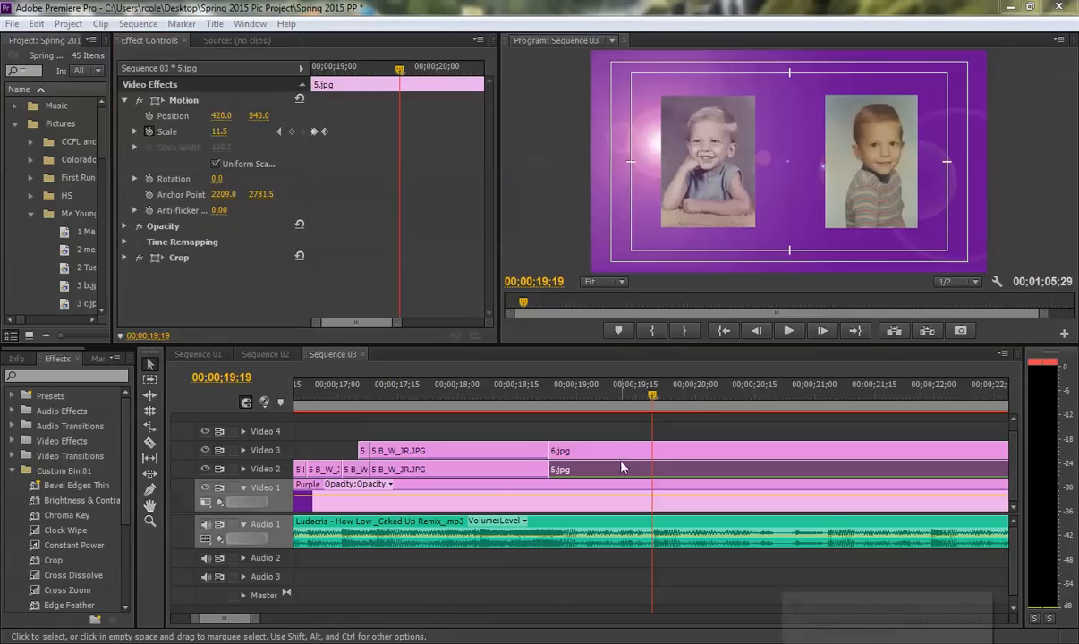
Step: Try removing all Scale keyframes from the 5.jpg clip, and undo the removal
click(980, 605)
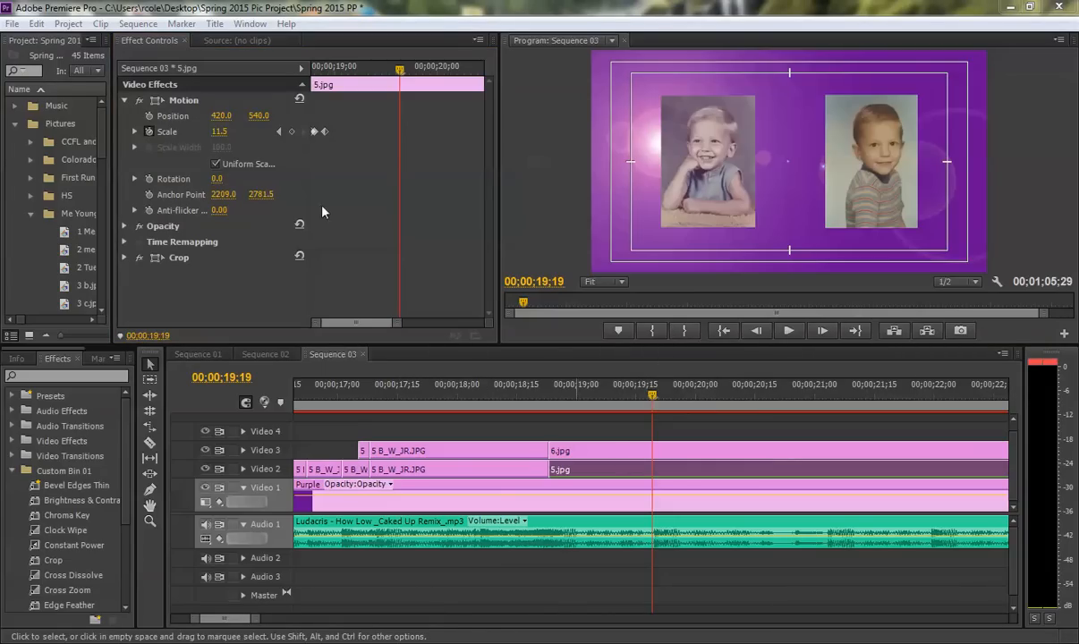
click(149, 132)
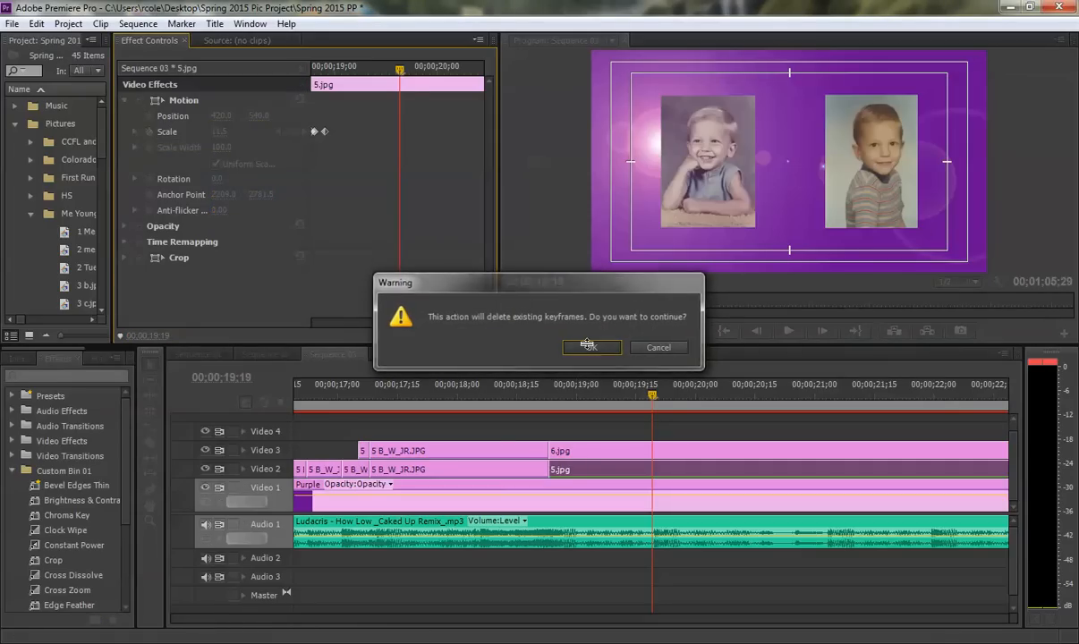
click(587, 344)
key(ctrl+z)
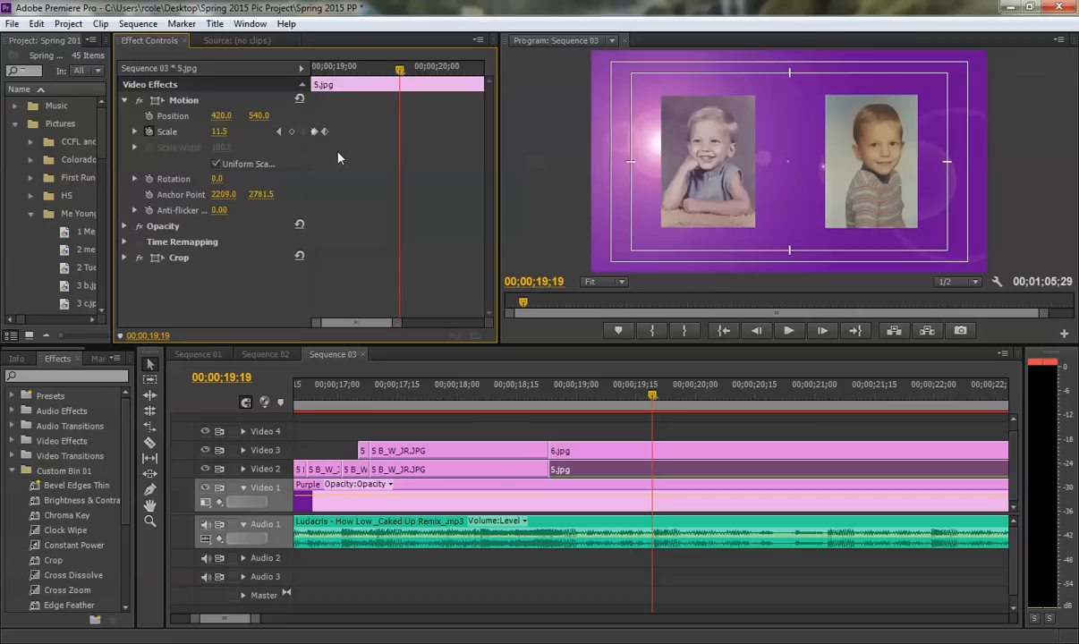
Step: Add a Scale keyframe to 5.jpg at 00;00;19;19 and set its Scale to 17.5 one frame further on
click(291, 132)
click(822, 332)
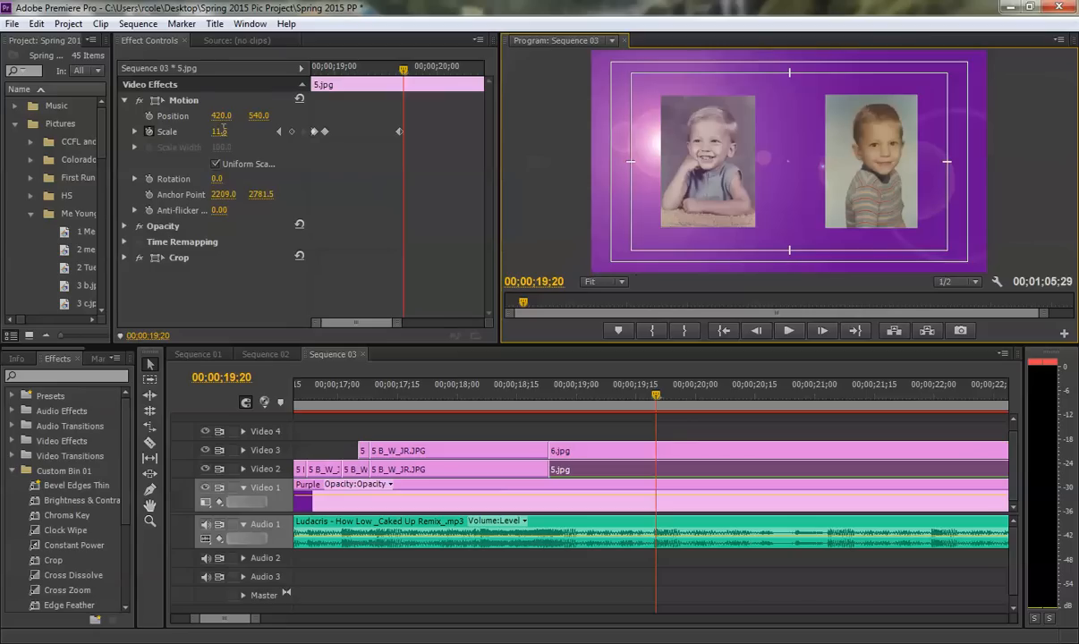
drag(221, 131, 245, 132)
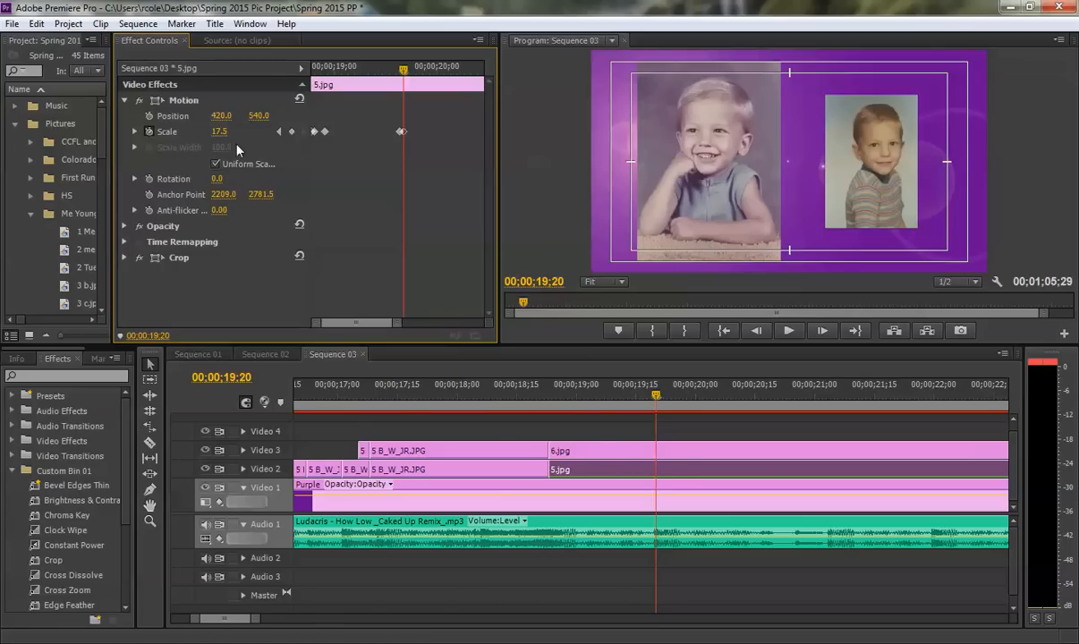
Step: Set the Scale of 5.jpg to 11.5 at 00;00;19;23
click(822, 330)
click(822, 330)
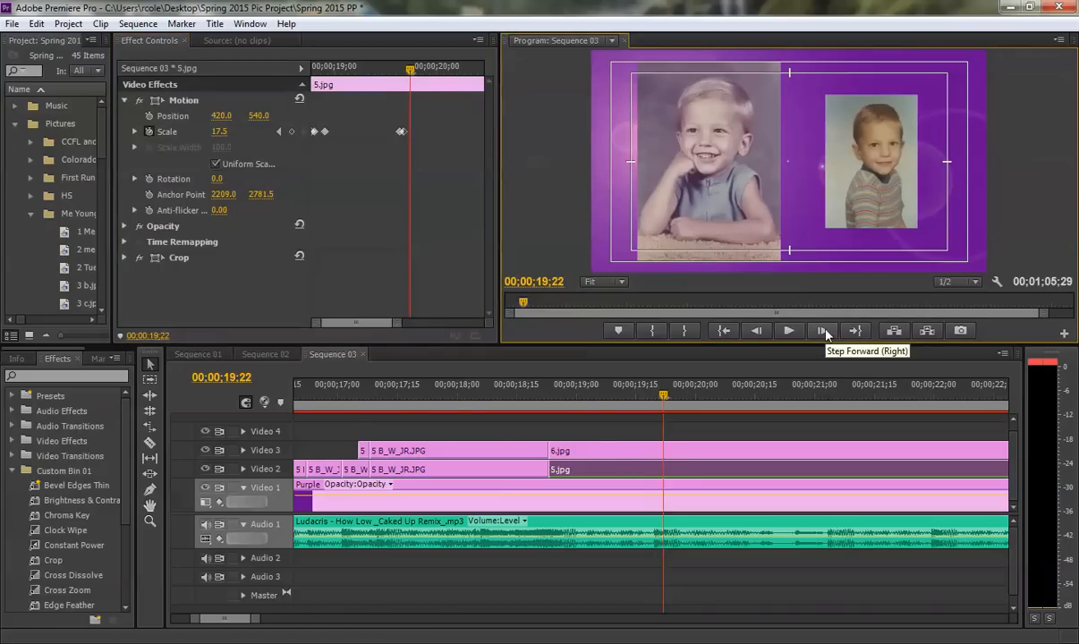
click(822, 330)
click(218, 131)
text(11.)
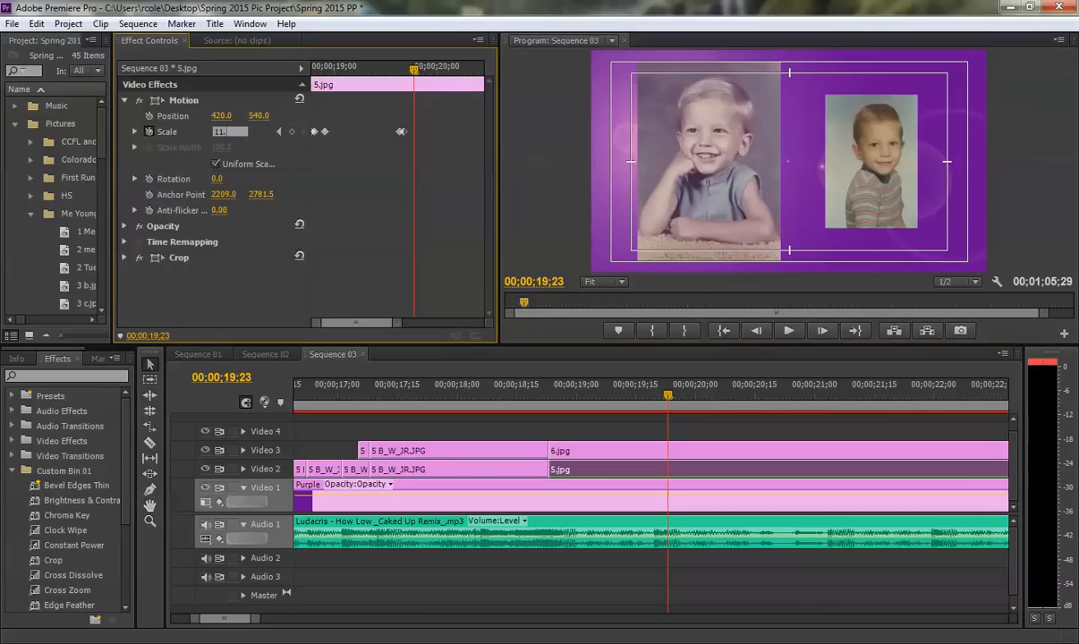
text(5)
key(Return)
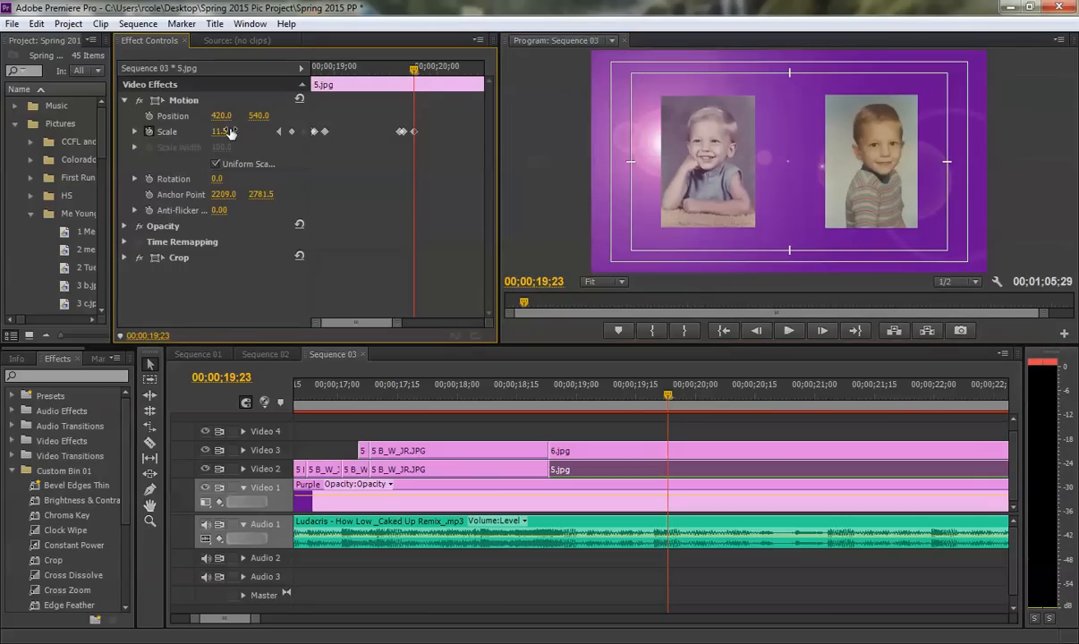
Step: Add a Scale keyframe to 6.jpg at 00;00;19;19 and set its Scale to 38 at 00;00;19;20
click(656, 393)
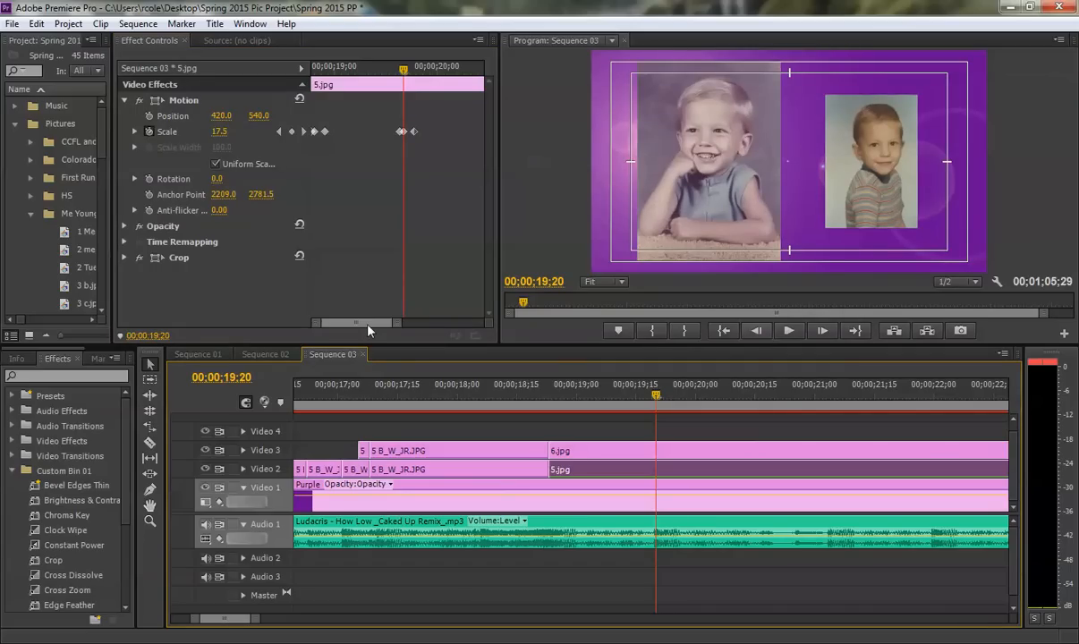
key(Left)
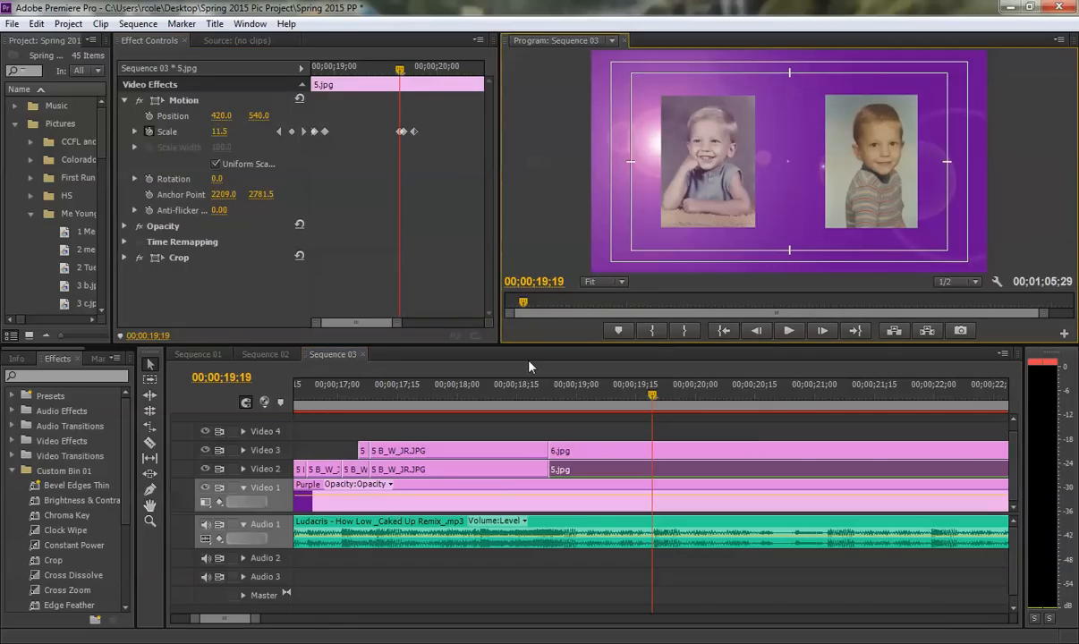
click(595, 451)
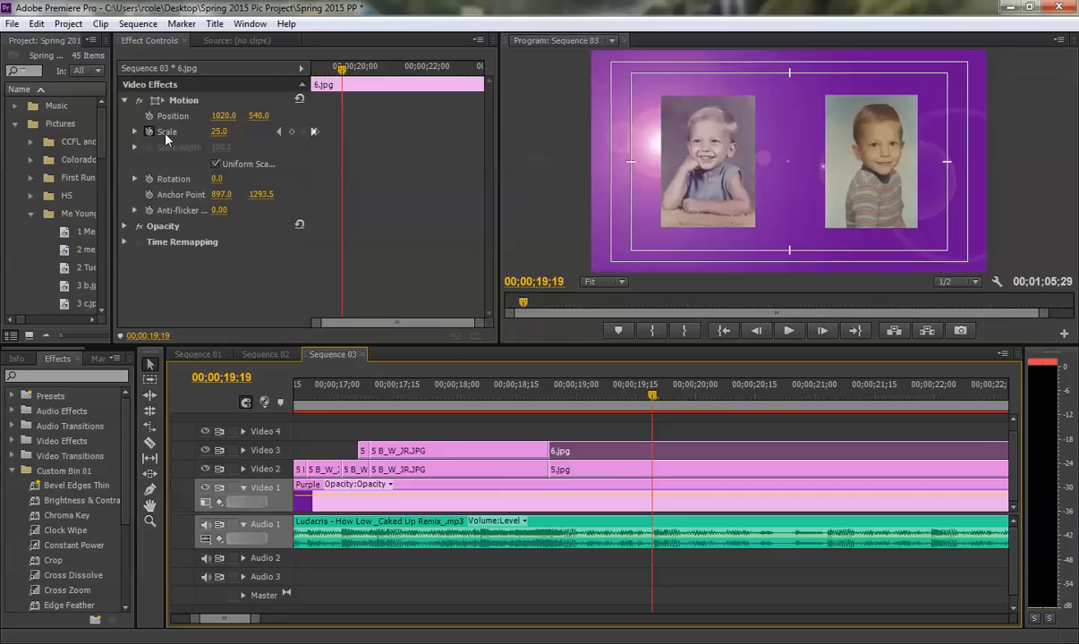
click(290, 132)
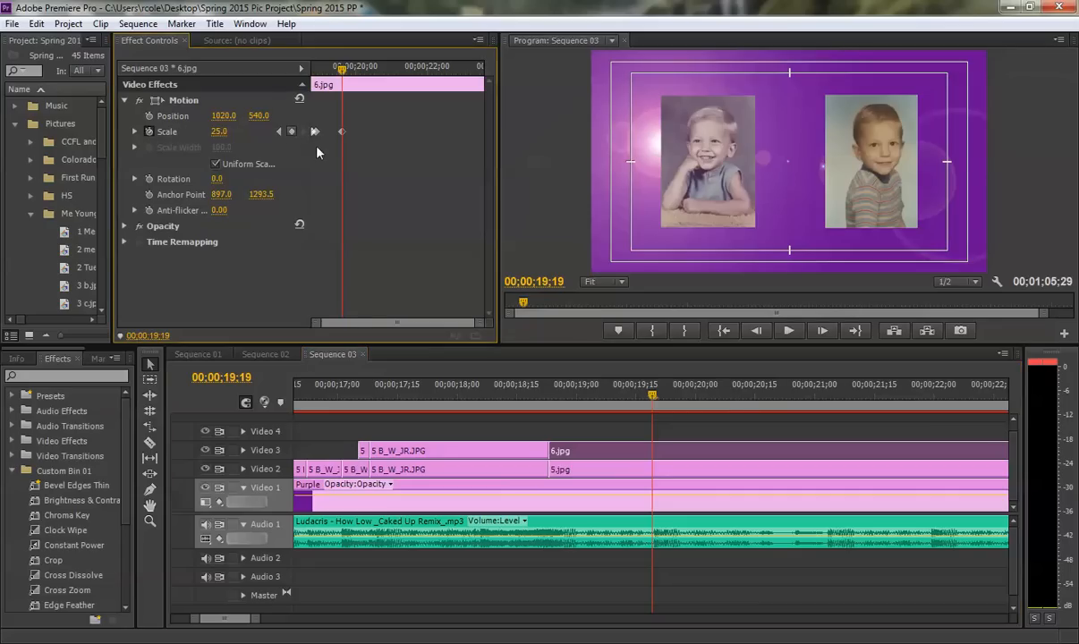
click(822, 331)
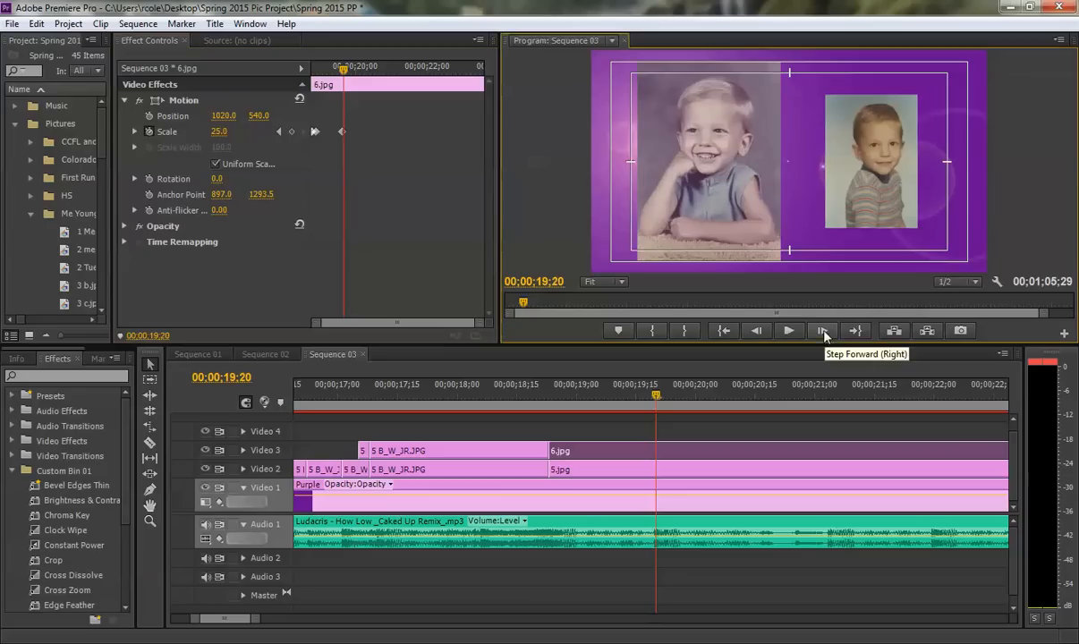
click(235, 132)
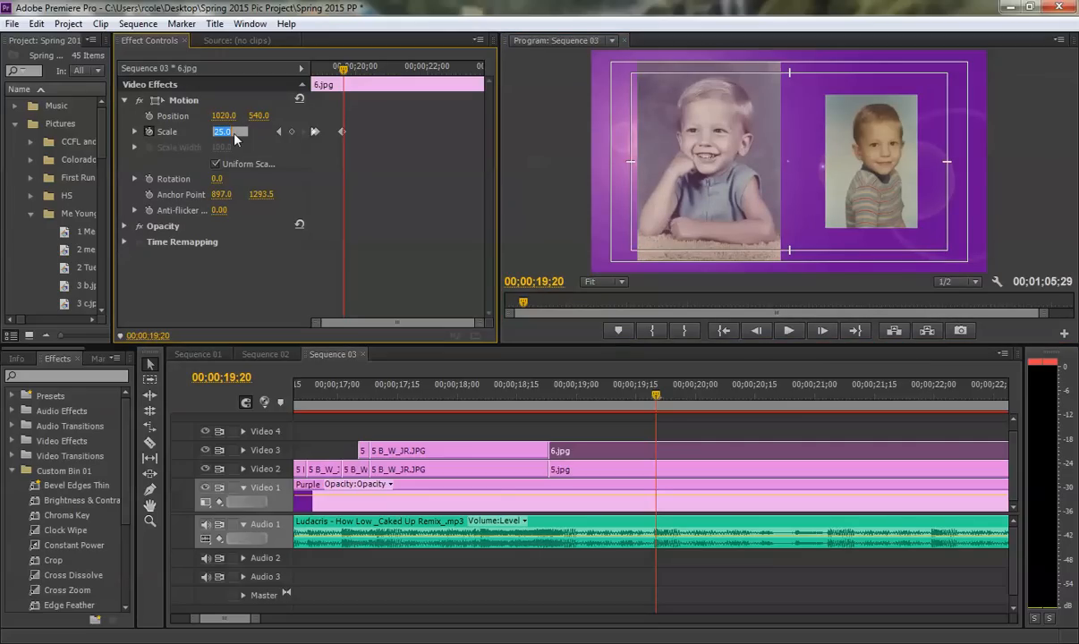
text(38)
key(Return)
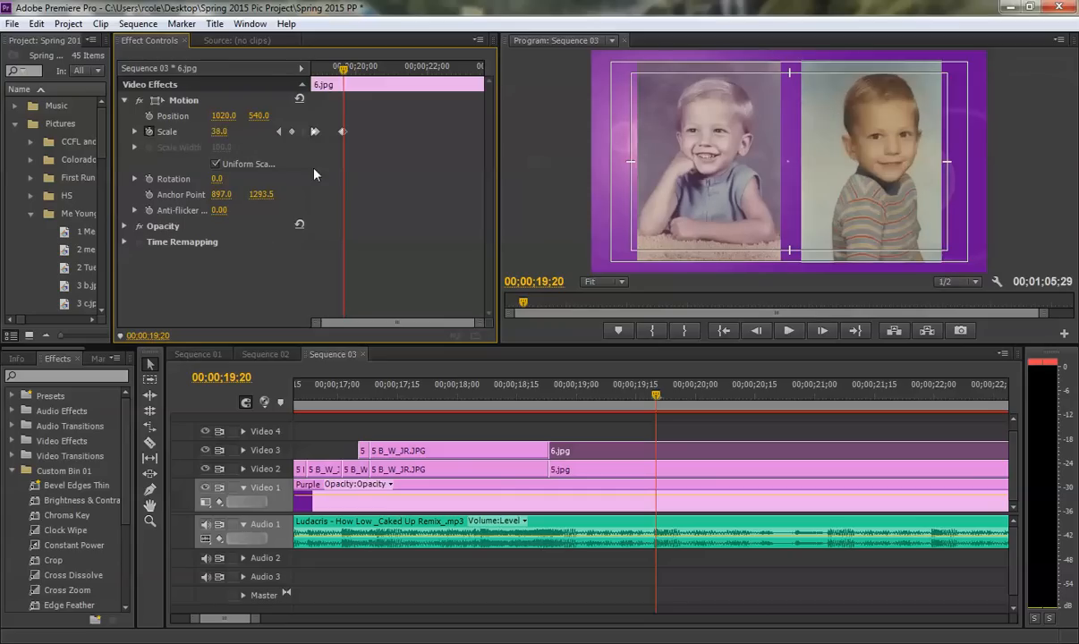
Step: Set the Scale of 6.jpg to 25 at 00;00;19;23
click(823, 331)
click(823, 331)
click(823, 331)
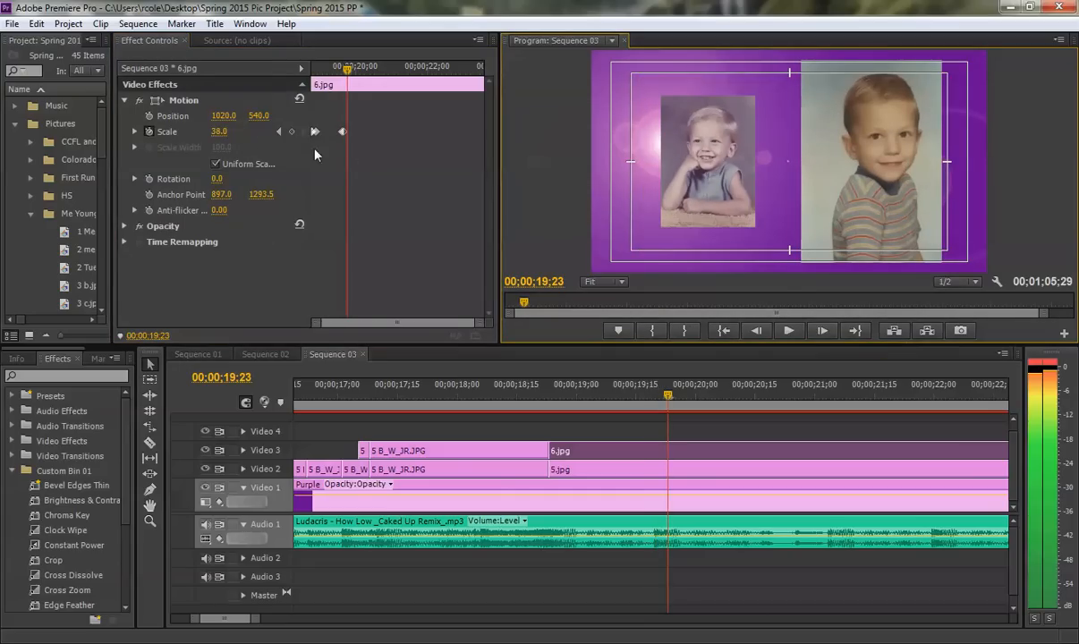
click(223, 132)
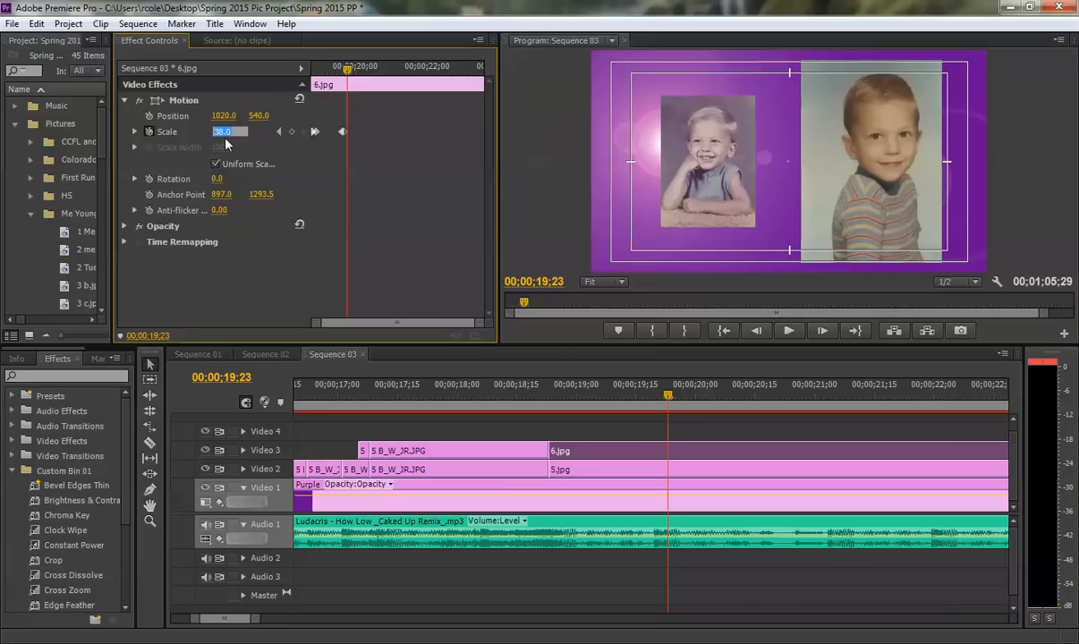
text(25)
key(Return)
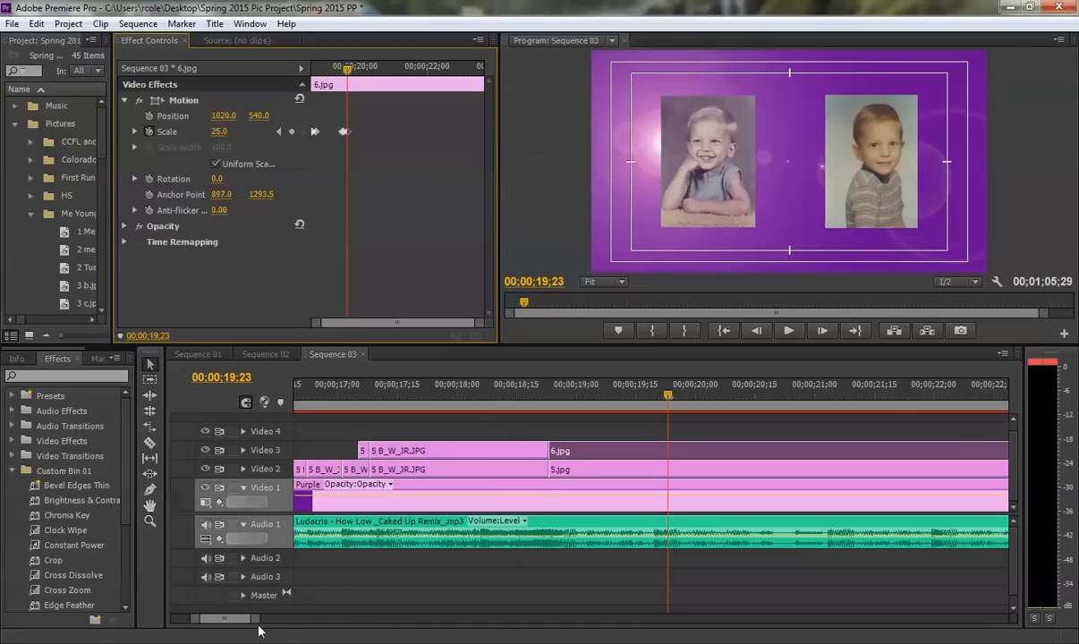
Step: Play the music after 00;00;20;23 to find the cut point, and trim the ends of 6.jpg and 5.jpg to 00;00;21;04
drag(256, 624, 314, 619)
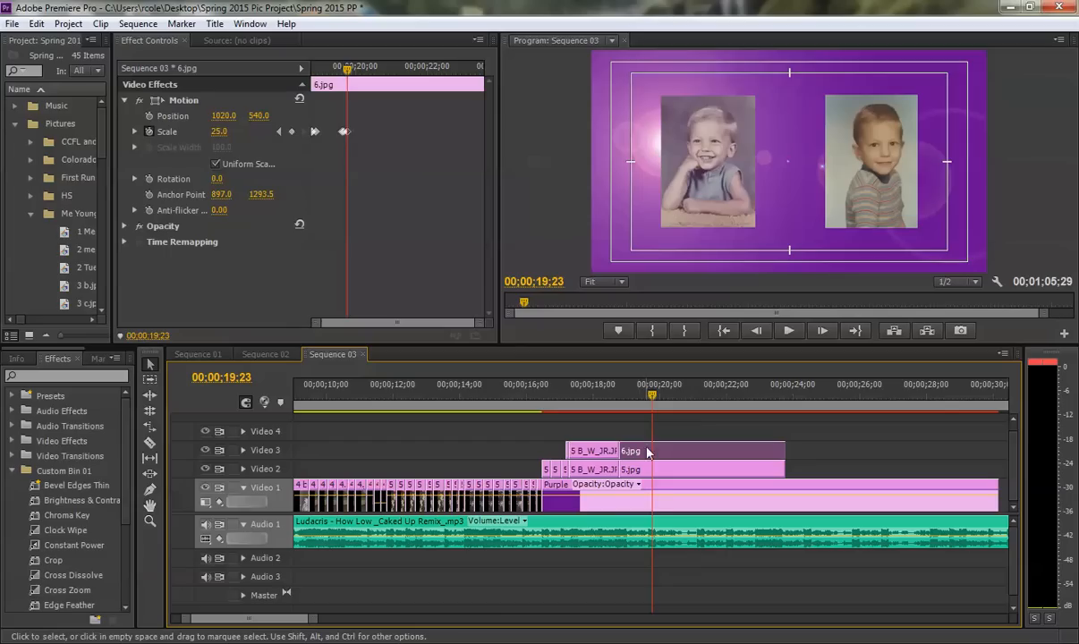
click(686, 396)
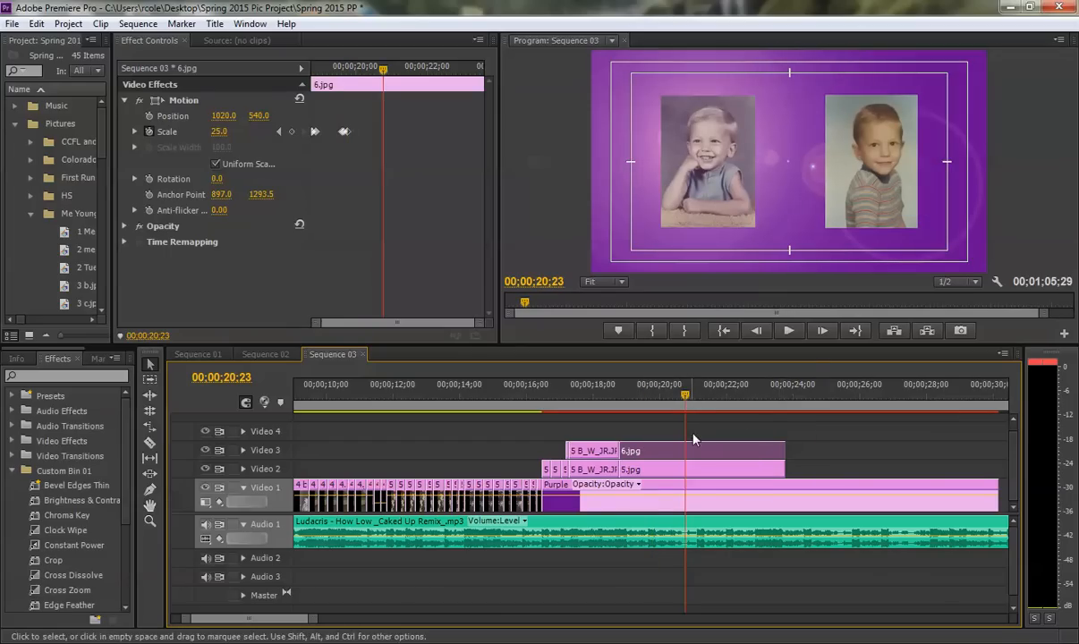
key(space)
key(space)
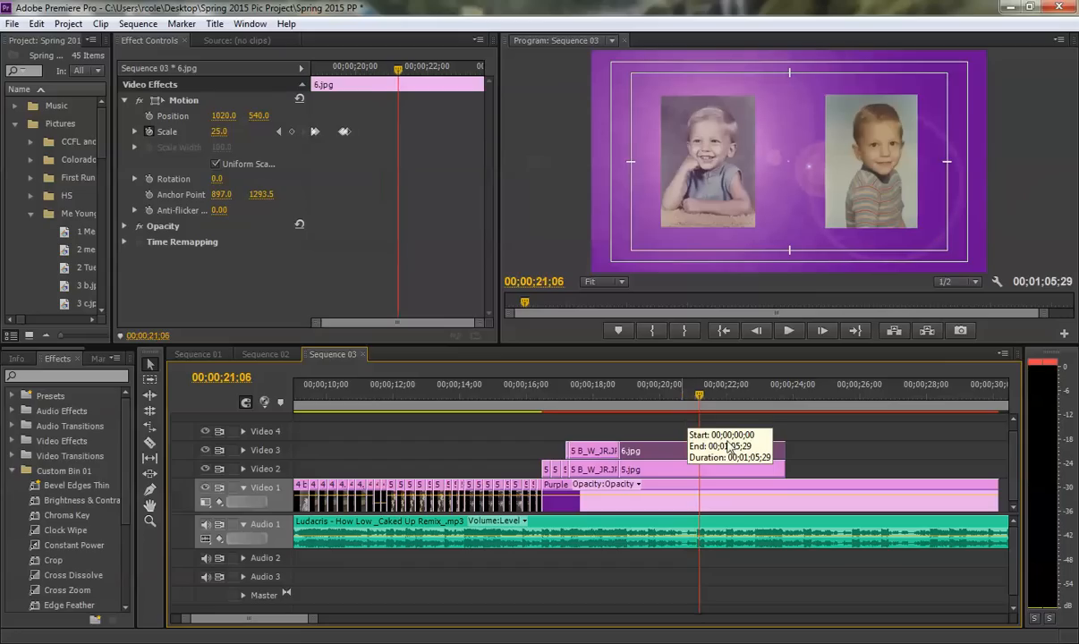
click(679, 392)
key(space)
key(space)
drag(690, 400, 700, 401)
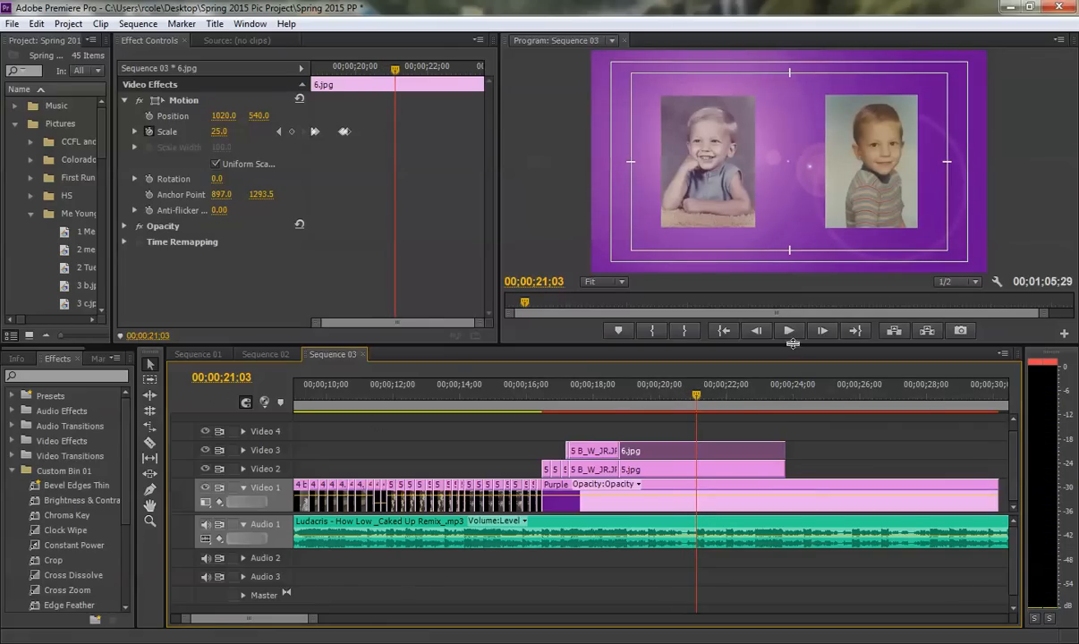
click(821, 332)
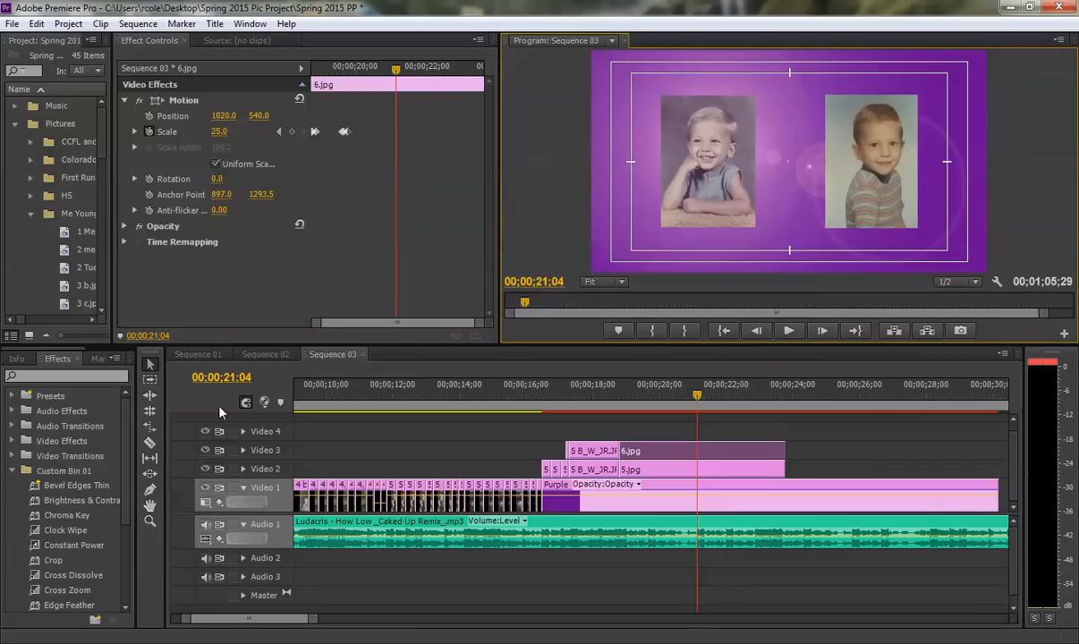
drag(784, 449, 696, 445)
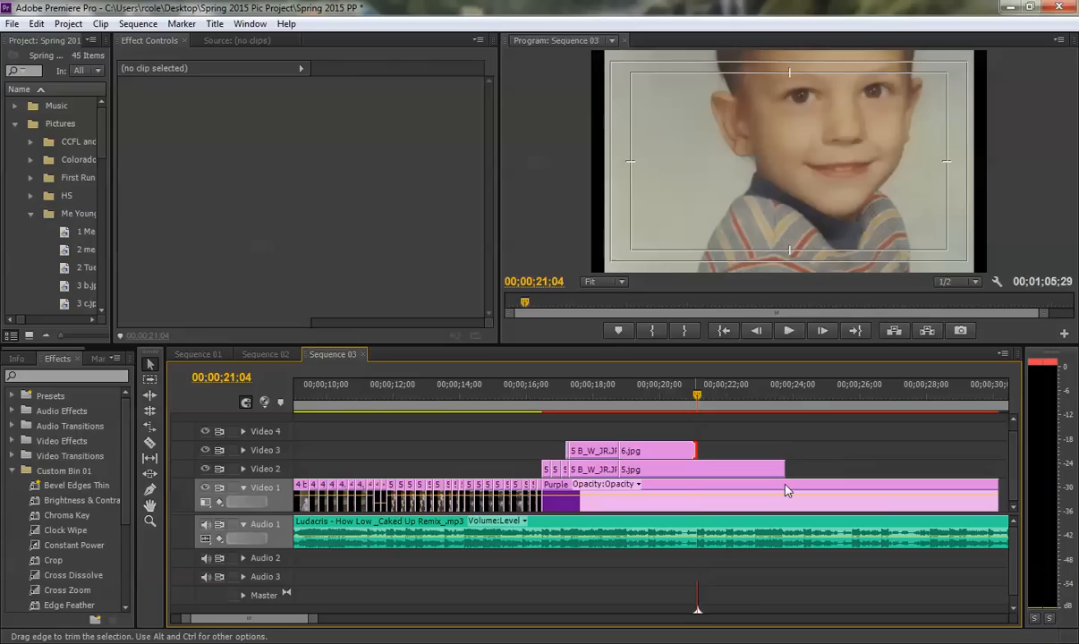
drag(784, 469, 696, 472)
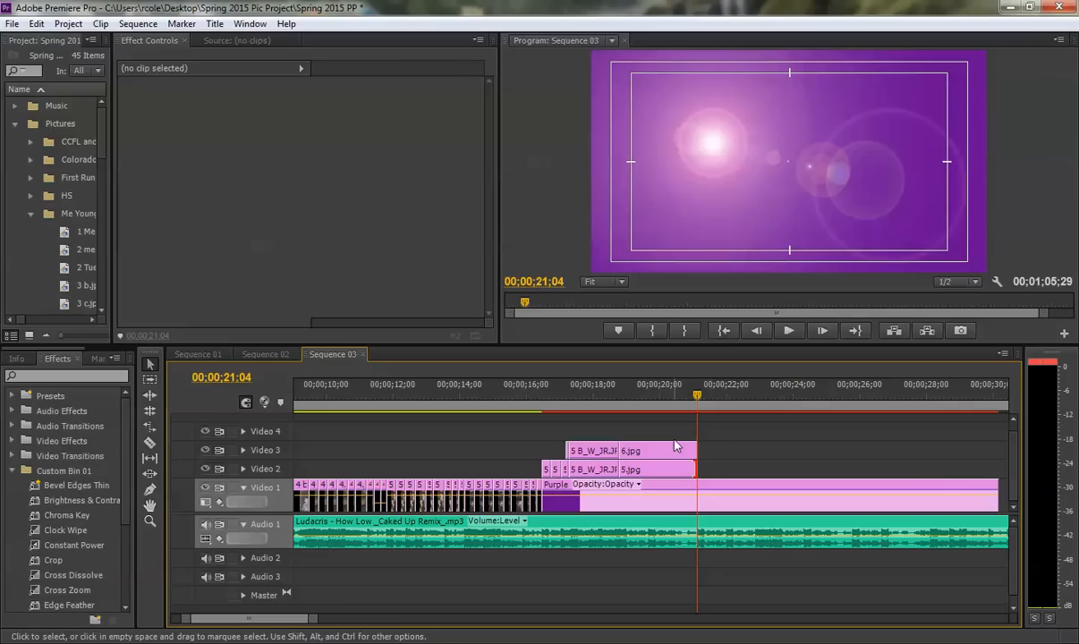
Step: Play Sequence 01 and examine the transitions at the ends of 5.jpg and 6.jpg, then return to Sequence 03
click(198, 354)
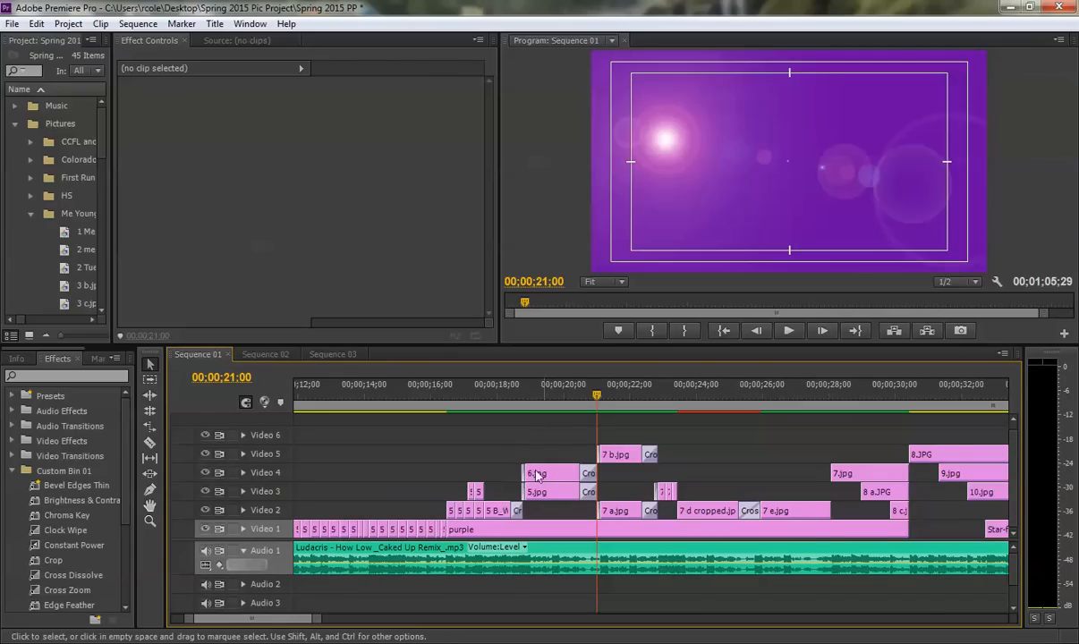
click(509, 391)
key(space)
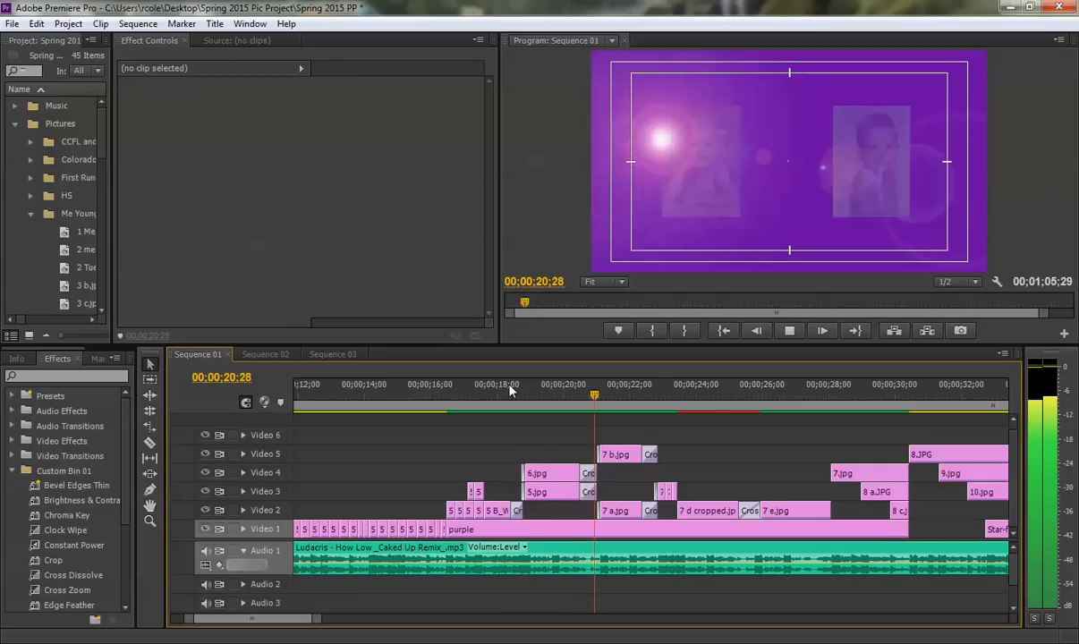
key(space)
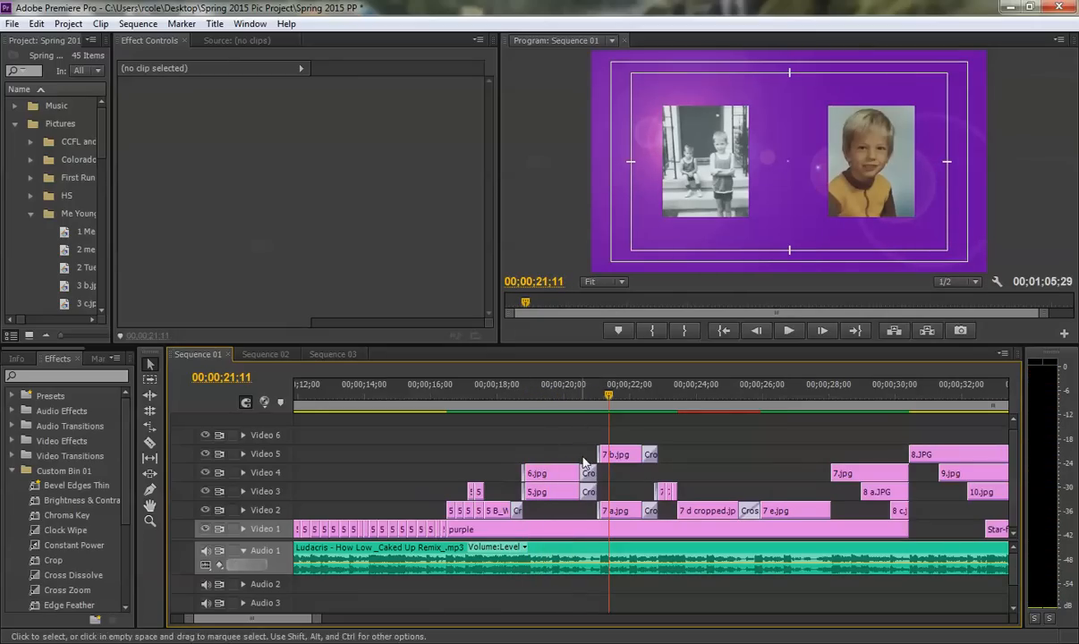
drag(568, 396, 587, 396)
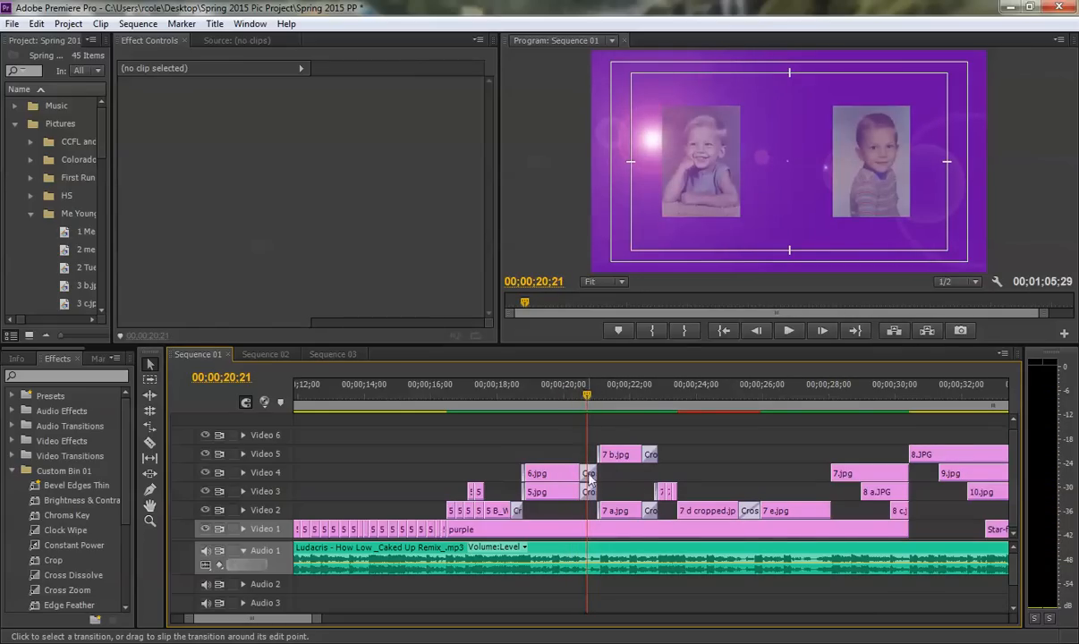
click(345, 355)
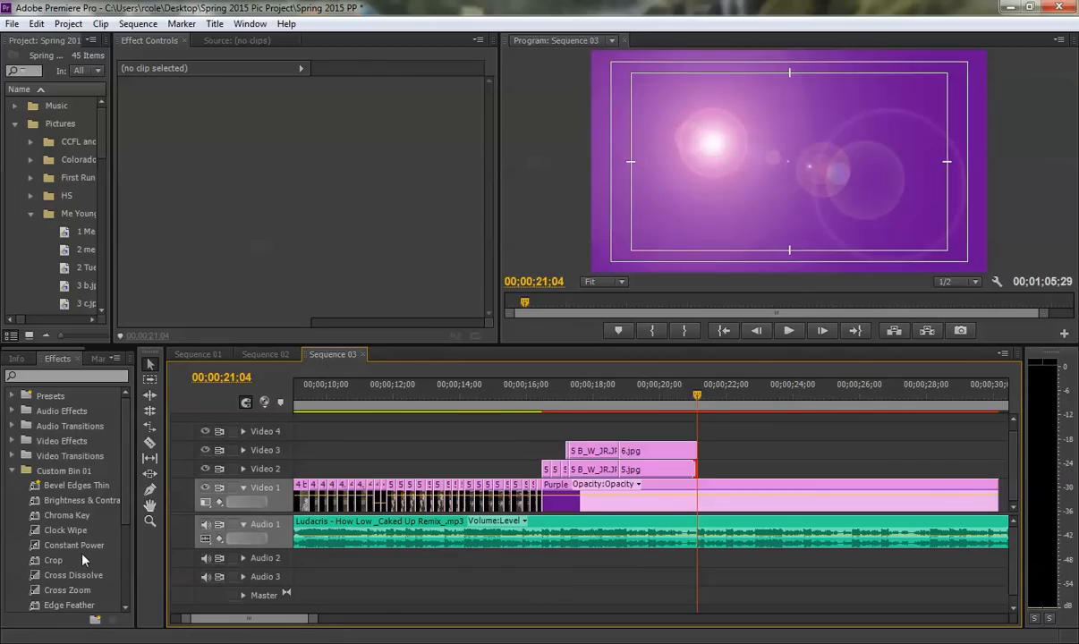
Step: Create a new custom bin for effects and add the Cross Dissolve video transition to it
click(13, 470)
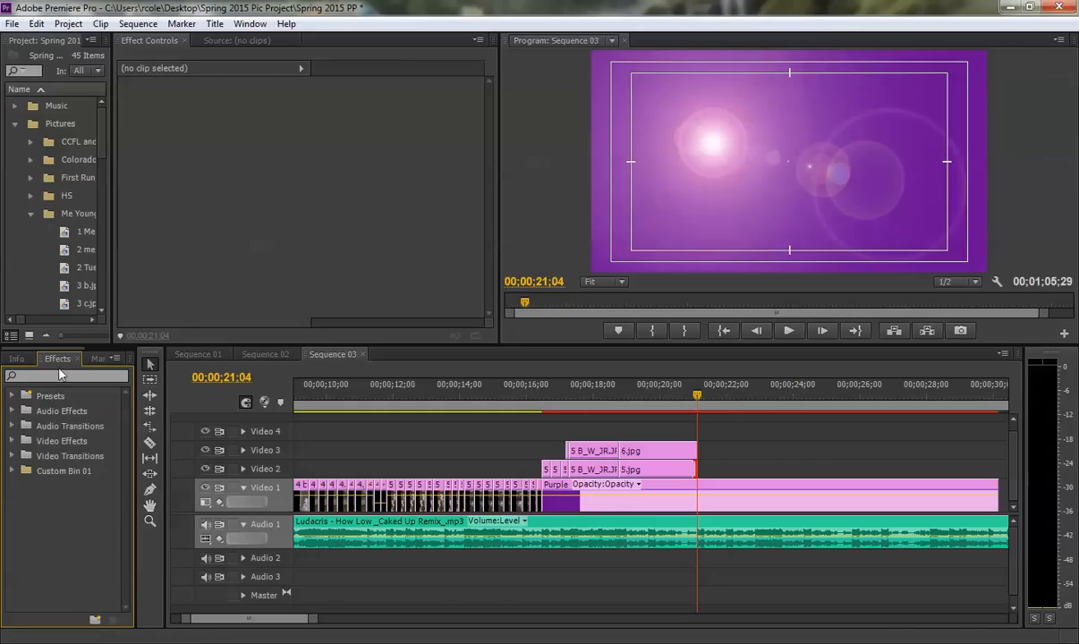
click(95, 619)
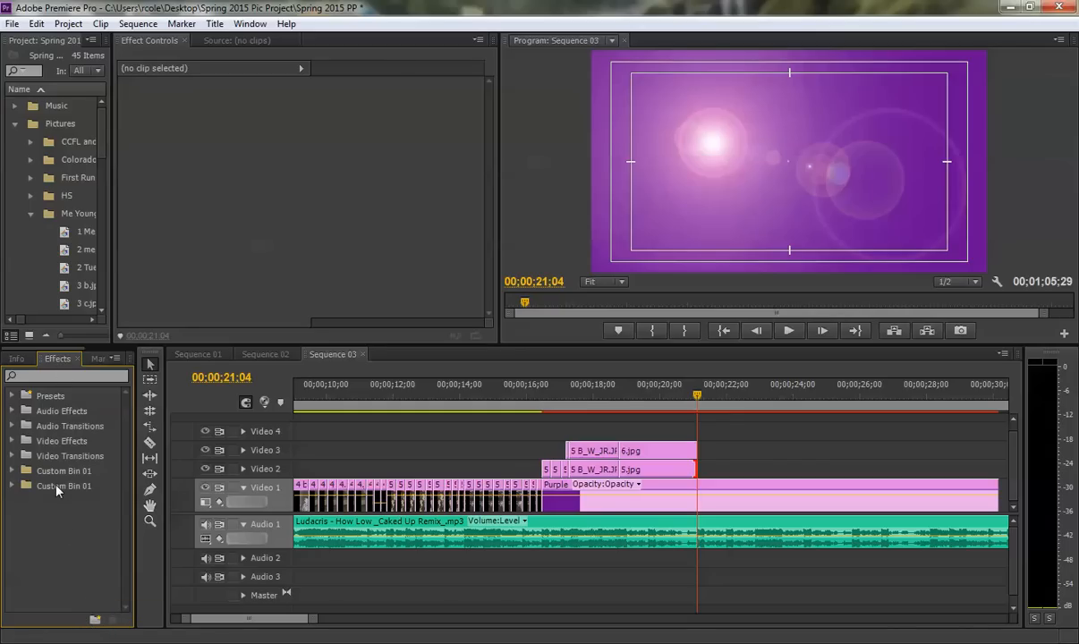
click(12, 456)
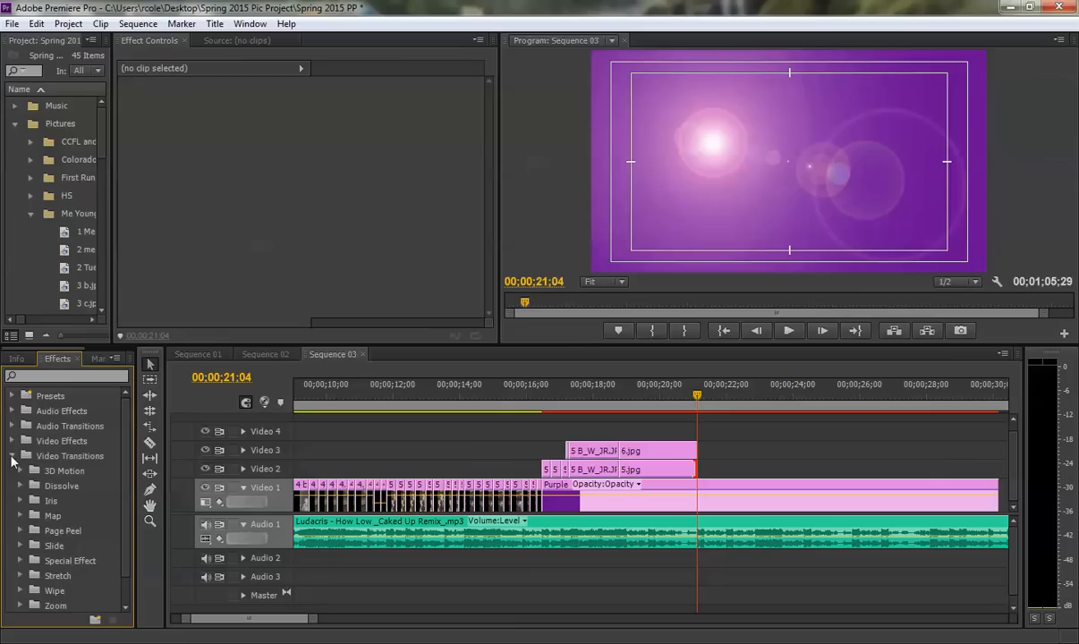
click(21, 486)
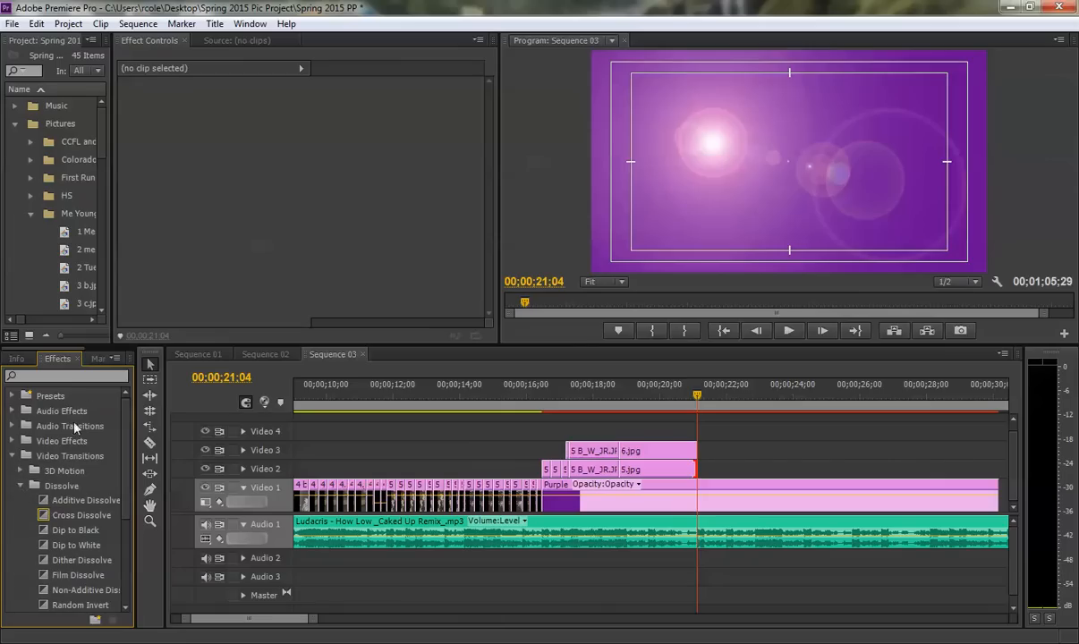
drag(87, 348, 96, 163)
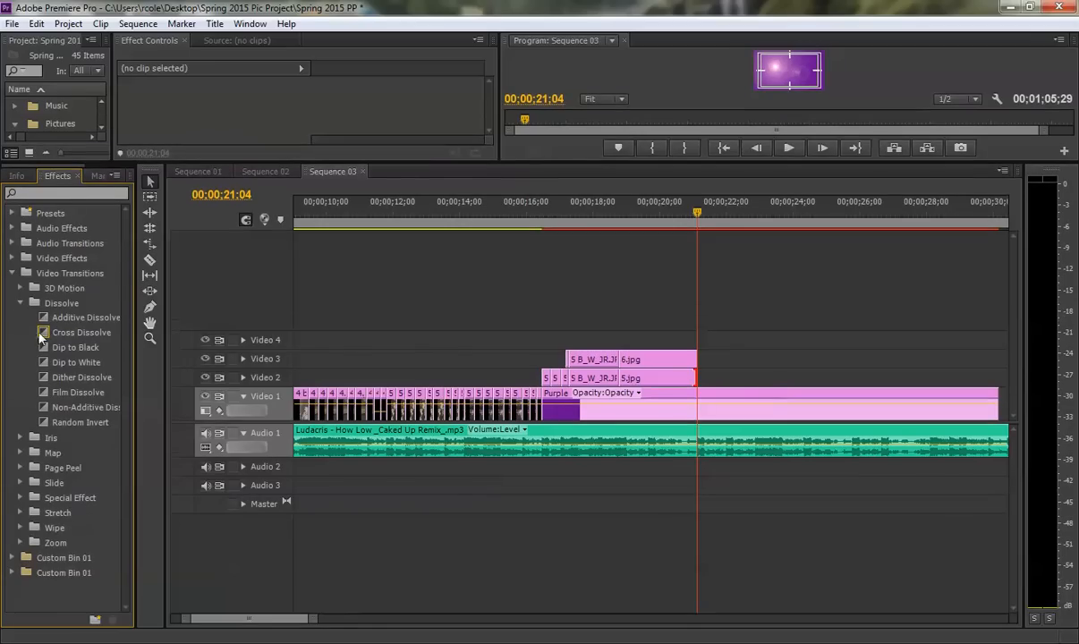
click(38, 574)
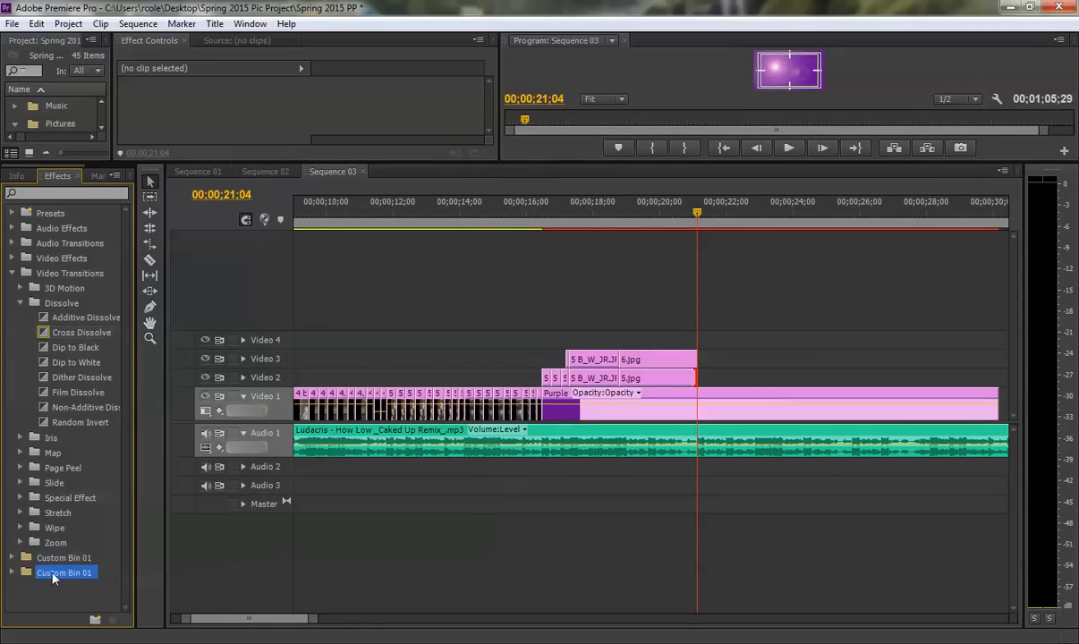
click(11, 574)
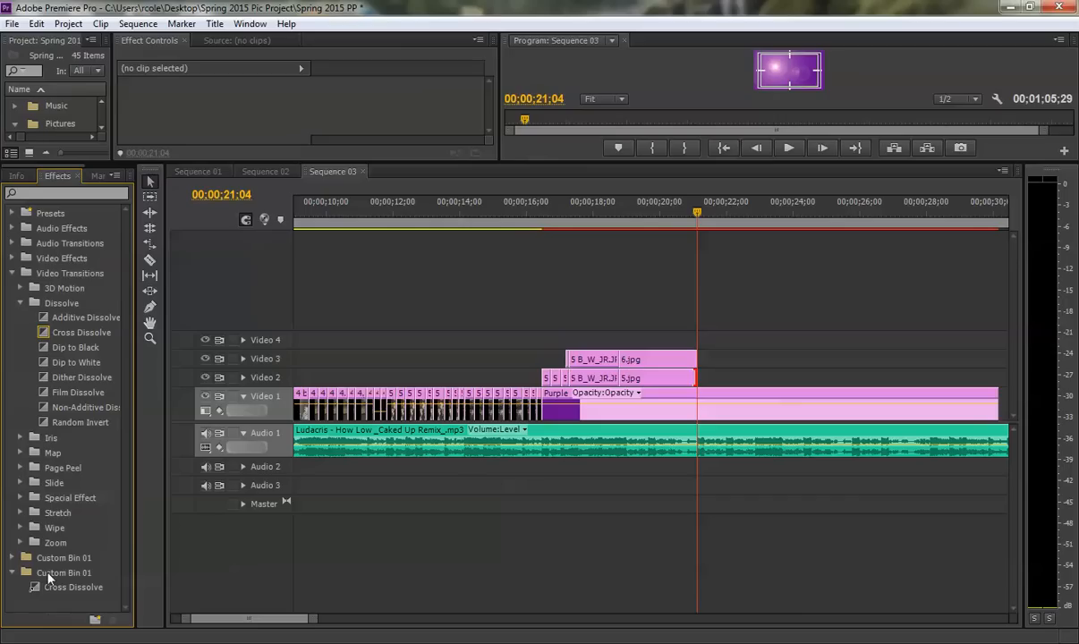
Step: Delete the new custom bin that holds only Cross Dissolve and collapse the expanded transition folders
click(48, 573)
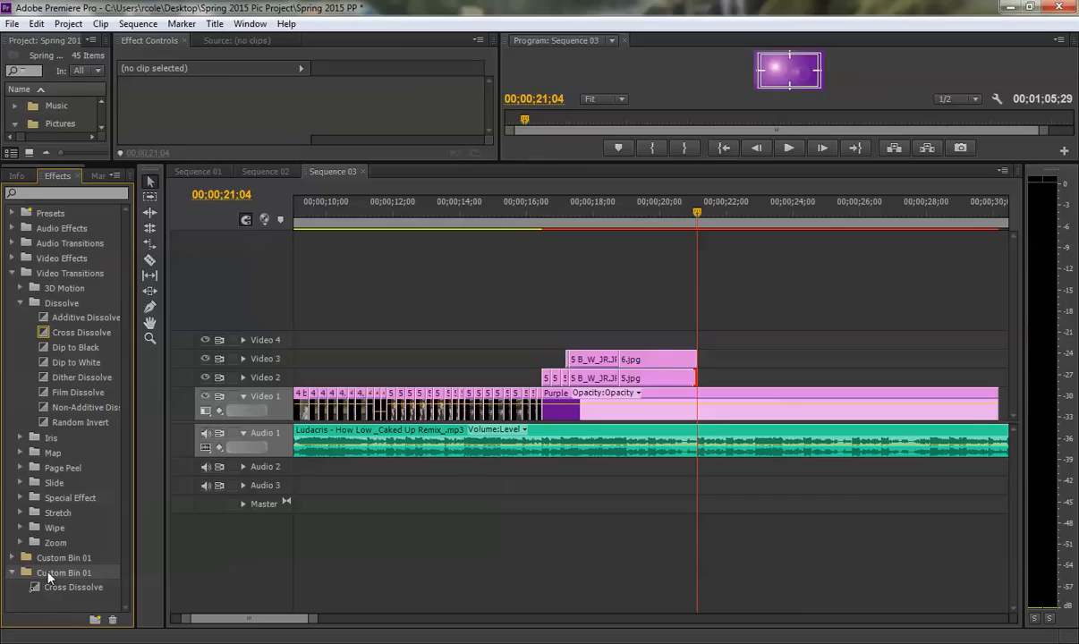
key(Delete)
click(537, 347)
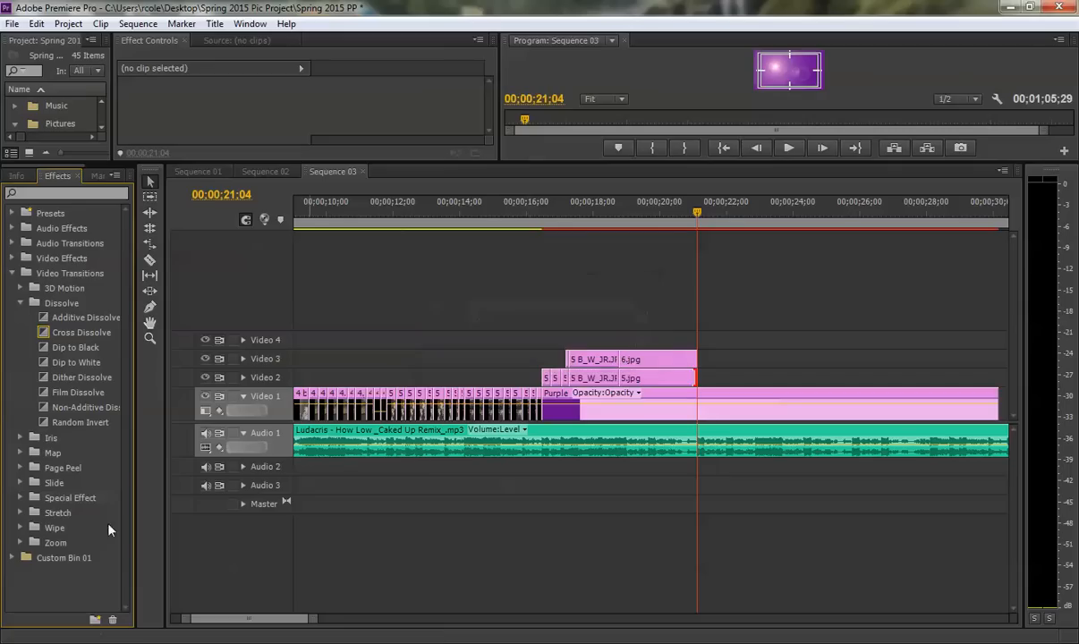
click(13, 559)
click(13, 557)
click(19, 301)
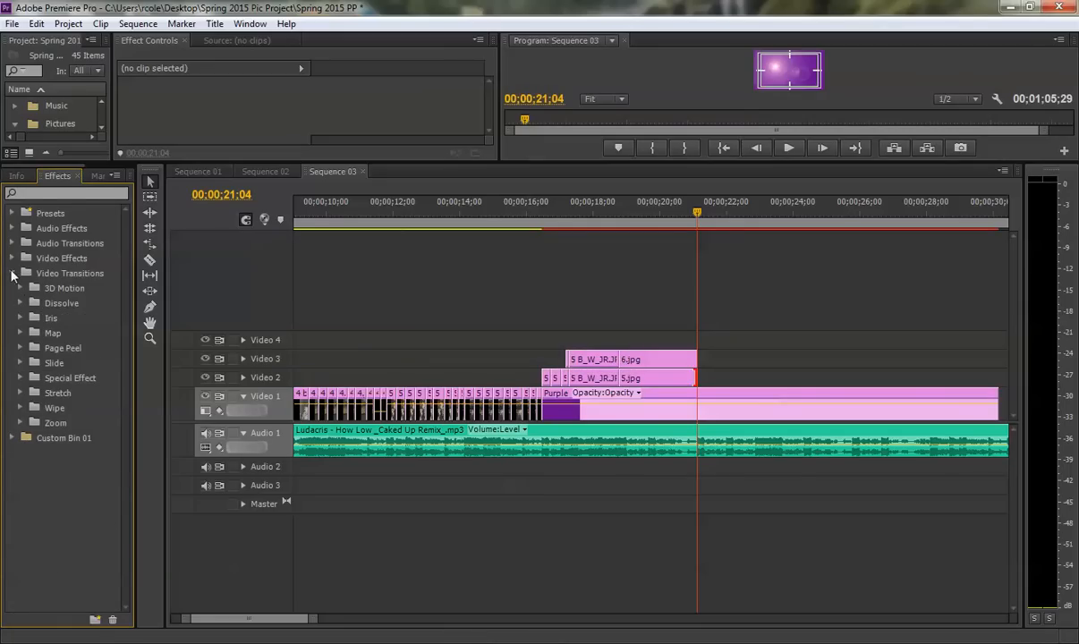
click(12, 273)
Step: Search the effects for "cross" and apply Cross Dissolve to the ends of 6.jpg and 5.jpg in Sequence 03
drag(70, 160, 70, 336)
text(cross)
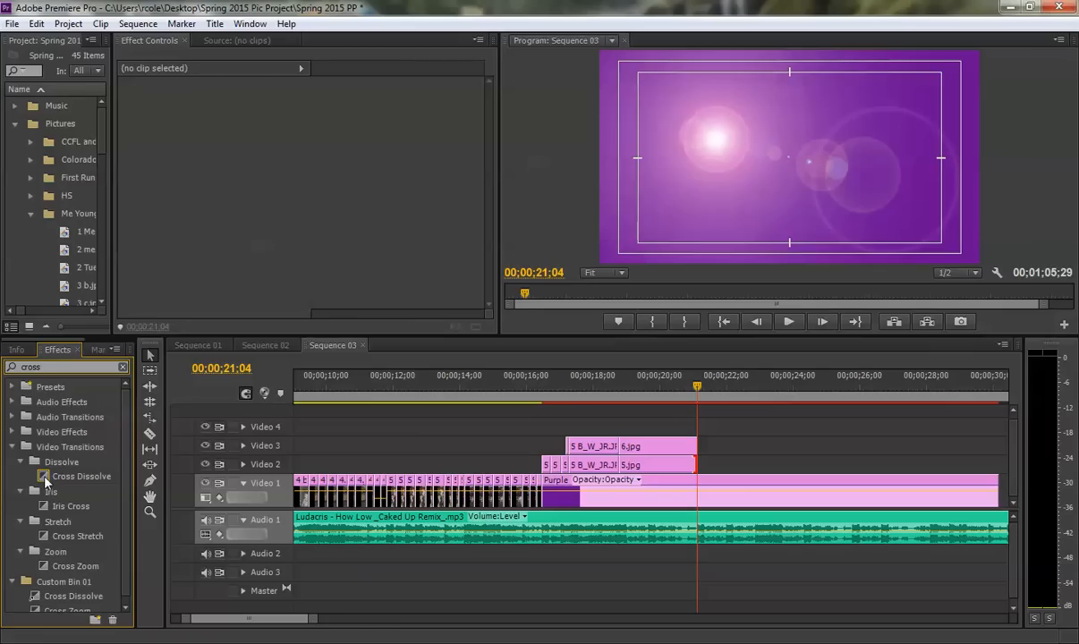
drag(46, 481, 694, 444)
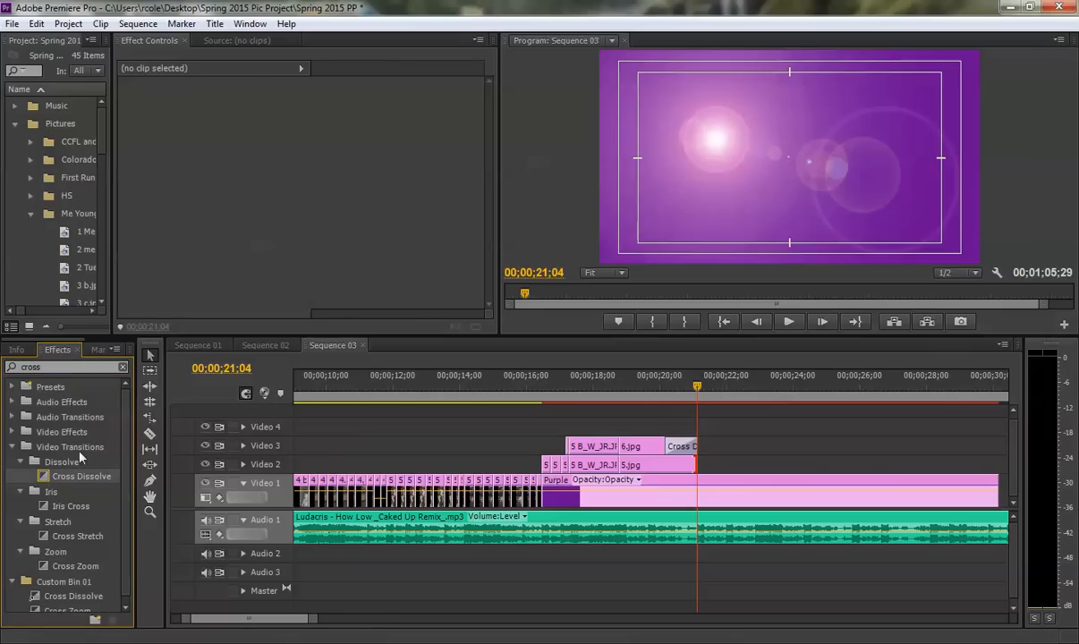
drag(62, 476, 697, 467)
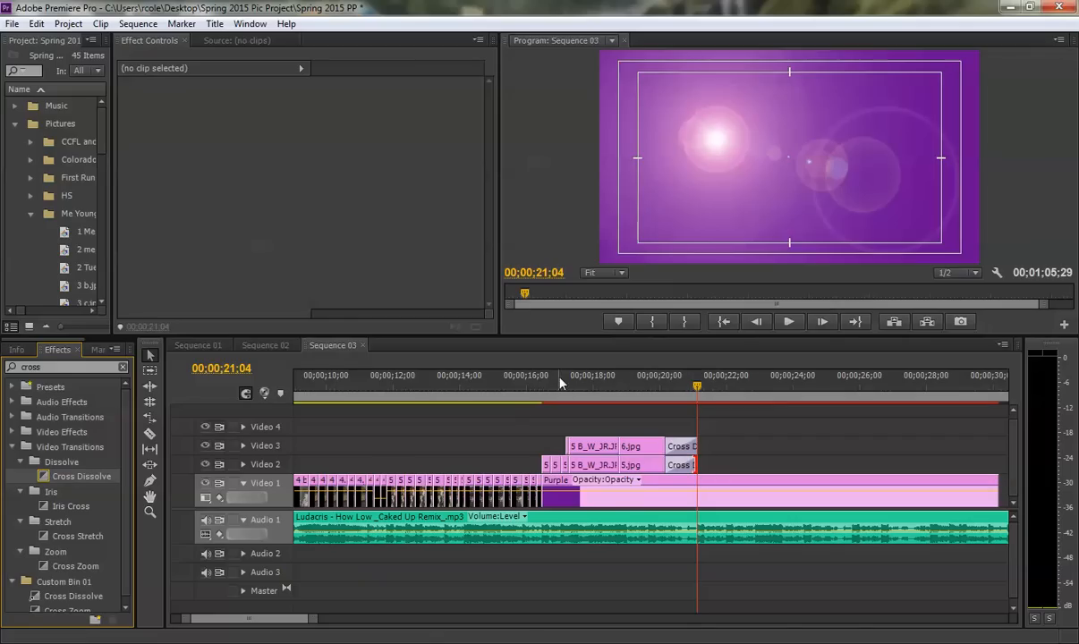
Step: Play Sequence 03 from 00;00;17;22 through the Cross Dissolves, and return to 00;00;20;15
click(584, 384)
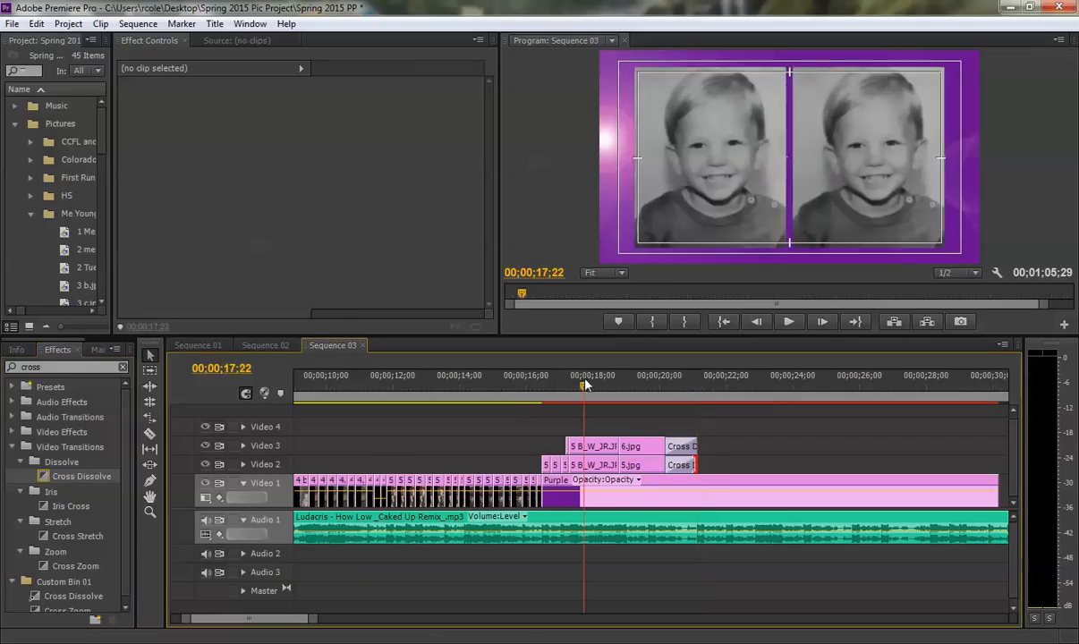
key(space)
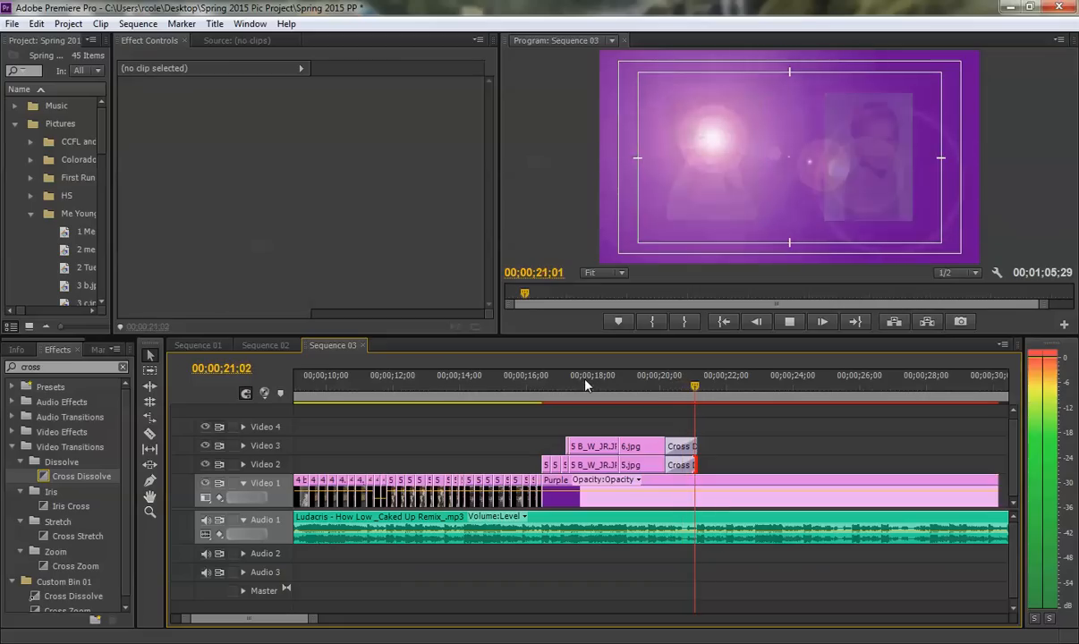
key(space)
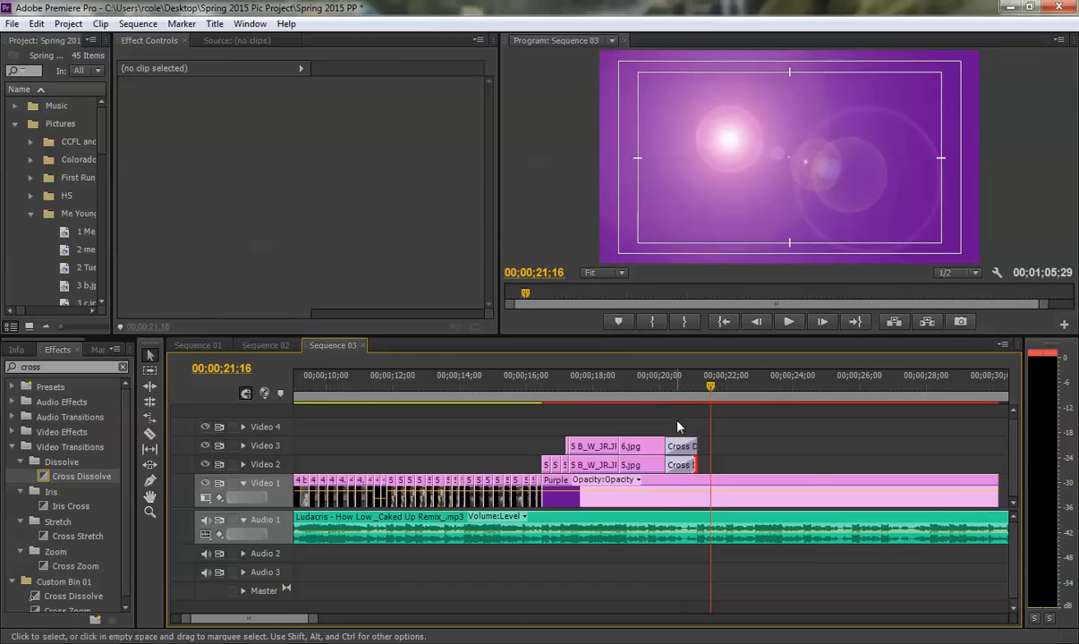
click(676, 386)
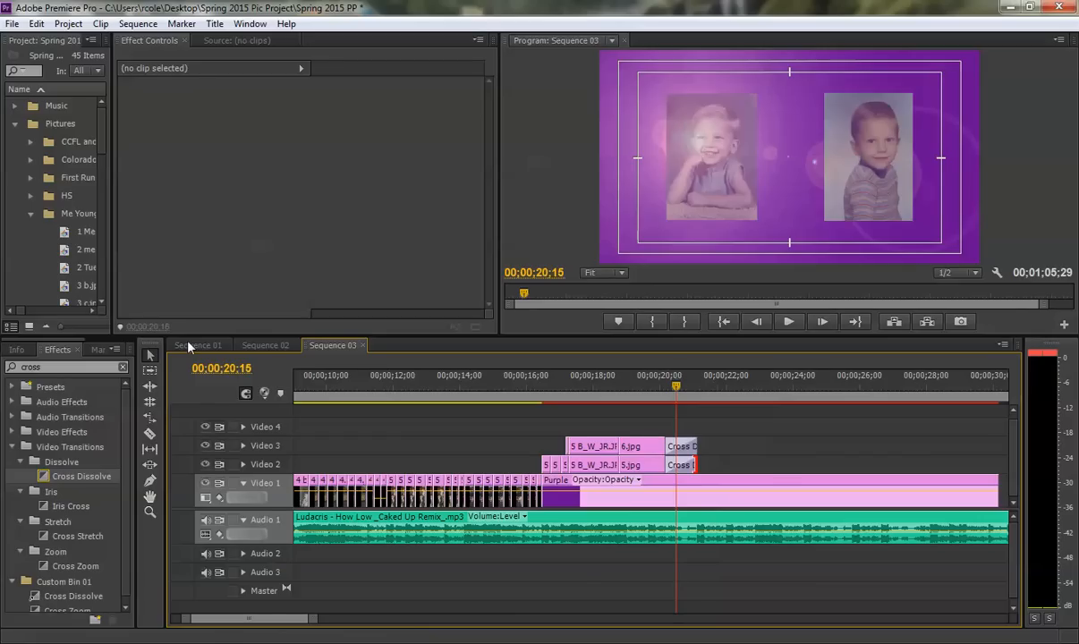
Step: Check the duration of the Cross Dissolve at the end of 6.jpg in Sequence 01, and return to Sequence 03
click(190, 345)
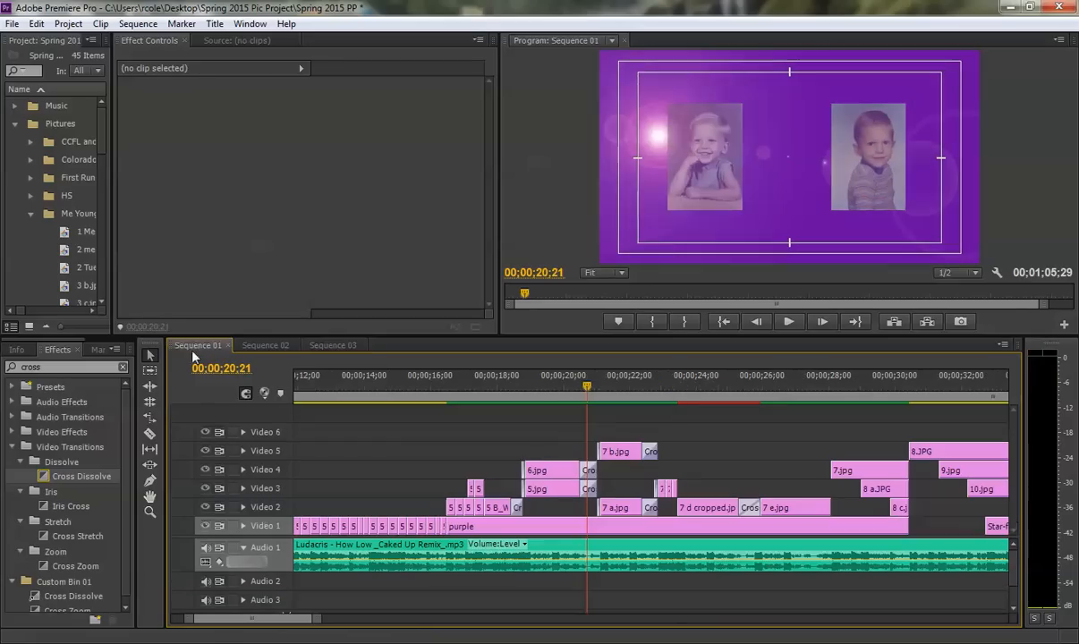
click(588, 472)
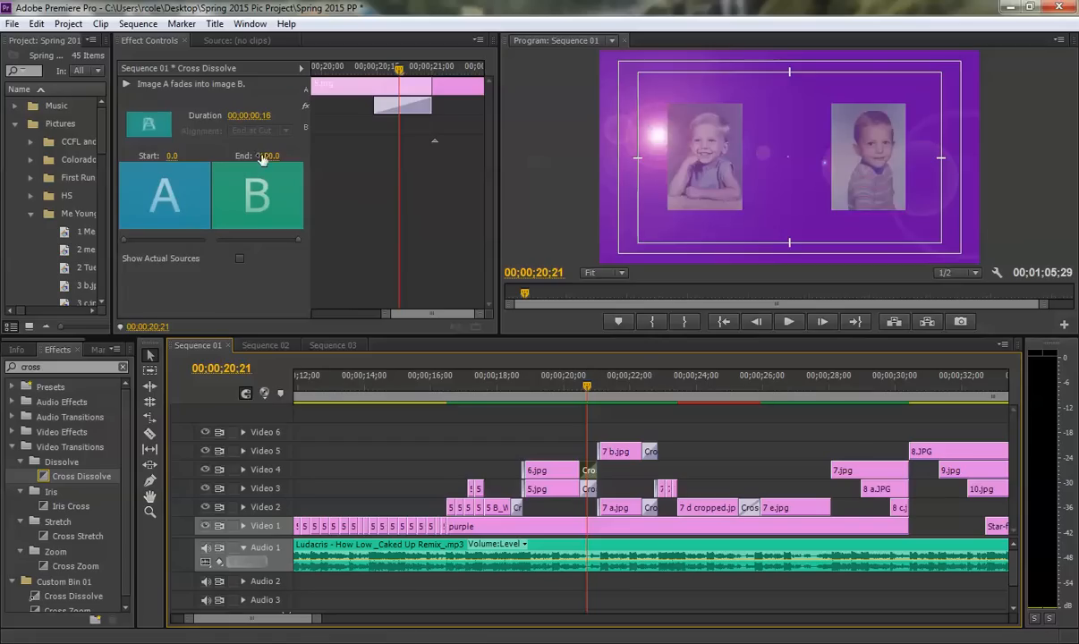
click(331, 345)
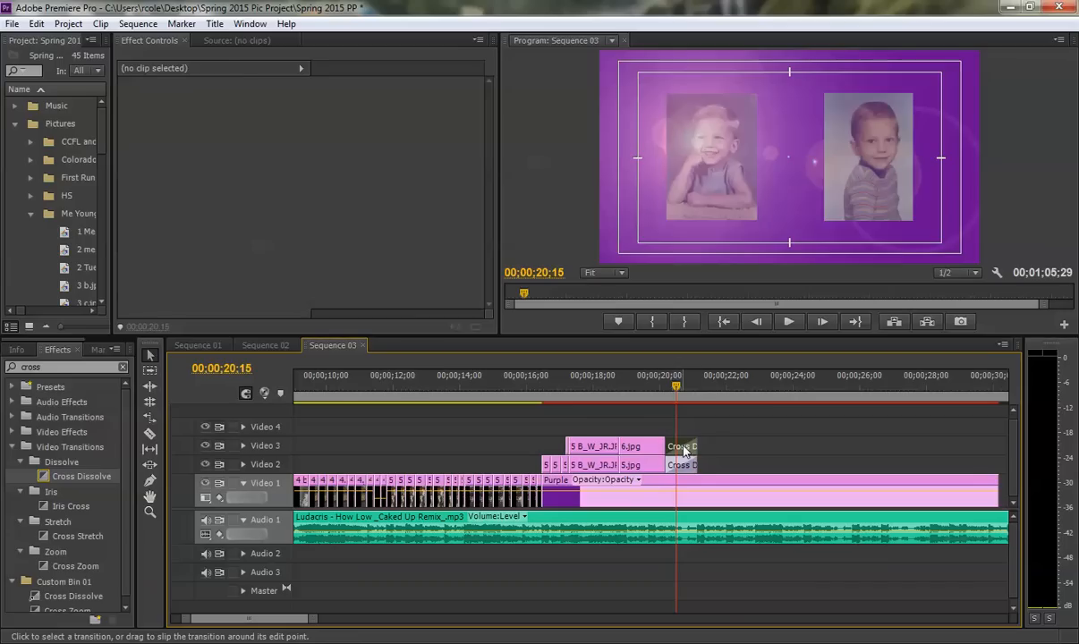
Step: Set the duration of the Cross Dissolve on 6.jpg to 00;00;00;16 and shorten the one on 5.jpg to 00;00;00;17
click(685, 447)
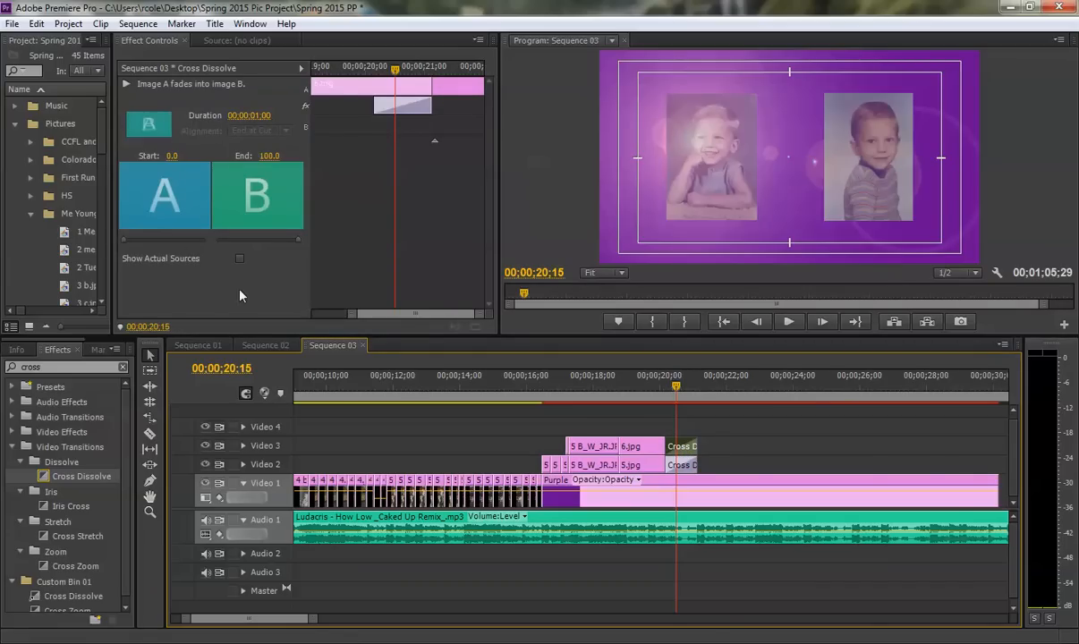
click(250, 116)
text(16)
key(Return)
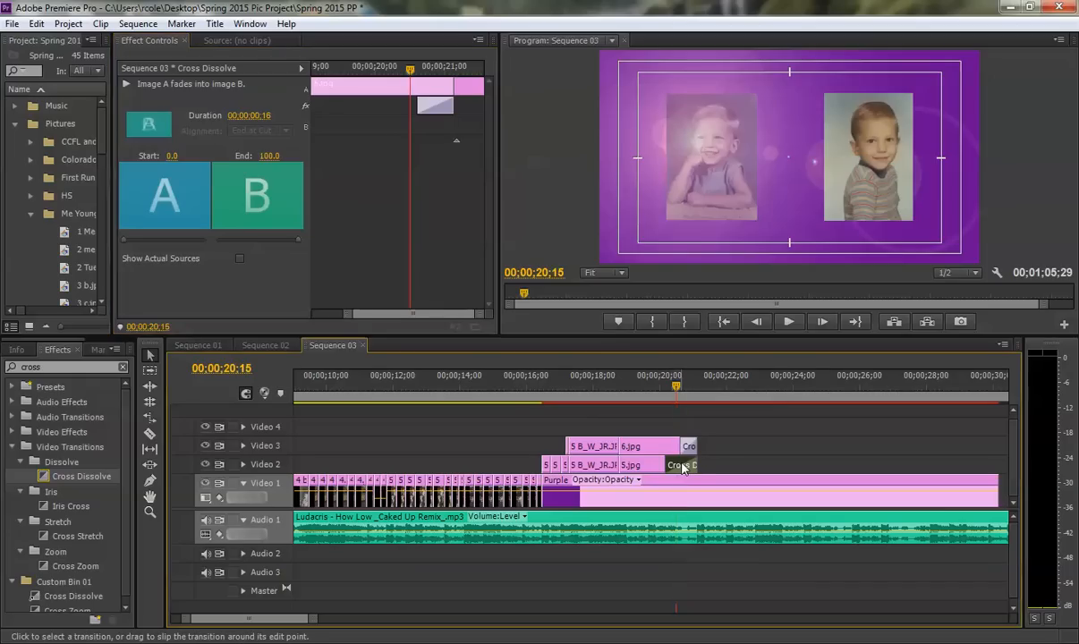
click(683, 466)
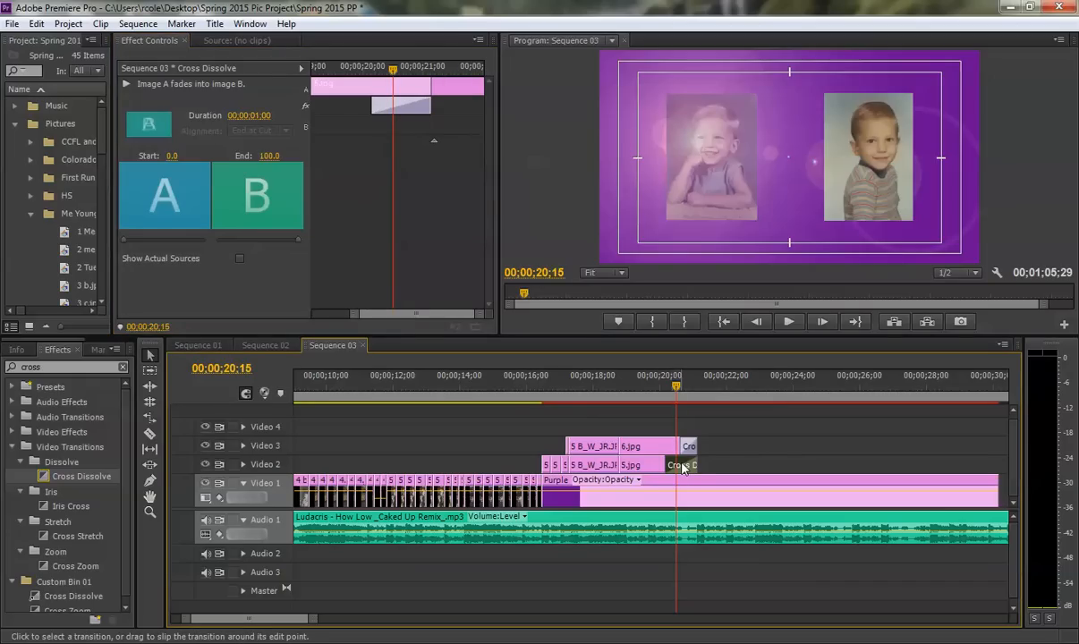
drag(684, 464, 689, 464)
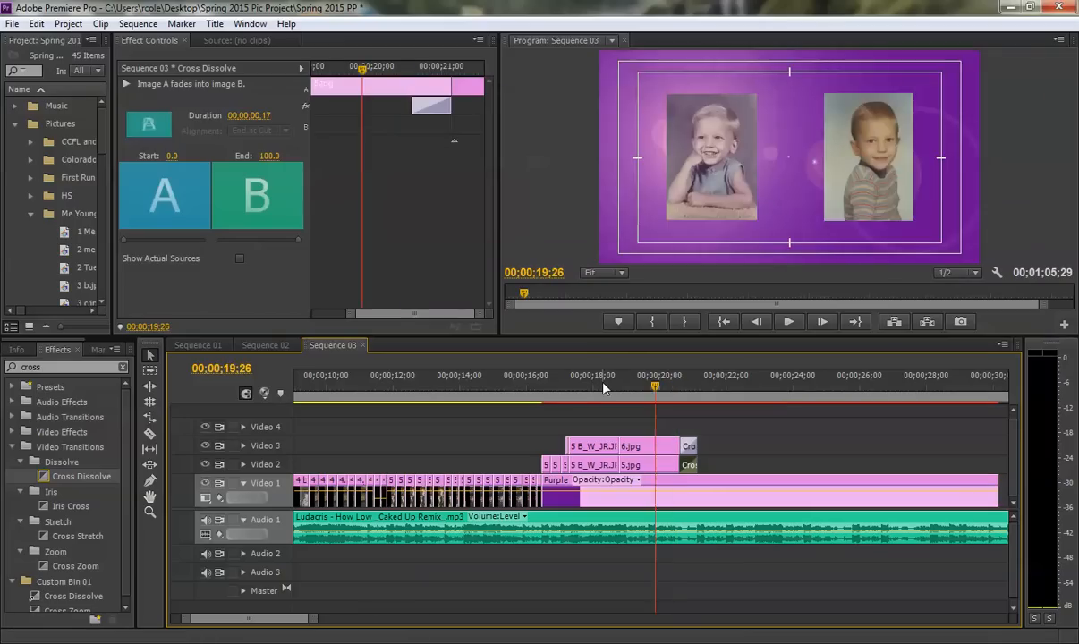
Step: Play the end of 5.jpg and 6.jpg in Sequence 03 to review the shortened dissolves
click(605, 387)
key(space)
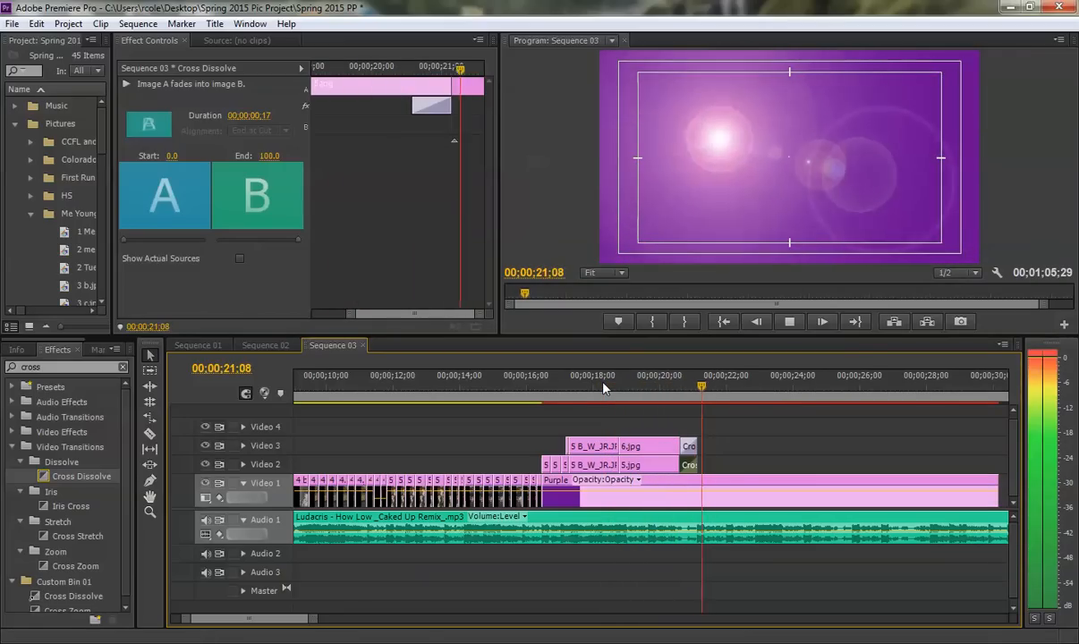
key(space)
Step: Shorten the Cross Dissolve on 5.jpg to 00;00;00;16 so its start lines up with the dissolve on 6.jpg
click(678, 391)
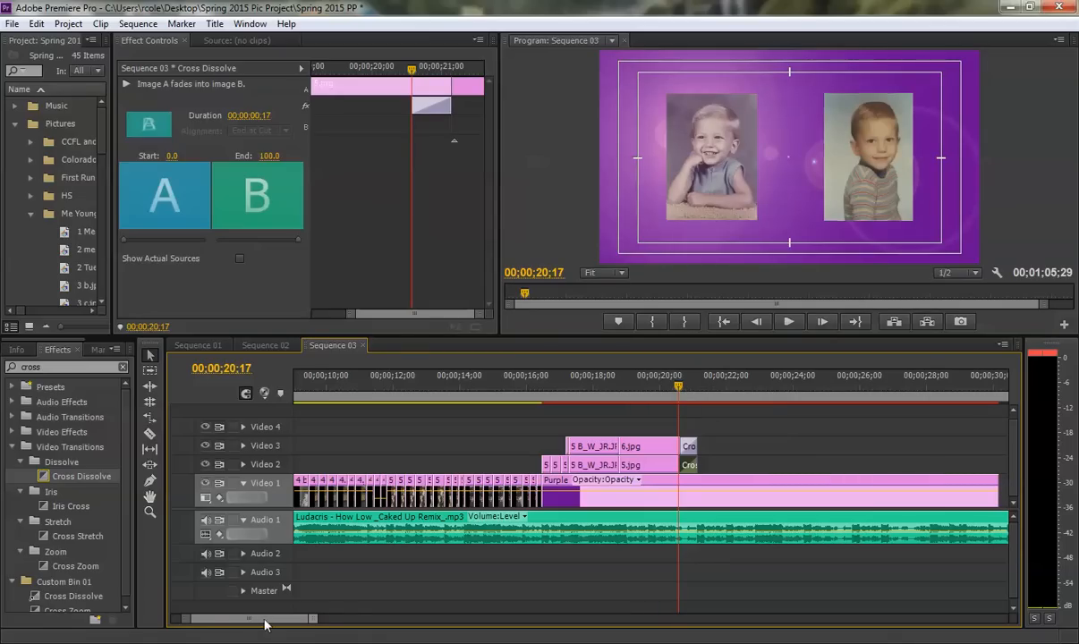
drag(313, 619, 264, 620)
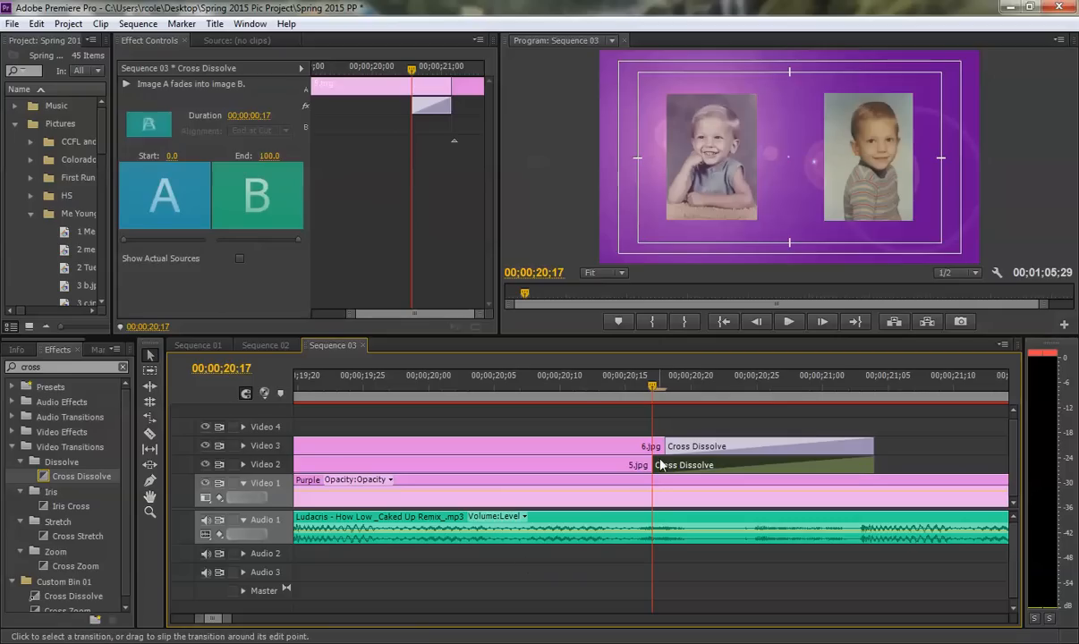
drag(659, 465, 672, 464)
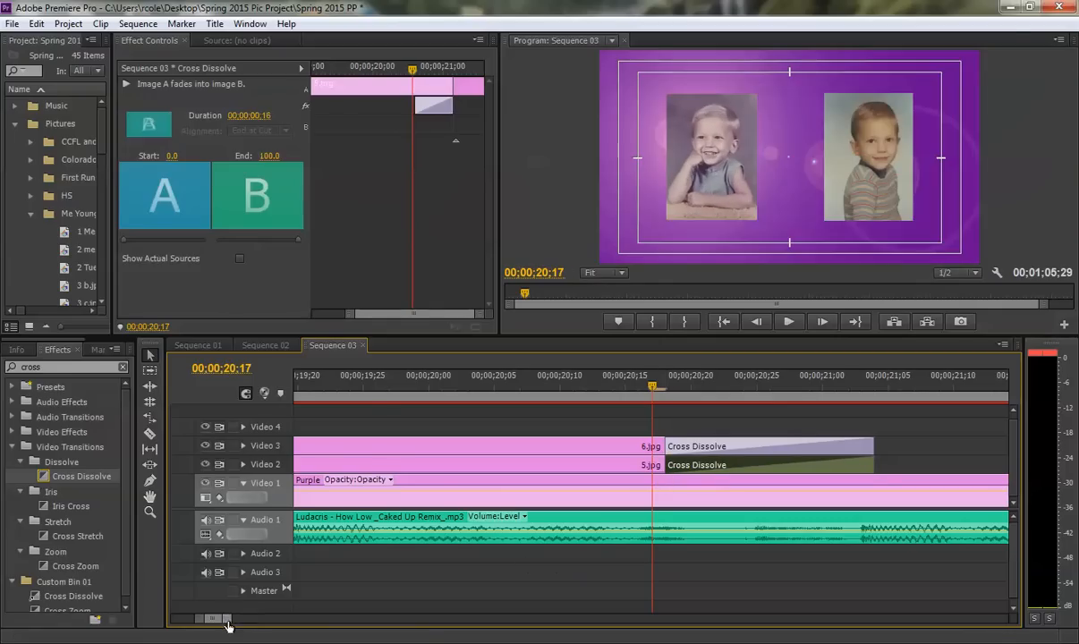
drag(225, 619, 352, 617)
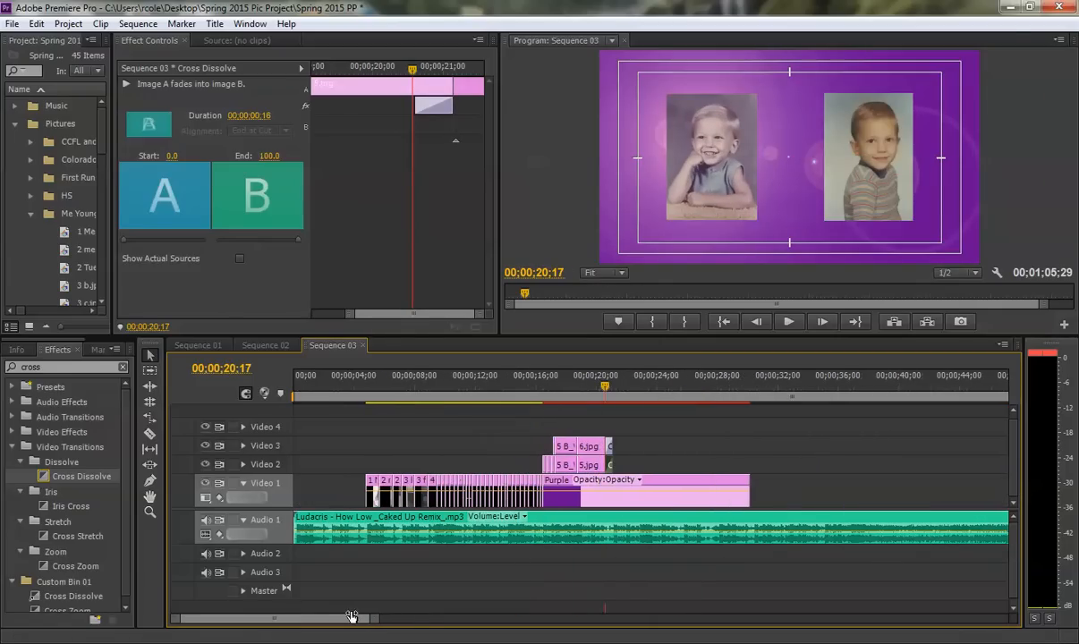
Step: Play Sequence 01 from the dissolves on 5.jpg and 6.jpg through 7 a.jpg and 7 b.jpg, examining the following photos
click(197, 345)
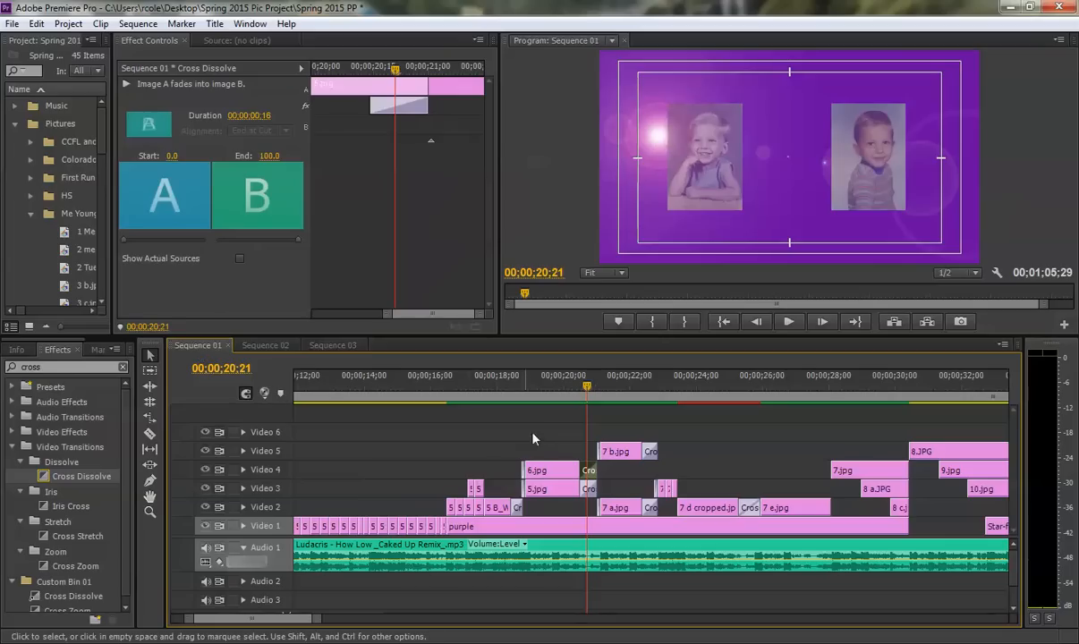
click(582, 387)
key(space)
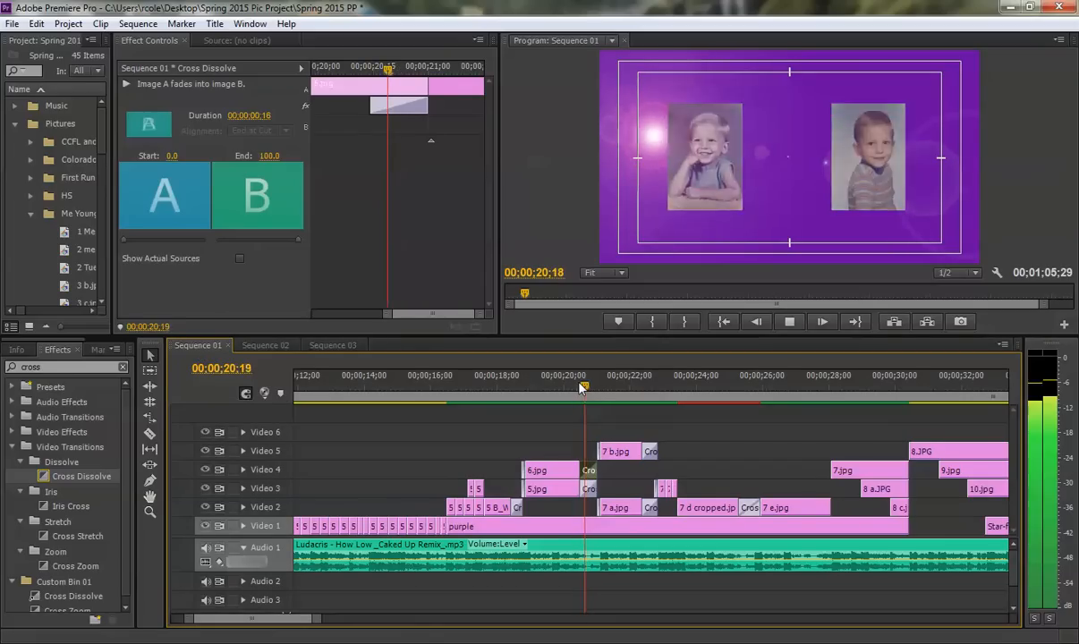
key(space)
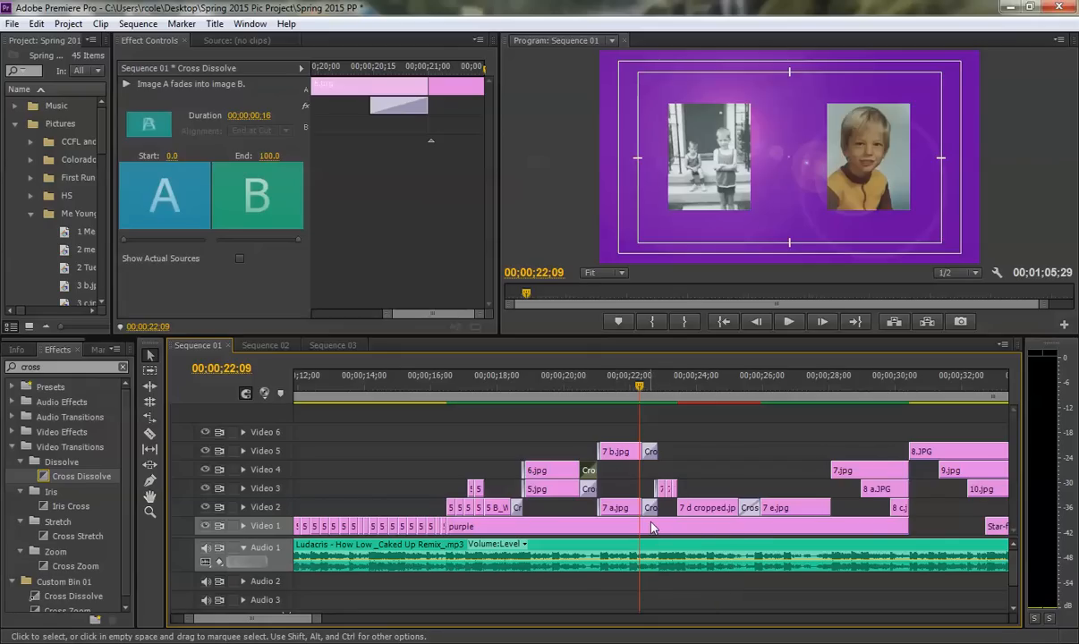
key(space)
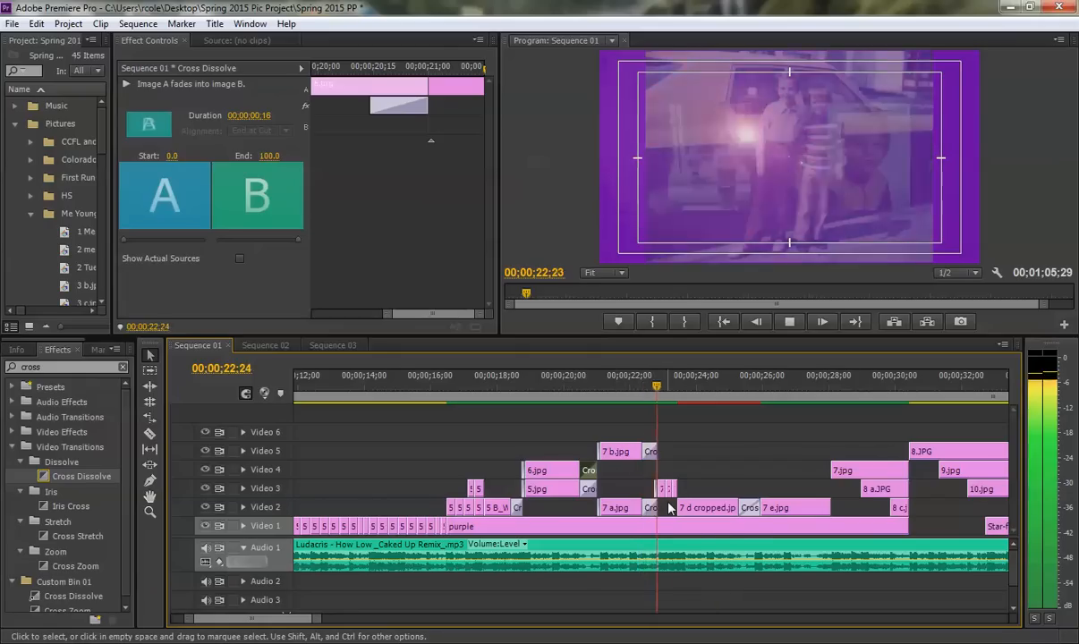
key(space)
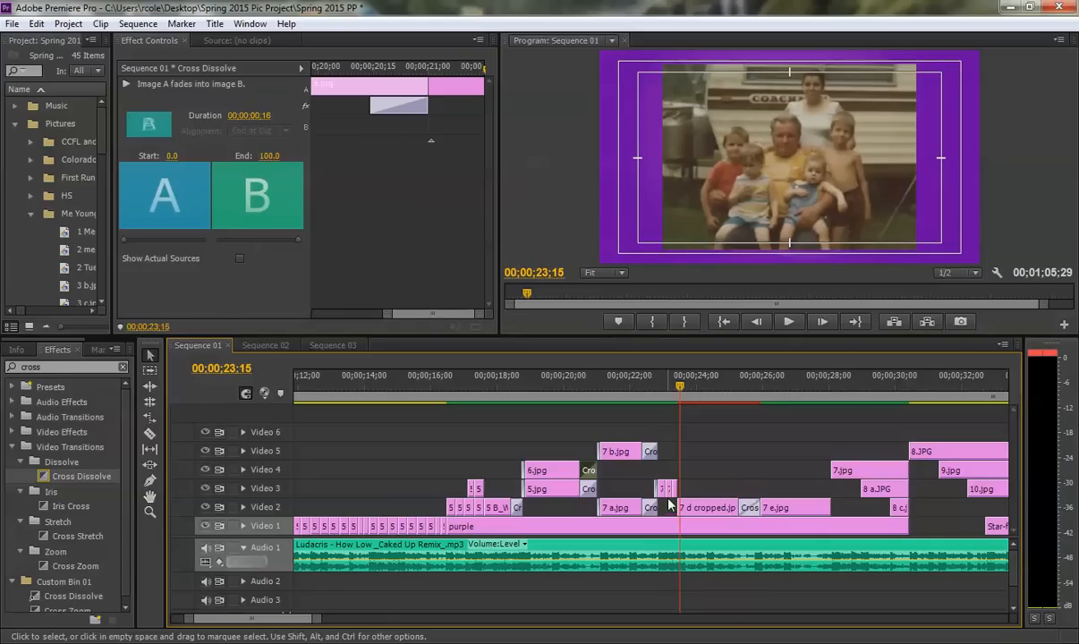
click(622, 385)
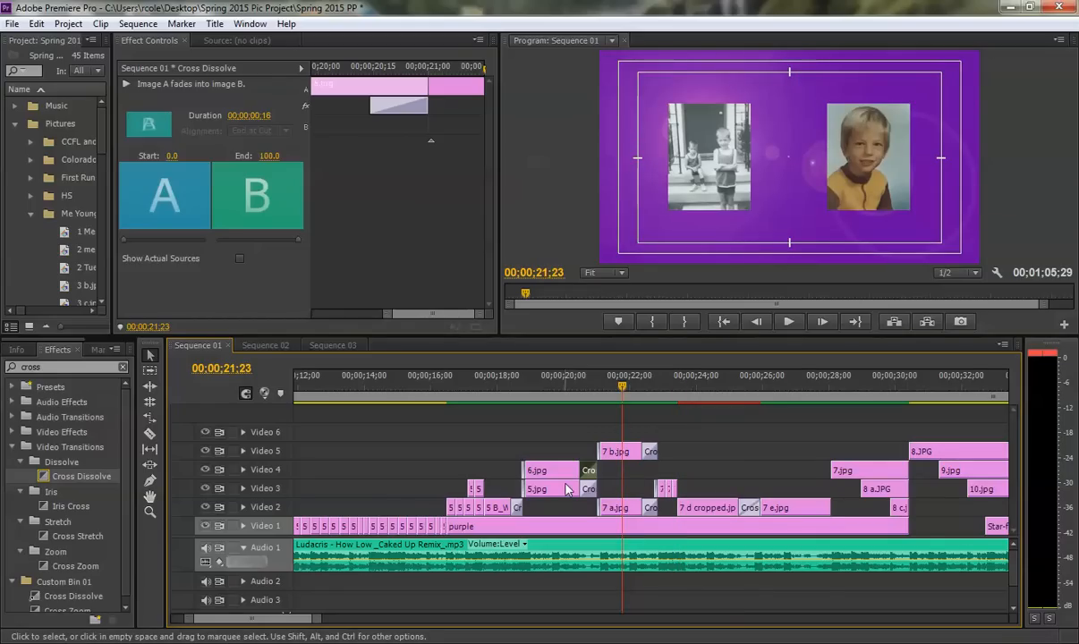
Step: Add 7 a.jpg and 7 b.jpg to Sequence 03 directly after the dissolves, with 7 a.jpg on Video 3 and 7 b.jpg on Video 2
click(333, 346)
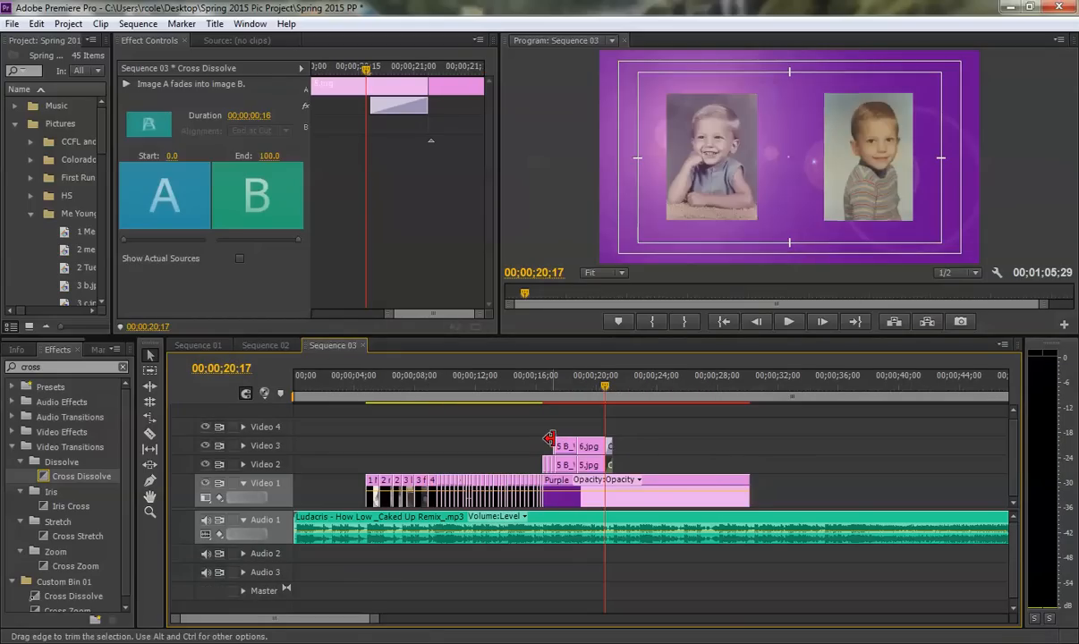
drag(112, 289, 183, 271)
drag(179, 143, 178, 204)
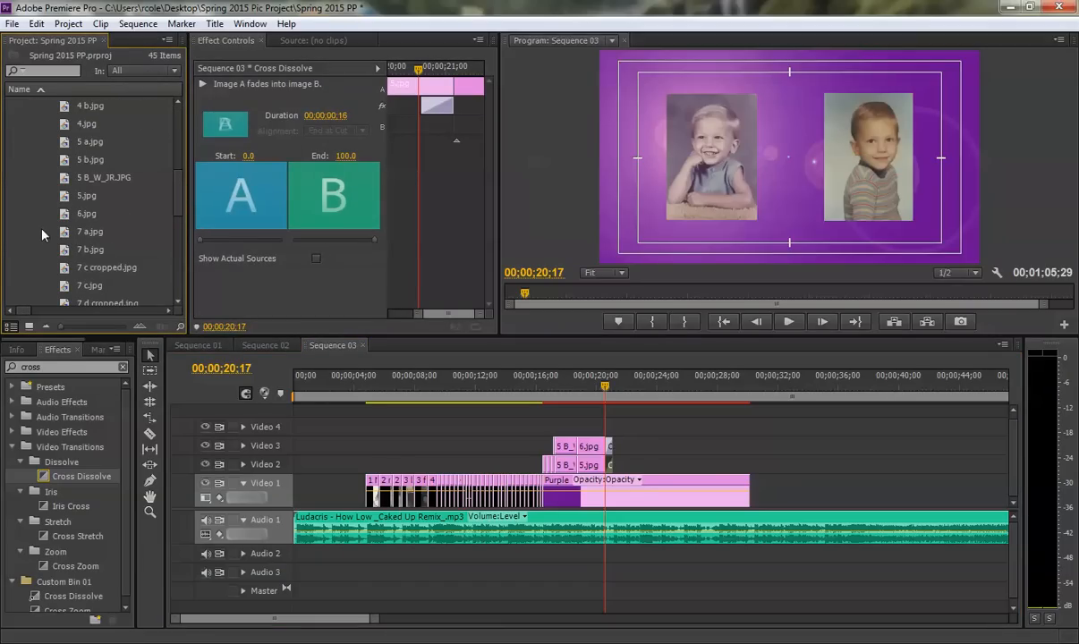
drag(41, 230, 639, 447)
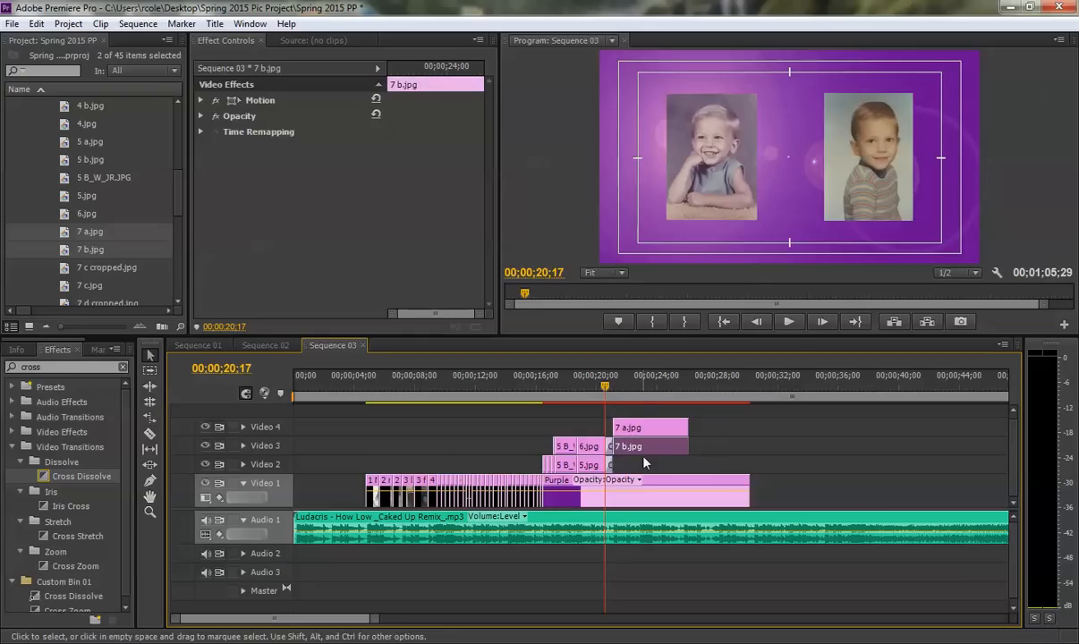
click(634, 387)
drag(710, 455, 669, 465)
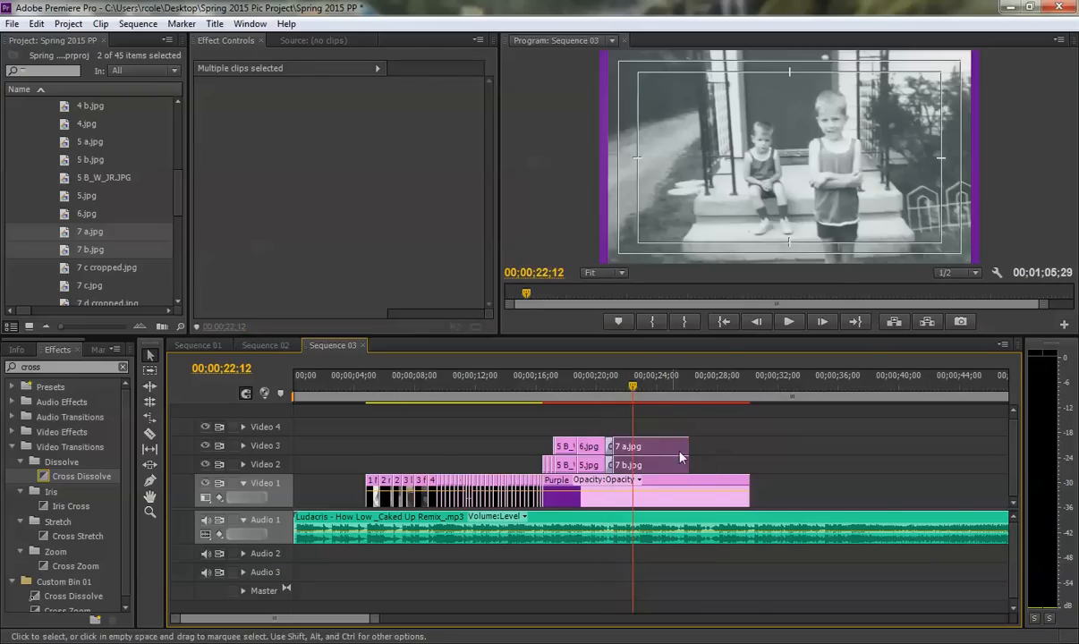
Step: Play into the new photos up to 00;00;21;25, and set 7 a.jpg's horizontal position to 420 and its scale to 45
click(595, 386)
key(space)
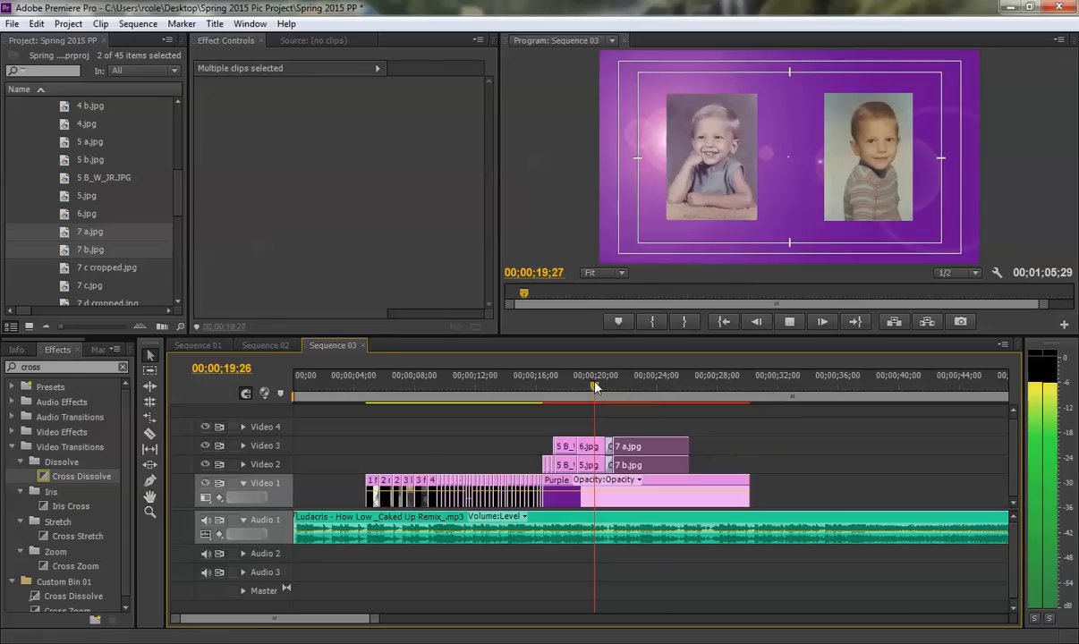
key(space)
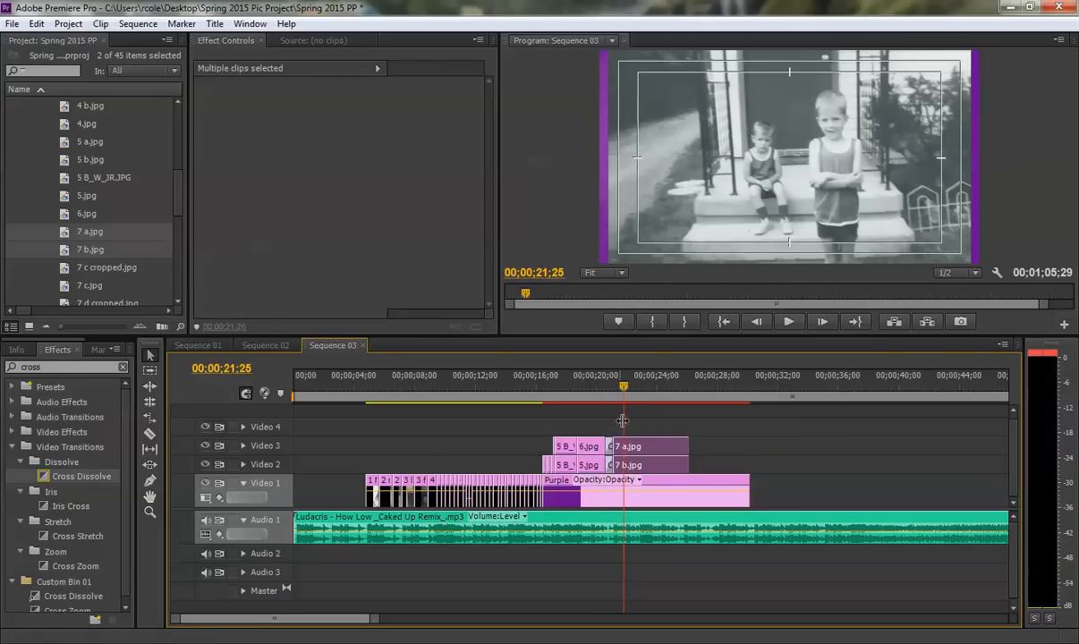
click(642, 447)
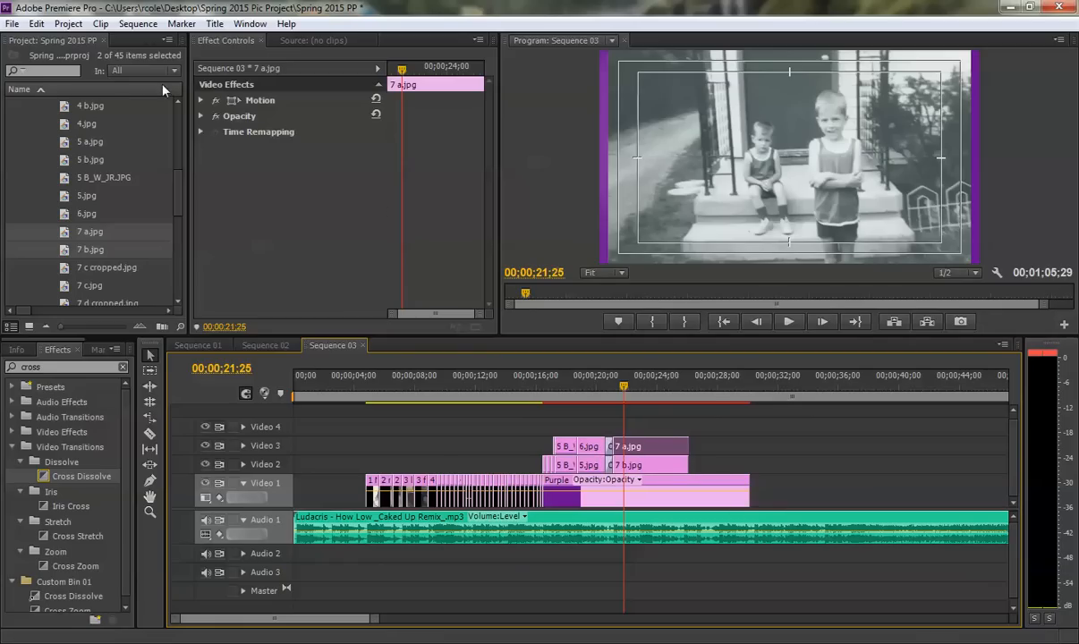
click(200, 100)
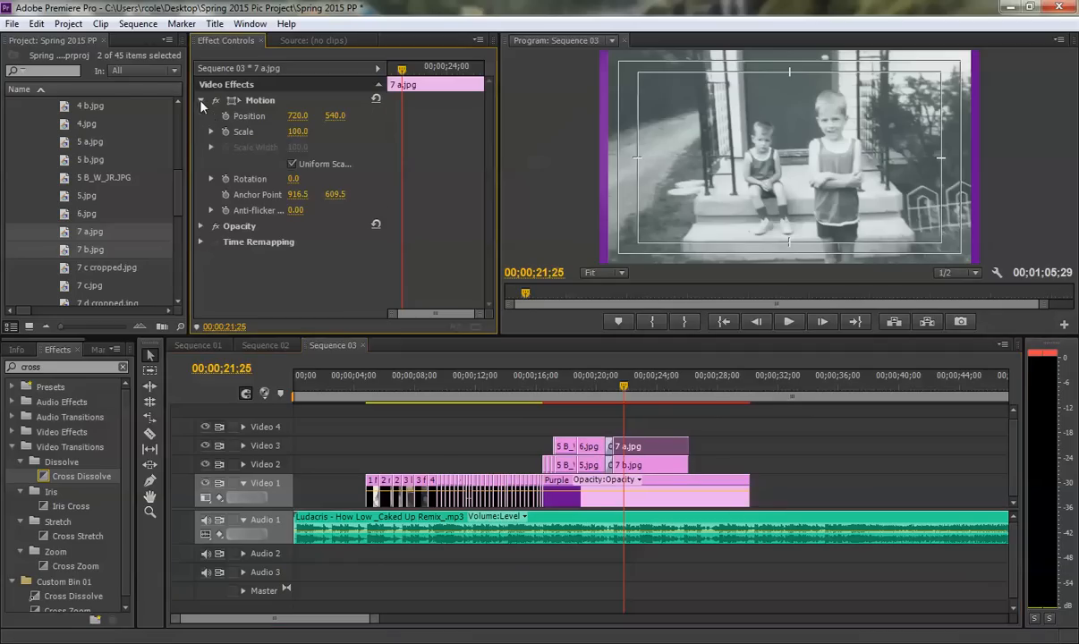
click(299, 115)
text(420)
key(Return)
drag(294, 132, 244, 132)
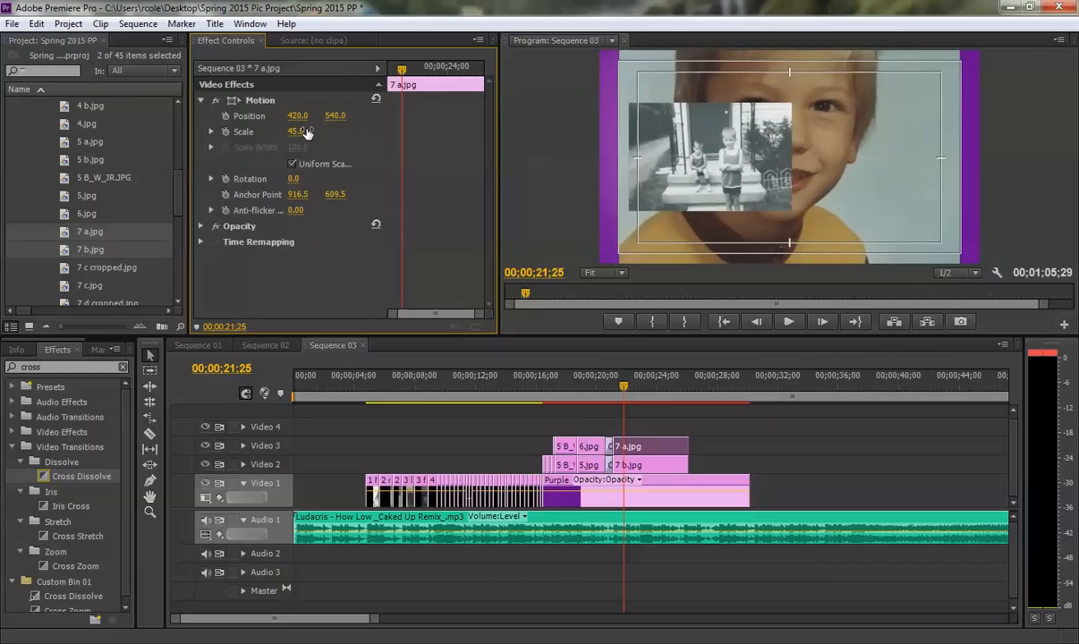
Step: Set the horizontal position of 7 b.jpg to 1020 and its scale to 25
click(635, 465)
click(201, 100)
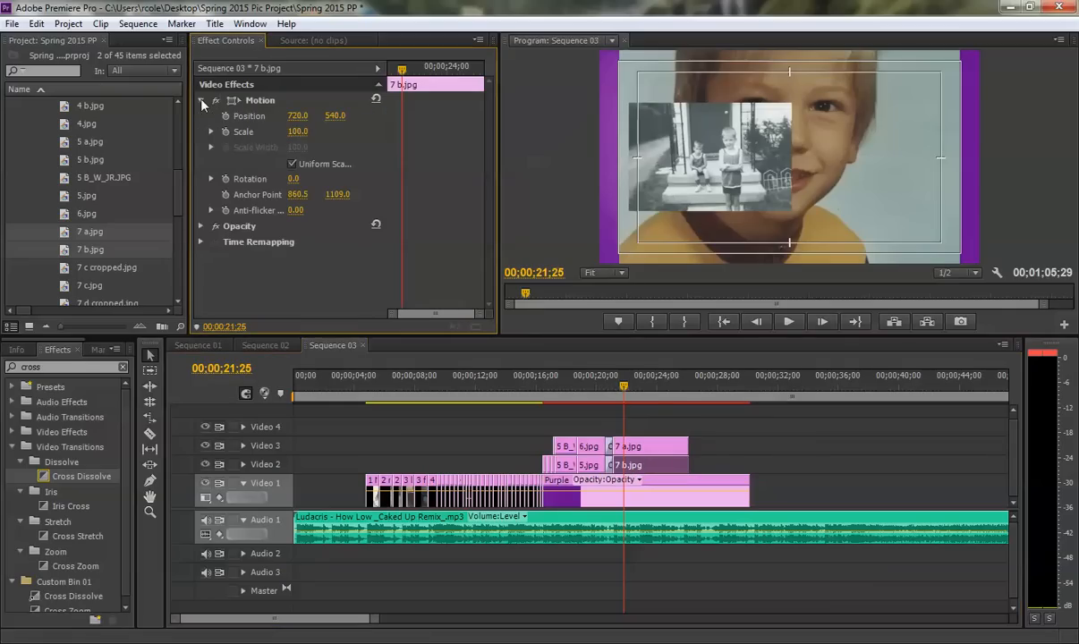
click(295, 116)
text(1020)
key(Return)
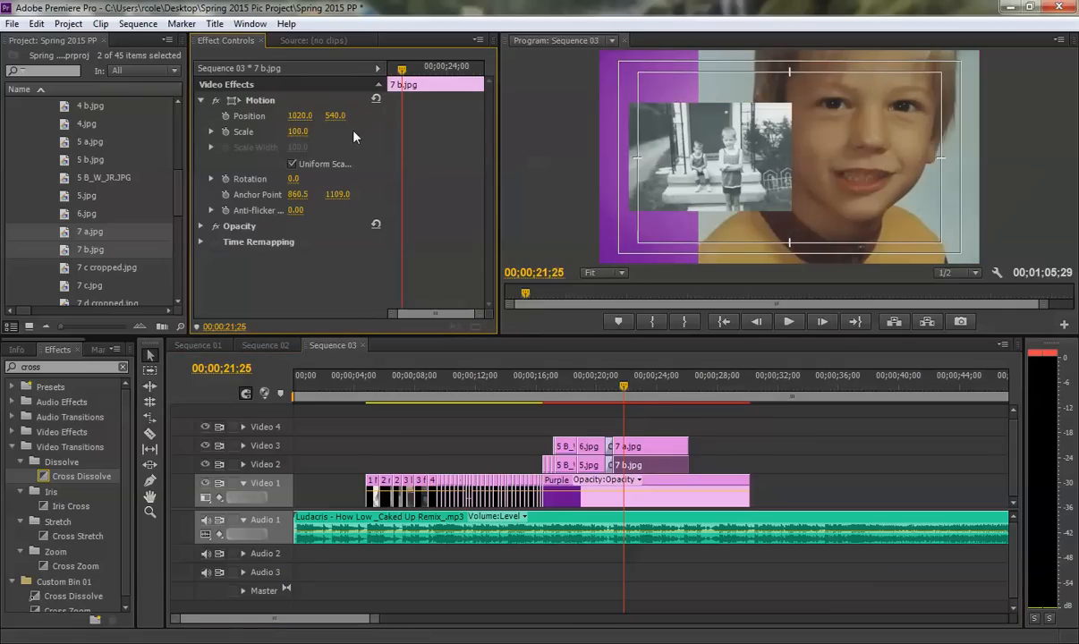
drag(301, 133, 236, 132)
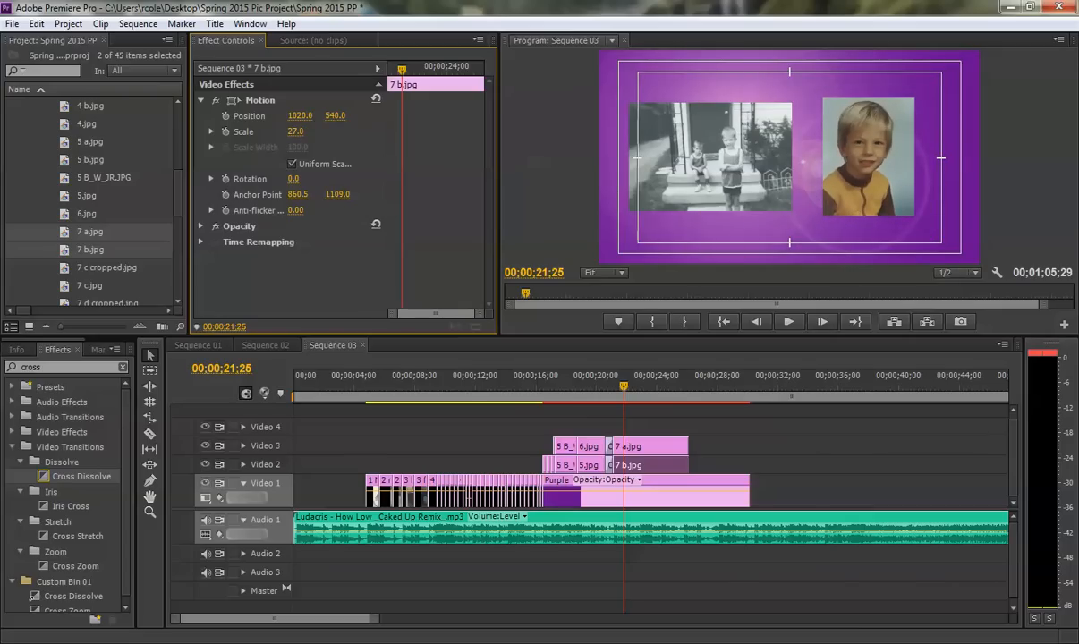
click(295, 132)
text(25)
key(Return)
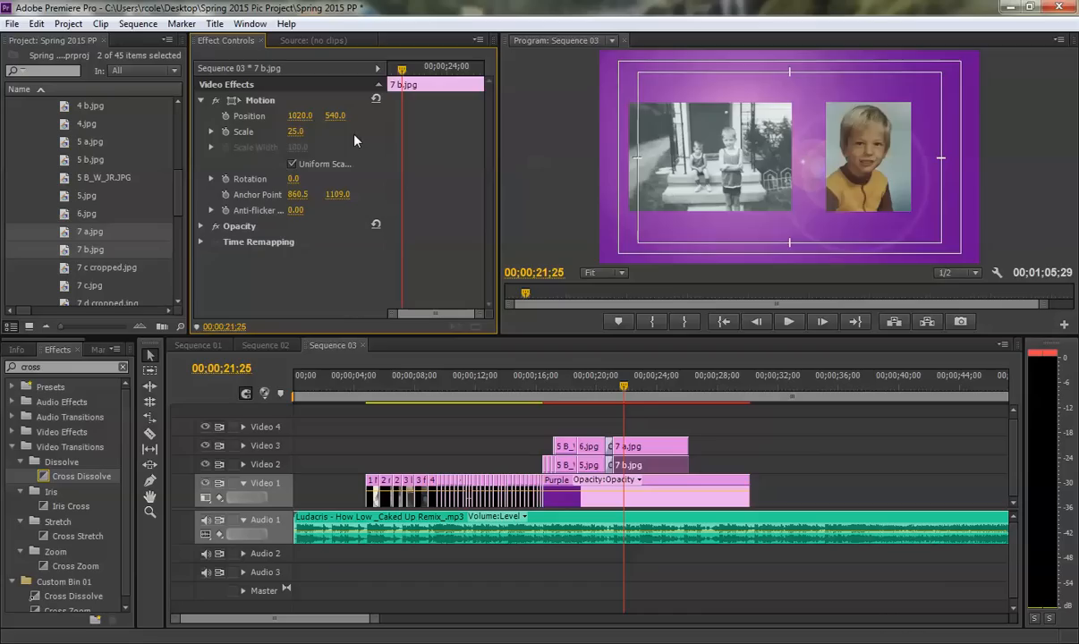
Step: Hide and show the Video 3 and Video 2 tracks in turn to check which photo each one holds
click(638, 447)
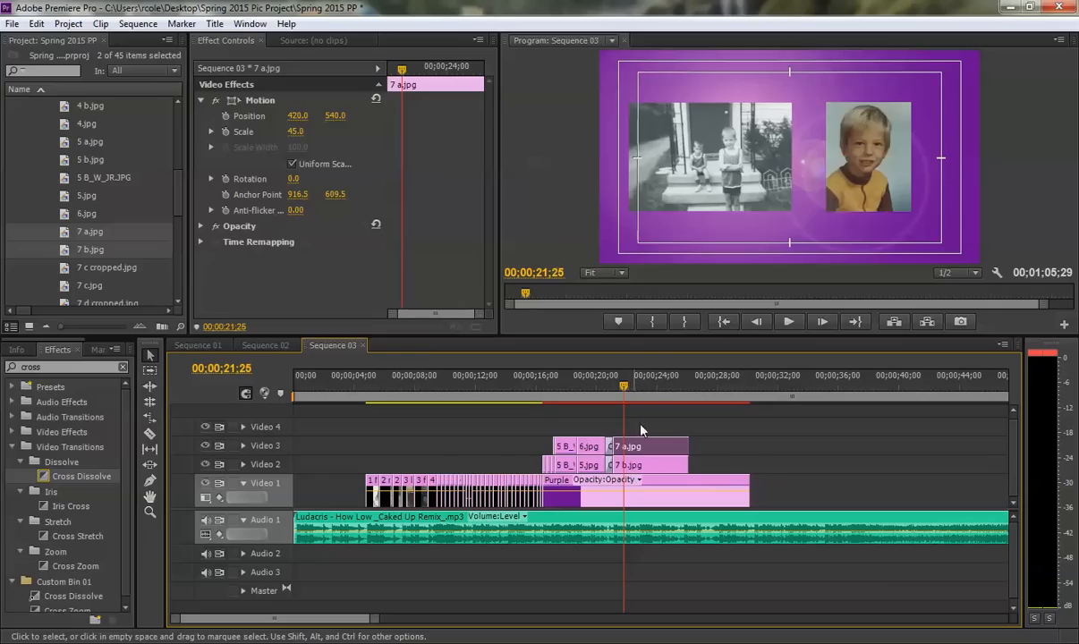
click(205, 445)
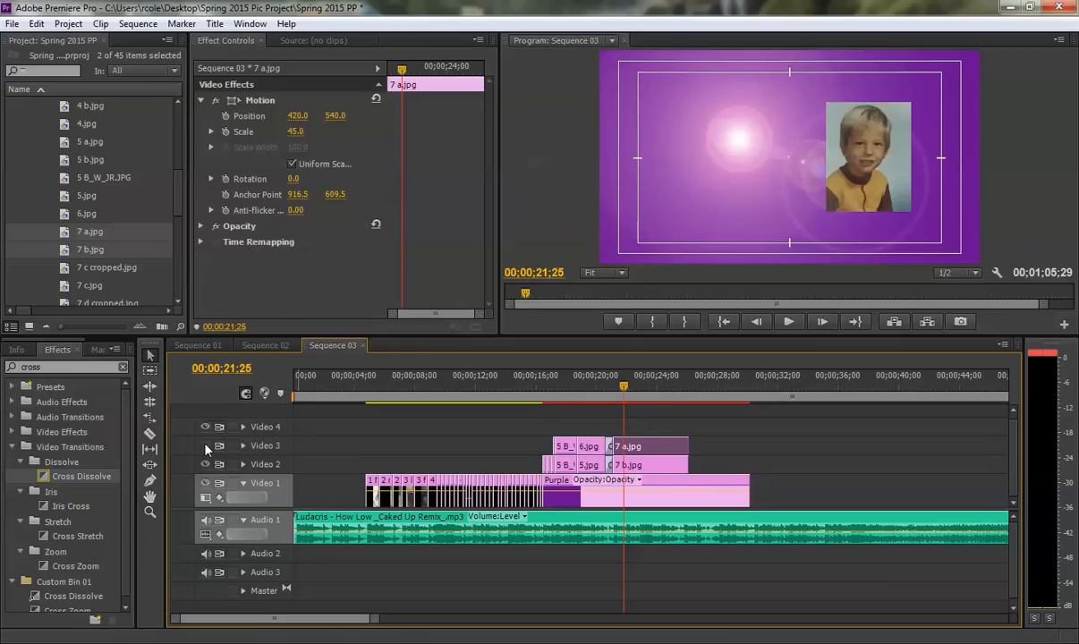
click(205, 445)
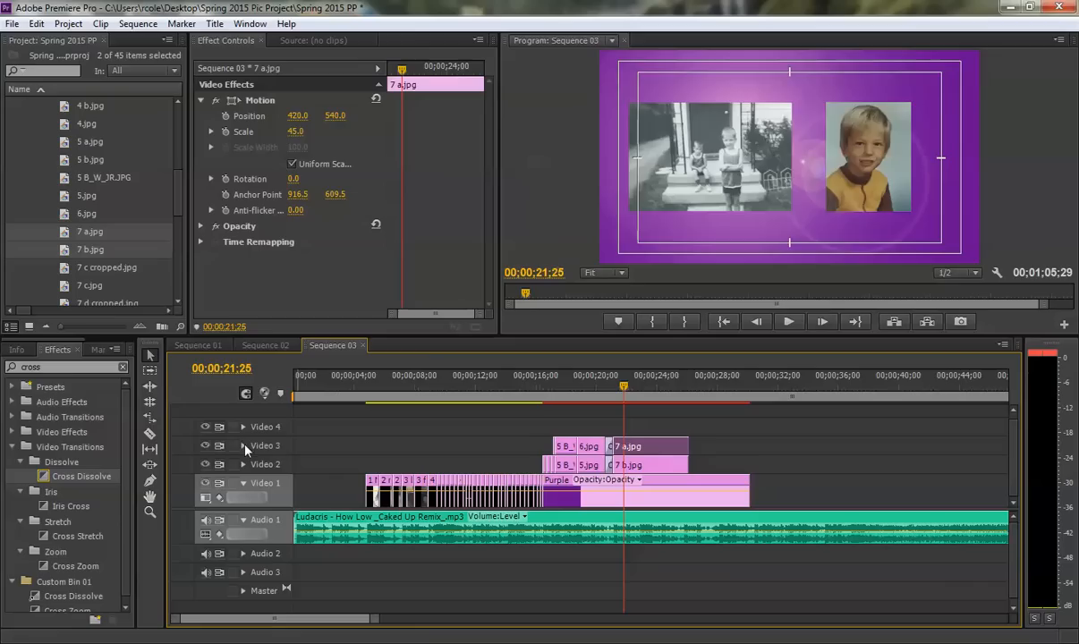
click(205, 445)
click(205, 446)
click(205, 465)
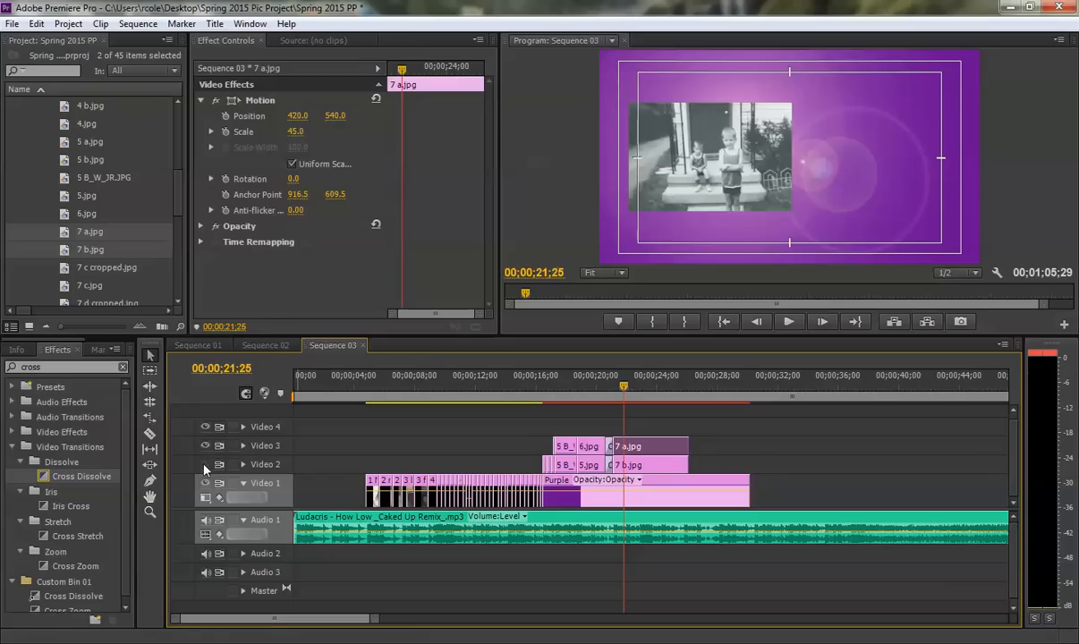
click(205, 464)
click(205, 446)
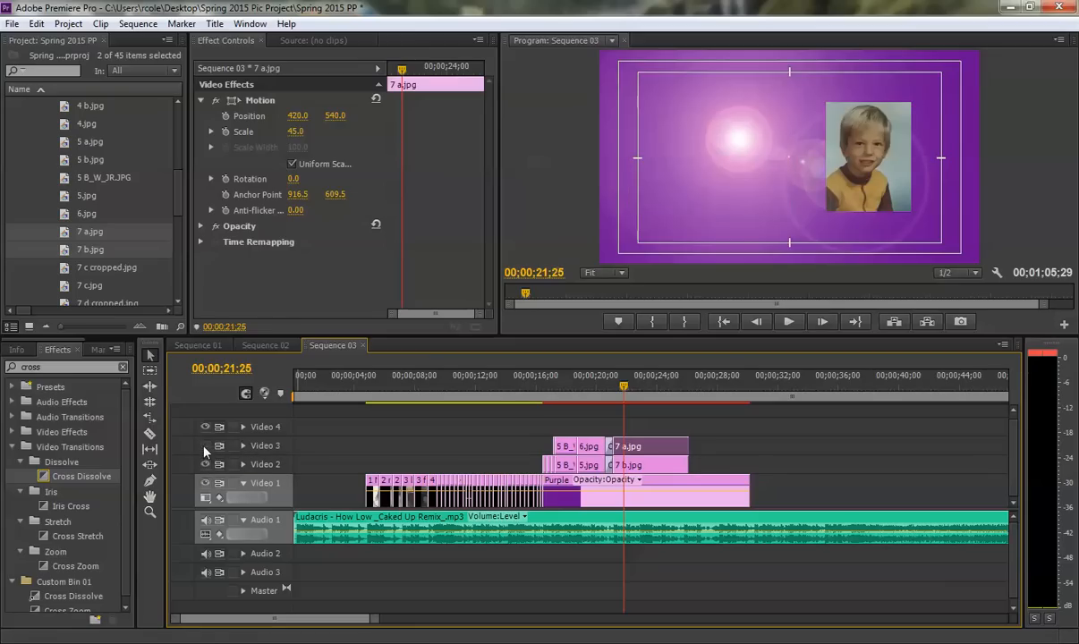
click(205, 446)
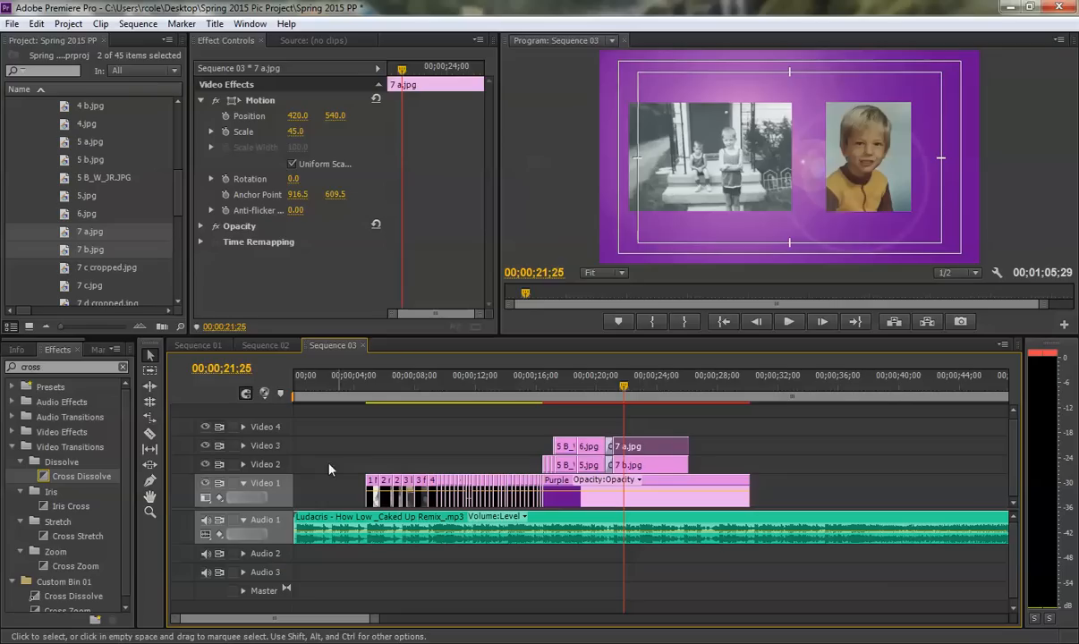
Step: Expand and collapse Video 3, and collapse and re-expand Video 1, to examine the clip thumbnails
click(243, 446)
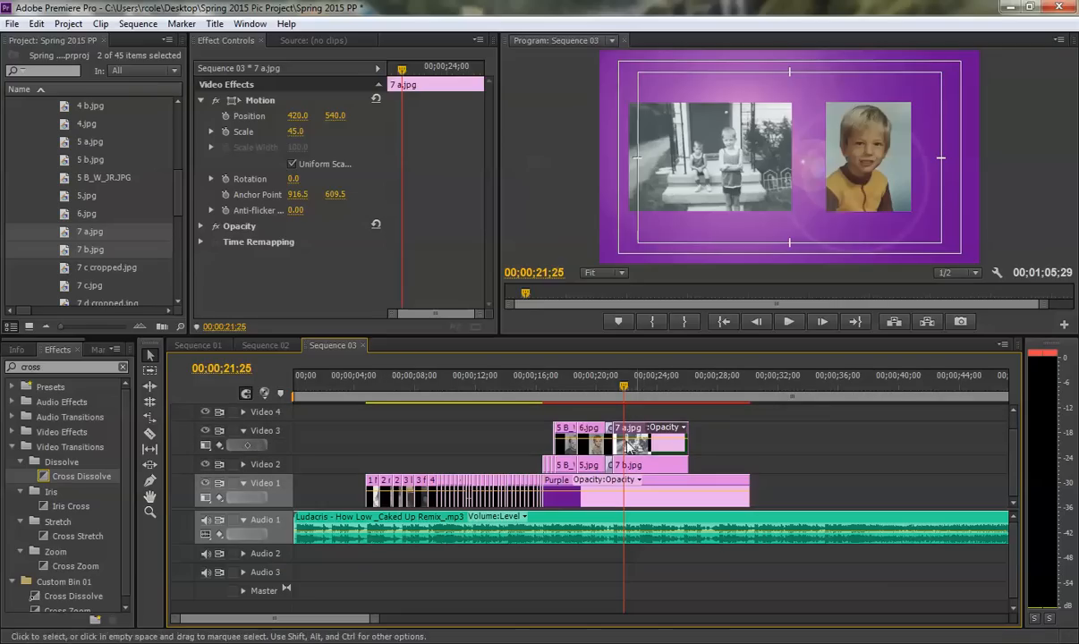
click(242, 431)
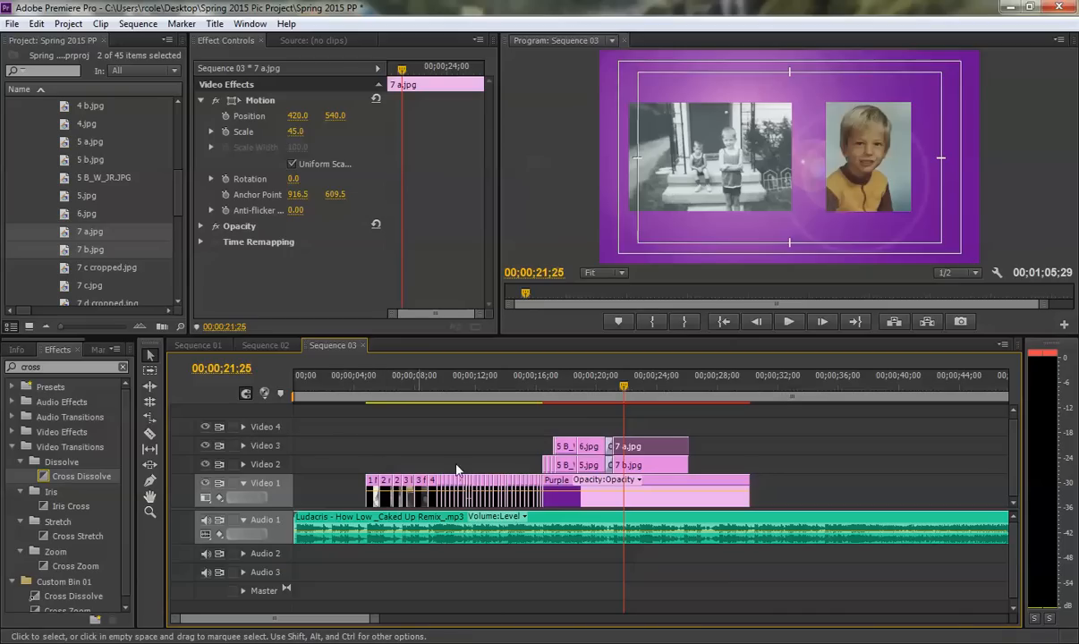
click(244, 484)
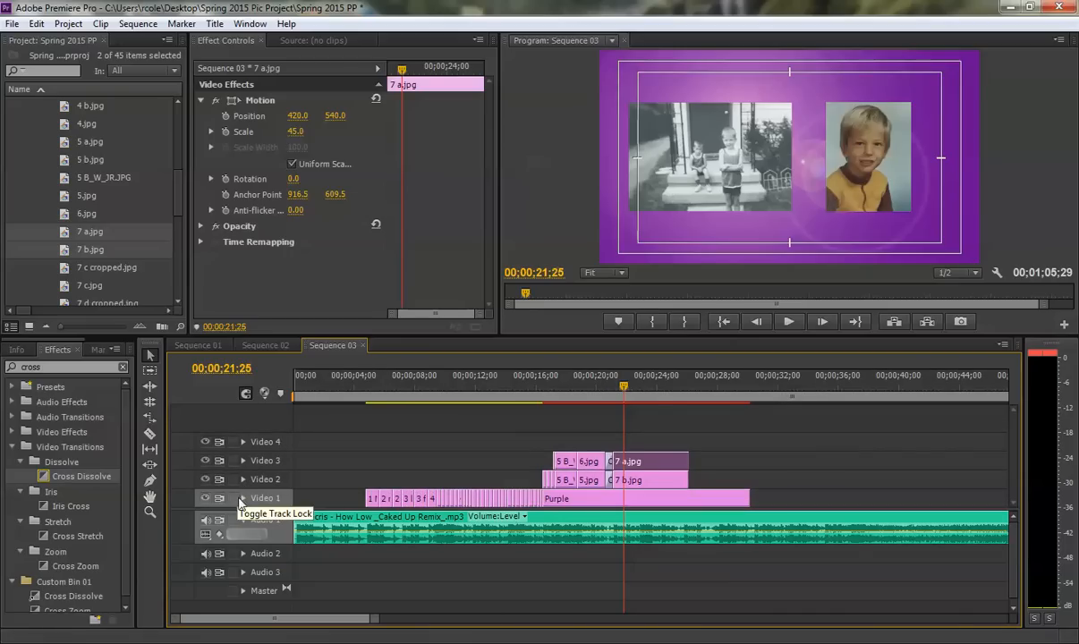
click(243, 499)
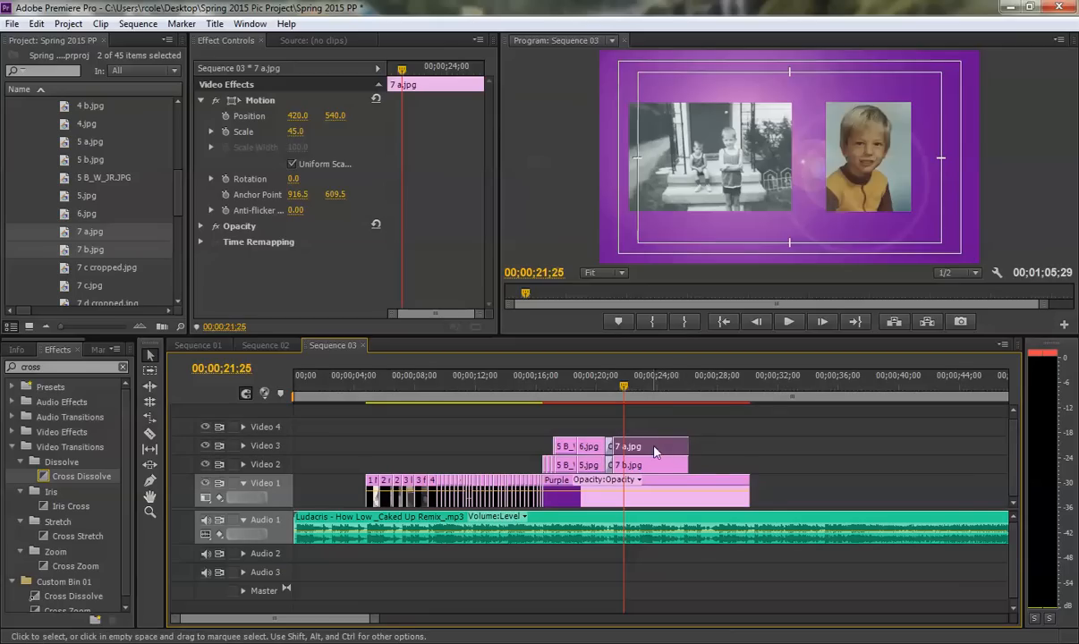
Step: Apply the Crop effect to 7 a.jpg and trim 26.2% off its left side and 20.1% off its right side
drag(81, 366, 4, 371)
text(crop)
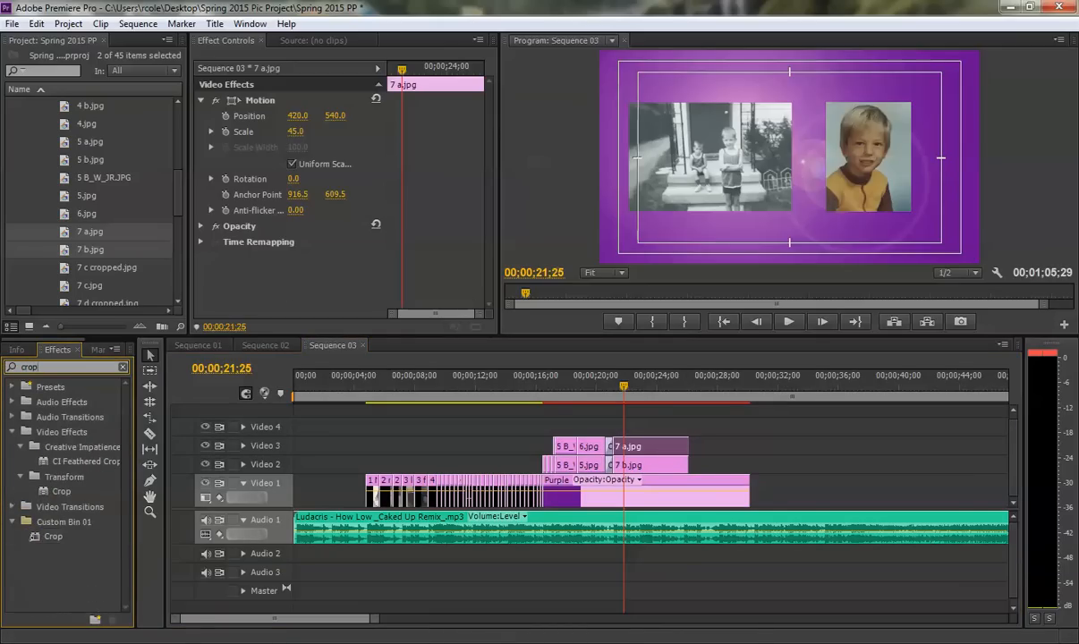
drag(61, 491, 626, 452)
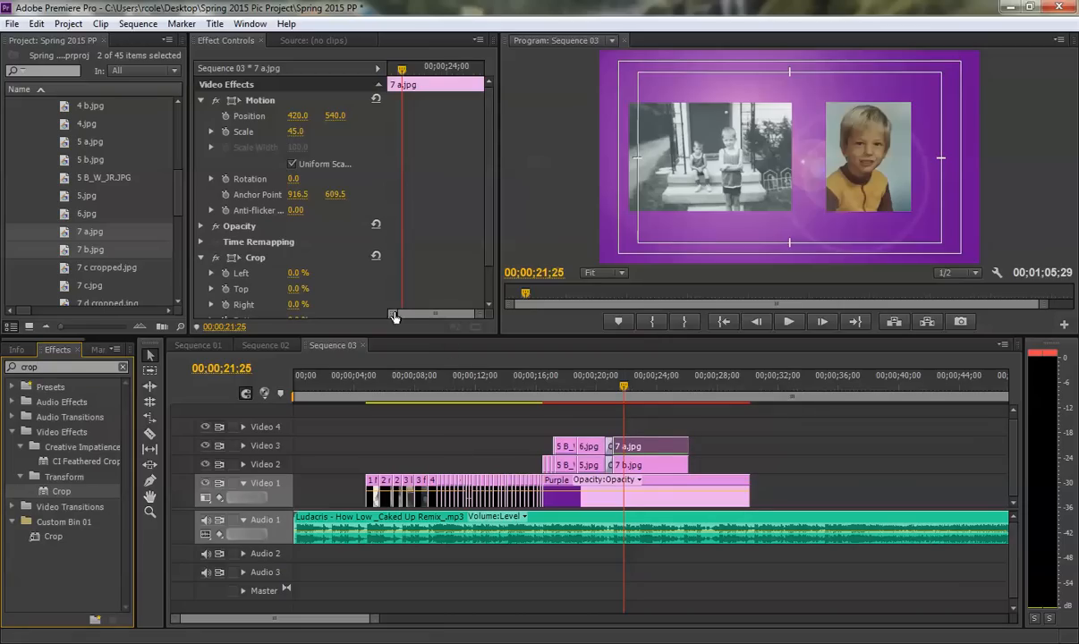
click(258, 258)
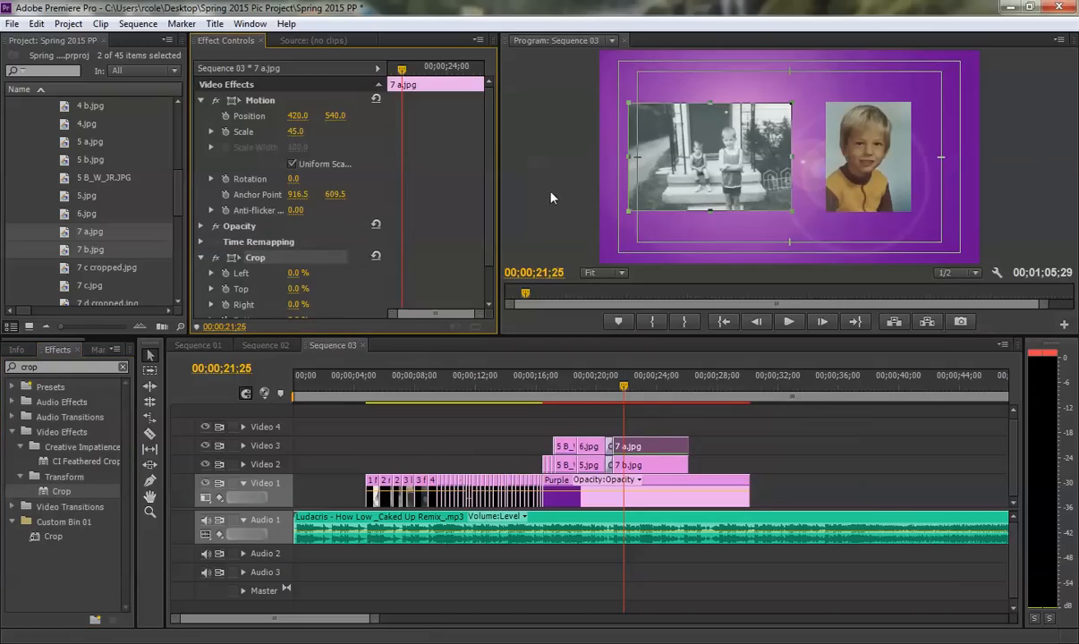
drag(637, 157, 681, 156)
drag(792, 157, 759, 155)
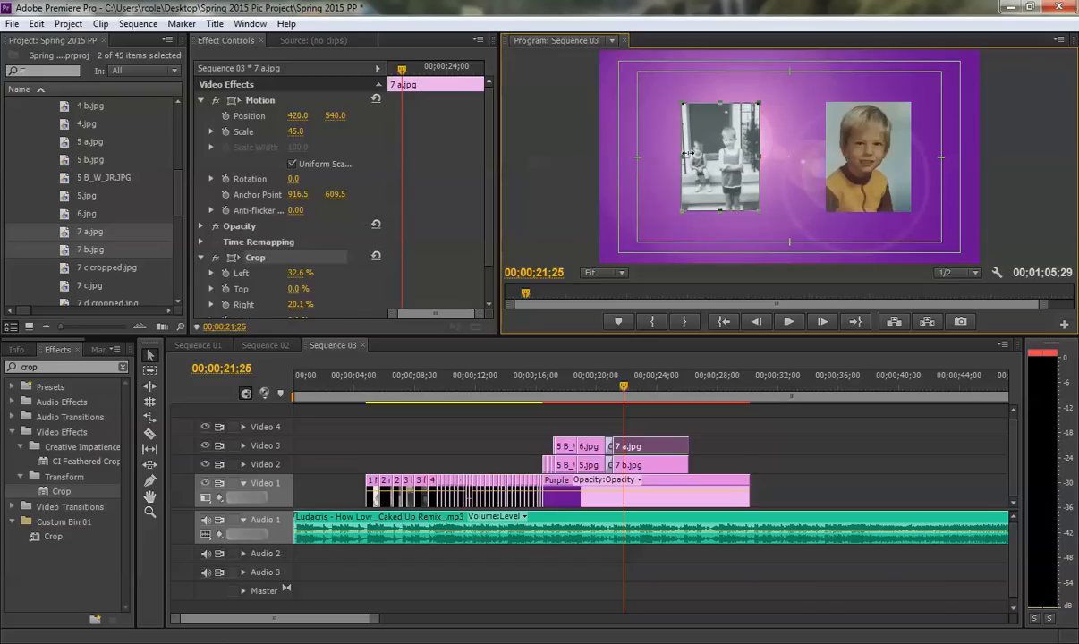
drag(682, 156, 670, 155)
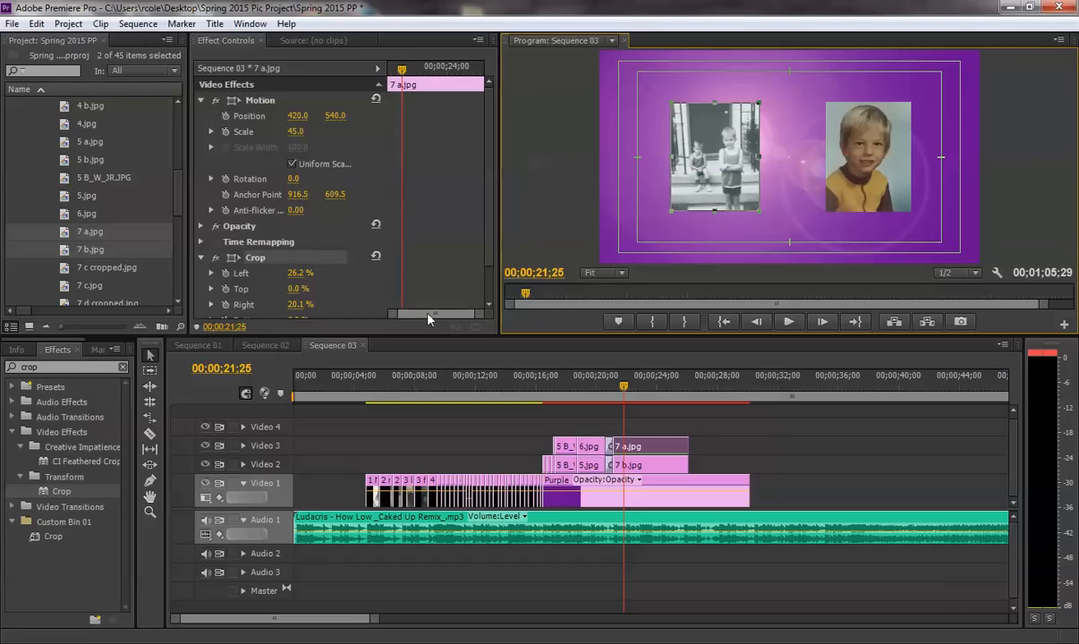
click(358, 313)
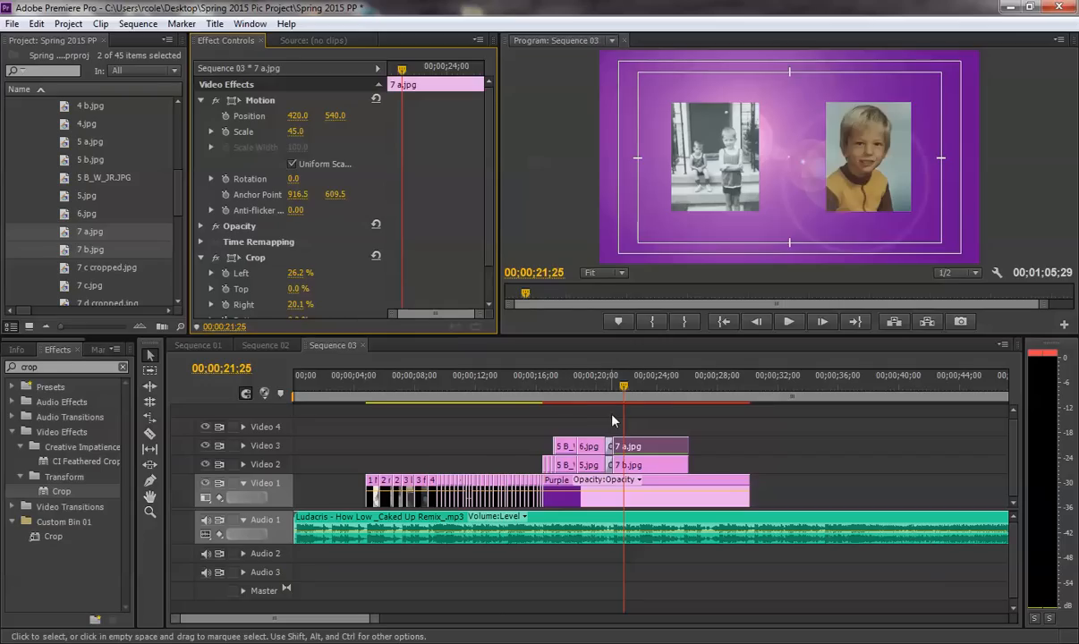
Step: Add a Scale keyframe of 45 to 7 a.jpg at its first frame, 00;00;21;04, with the sequence timeline magnified
drag(624, 390, 620, 388)
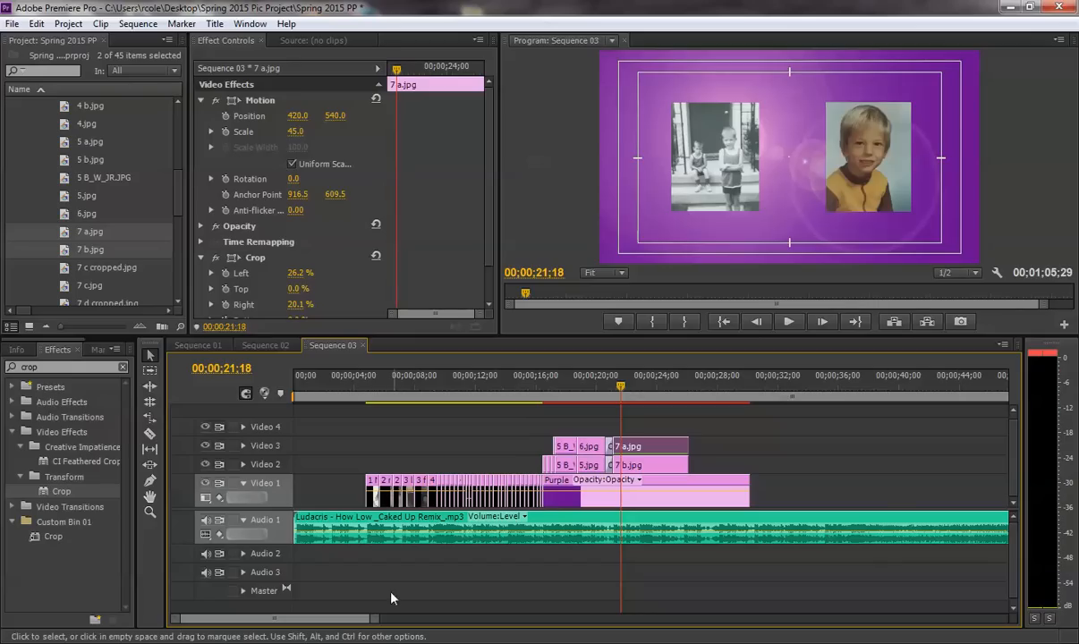
drag(376, 619, 327, 625)
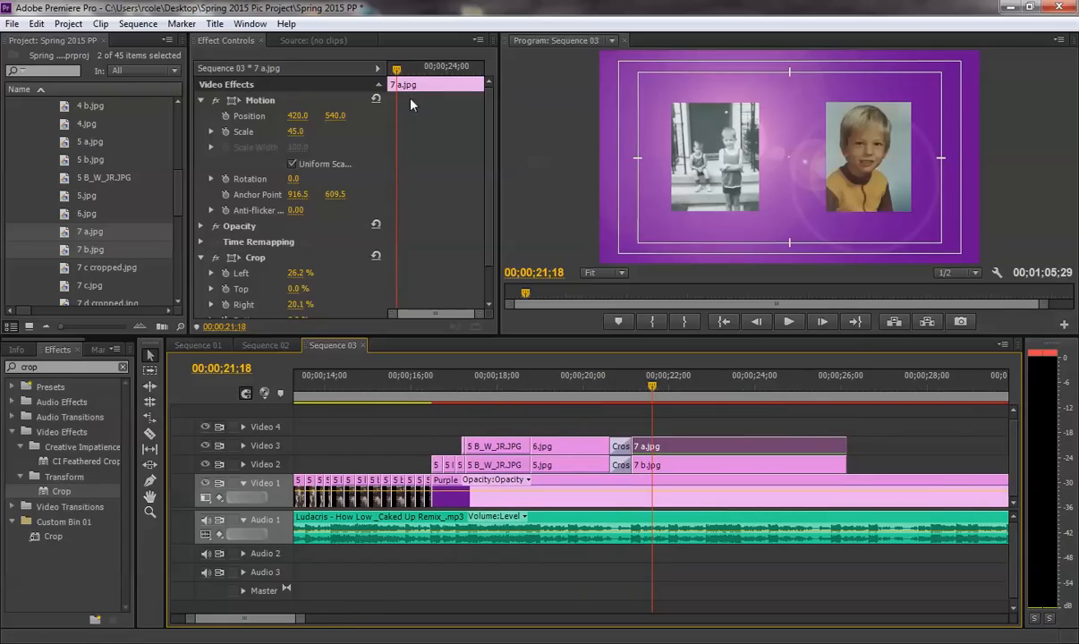
drag(396, 69, 384, 70)
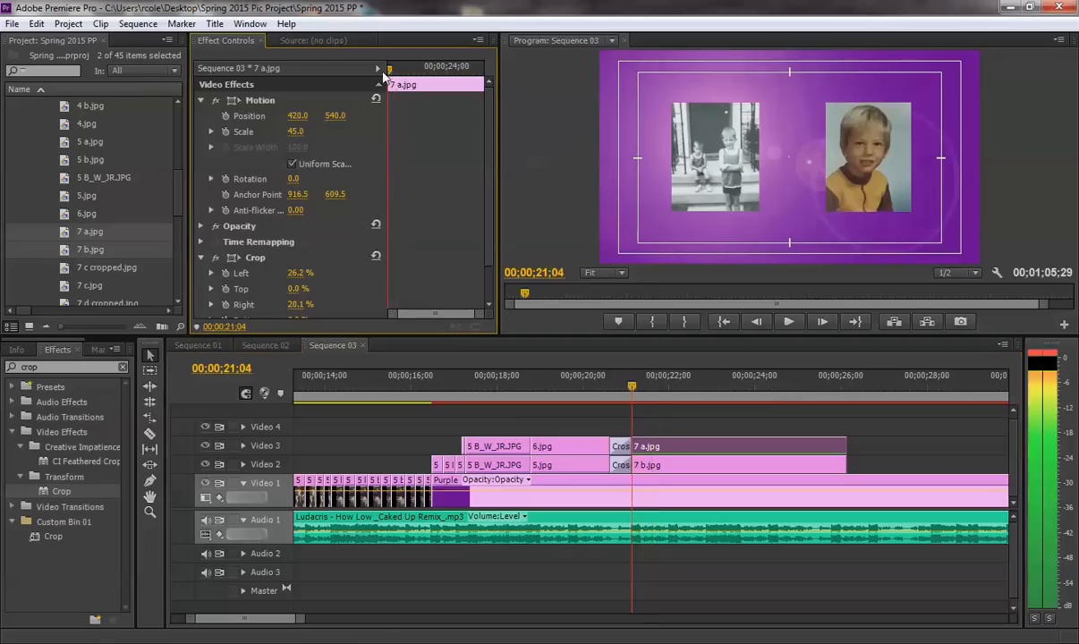
click(224, 132)
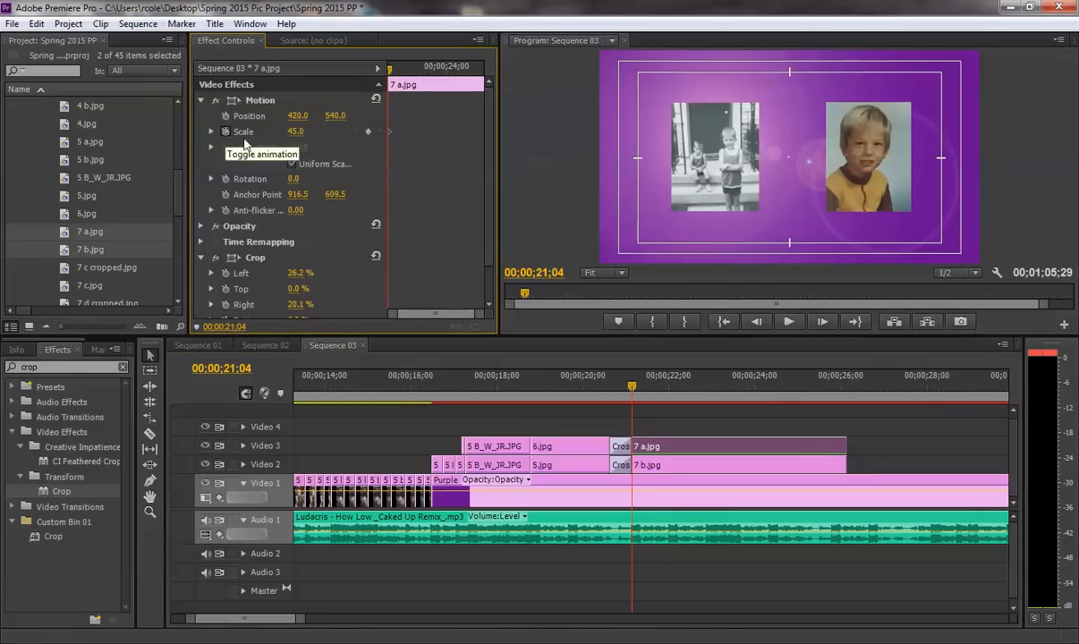
Step: Add a Scale keyframe of 70 to 7 a.jpg one frame after its first keyframe, at 00;00;21;05
click(821, 322)
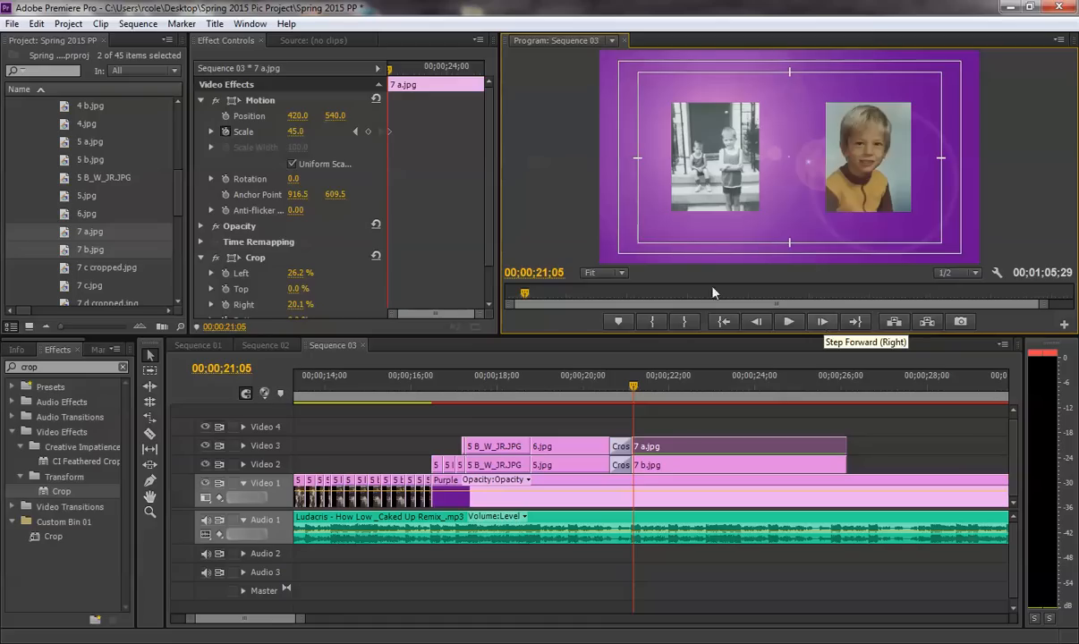
drag(189, 250, 91, 249)
drag(476, 318, 333, 314)
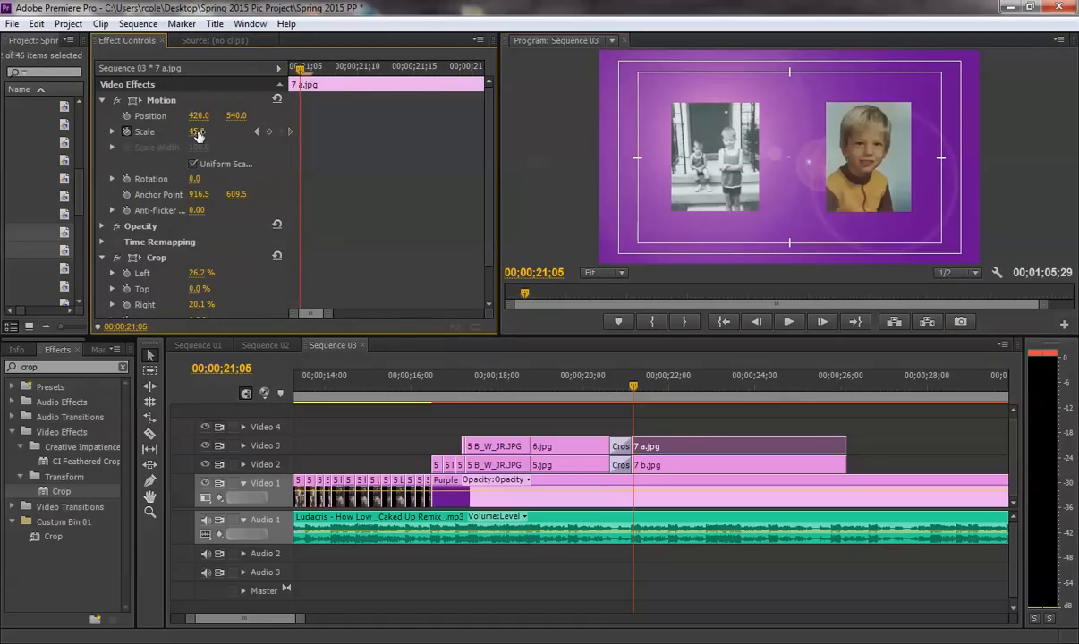
drag(196, 131, 219, 132)
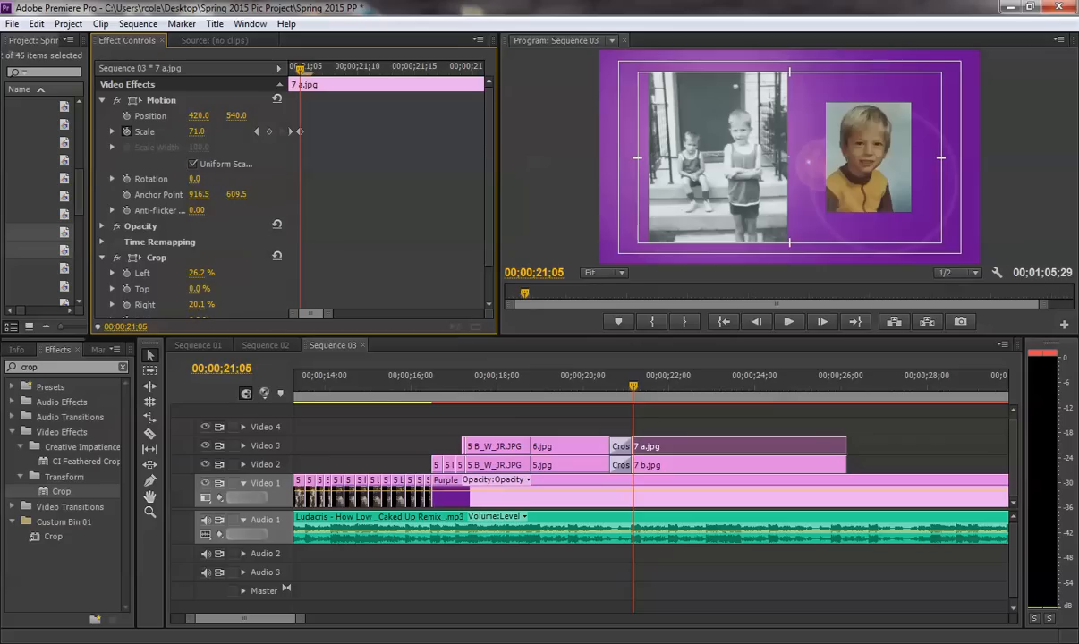
drag(219, 132, 219, 132)
click(193, 131)
text(70)
click(244, 142)
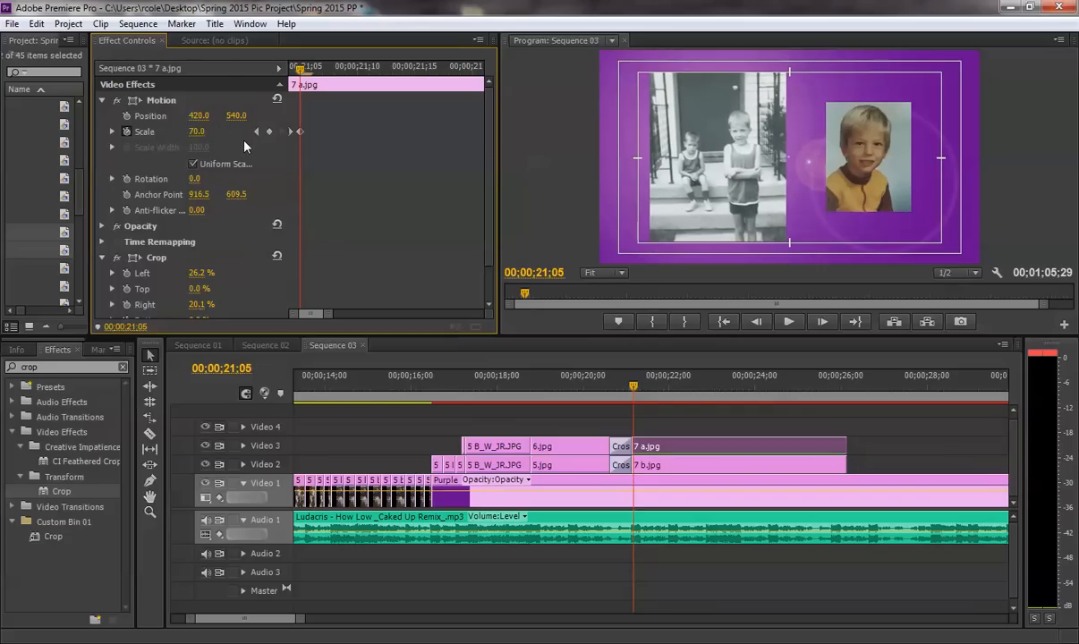
Step: Add a Scale keyframe of 45 to 7 a.jpg three frames further on, at 00;00;21;08
click(823, 322)
click(824, 323)
click(824, 322)
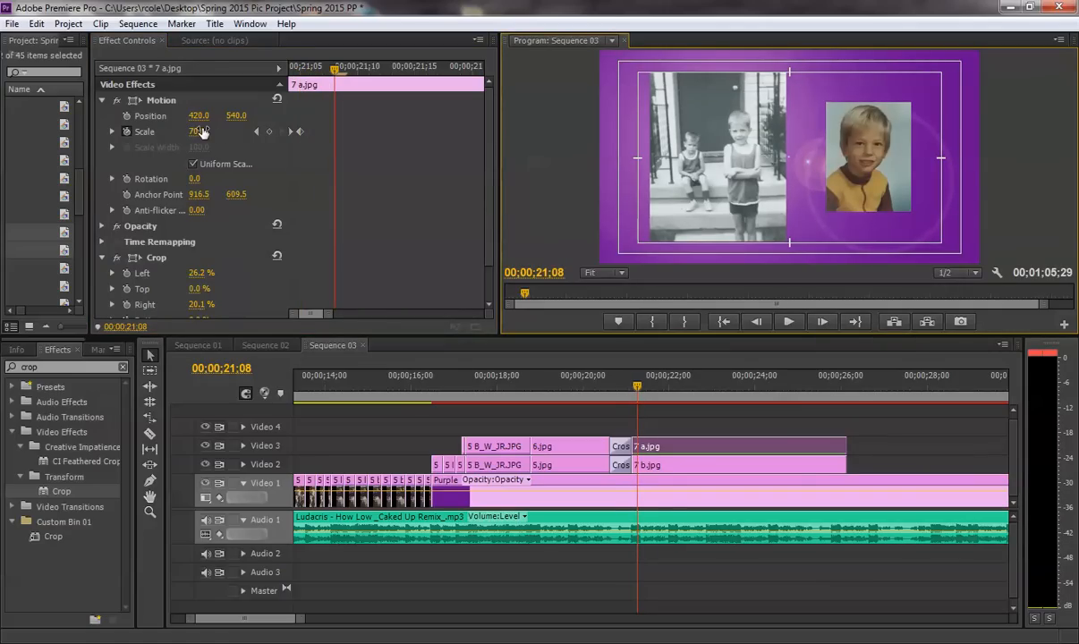
click(256, 131)
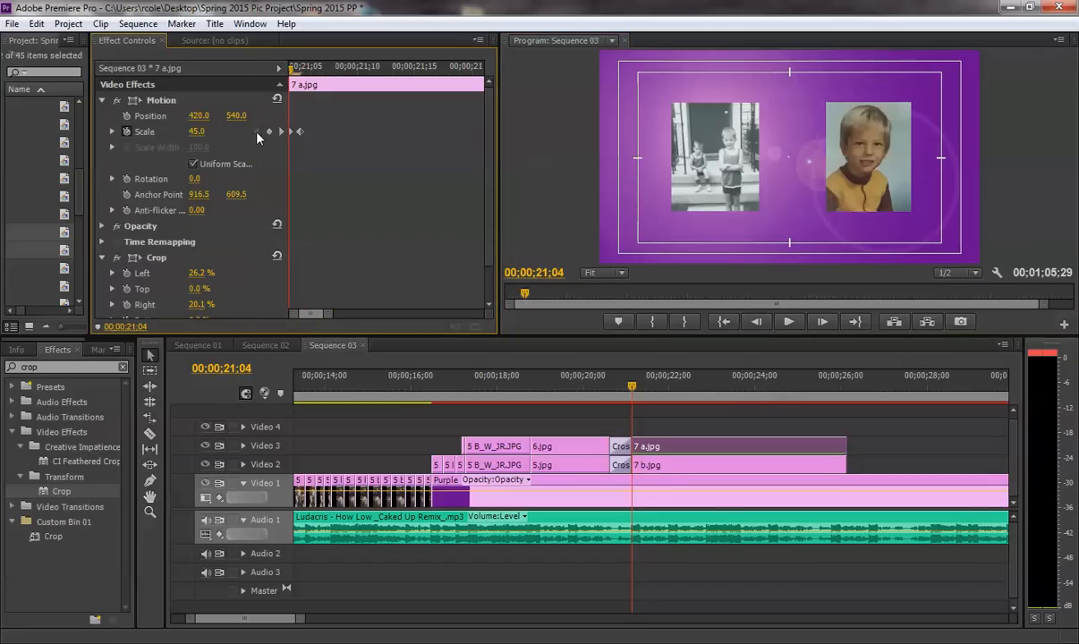
drag(288, 66, 333, 70)
click(196, 131)
text(45)
key(Return)
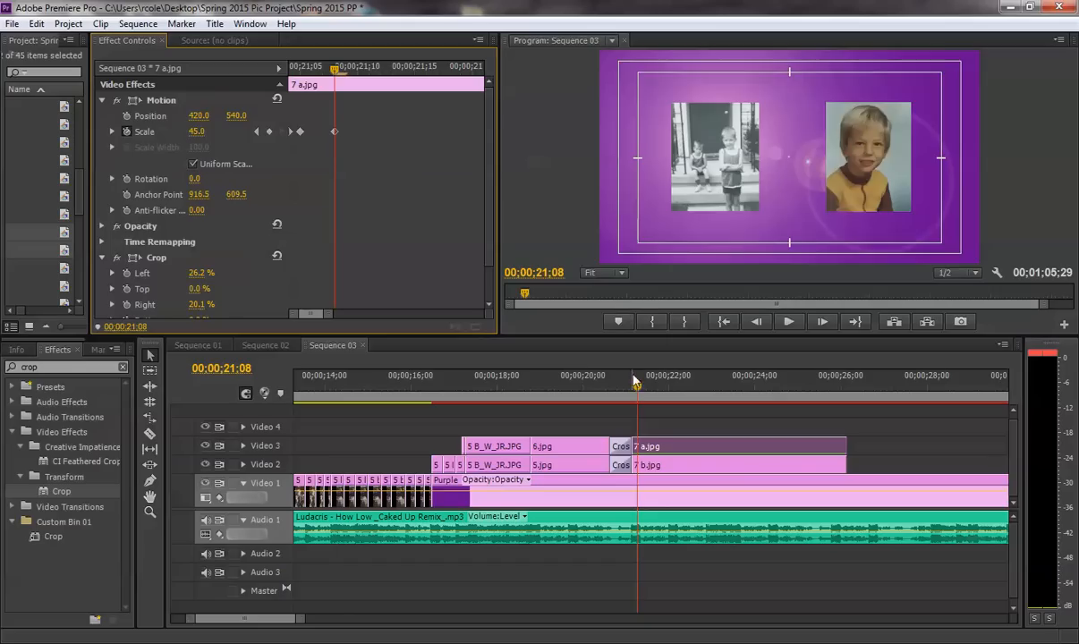
Step: Play the sequence around the start of 7 a.jpg to check the zoom pulse against the music and listen for the next beat
drag(634, 382, 623, 383)
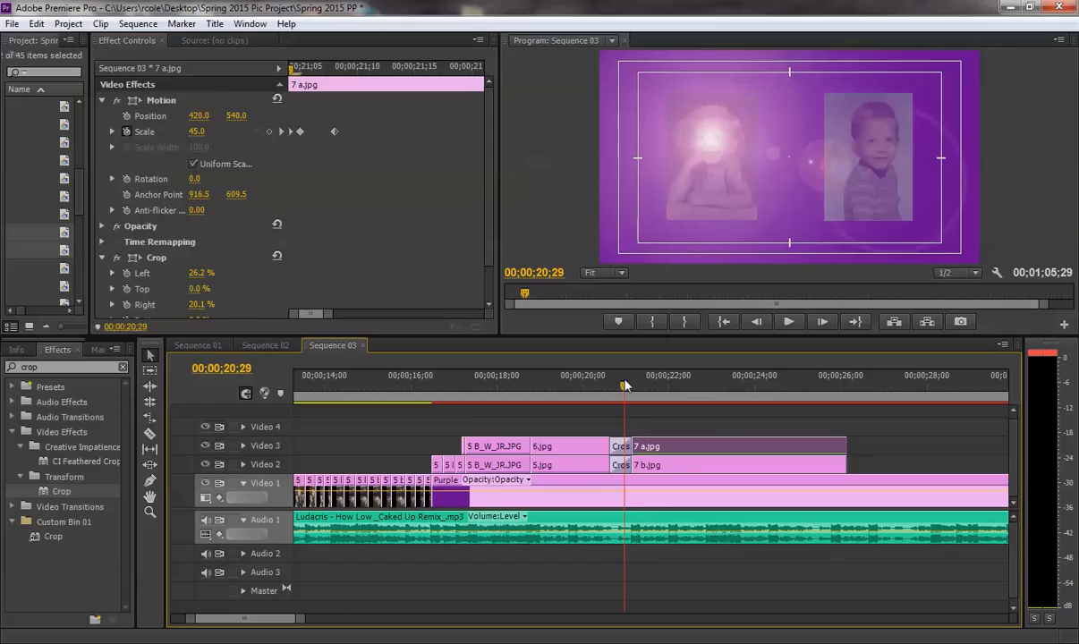
click(676, 383)
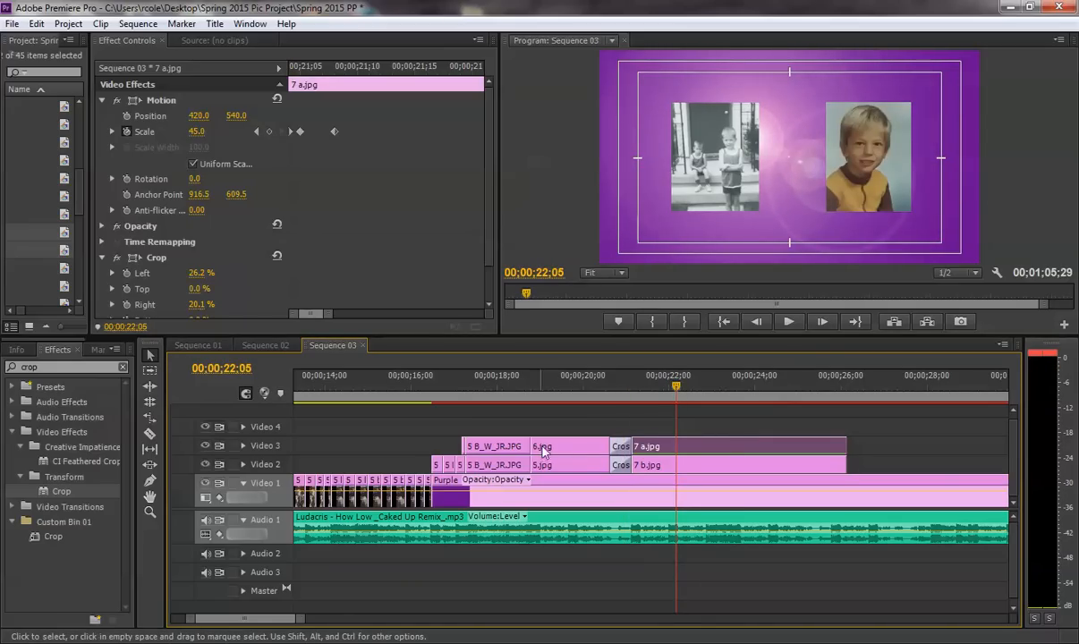
click(636, 385)
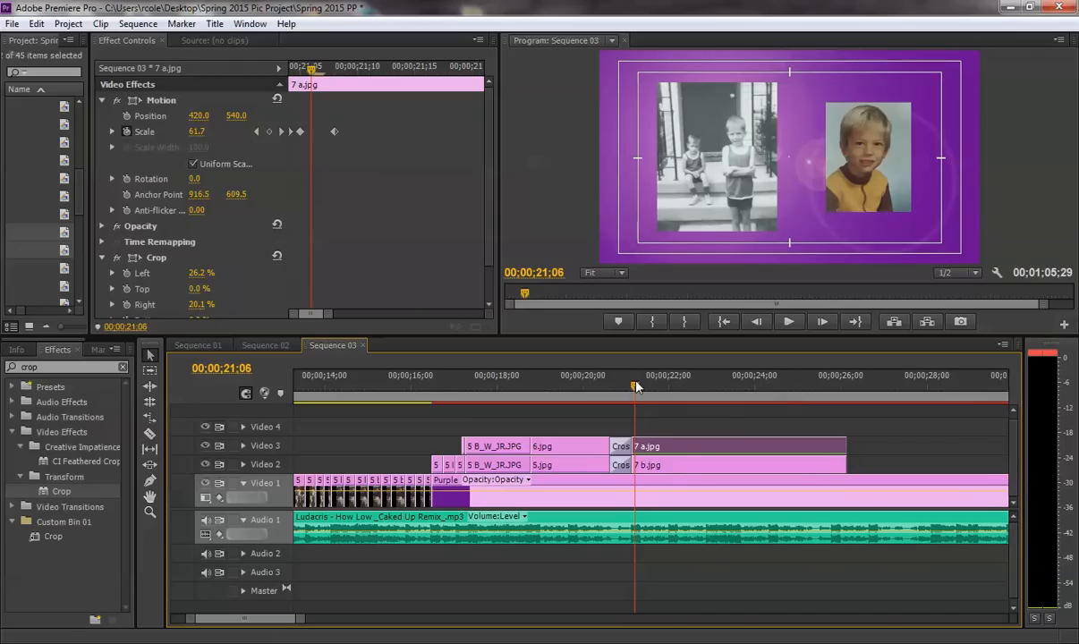
click(650, 385)
mouse_move(653, 386)
mouse_down()
mouse_move(632, 386)
mouse_move(651, 385)
mouse_up()
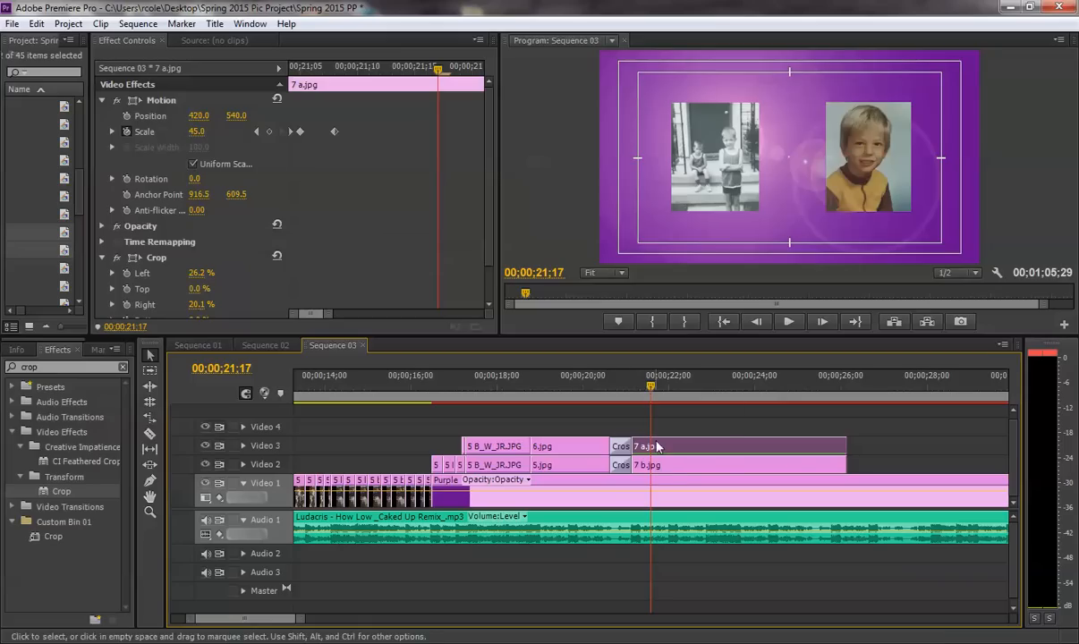
Step: Add a Scale keyframe to 7 a.jpg at the next beat, 00;00;21;29, keeping the scale at 45
click(666, 385)
drag(664, 386, 666, 386)
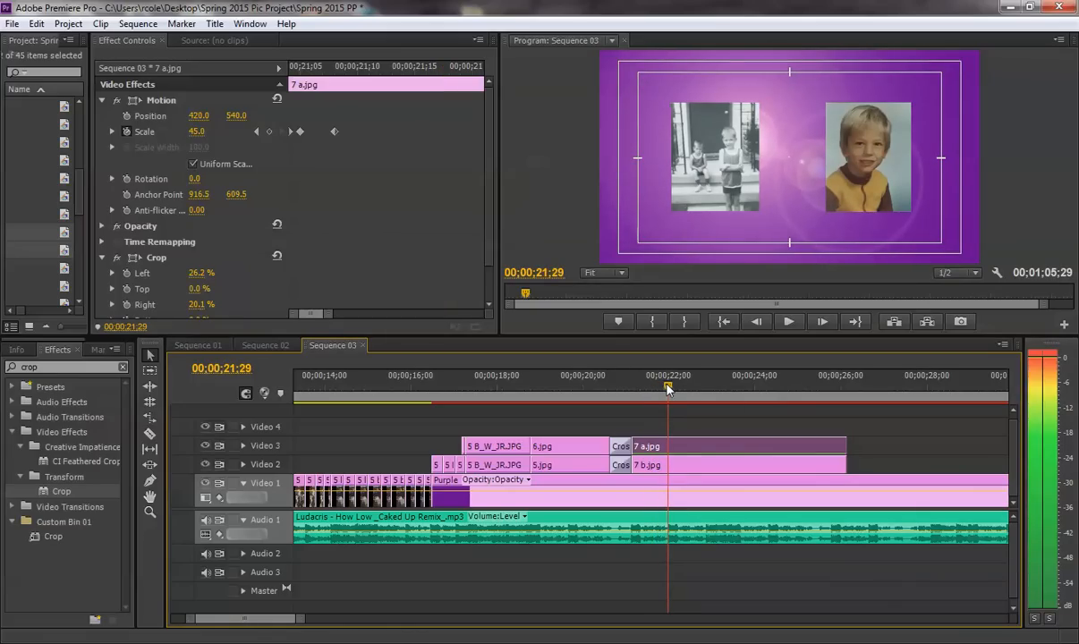
click(764, 323)
click(828, 320)
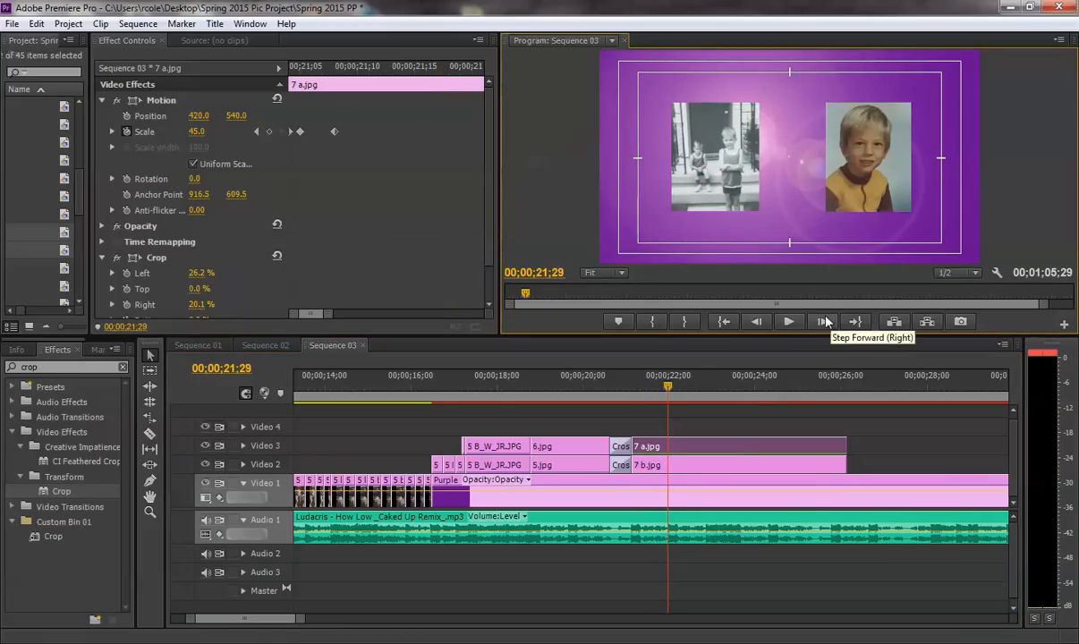
drag(283, 617, 286, 619)
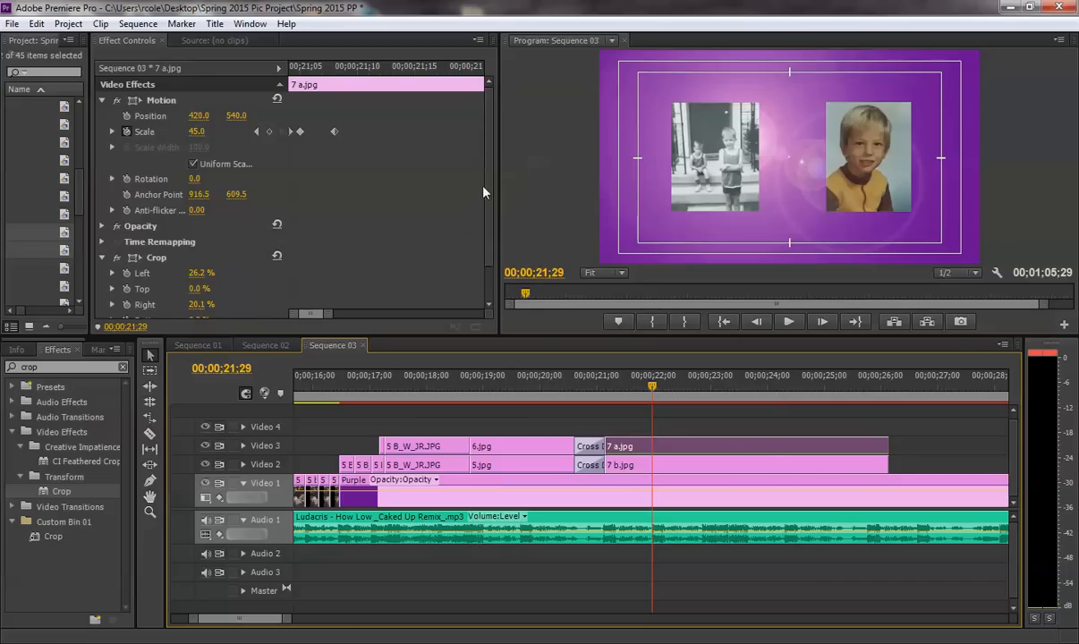
drag(324, 316, 368, 315)
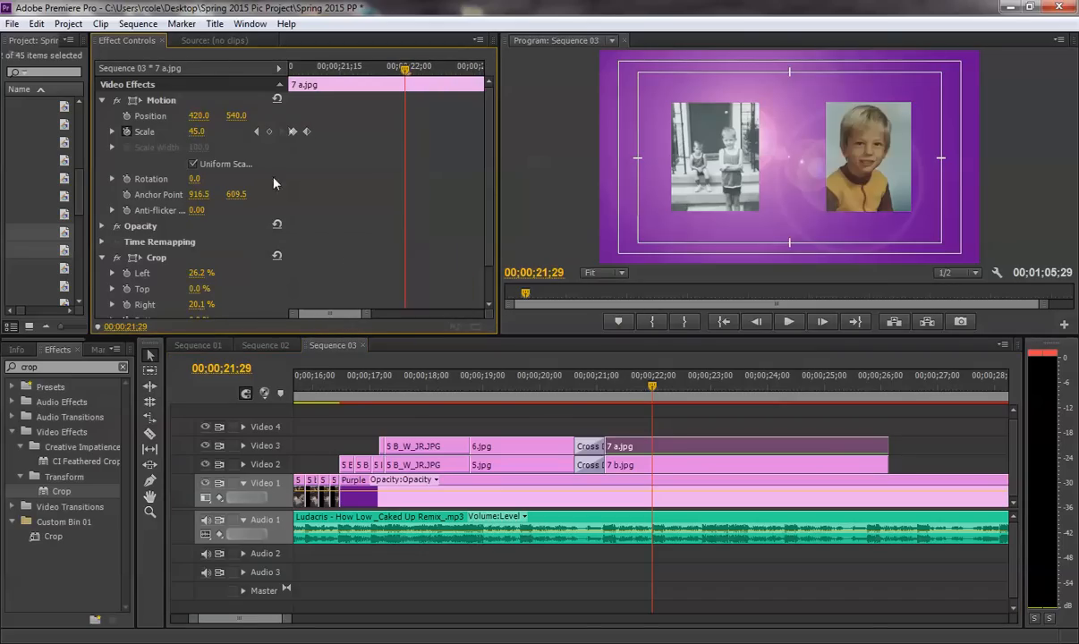
click(268, 132)
Step: Add a Scale keyframe of 70 to 7 a.jpg one frame further on, at 00;00;22;00
click(822, 324)
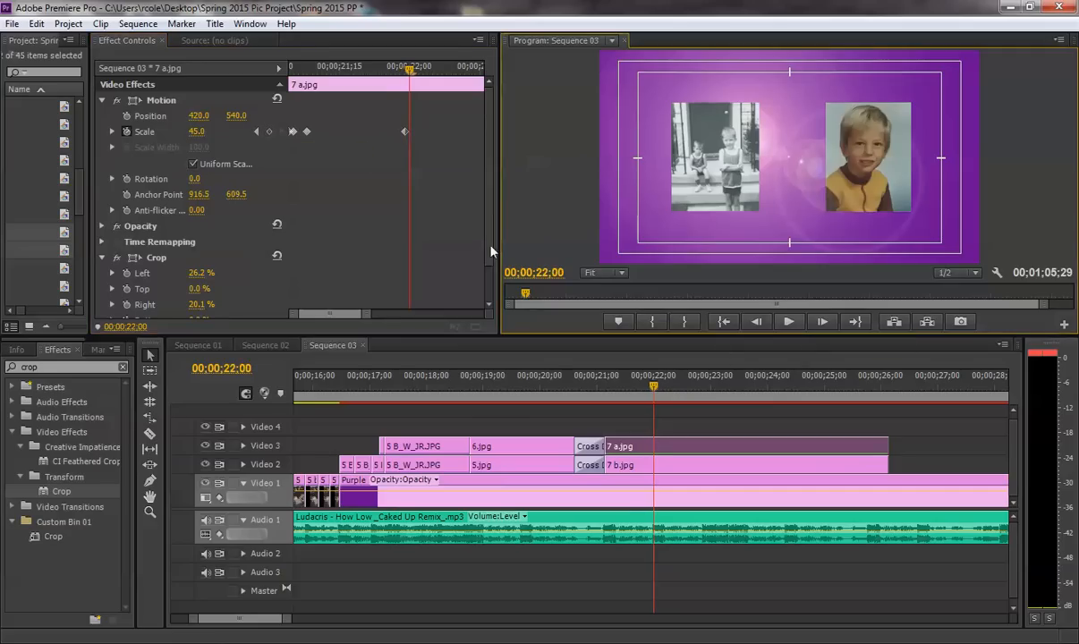
click(197, 131)
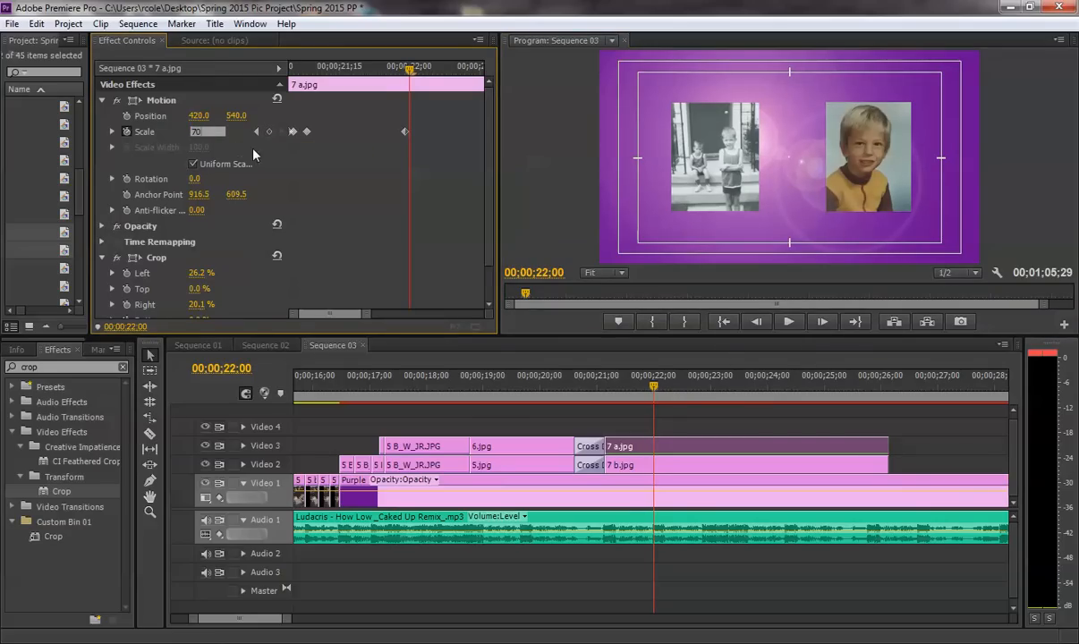
key(Return)
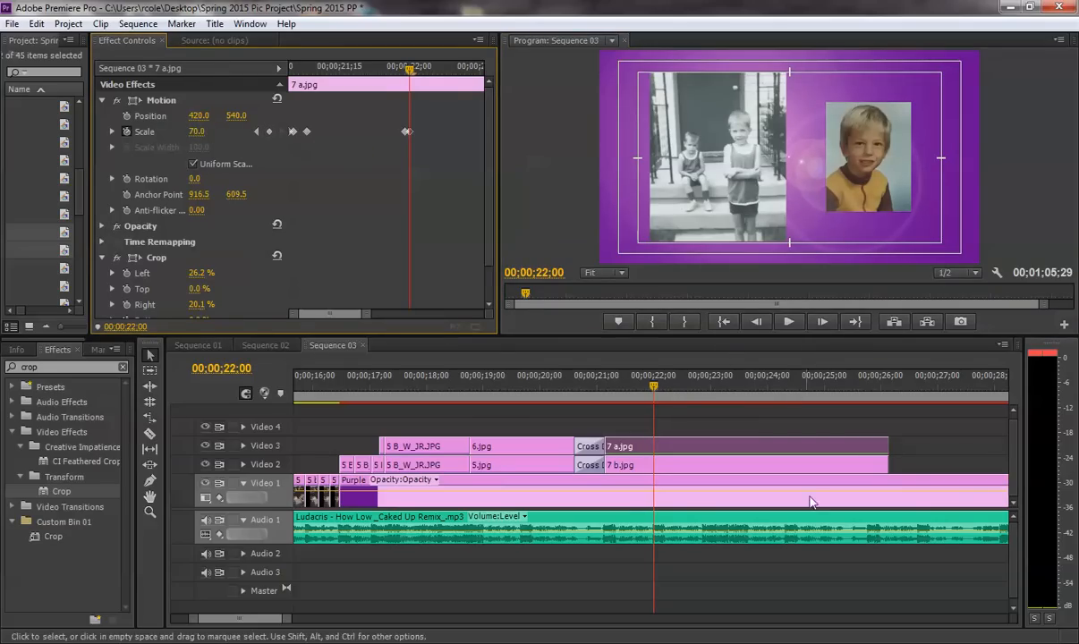
Step: Add a Scale keyframe of 45 to 7 a.jpg at 00;00;22;03 to end the second zoom pulse
click(818, 324)
click(819, 324)
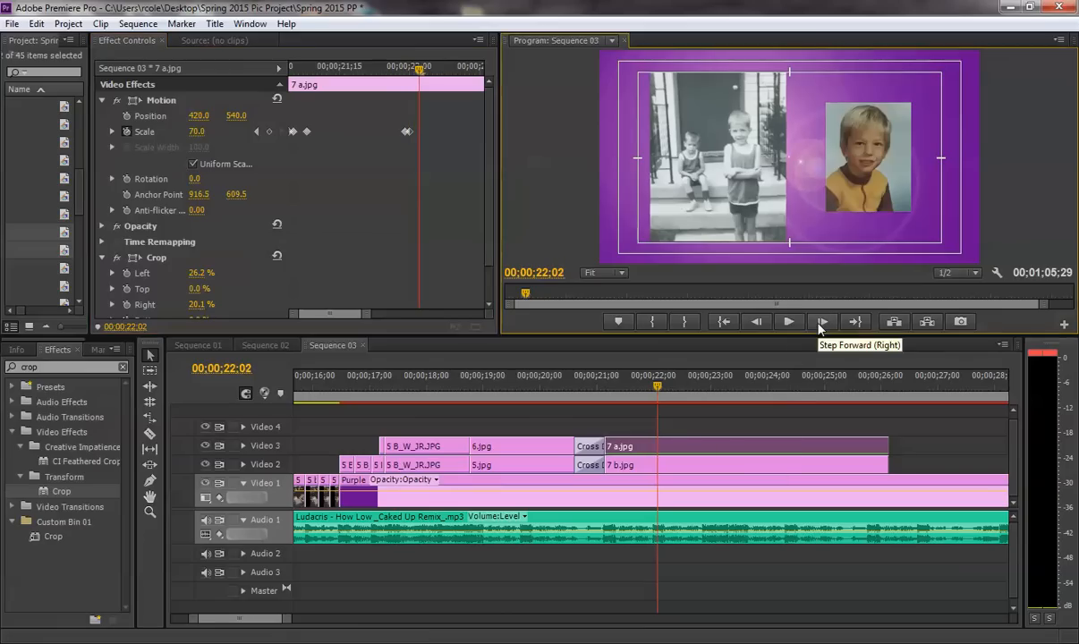
click(819, 324)
click(204, 132)
text(4)
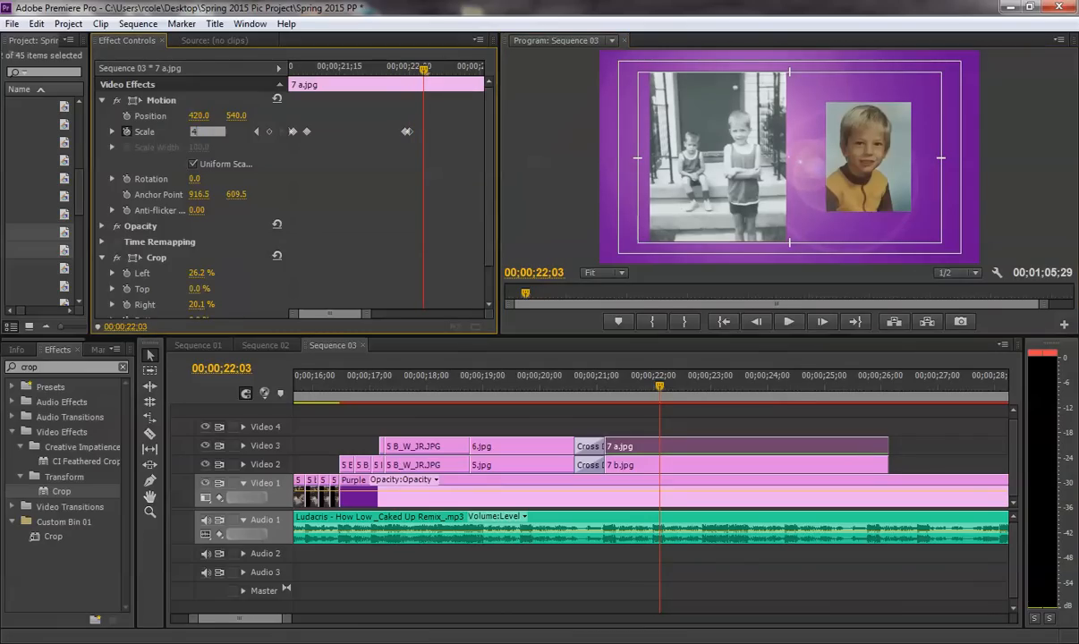
text(5)
key(Return)
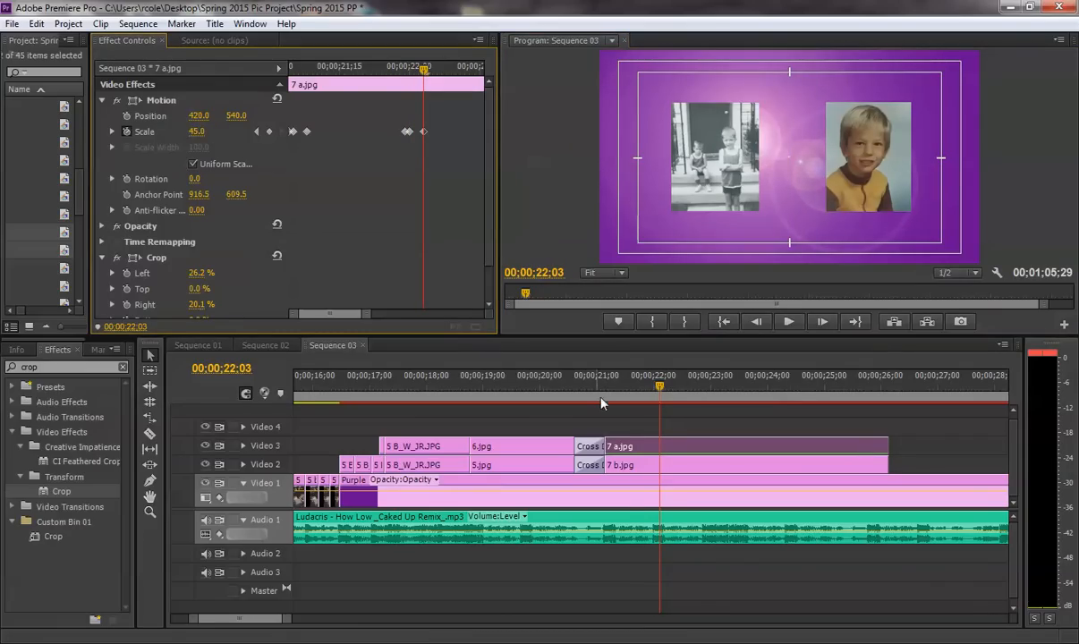
Step: Play the sequence across 7 a.jpg to check its second zoom pulse against the music
click(627, 395)
key(space)
key(space)
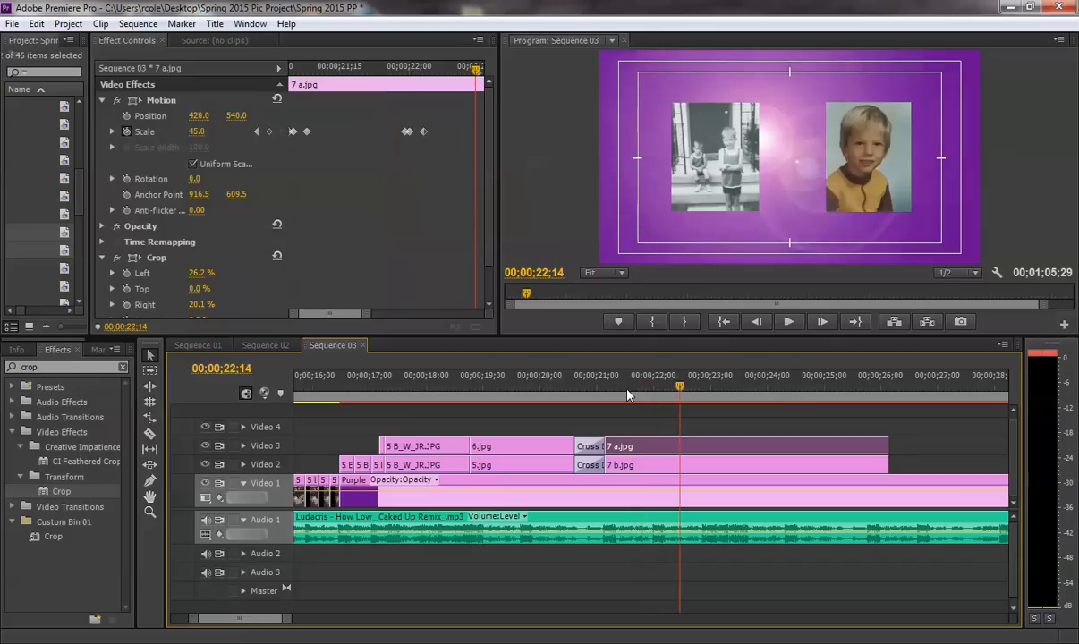
Step: Add a Scale keyframe of 25 to 7 b.jpg at its first frame, 00;00;21;04, with the sequence timeline magnified
click(606, 388)
click(620, 465)
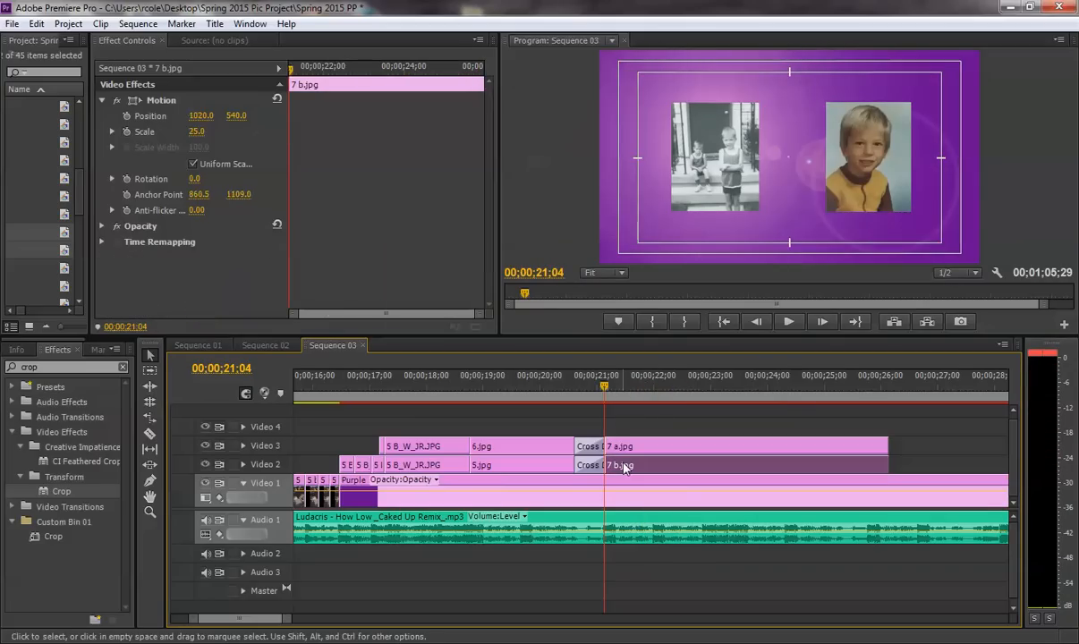
mouse_move(289, 621)
mouse_down()
mouse_move(272, 621)
mouse_move(294, 620)
mouse_up()
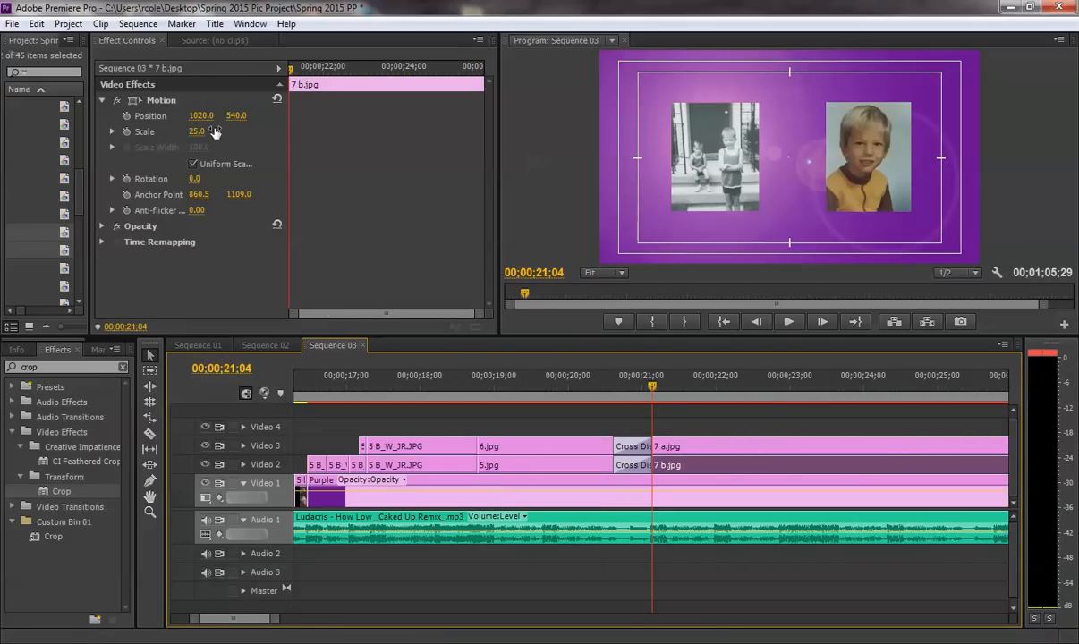
click(126, 131)
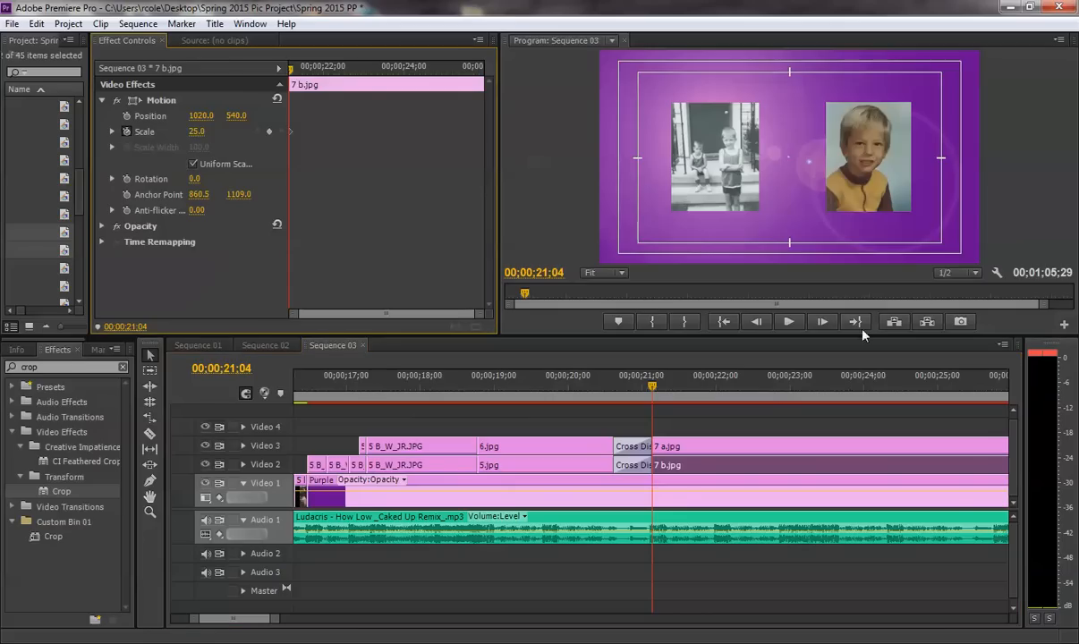
Step: Add a Scale keyframe of 39 to 7 b.jpg at 00;00;21;05, matching the enlarged size of 7 a.jpg
click(823, 323)
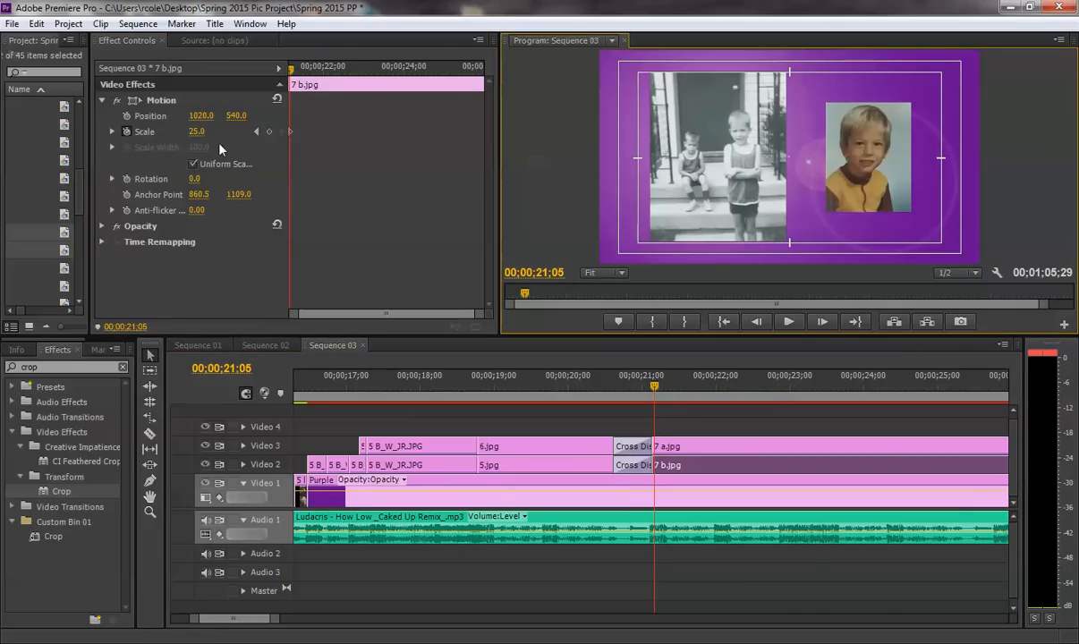
drag(195, 132, 208, 132)
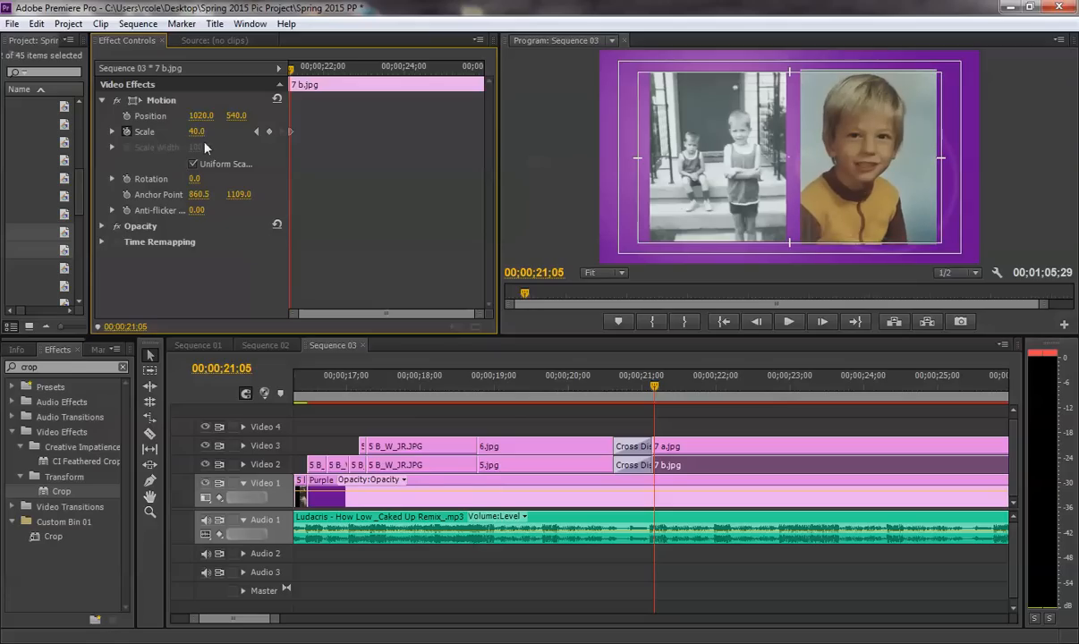
click(205, 132)
key(Return)
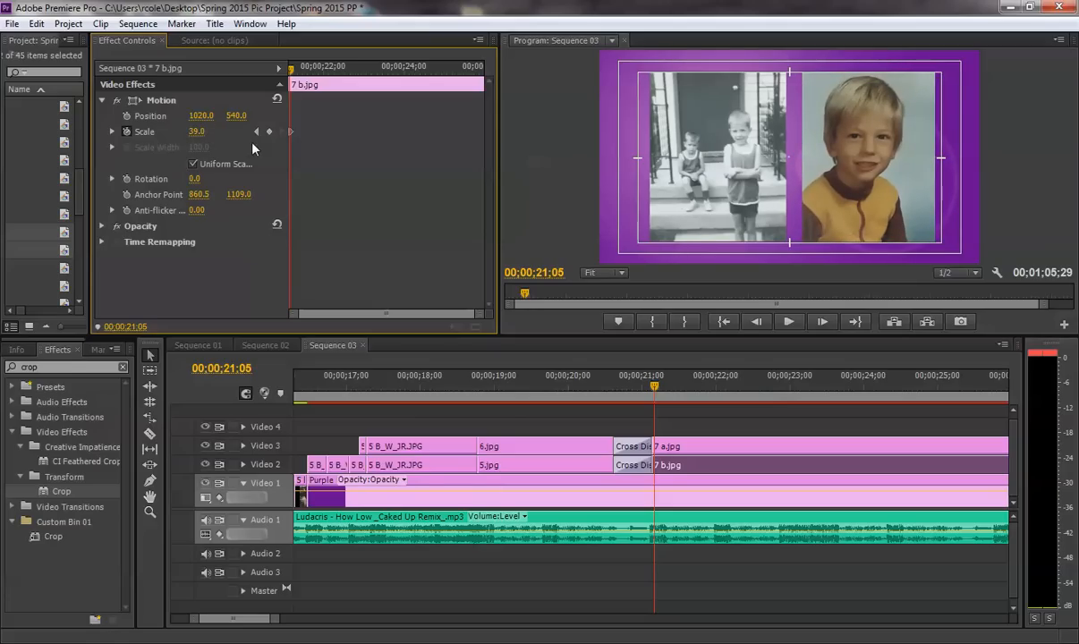
Step: Add a Scale keyframe of 25 to 7 b.jpg three frames further on, at 00;00;21;08
click(822, 321)
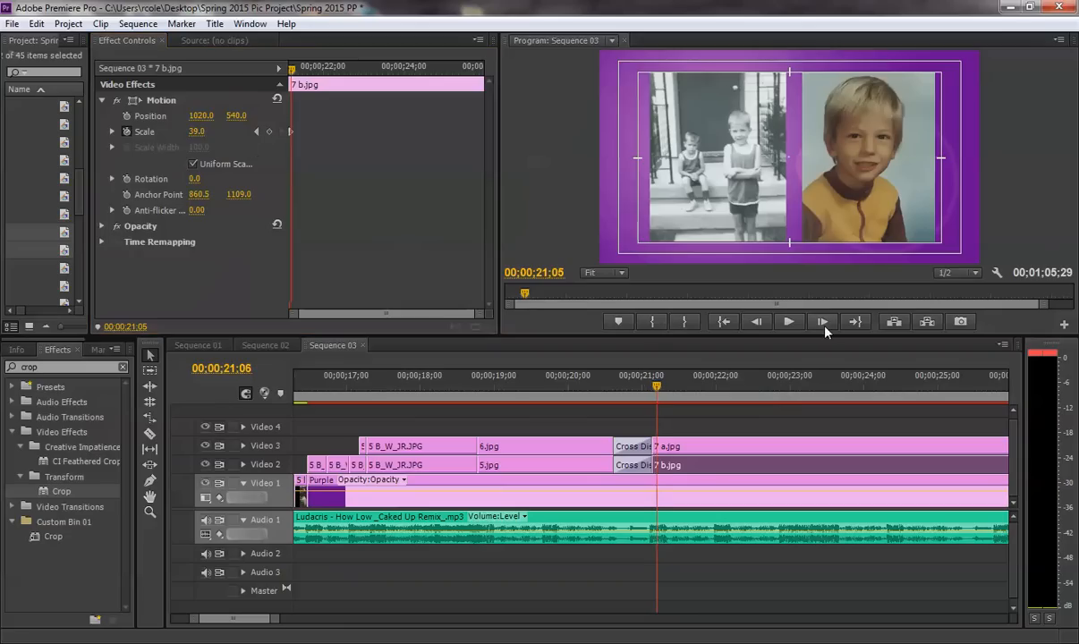
click(824, 326)
click(824, 326)
click(200, 131)
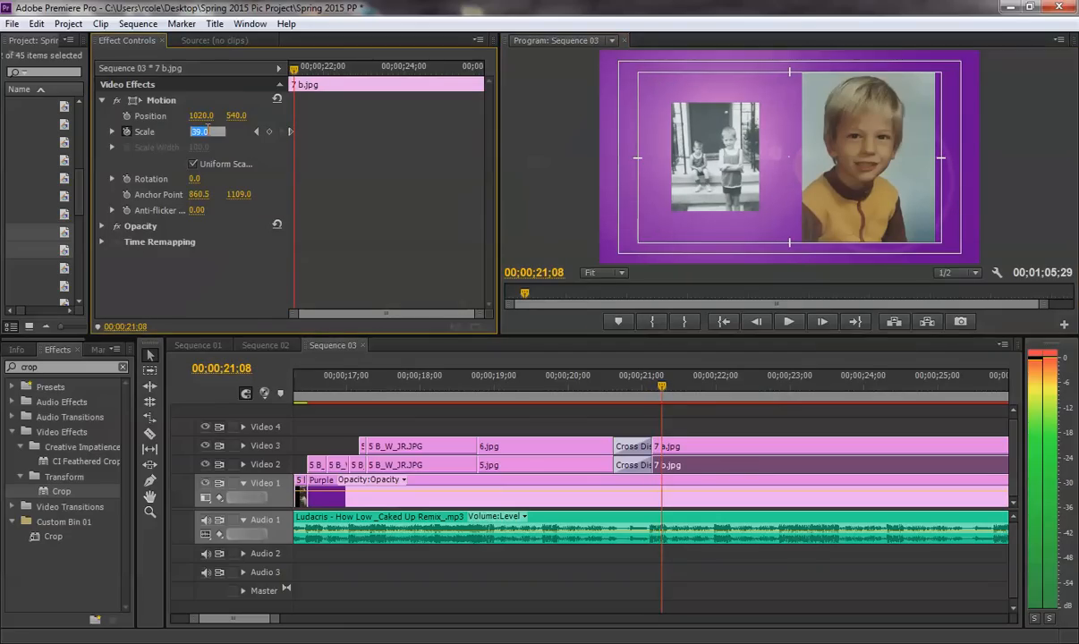
text(25)
key(Return)
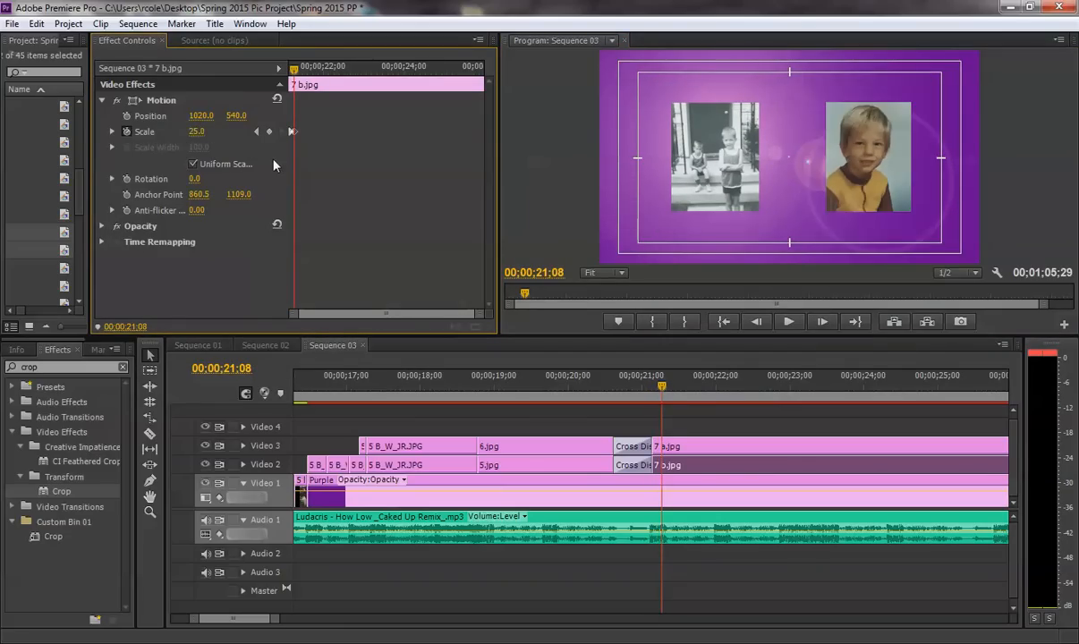
Step: Add Scale keyframes to 7 b.jpg of 25 at 00;00;21;29 and 39 at 00;00;22;00
drag(479, 313, 447, 309)
drag(695, 387, 715, 386)
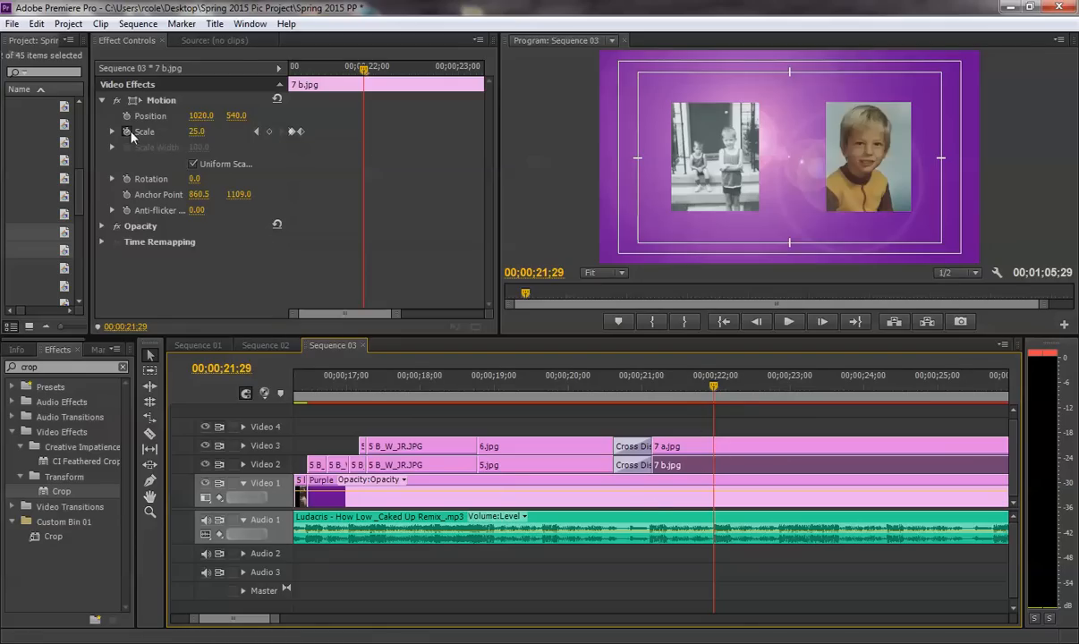
click(823, 321)
click(196, 132)
text(39)
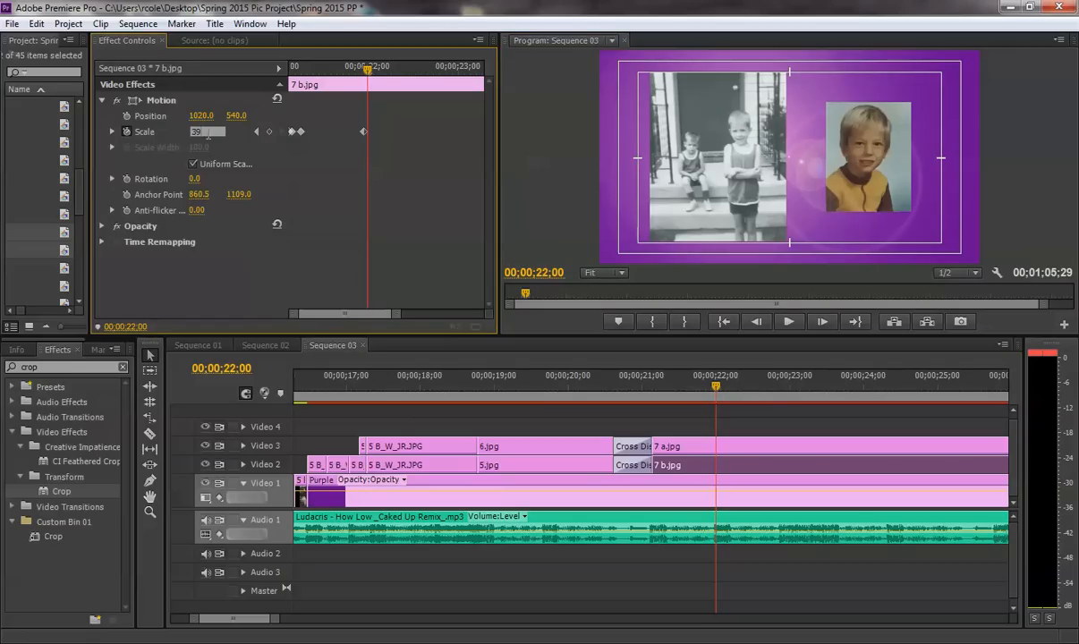
key(Return)
Step: Add a Scale keyframe of 25 to 7 b.jpg at 00;00;22;03 to end its second zoom pulse
click(822, 321)
click(822, 321)
click(822, 321)
click(197, 132)
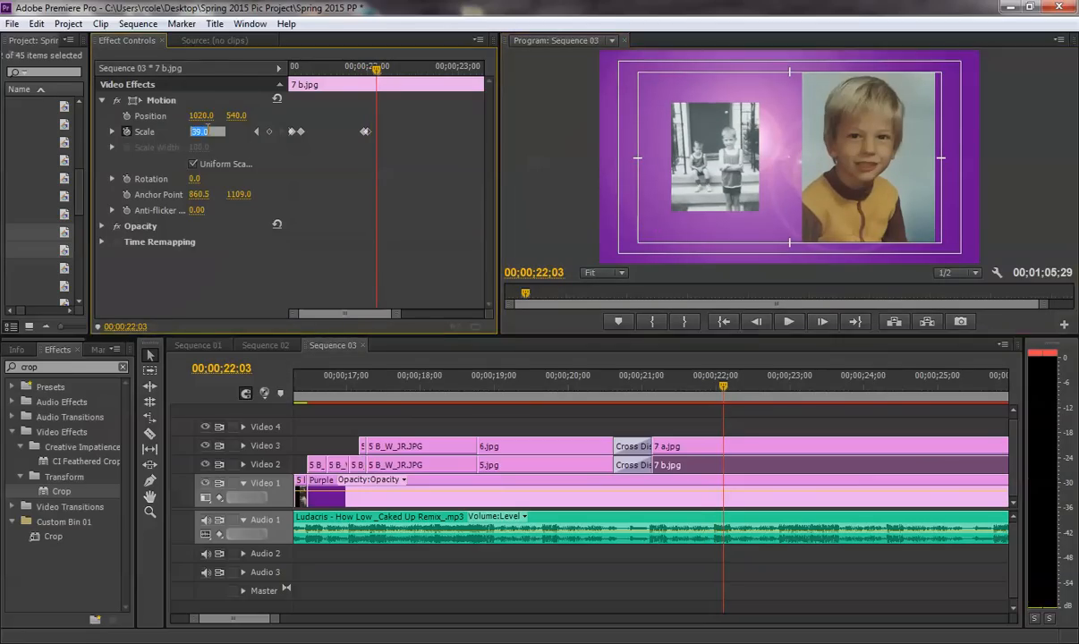
key(Return)
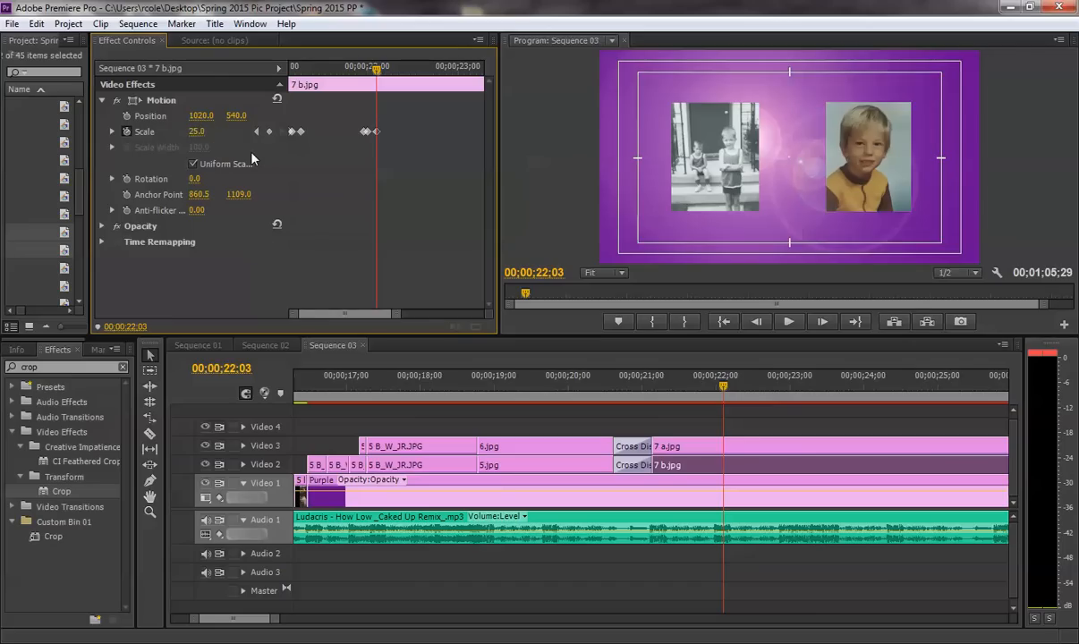
Step: Play back the zoom pulses of 7 a.jpg and 7 b.jpg with the music from 00;00;21;04
click(654, 378)
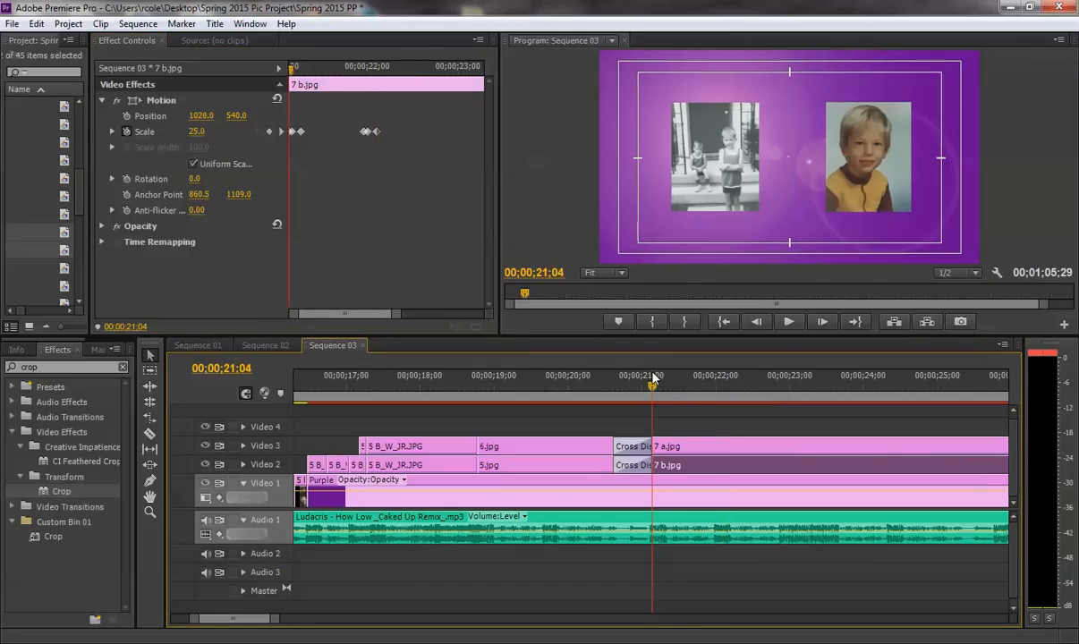
key(space)
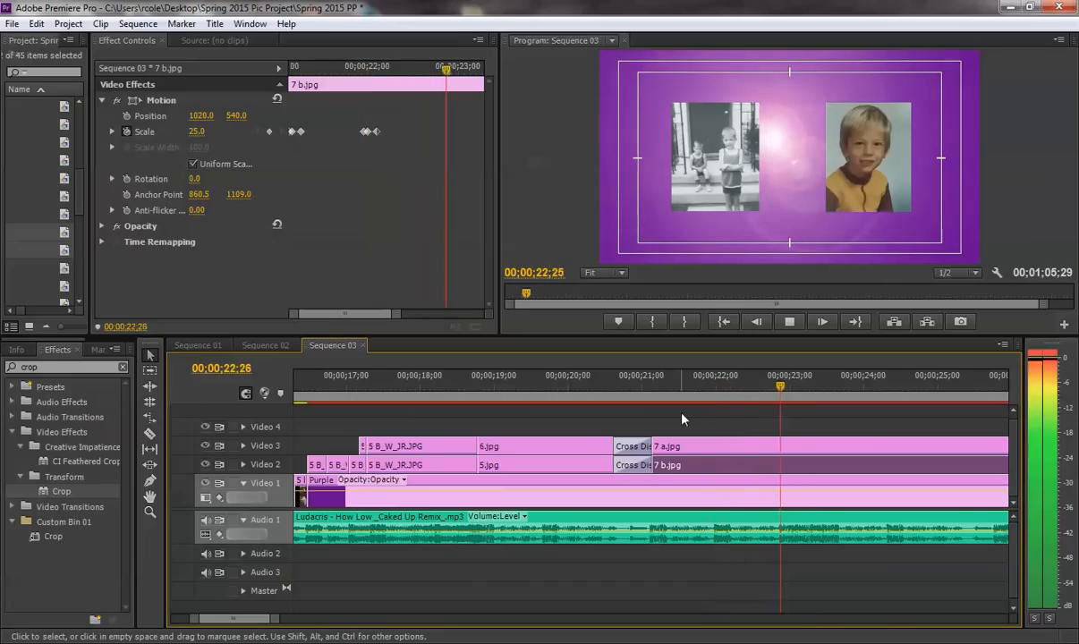
key(space)
Step: Trim the ends of 7 a.jpg and 7 b.jpg to the beat at 00;00;22;25
drag(765, 393, 775, 394)
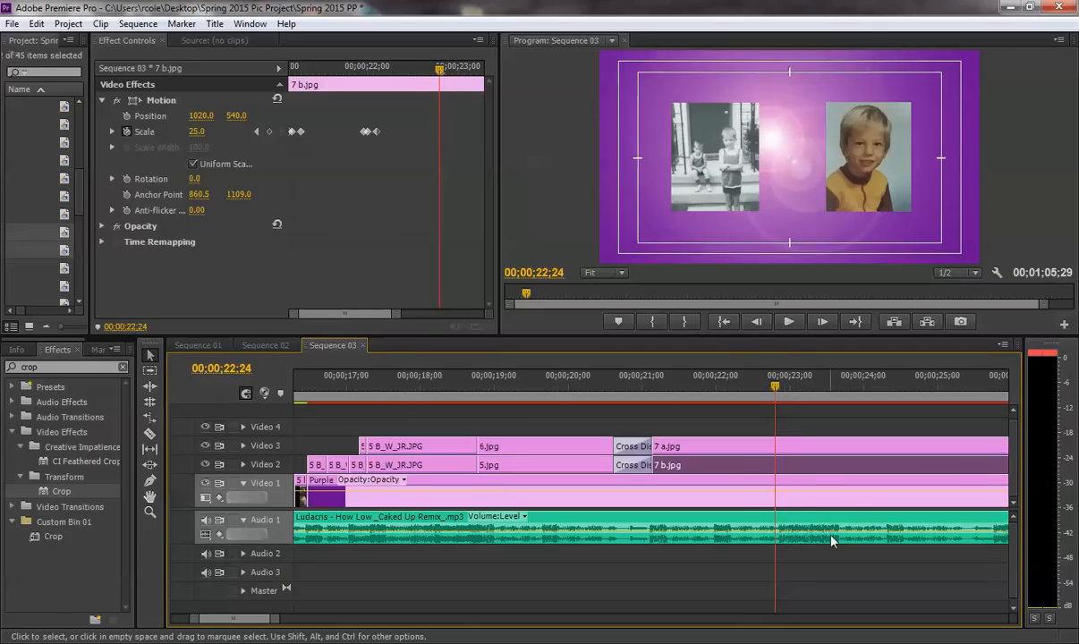
mouse_move(773, 390)
mouse_down()
mouse_move(748, 390)
mouse_move(807, 390)
mouse_move(756, 390)
mouse_move(778, 390)
mouse_up()
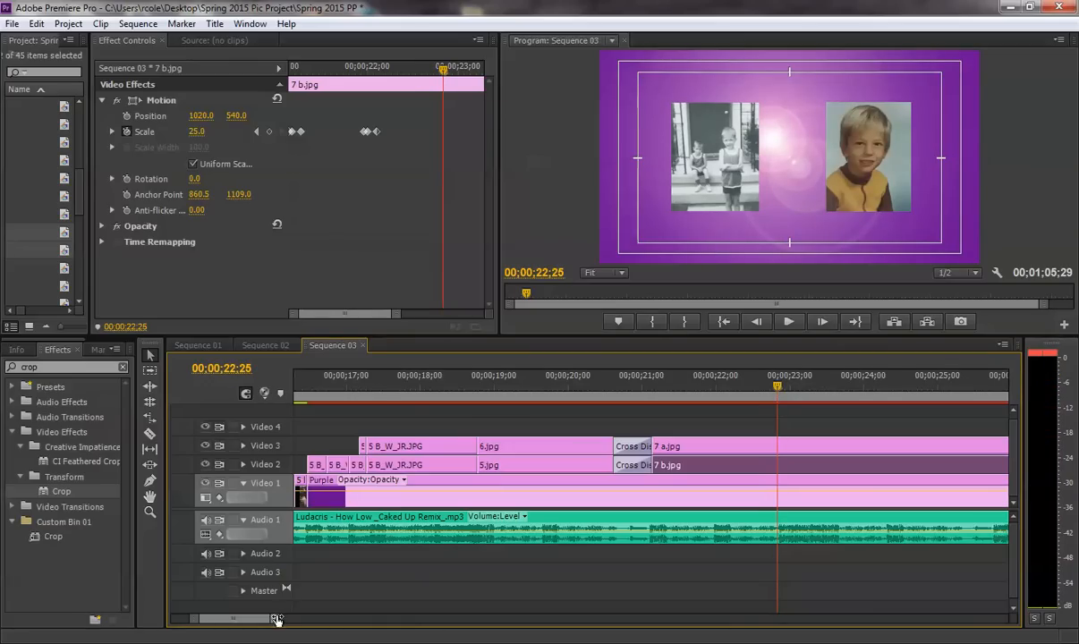
drag(277, 619, 329, 619)
drag(761, 461, 651, 448)
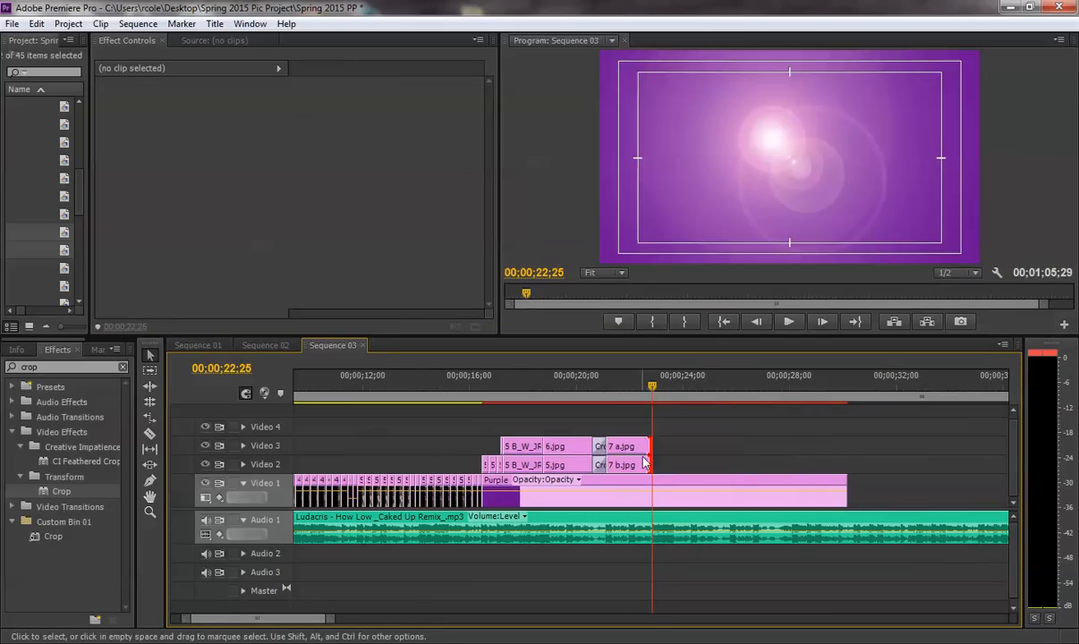
Step: Play the reference Sequence 01 from 00;00;21;23 to see what follows the paired photos, and return to Sequence 03
click(636, 386)
click(198, 345)
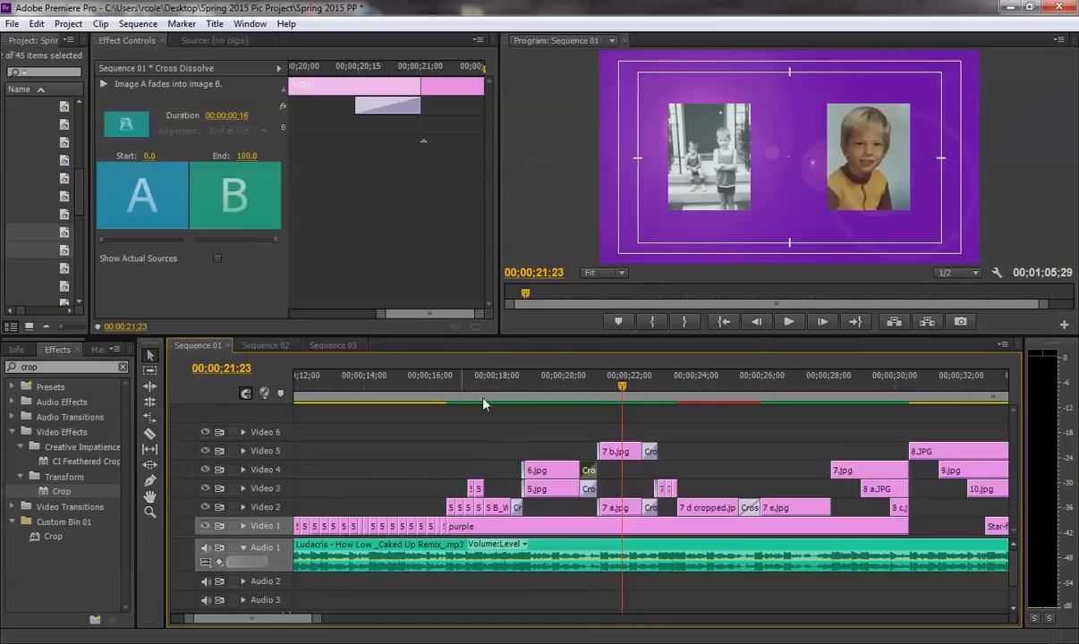
key(space)
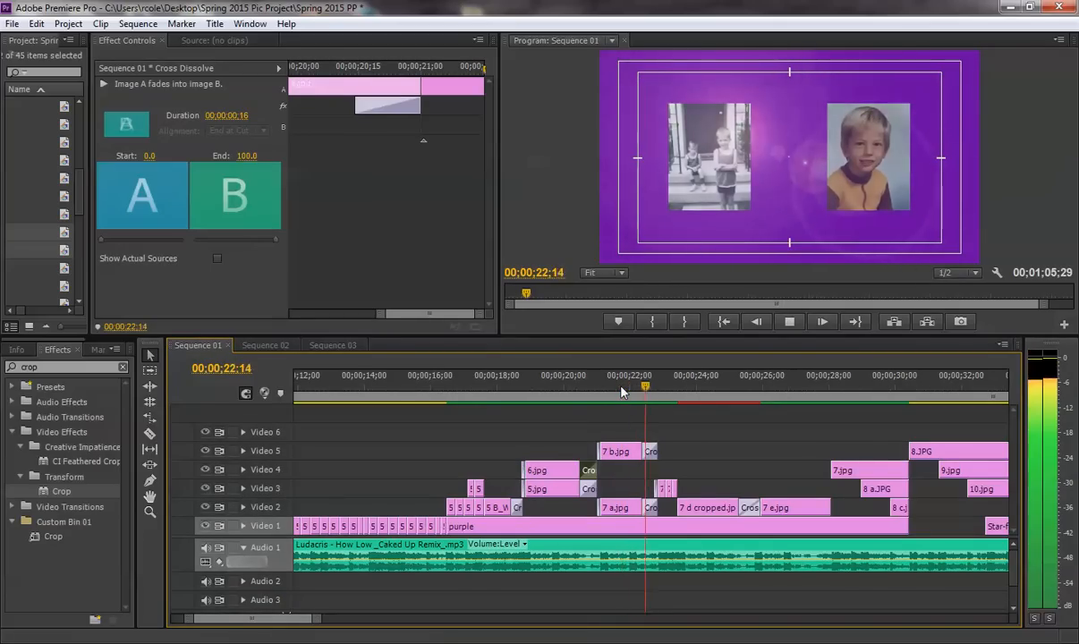
key(space)
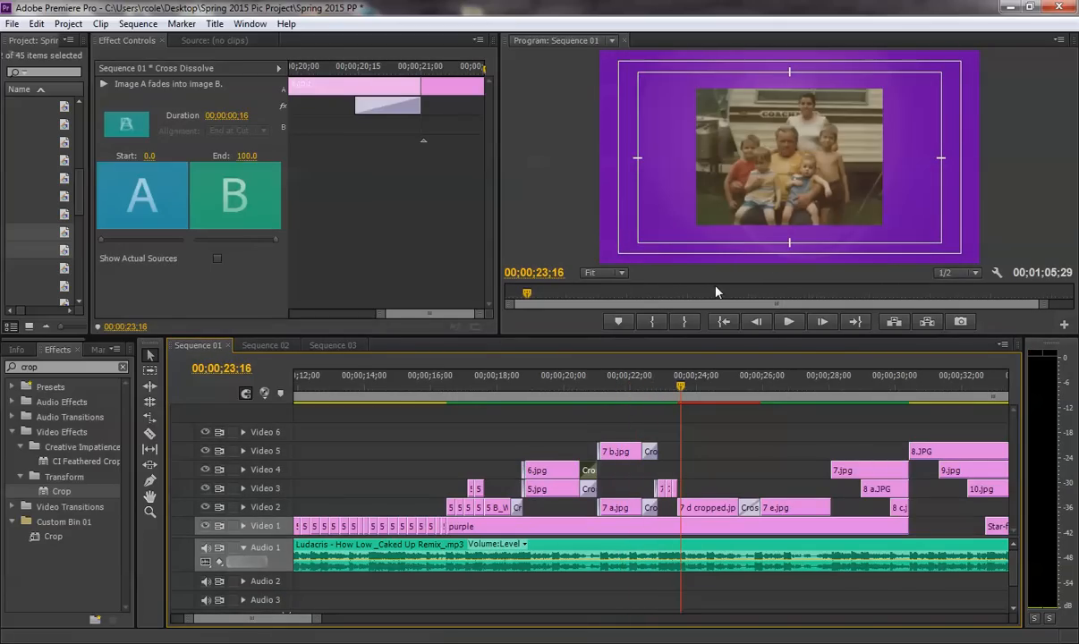
click(349, 346)
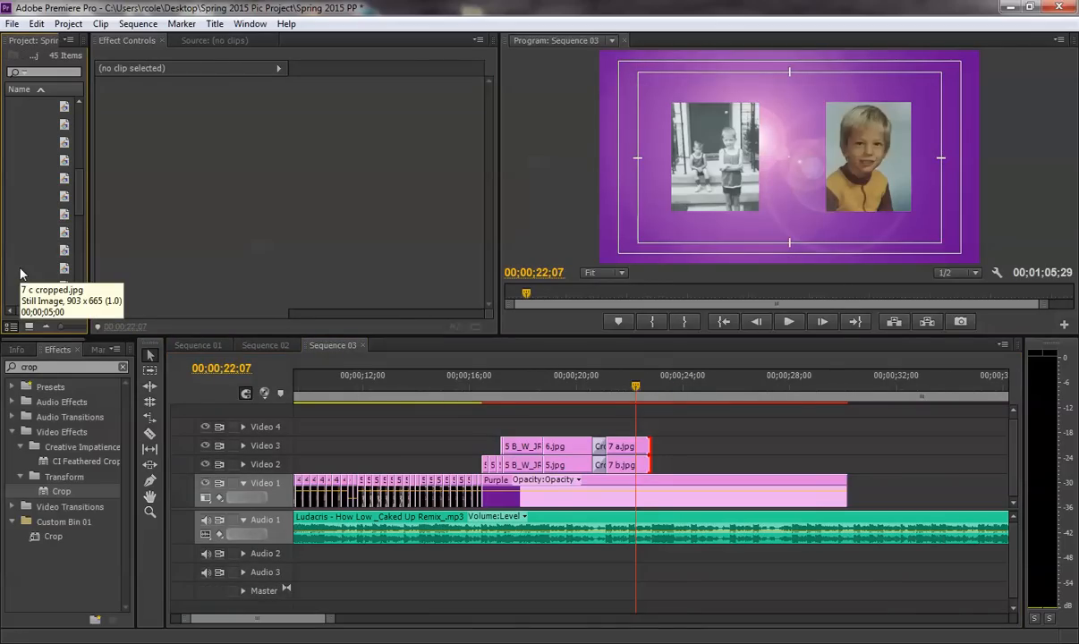
Step: Save the project and place 7 c.jpg on Video 4, starting where 7 a.jpg and 7 b.jpg end
key(ctrl+s)
drag(87, 324, 249, 322)
drag(64, 288, 663, 387)
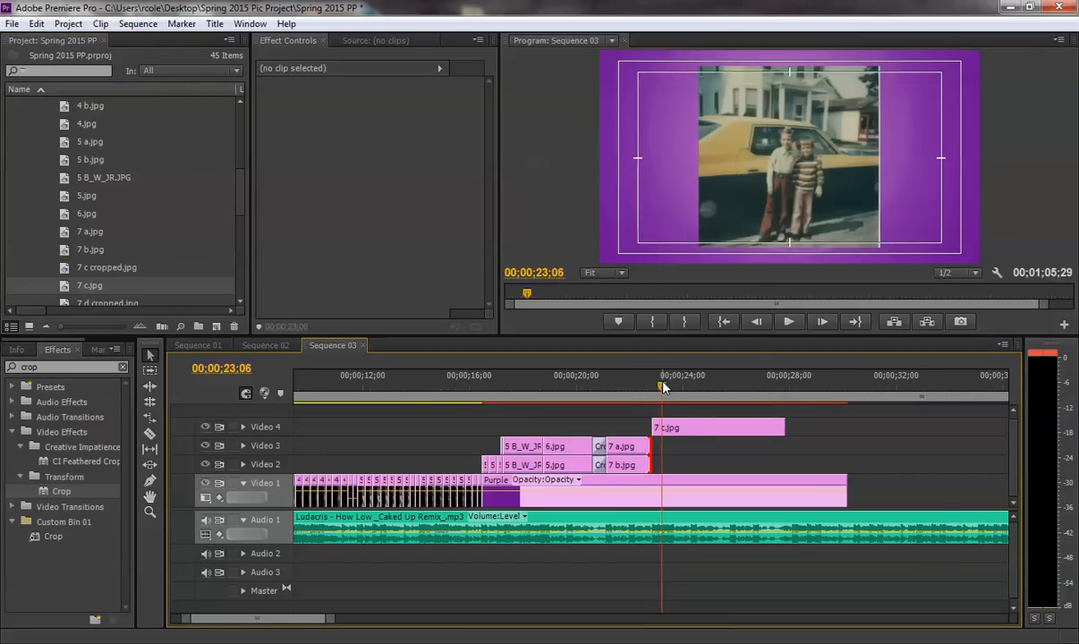
Step: Apply the Crop effect to 7 c.jpg and crop its right side by 2.5%
click(707, 428)
drag(72, 491, 666, 427)
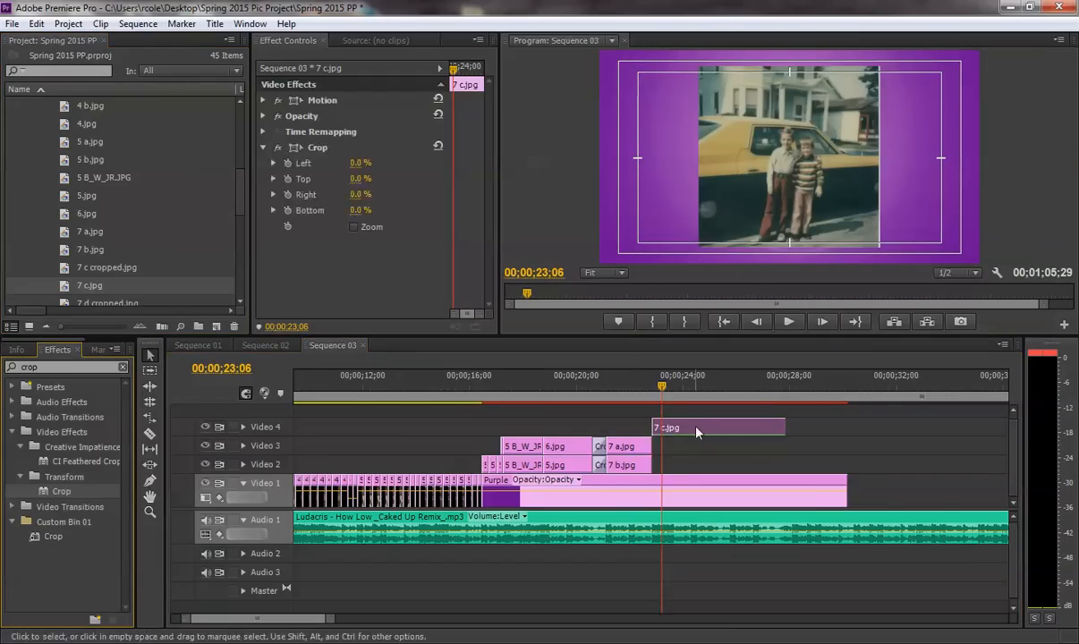
click(317, 149)
click(358, 194)
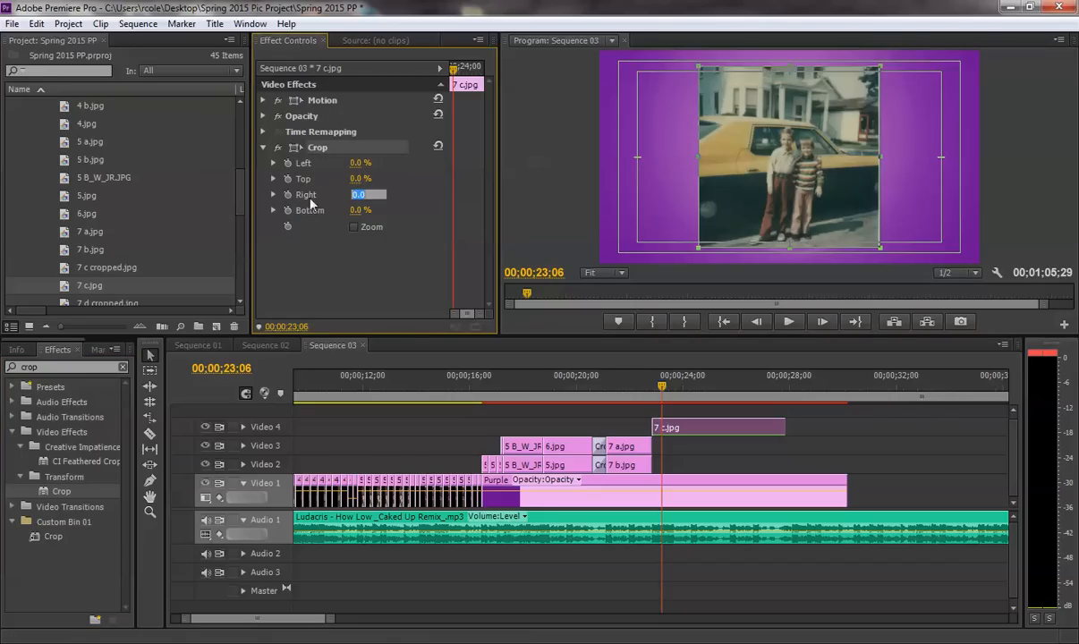
click(274, 194)
drag(277, 229, 282, 229)
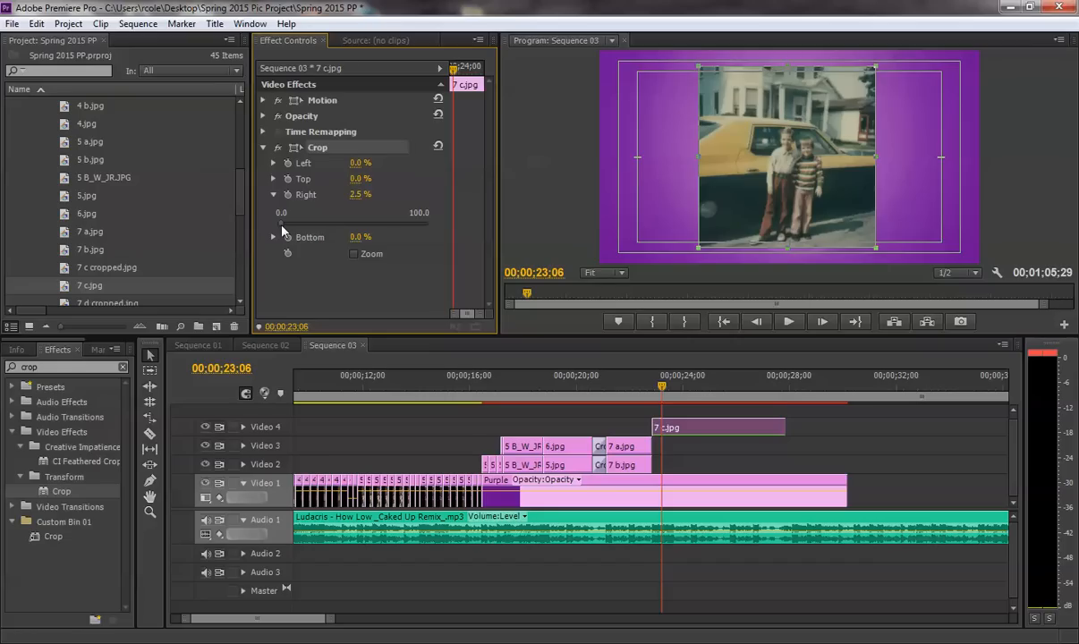
click(427, 302)
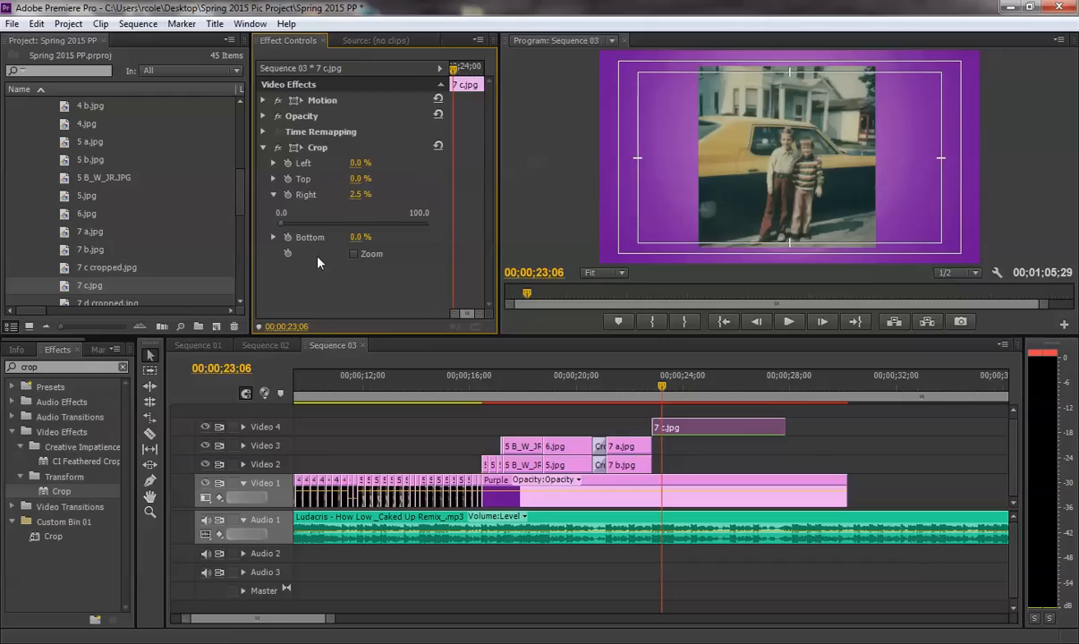
click(274, 195)
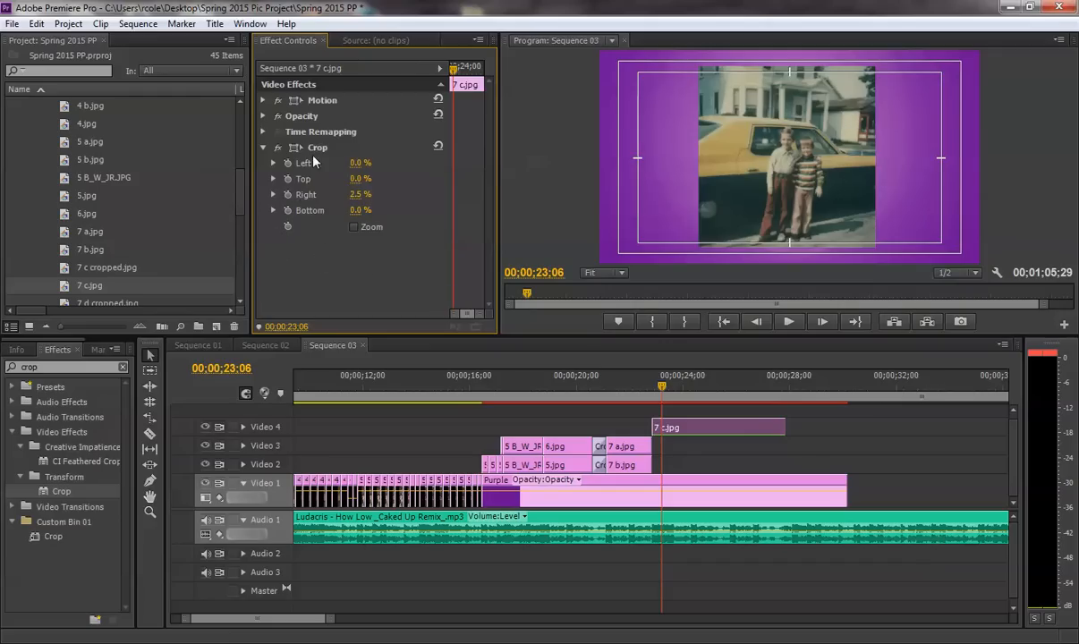
click(264, 148)
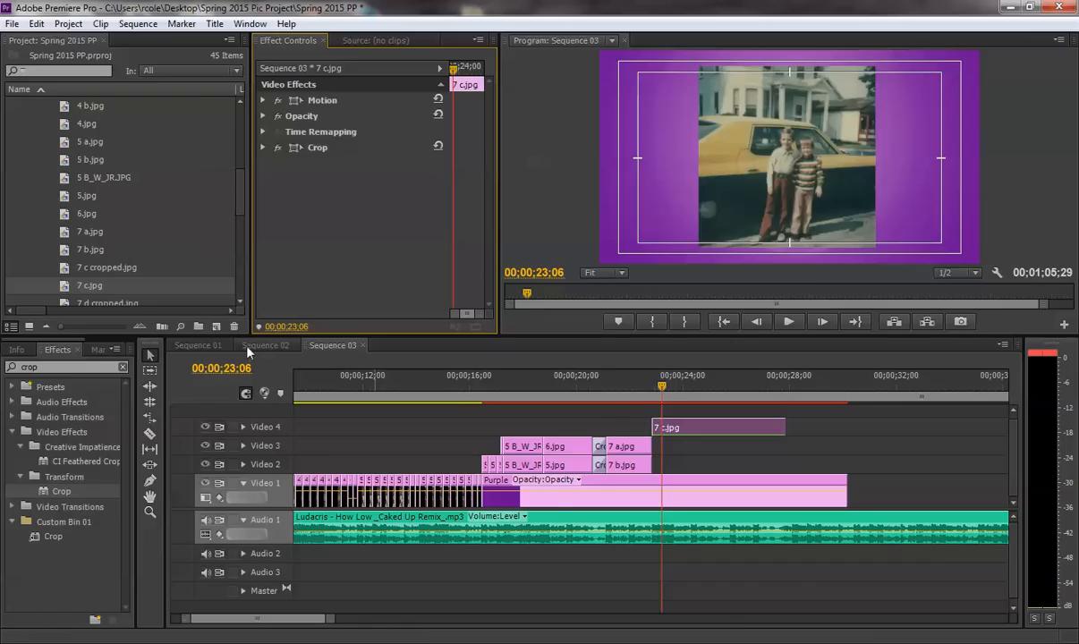
Step: Scrub through Sequence 01 up to 00;00;23;20 to examine the photo changes there, and return to Sequence 03
click(197, 345)
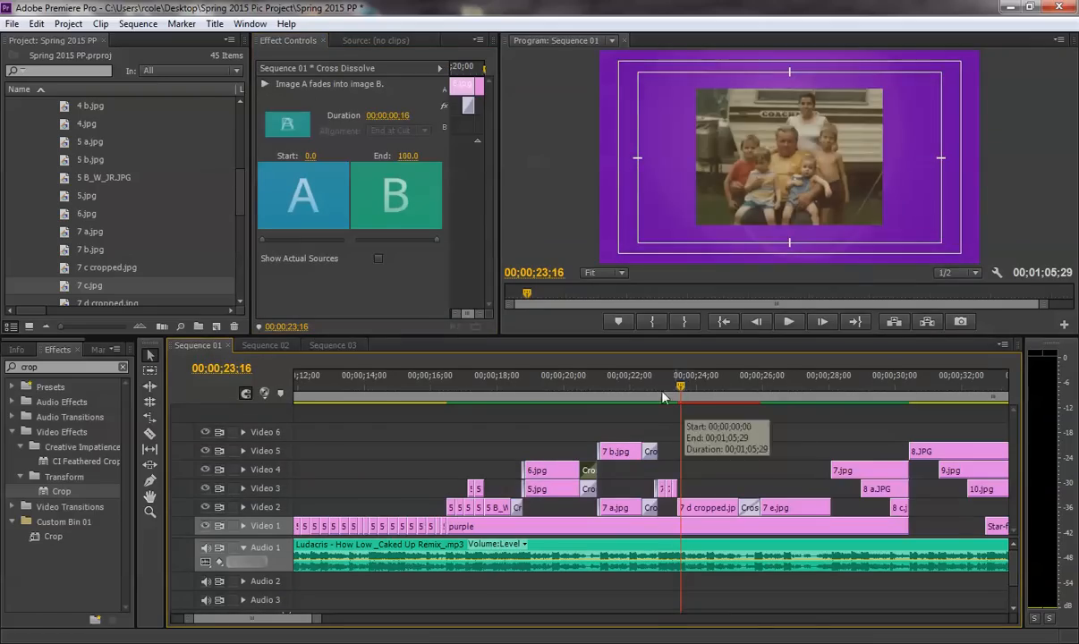
drag(663, 397, 685, 395)
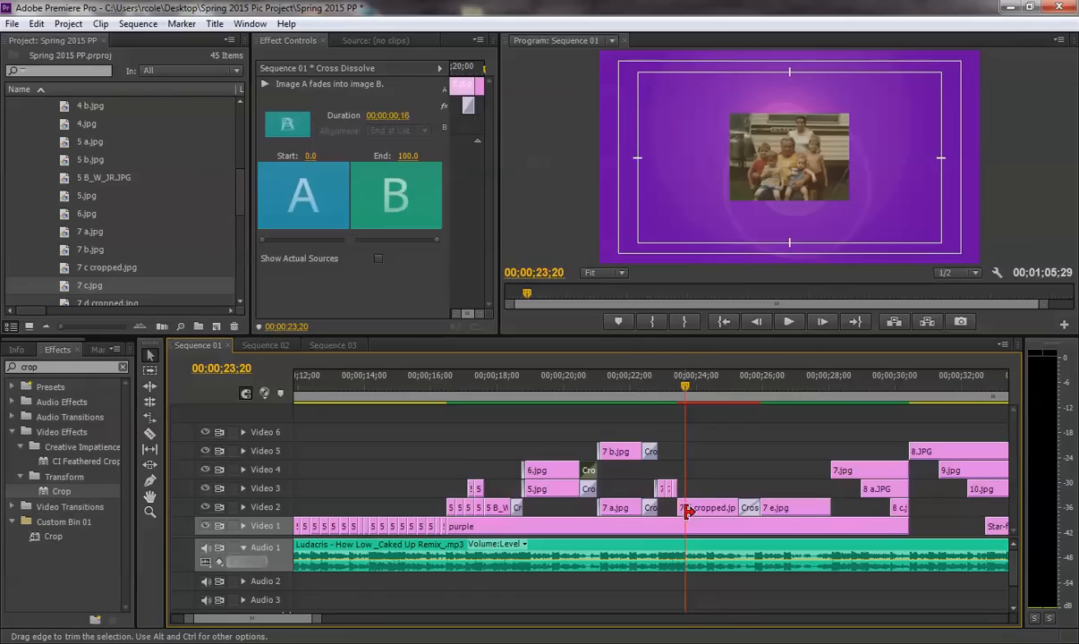
click(329, 346)
Step: Find the end of the beat in the music and trim the end of 7 c.jpg to 00;00;23;13
click(640, 388)
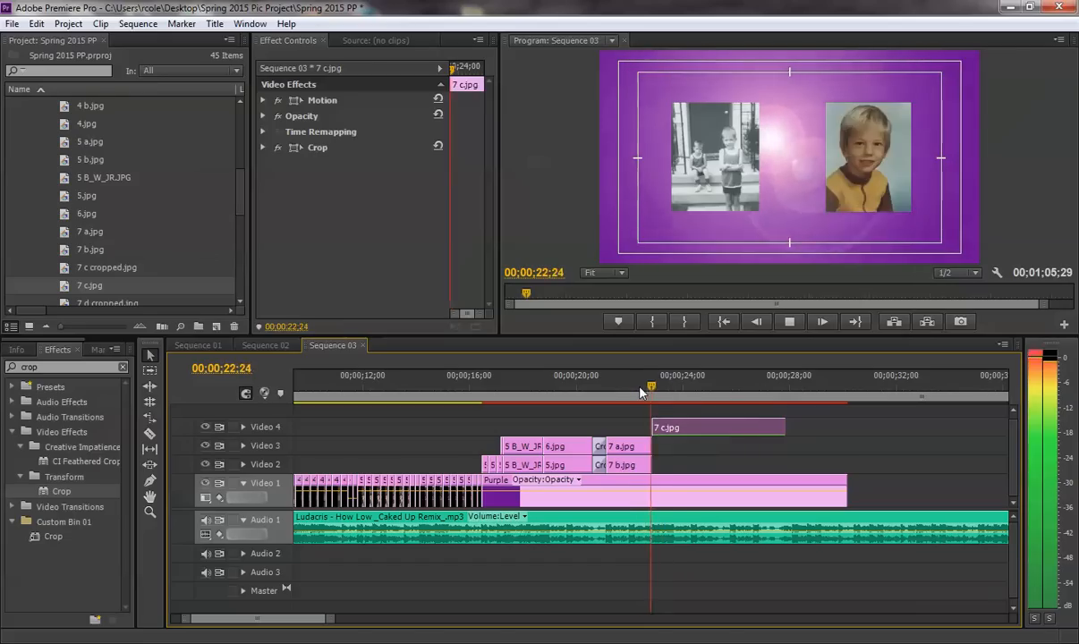
key(space)
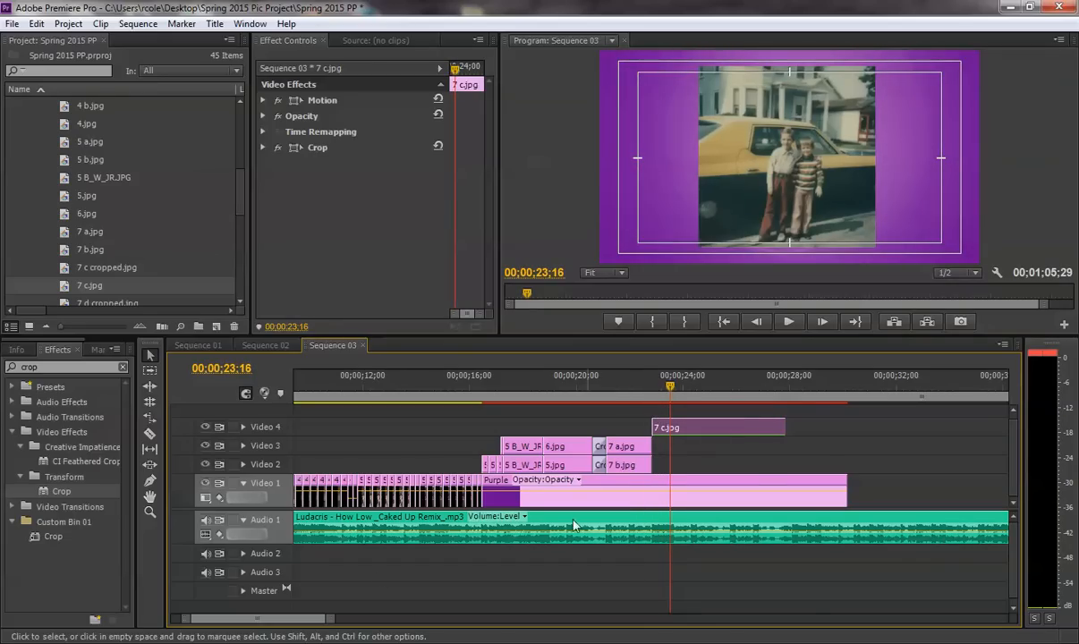
drag(331, 619, 289, 615)
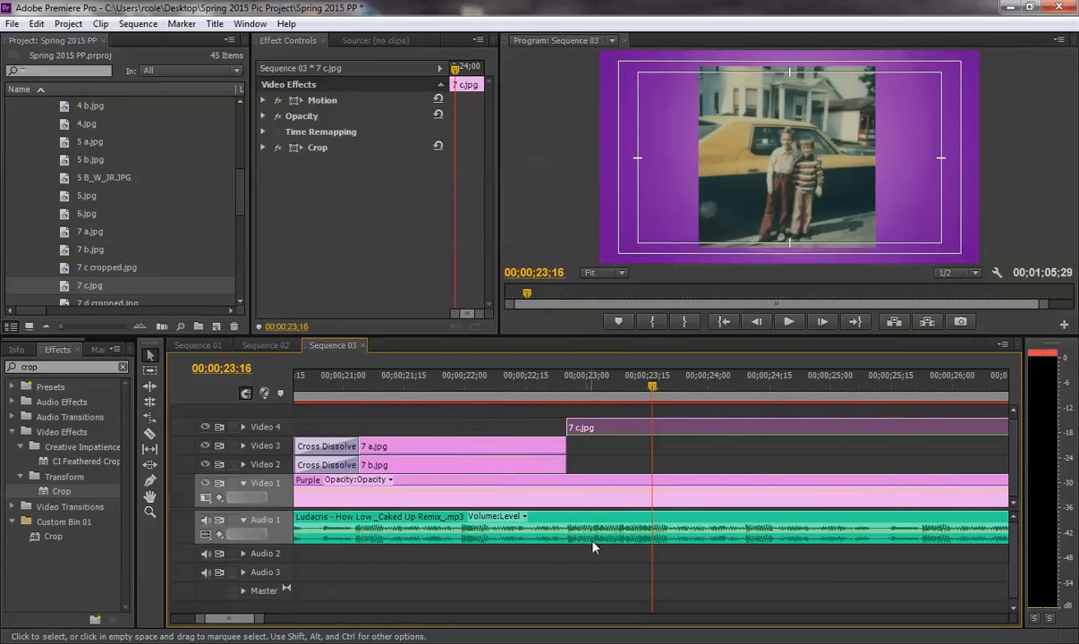
drag(576, 387, 639, 388)
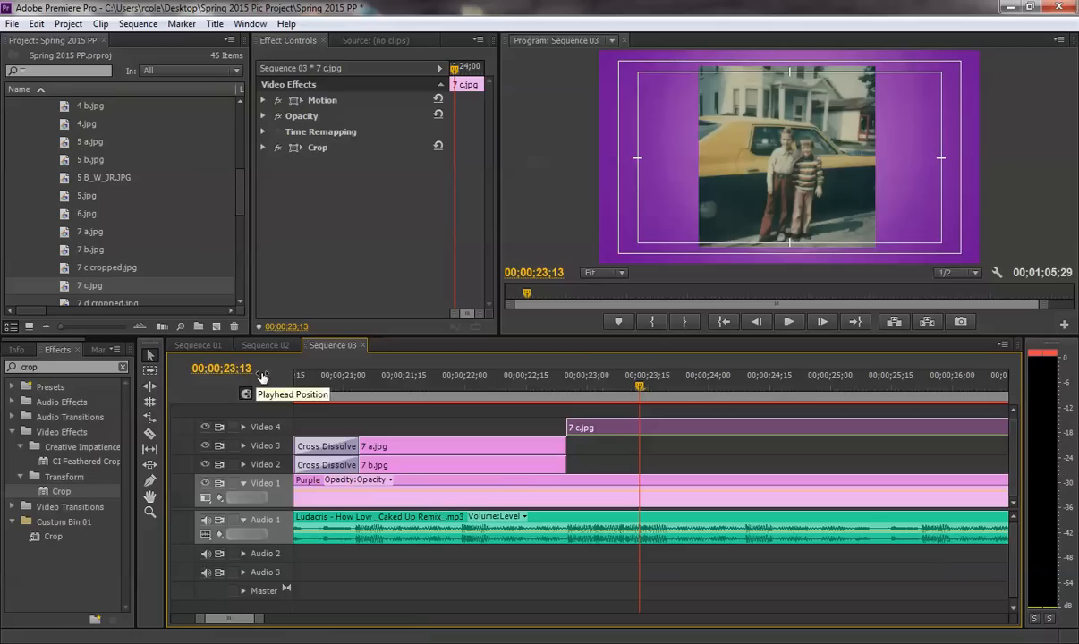
drag(260, 620, 302, 619)
drag(842, 427, 651, 426)
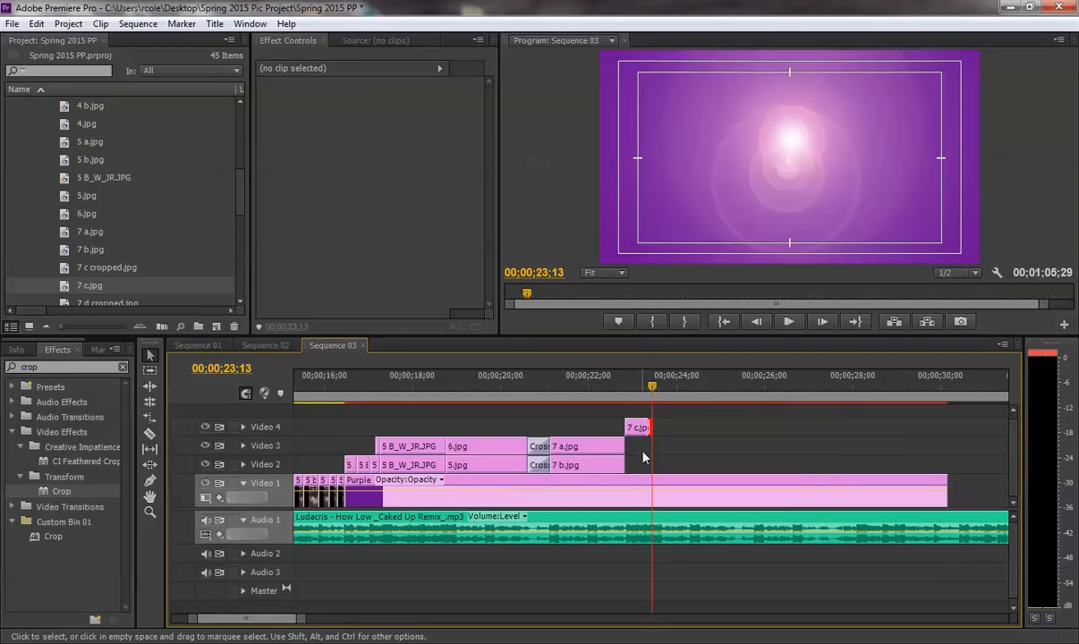
Step: Play back Sequence 03 from 00;00;22;14 through the trimmed 7 c.jpg clip
click(611, 387)
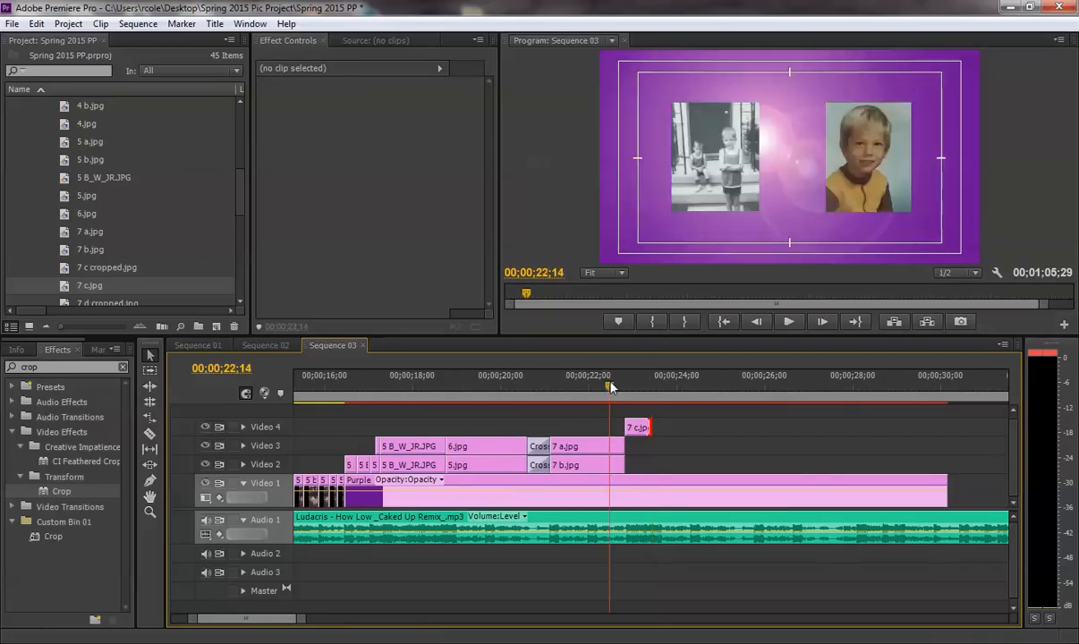
key(space)
key(space)
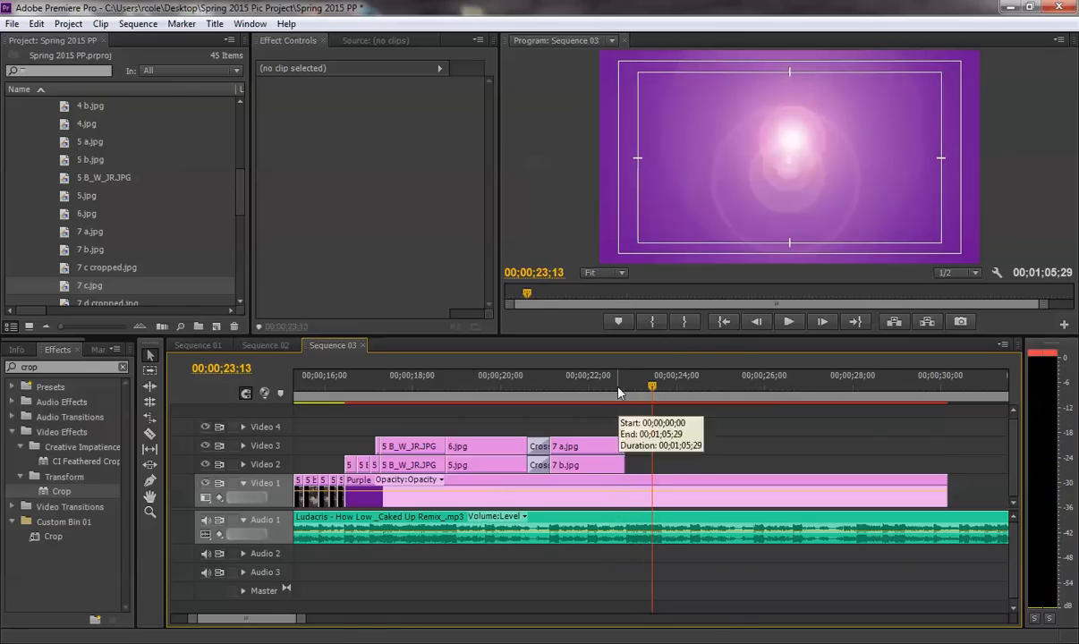
Step: Locate the first beat within 7 c.jpg and split the clip with the Razor tool at 00;00;23;01
click(620, 386)
mouse_move(620, 387)
mouse_down()
mouse_move(646, 387)
mouse_move(632, 387)
mouse_up()
drag(300, 619, 260, 635)
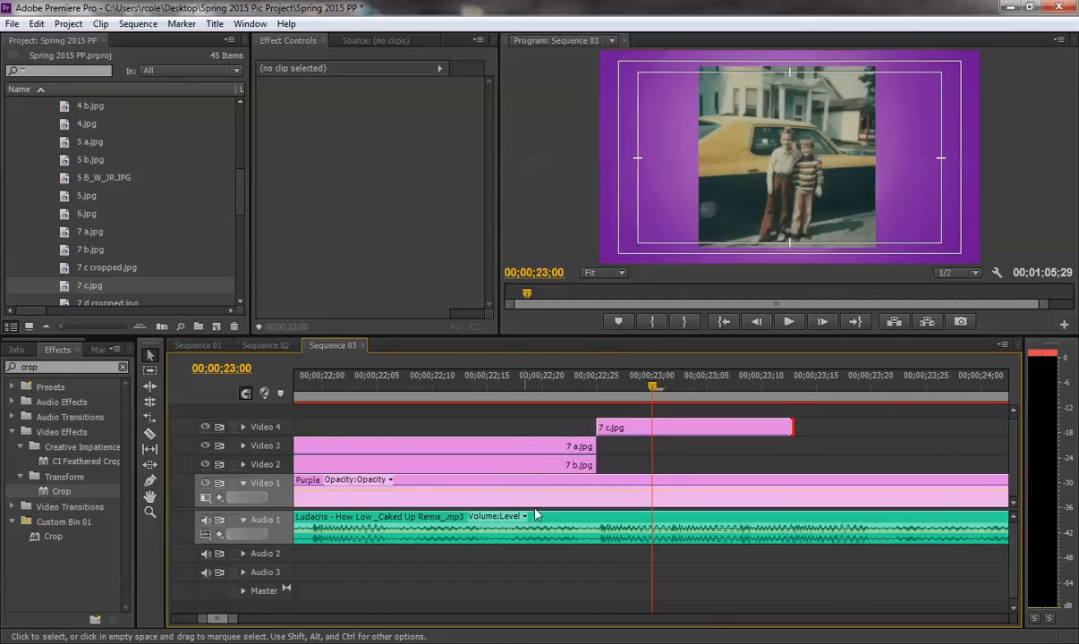
drag(577, 378, 673, 381)
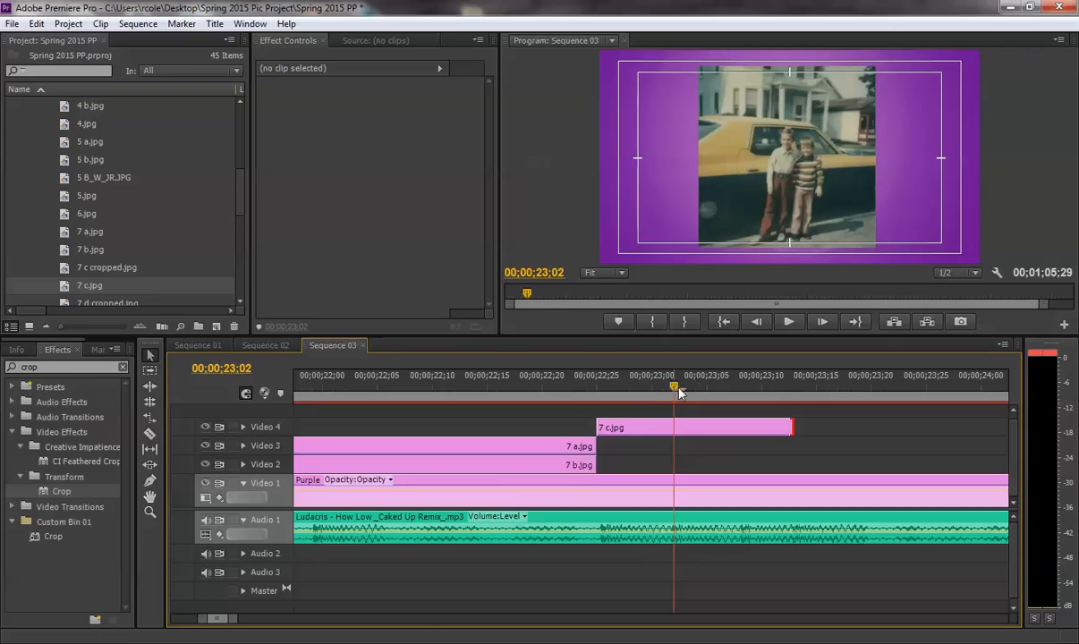
key(Left)
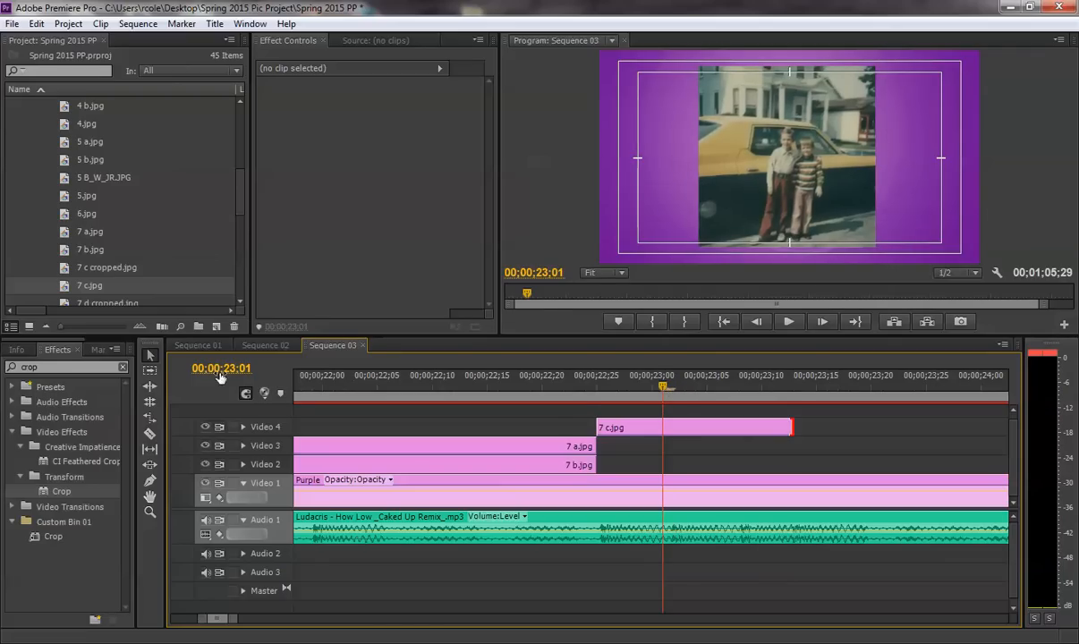
click(150, 436)
click(662, 428)
Step: Split the remaining part of 7 c.jpg again at 00;00;23;08 and switch back to the Selection tool
click(697, 388)
drag(697, 388, 741, 391)
click(740, 428)
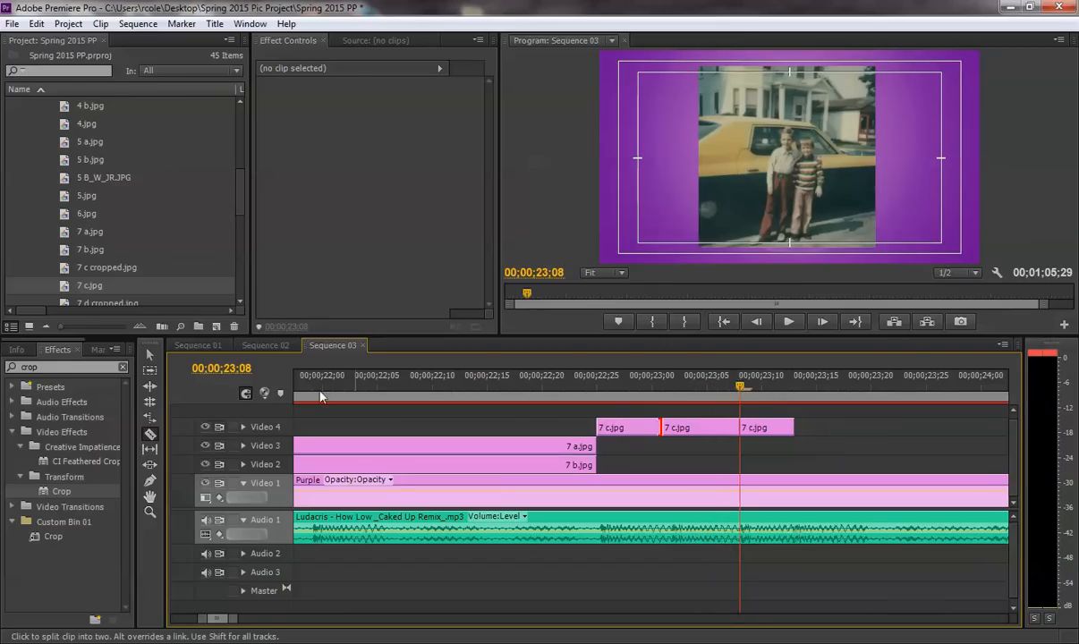
click(150, 356)
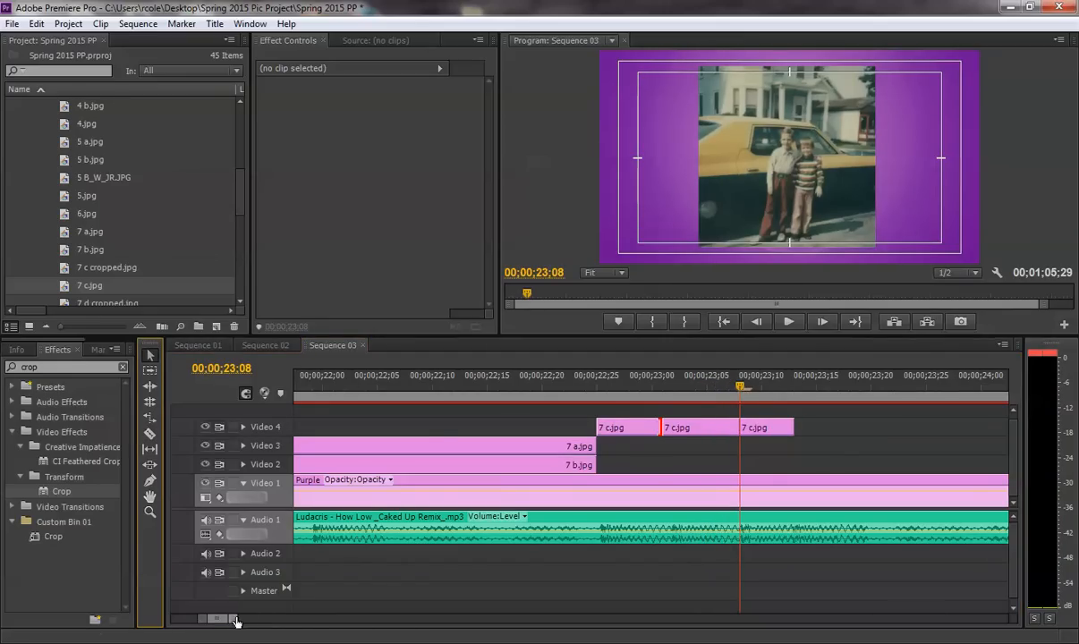
Step: Set the Scale of the first 7 c.jpg segment to 121
drag(236, 618, 253, 622)
click(618, 387)
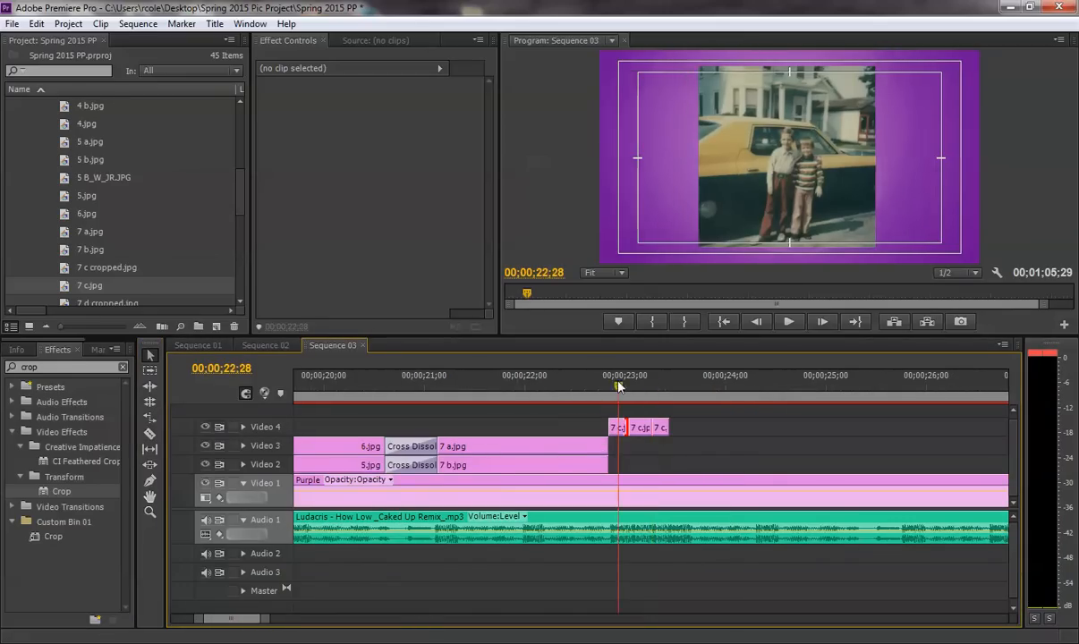
click(617, 429)
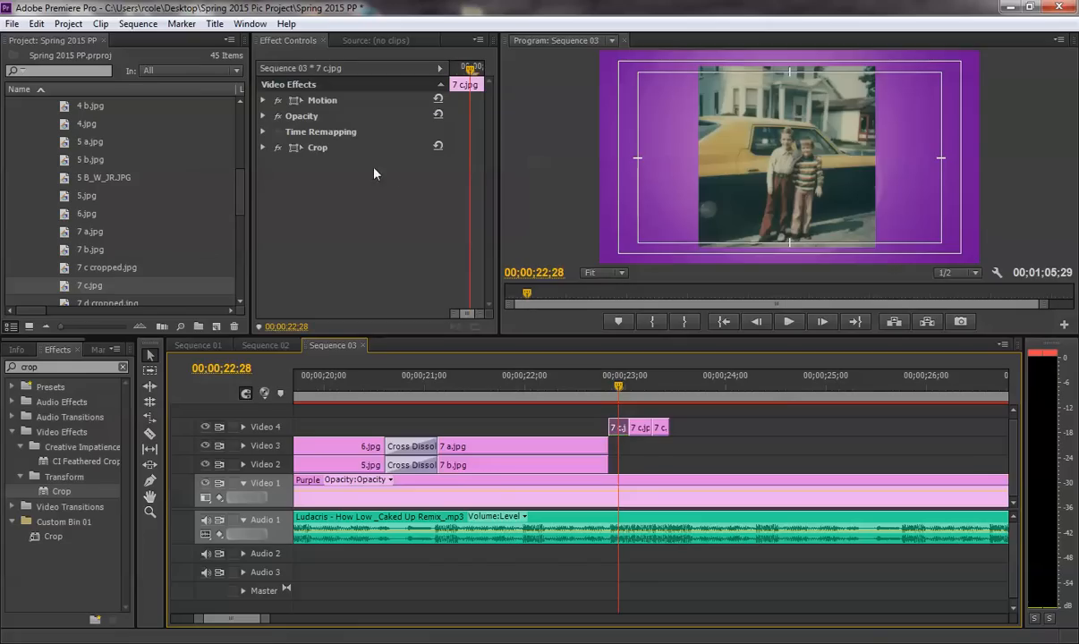
click(263, 101)
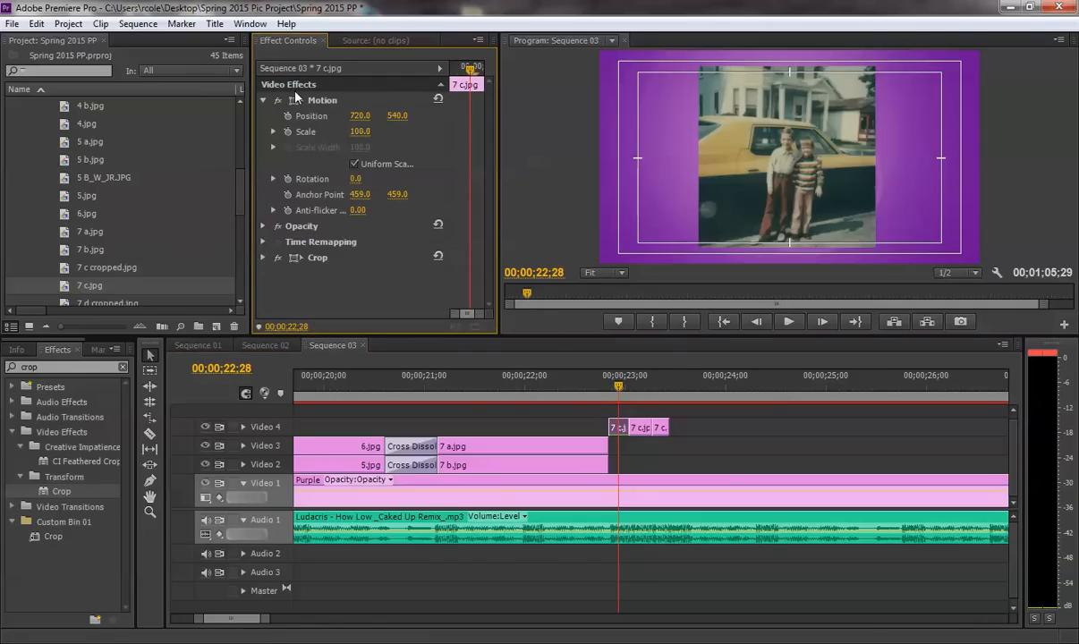
drag(359, 132, 373, 131)
drag(360, 132, 360, 132)
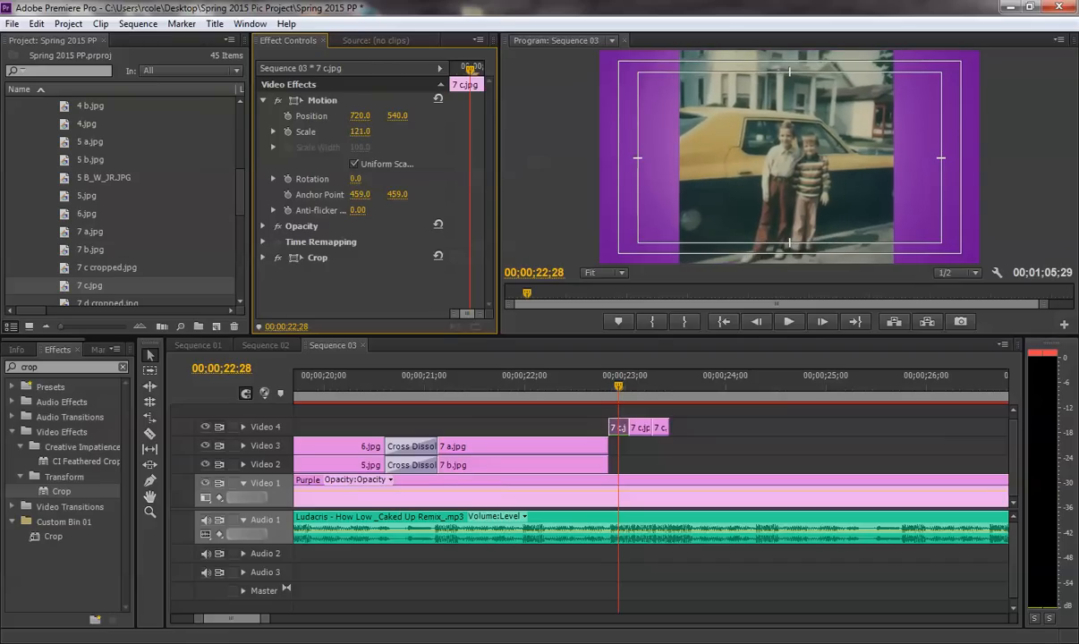
Step: Set the Scale of the second 7 c.jpg segment to 71
drag(616, 383, 639, 385)
click(643, 433)
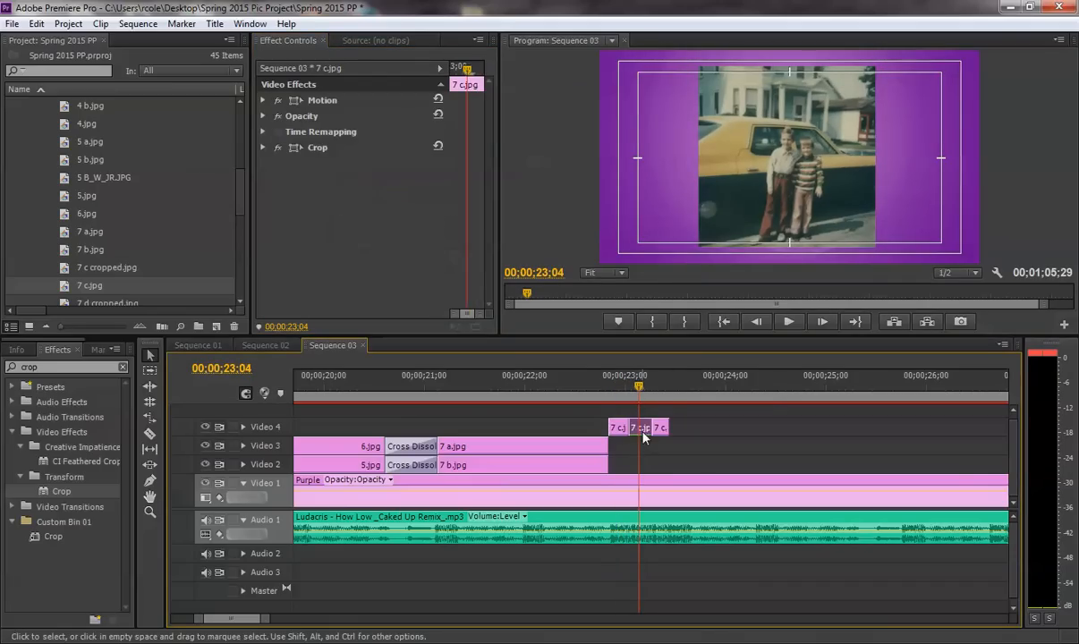
click(270, 104)
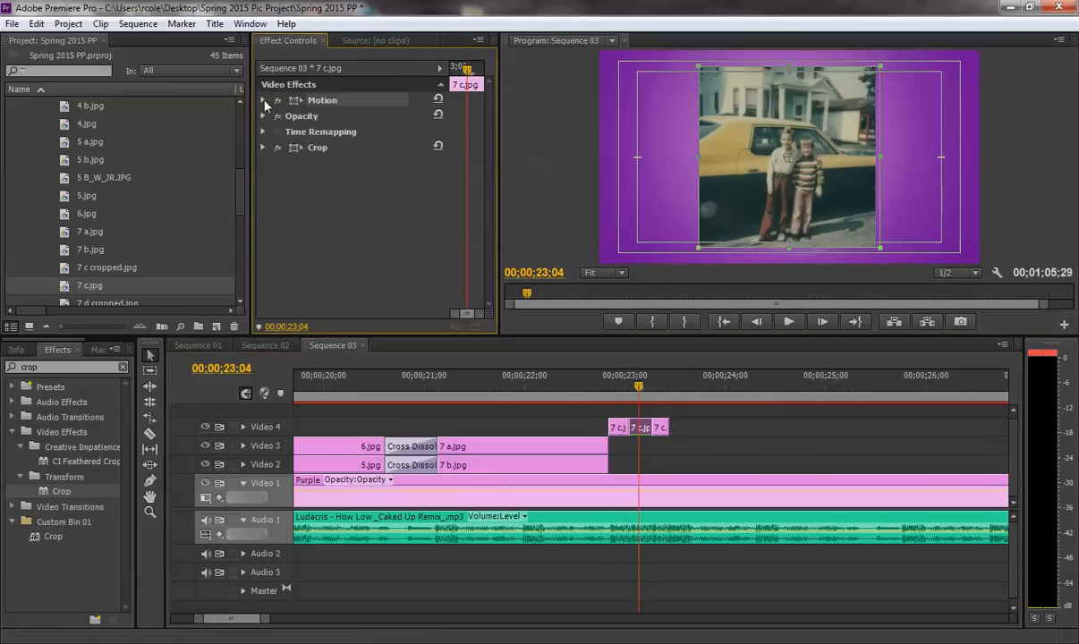
click(264, 101)
drag(357, 131, 352, 131)
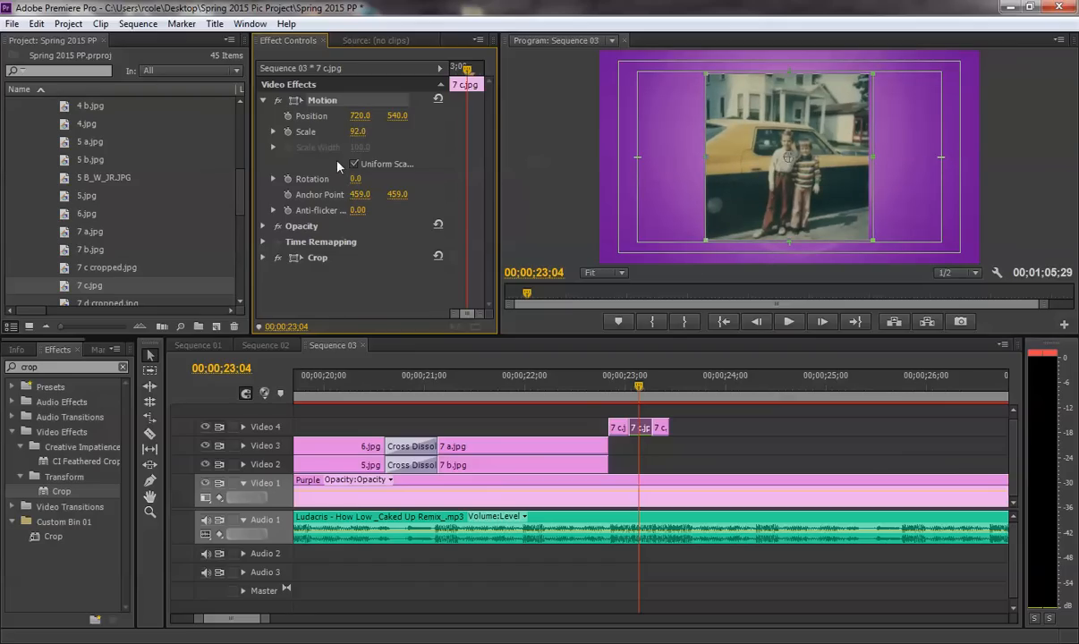
click(662, 388)
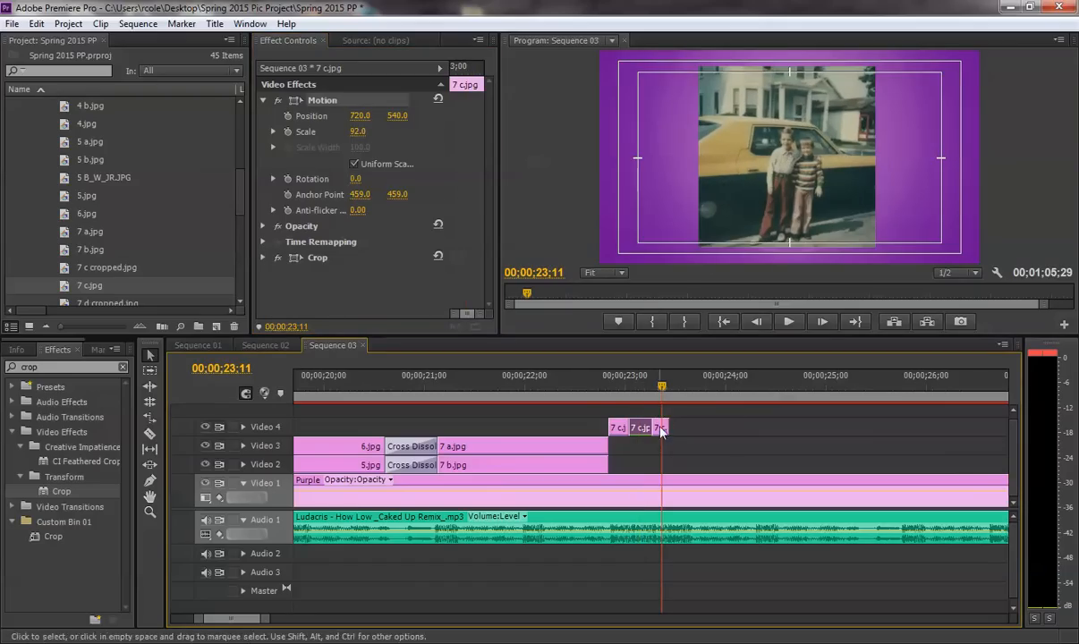
click(635, 389)
click(454, 231)
drag(357, 132, 338, 132)
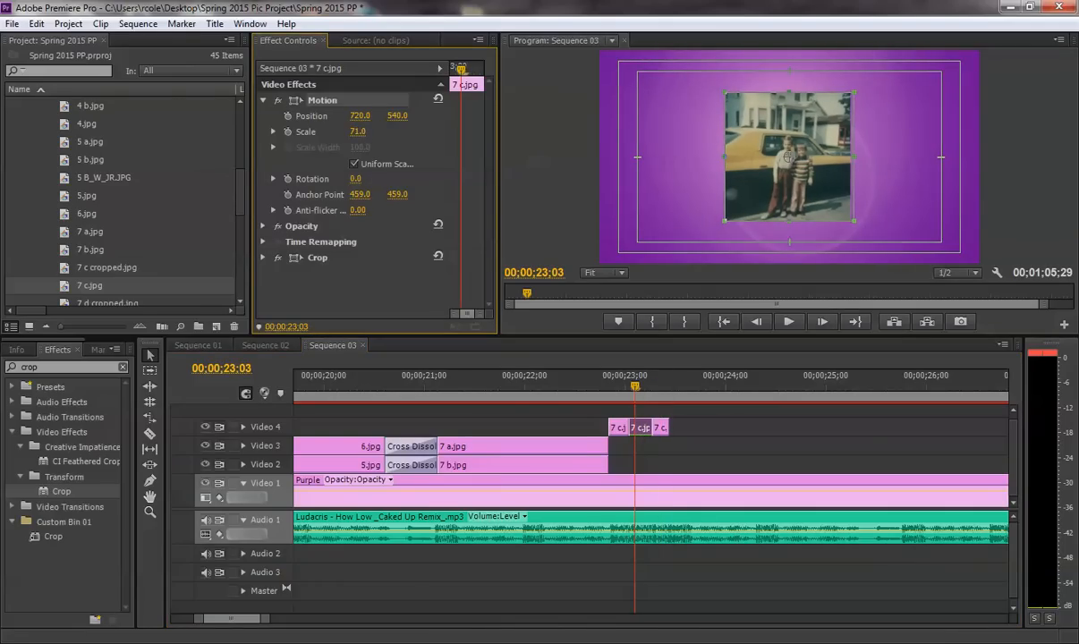
Step: Set the Scale of the third 7 c.jpg segment to 40
drag(614, 379, 655, 367)
click(661, 427)
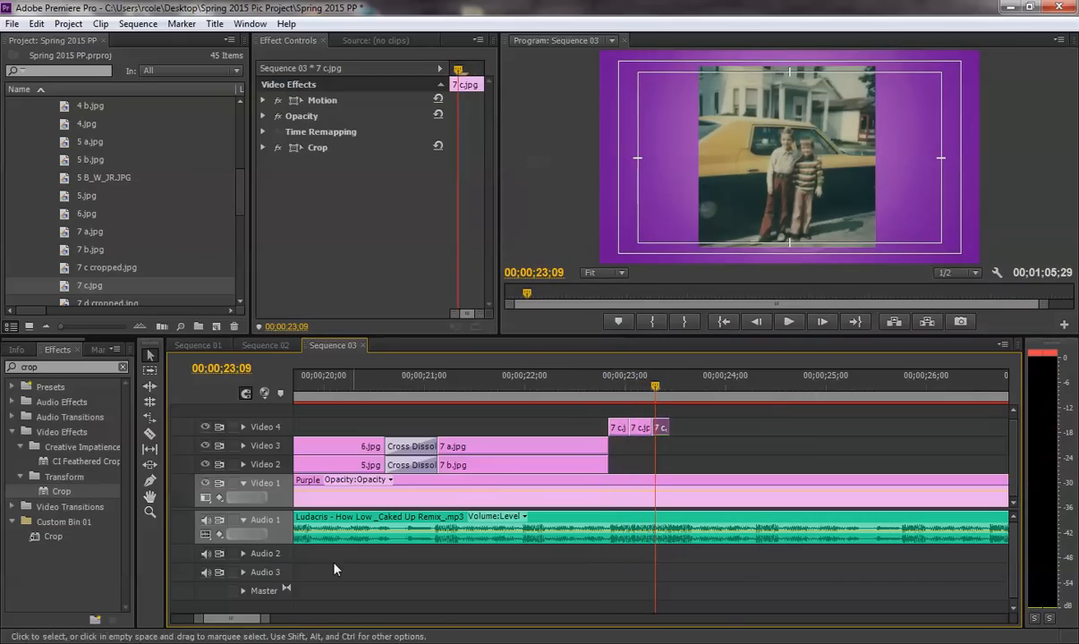
drag(267, 621, 261, 623)
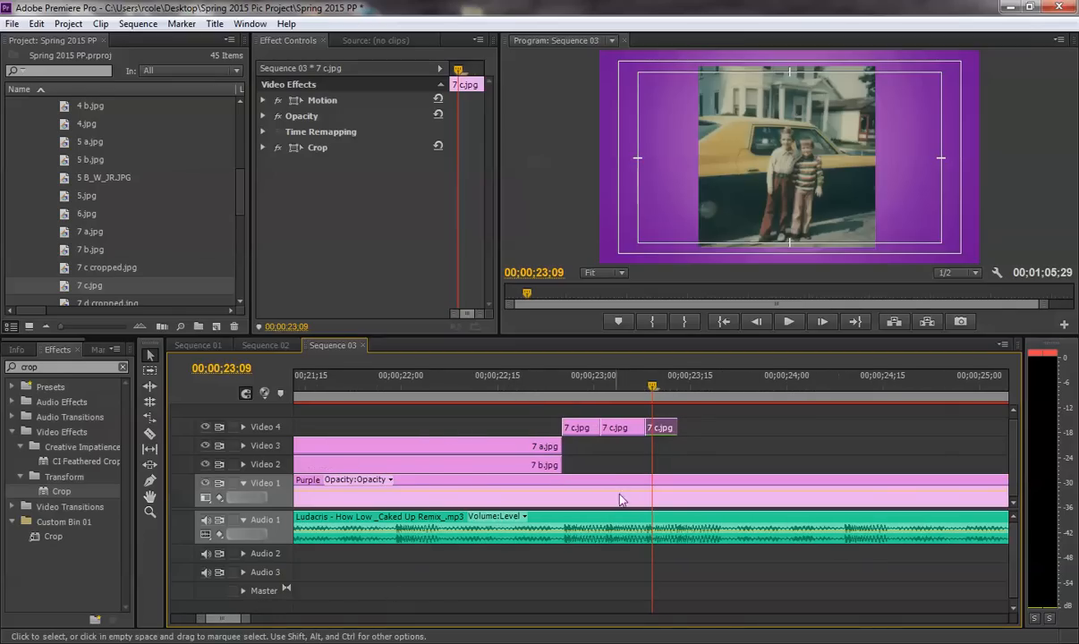
click(263, 100)
drag(360, 131, 308, 132)
Step: Play back Sequence 03 from 00;00;22;20 through the three scaled 7 c.jpg segments
click(532, 383)
key(space)
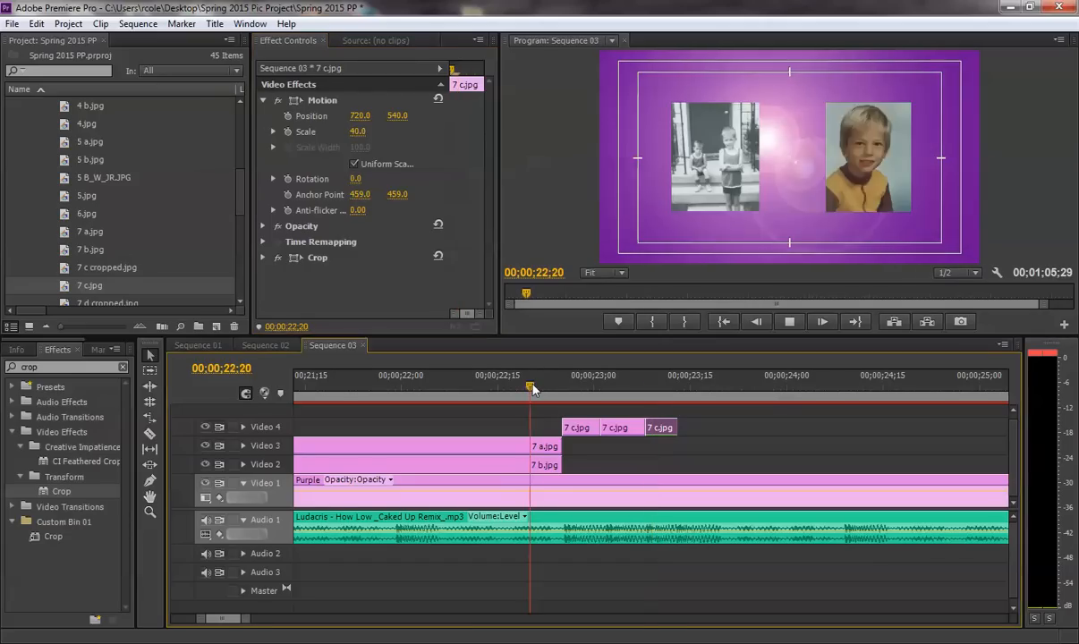
click(532, 385)
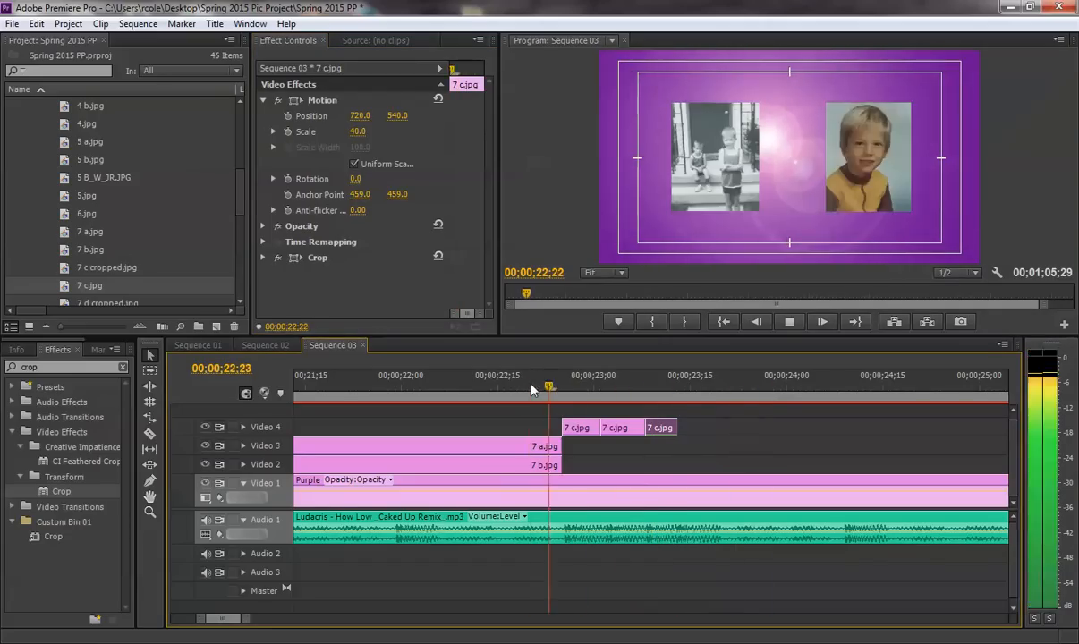
key(space)
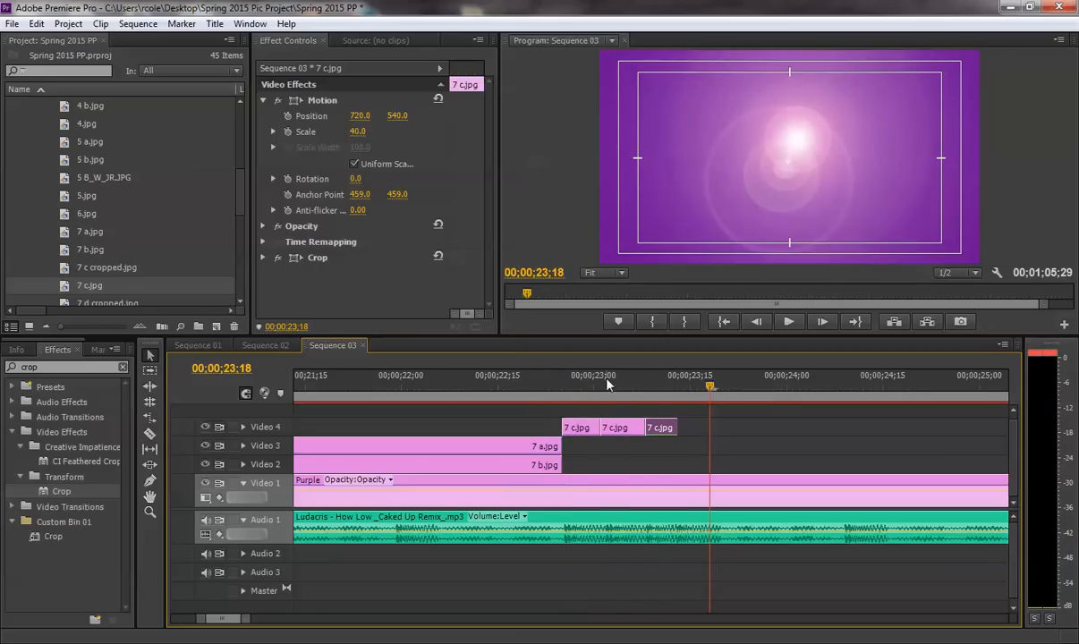
Step: Switch to Sequence 01 and play it back from 00;00;22;14 to 00;00;28;01 as a reference for the following photos
click(660, 384)
drag(248, 620, 297, 624)
click(204, 345)
click(645, 387)
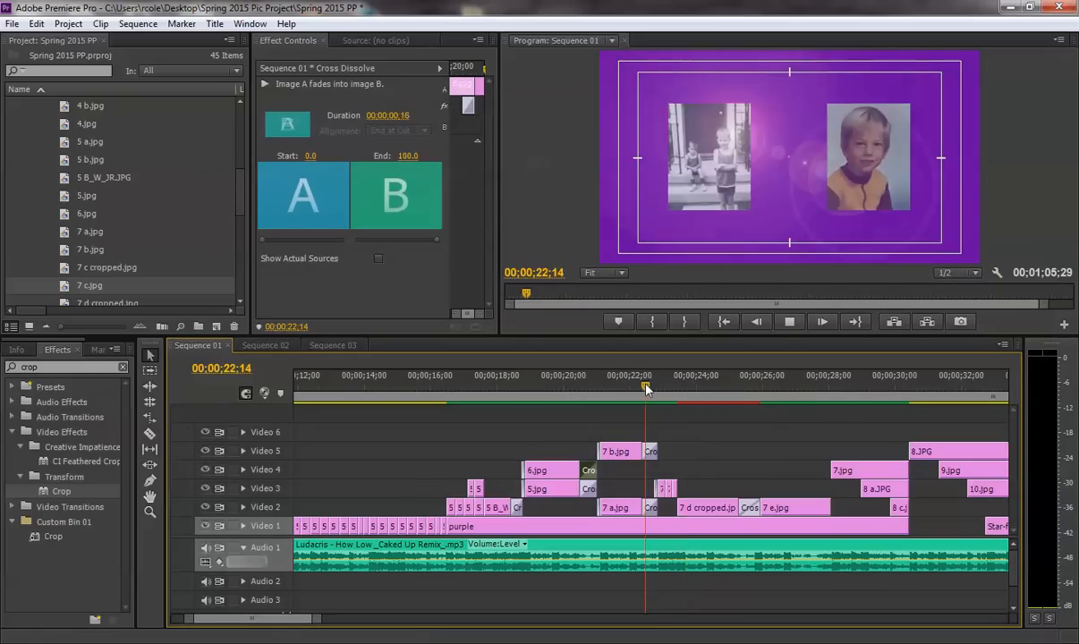
key(space)
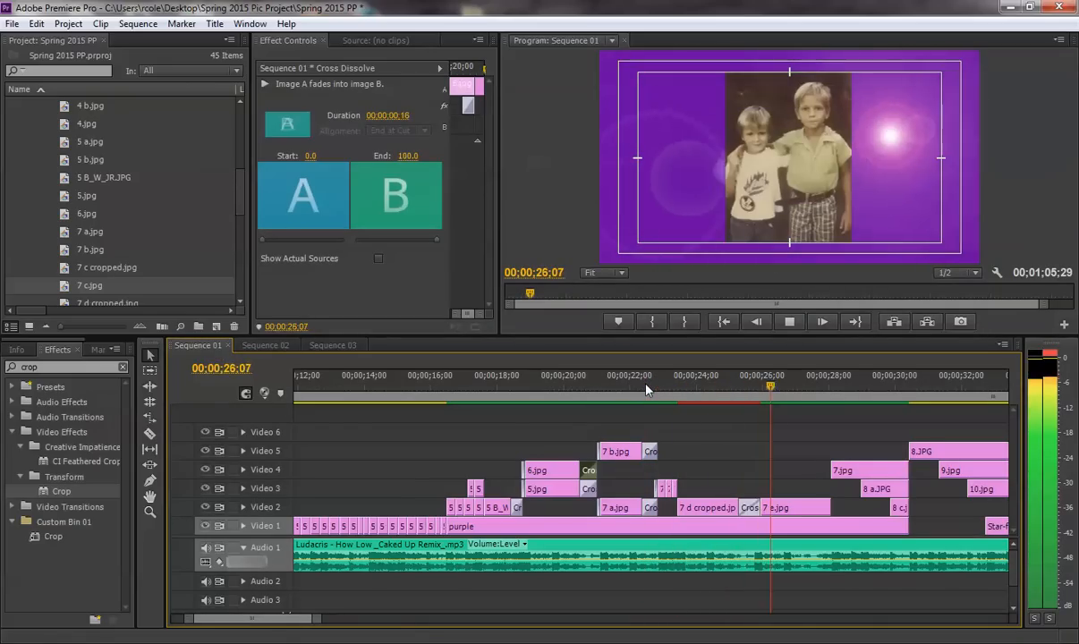
key(space)
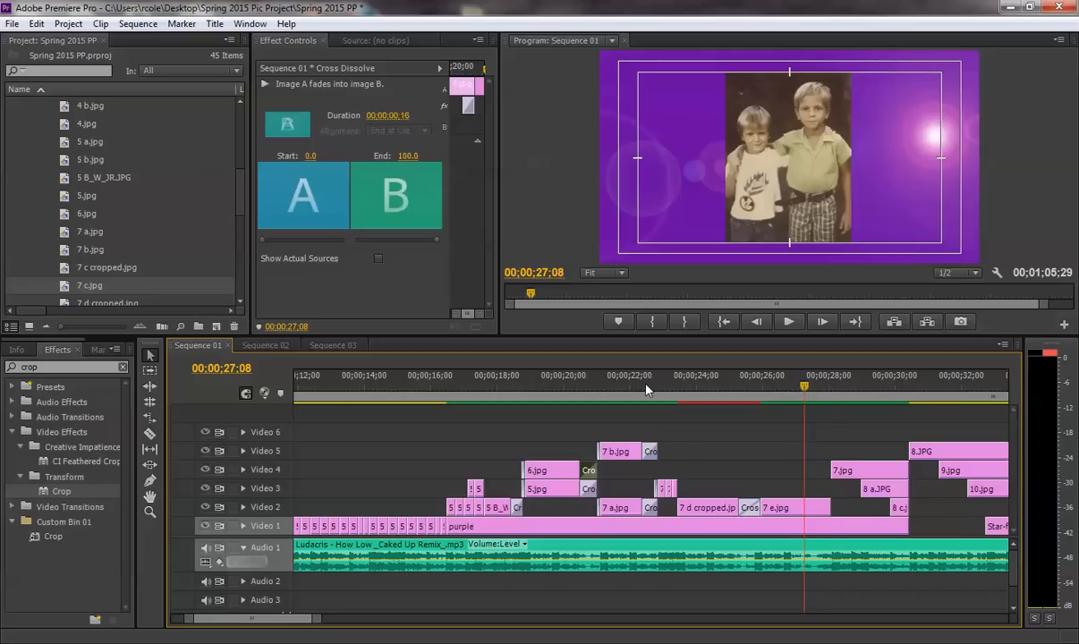
key(space)
key(space)
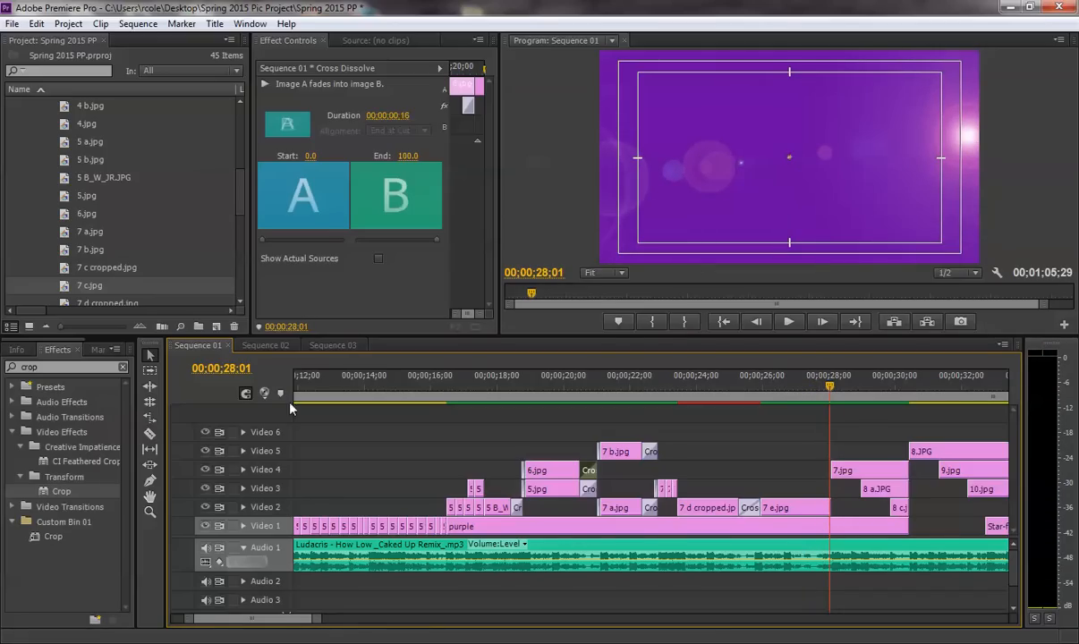
Step: Return to Sequence 03 and play back the 7 c.jpg segments and the empty stretch after them
click(327, 345)
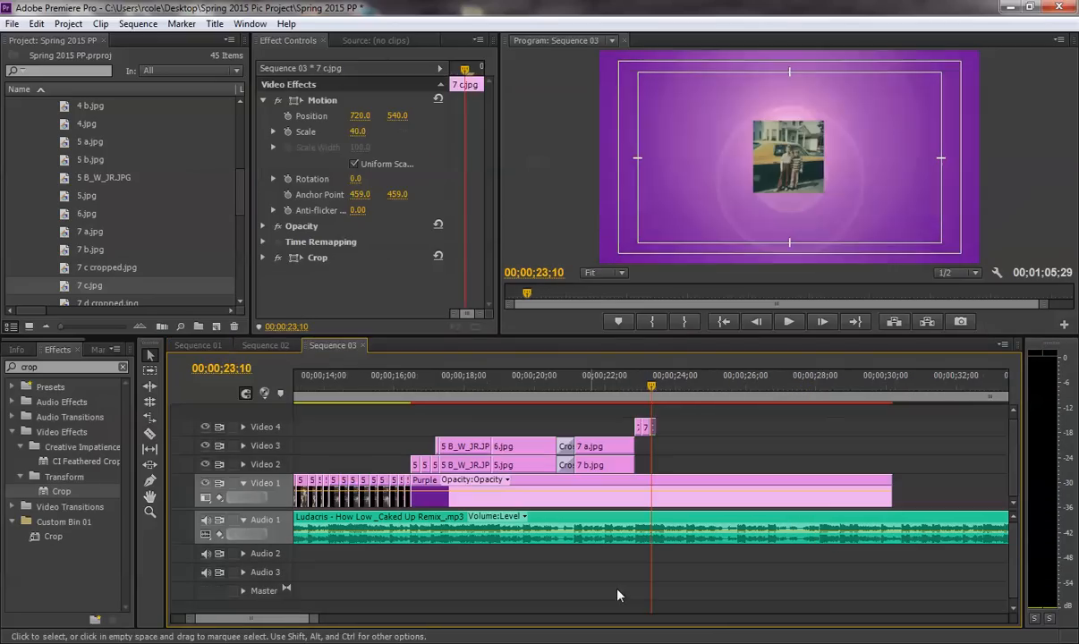
click(636, 386)
key(space)
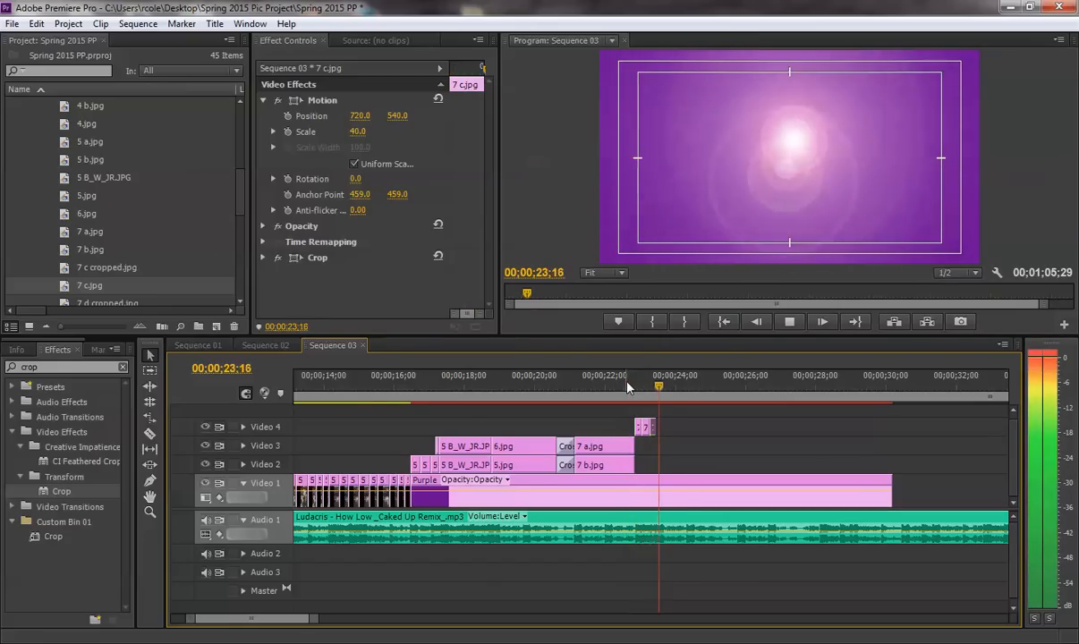
key(space)
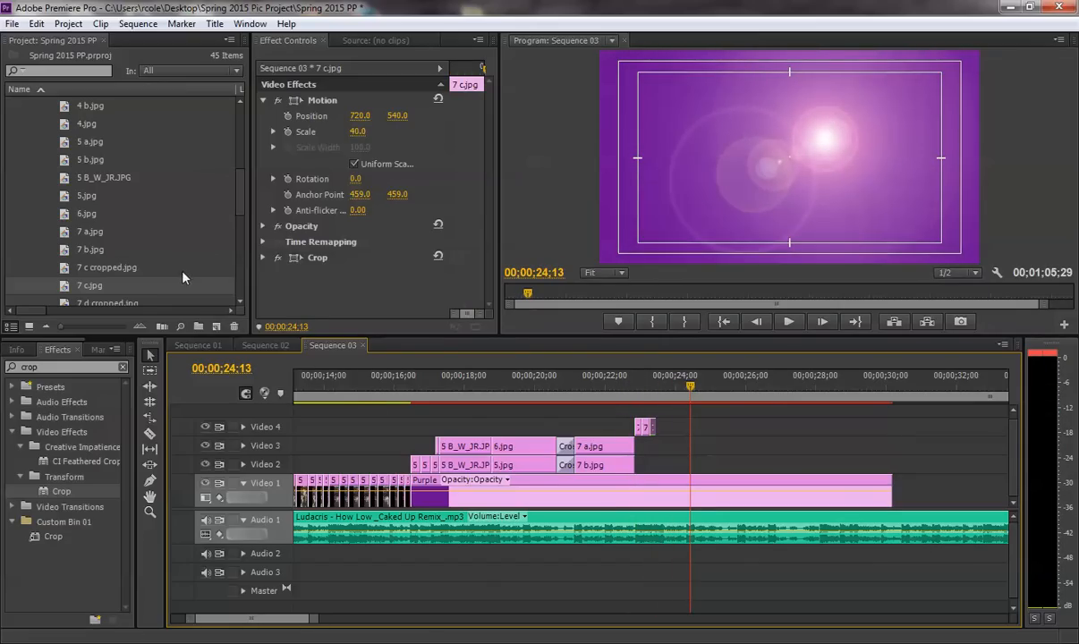
Step: Compare 7 d cropped.jpg with 7 d.jpg in the source preview and place 7 d cropped.jpg on Video 2 directly after the 7 c.jpg segments
scroll(226, 193, down, 2)
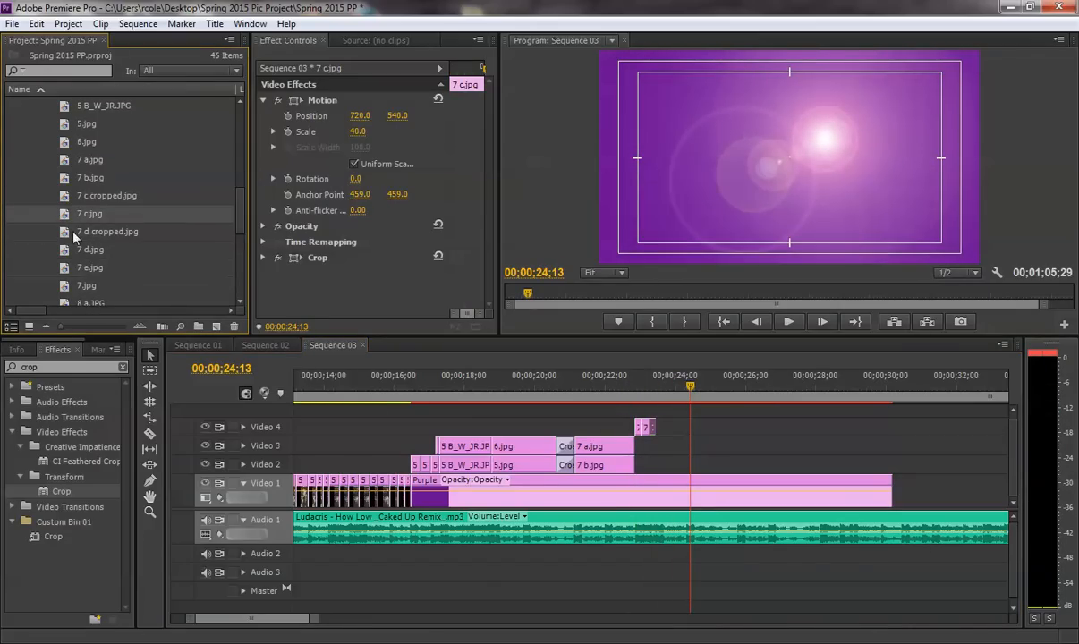
click(63, 232)
double_click(63, 235)
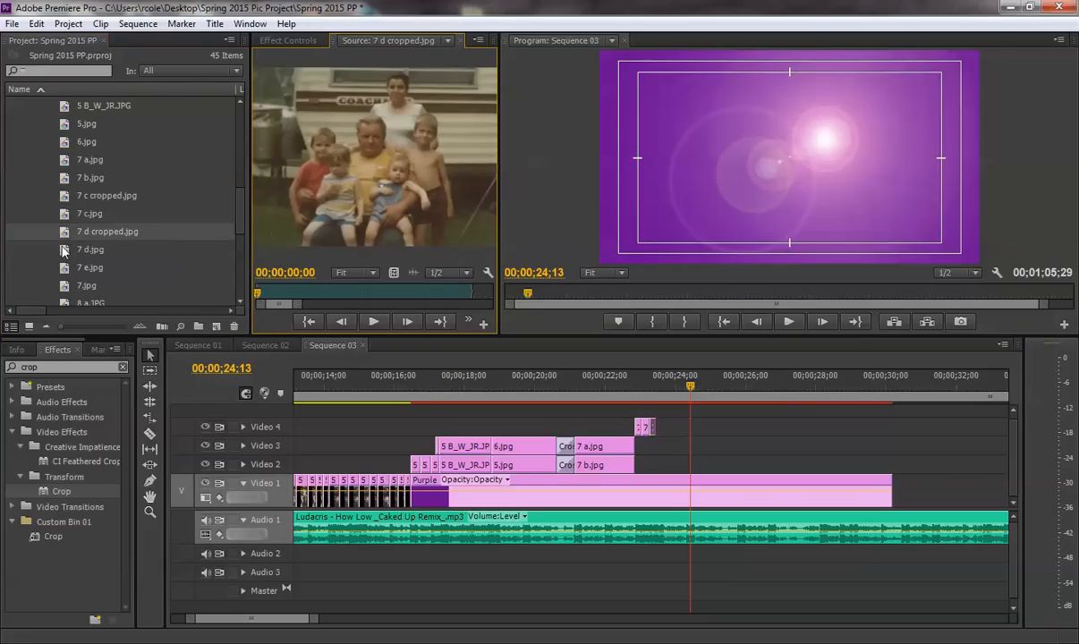
double_click(64, 250)
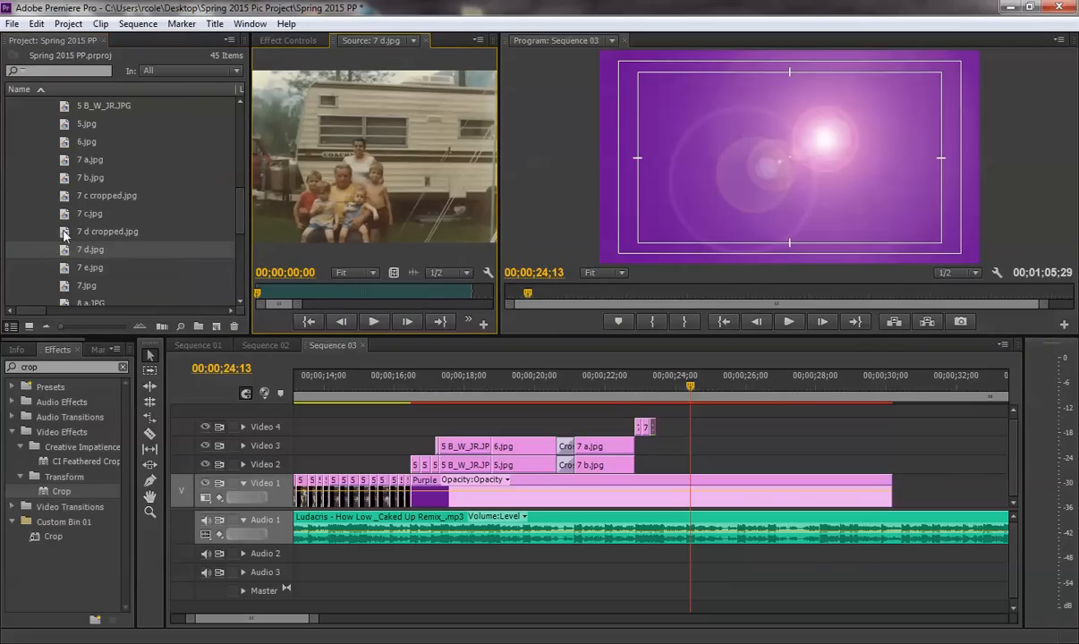
double_click(63, 232)
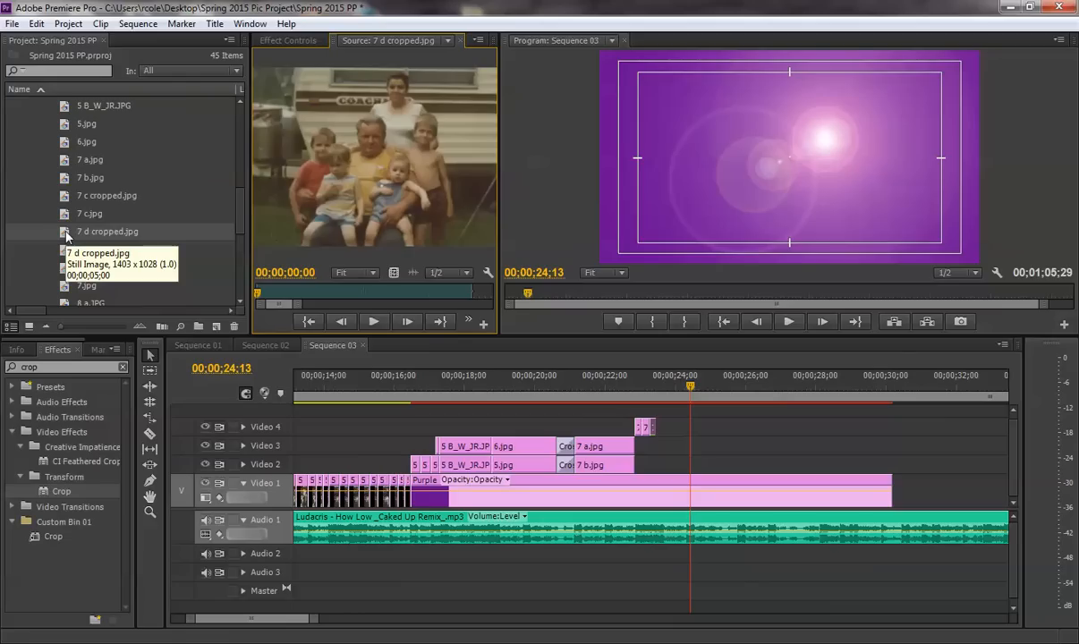
drag(65, 233, 669, 463)
Step: Set the Scale of the 7 d cropped.jpg clip to 71
click(673, 385)
click(696, 472)
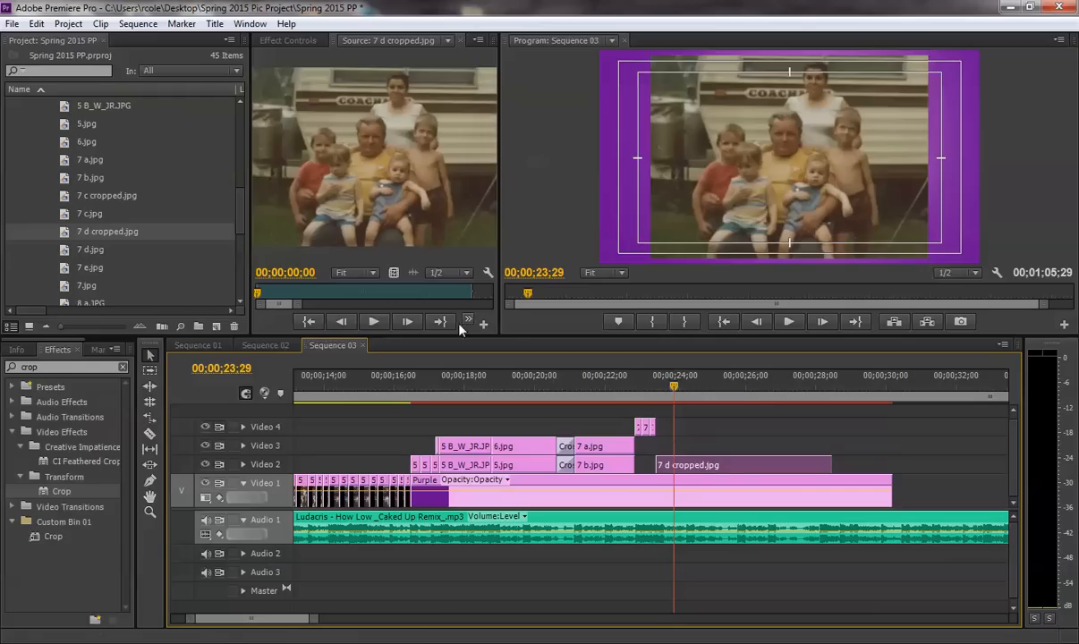
click(288, 42)
click(263, 100)
drag(359, 132, 333, 131)
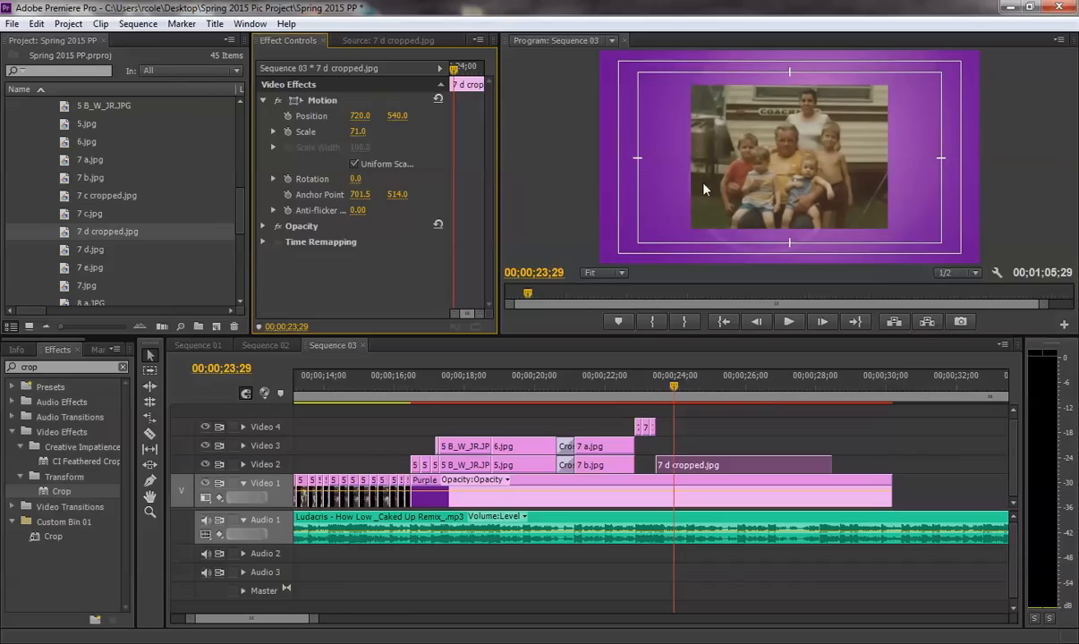
Step: Play back twice from the end of the 7 c.jpg segments to find the beat where 7 d cropped.jpg should end
click(651, 383)
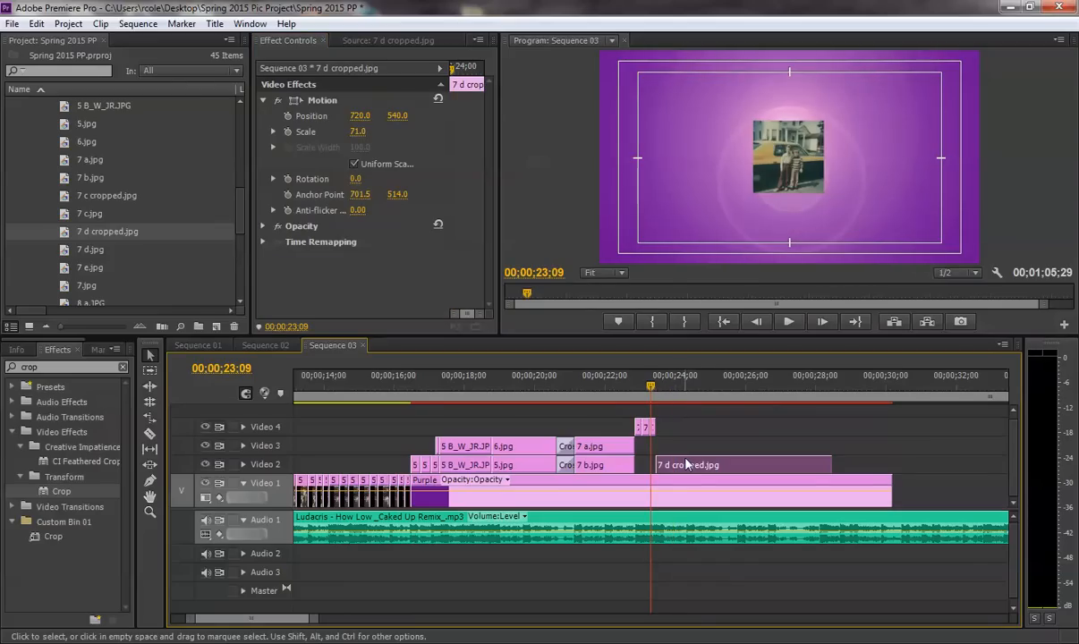
key(space)
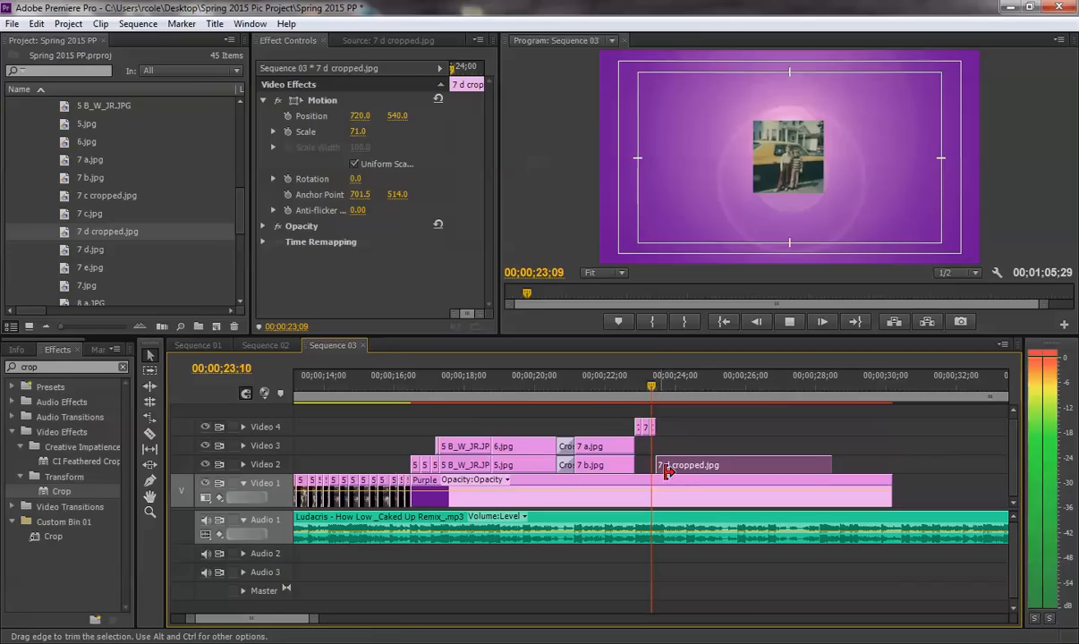
key(space)
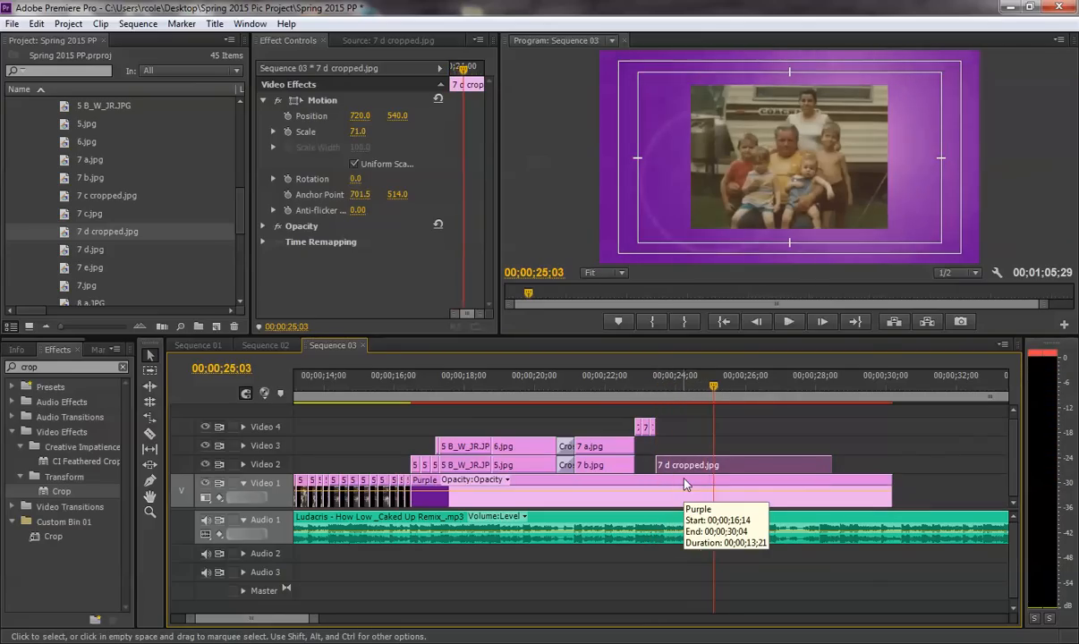
click(650, 385)
key(space)
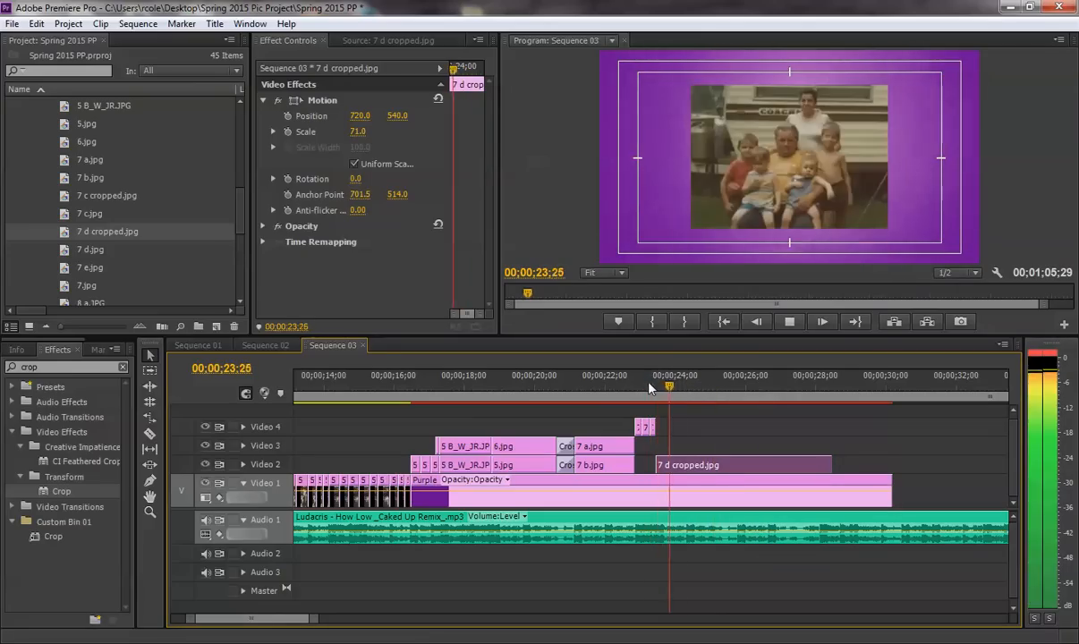
key(space)
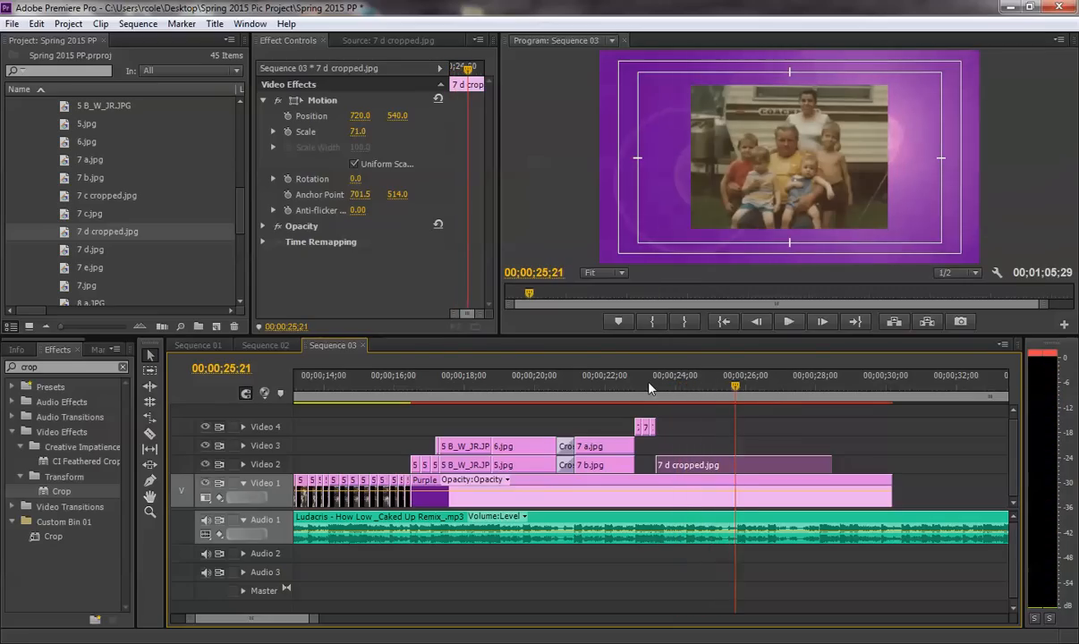
Step: Trim the end of 7 d cropped.jpg to the beat at 00;00;25;23
drag(832, 465, 738, 465)
drag(311, 629, 254, 619)
drag(634, 387, 665, 386)
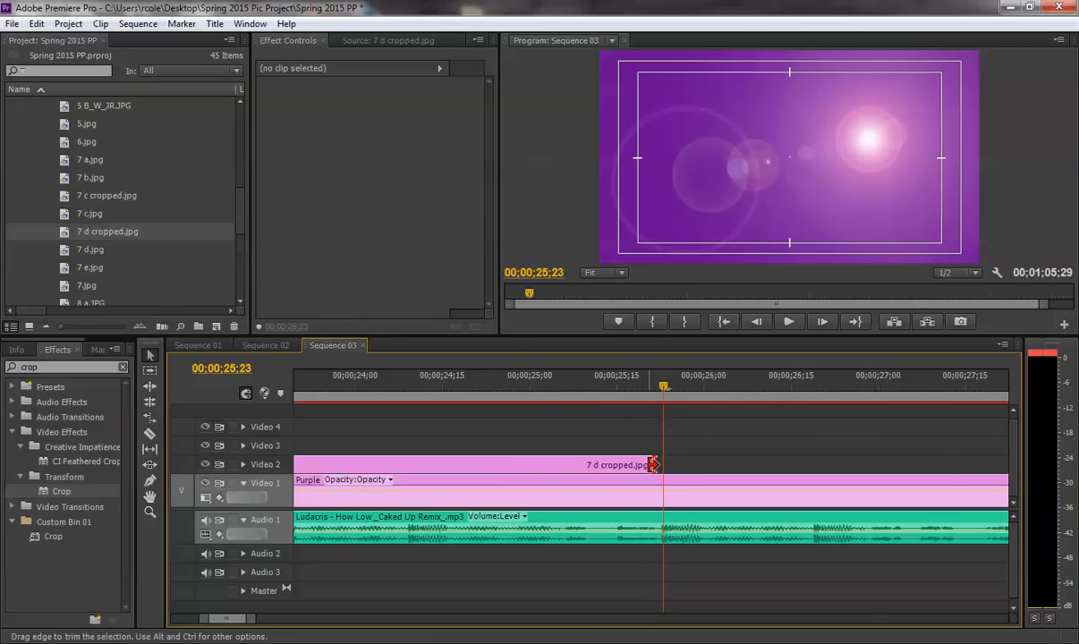
drag(654, 464, 664, 465)
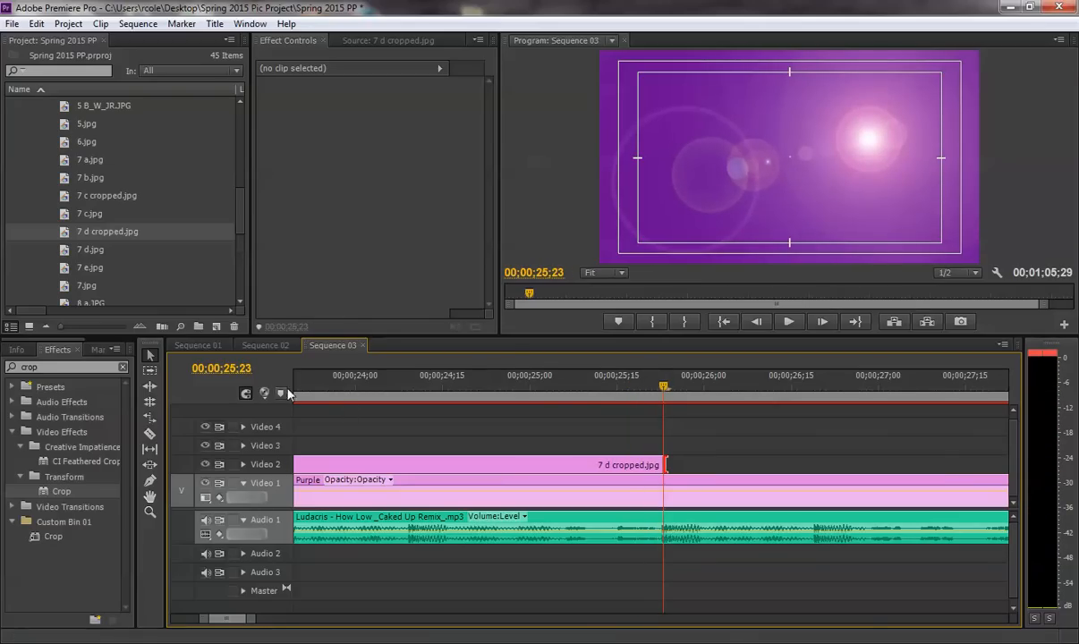
Step: Play back the trimmed 7 d cropped.jpg clip from about 00;00;23;14
mouse_move(669, 403)
mouse_down()
mouse_move(650, 398)
mouse_move(664, 399)
mouse_up()
drag(253, 623, 354, 619)
click(610, 396)
key(space)
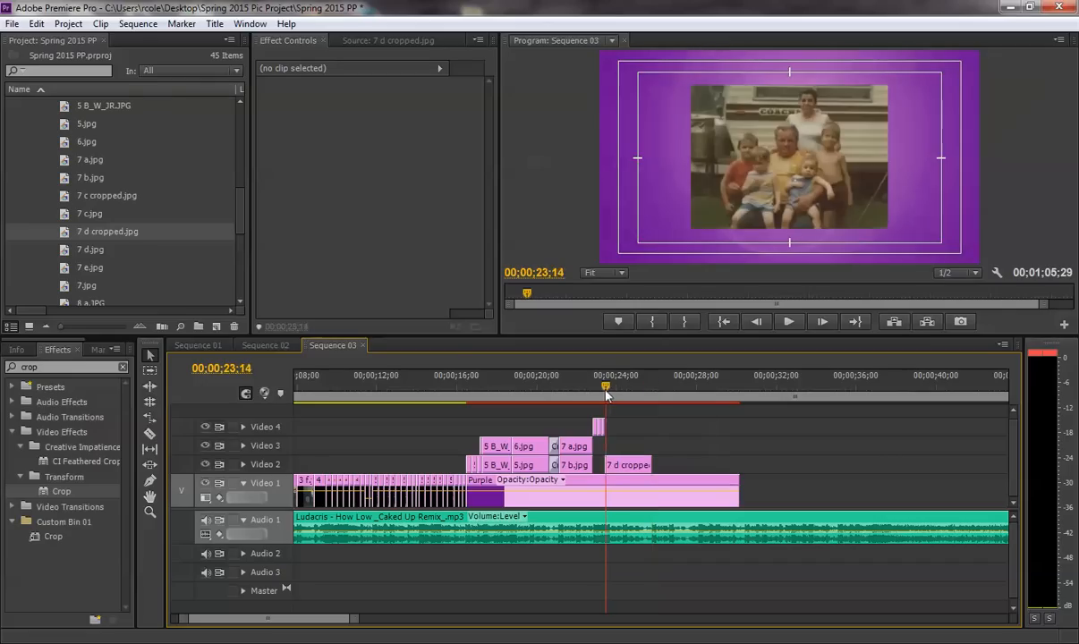
key(space)
Step: Widen the effect keyframe area and turn on Scale keyframing at the start of 7 d cropped.jpg, 00;00;23;13
drag(356, 619, 315, 620)
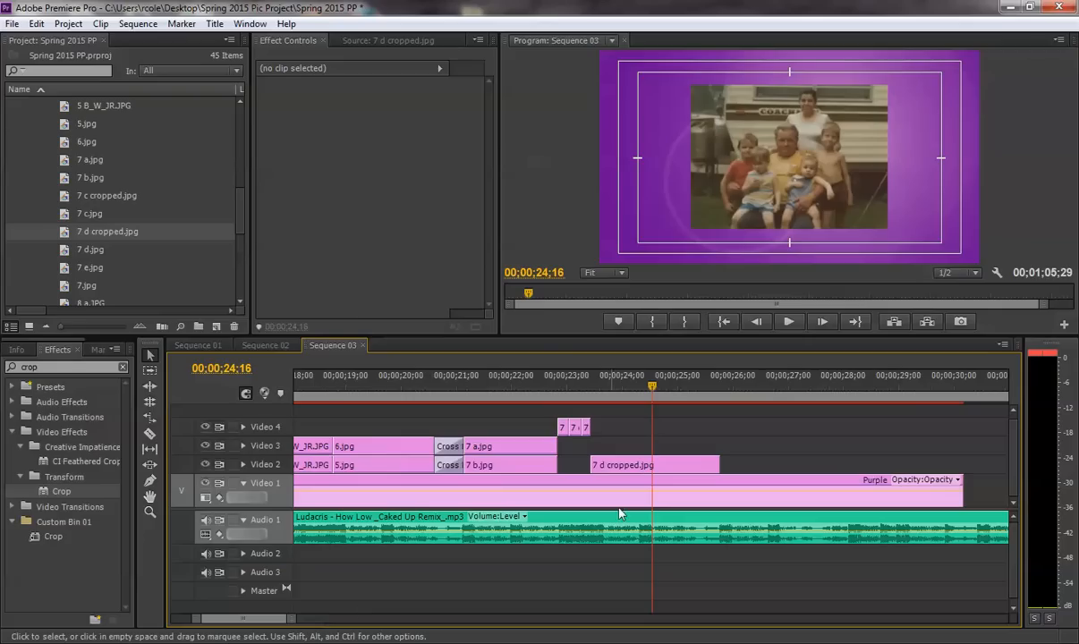
click(624, 466)
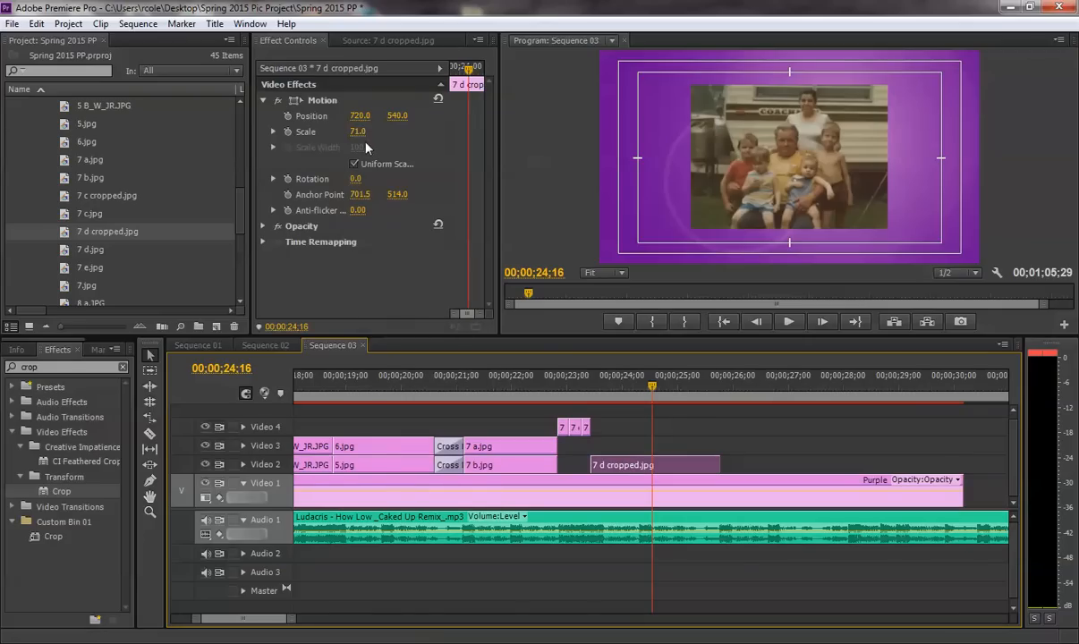
drag(250, 141, 140, 170)
drag(615, 392, 590, 392)
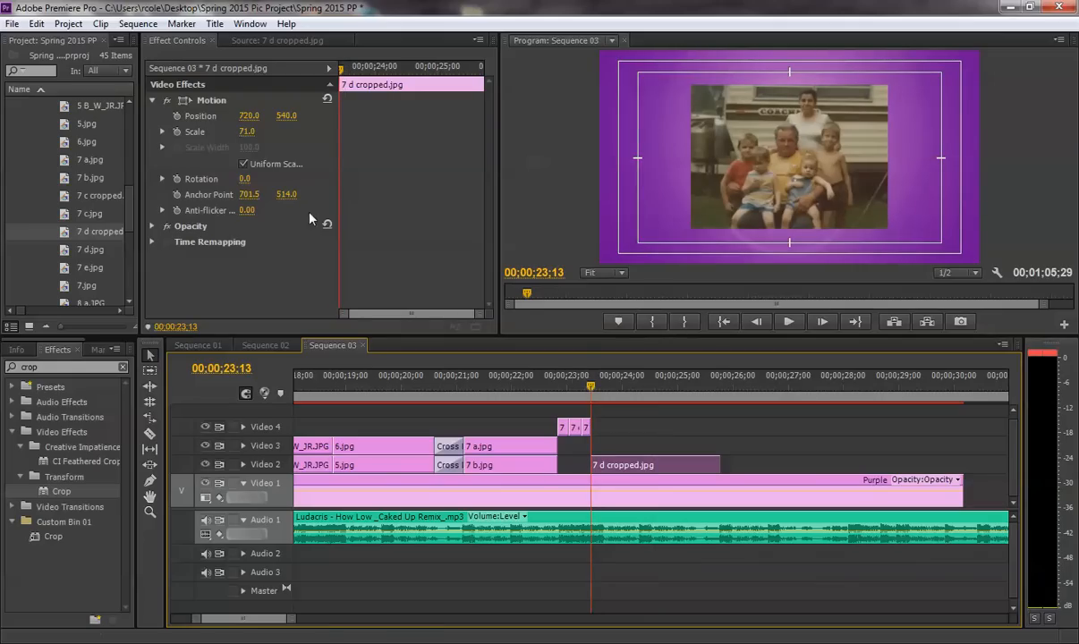
click(176, 133)
Step: Set the Scale of 7 d cropped.jpg to 105 one frame into the clip, at 00;00;23;14
click(822, 321)
click(247, 133)
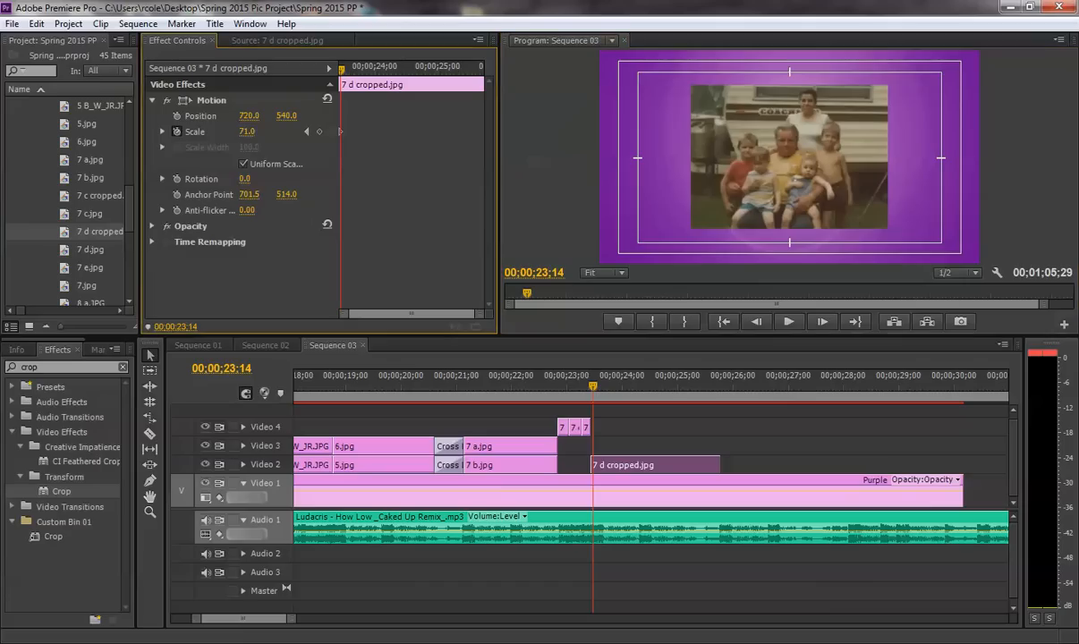
drag(247, 133, 278, 132)
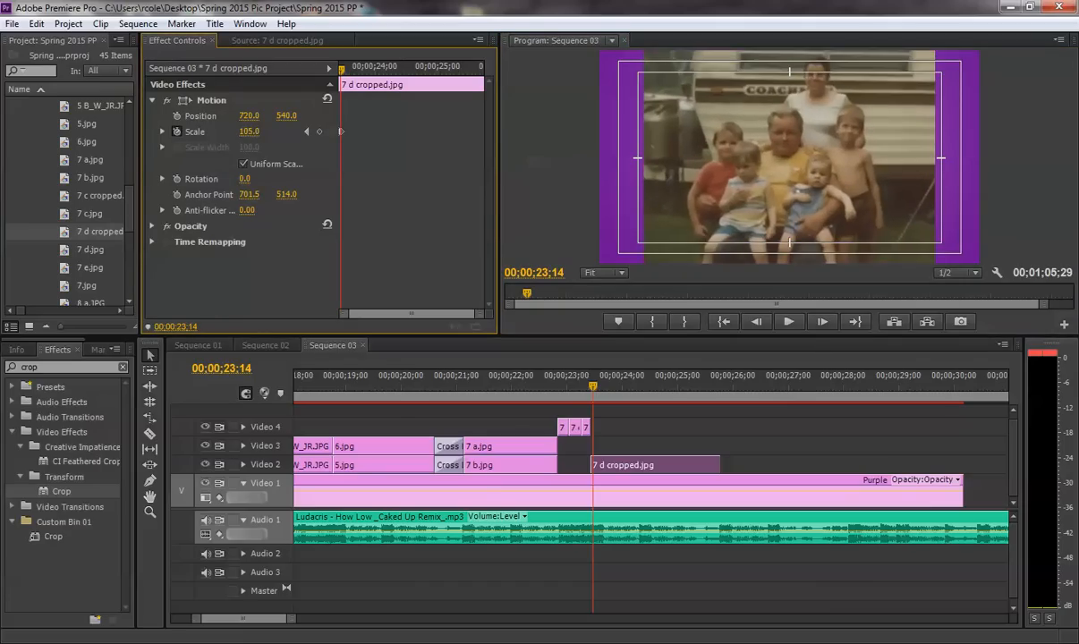
Step: Return the Scale of 7 d cropped.jpg to 71 three frames further on, at 00;00;23;17
click(821, 321)
click(821, 321)
click(822, 321)
click(244, 133)
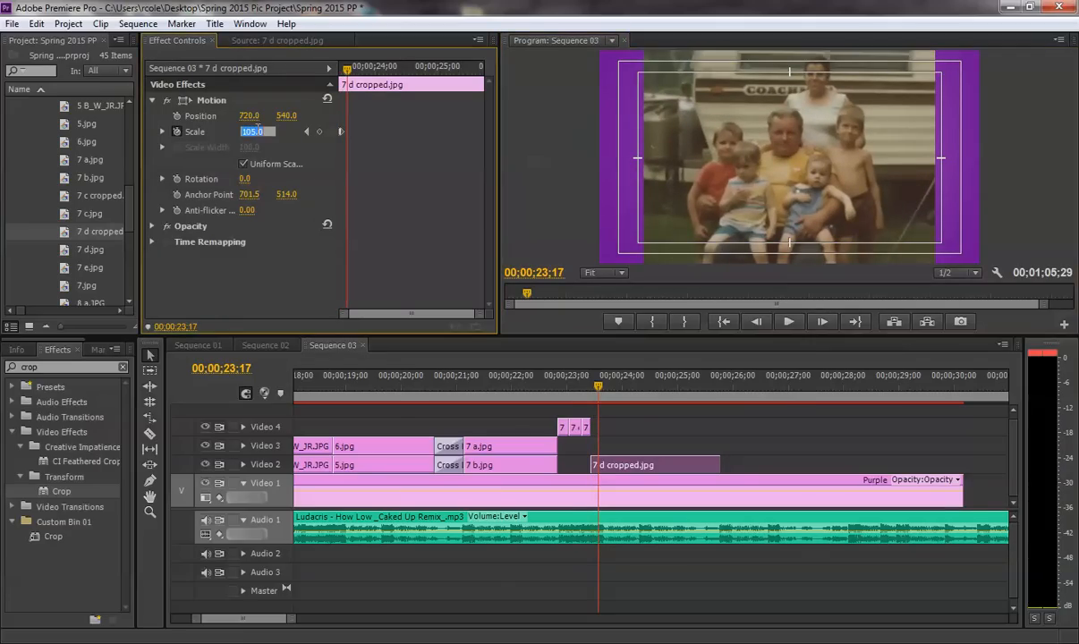
key(Return)
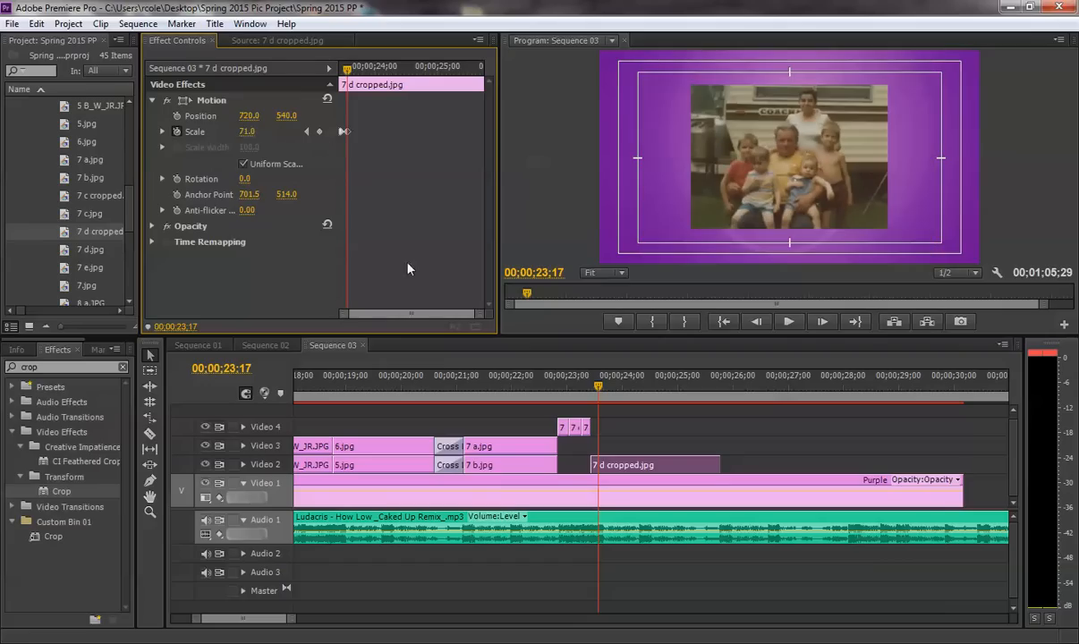
Step: Add a Scale keyframe to 7 d cropped.jpg on the next beat, at 00;00;24;09, keeping the current value
drag(477, 316, 401, 314)
drag(597, 381, 641, 396)
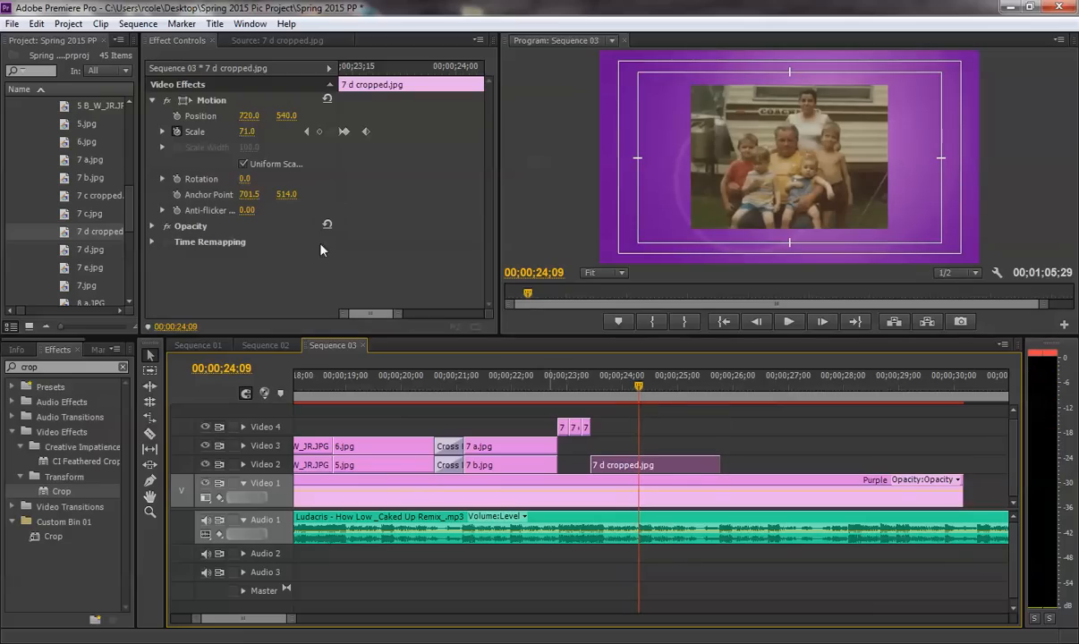
click(319, 133)
Step: Set the Scale of 7 d cropped.jpg to 105 one frame past the beat keyframe, at 00;00;24;10
drag(399, 316, 428, 316)
click(823, 323)
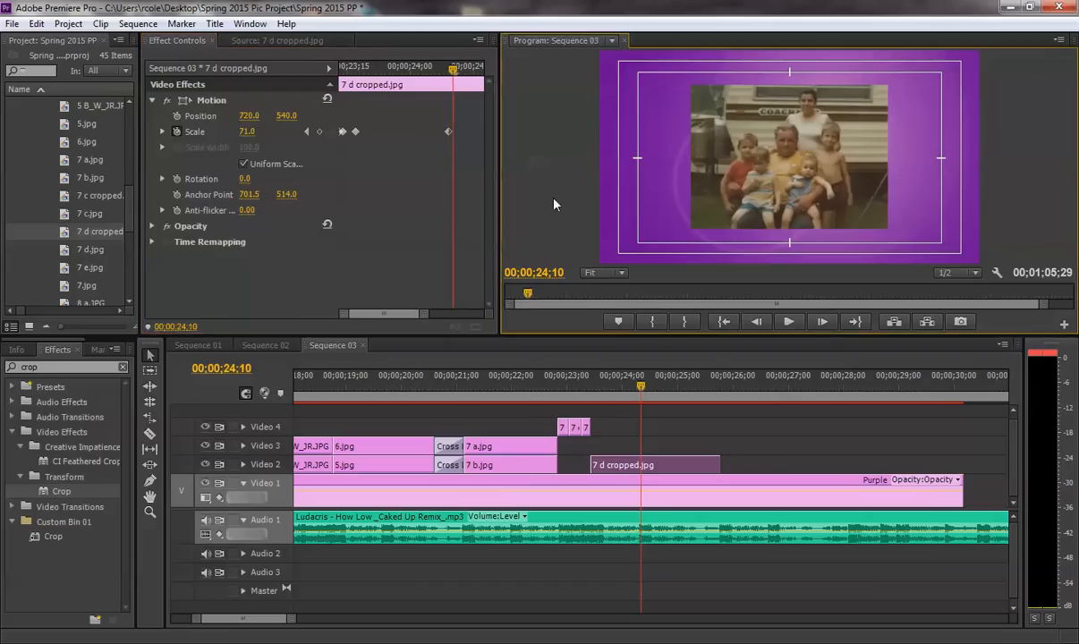
drag(247, 132, 277, 131)
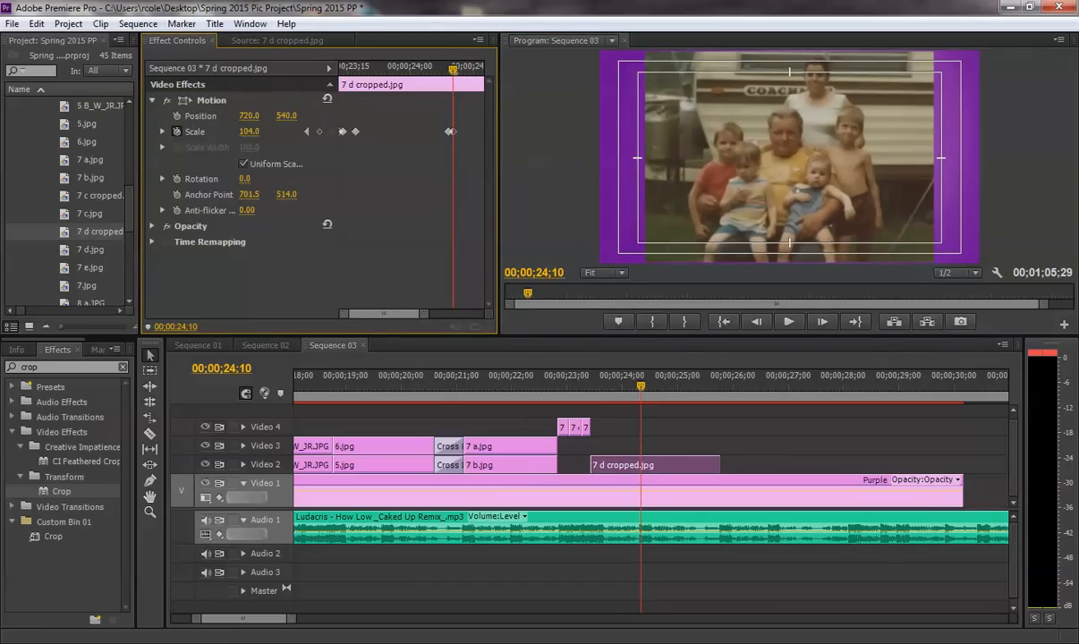
click(251, 132)
text(105)
key(Return)
Step: Advance three frames to 00;00;24;13 and open the Scale value of 7 d cropped.jpg for editing
click(823, 321)
click(823, 321)
click(822, 321)
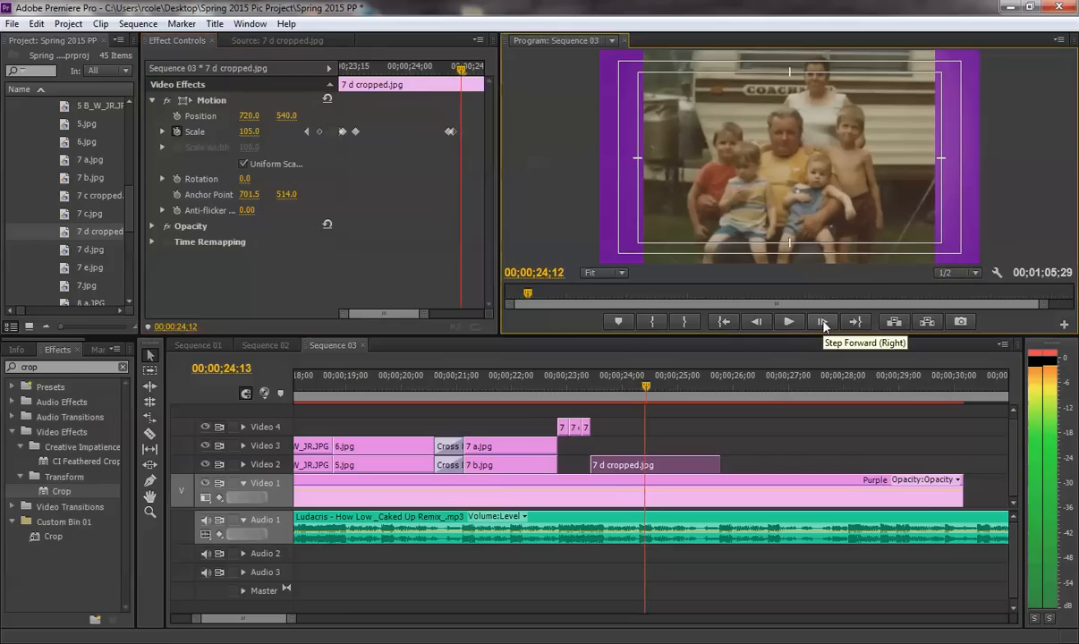
click(247, 132)
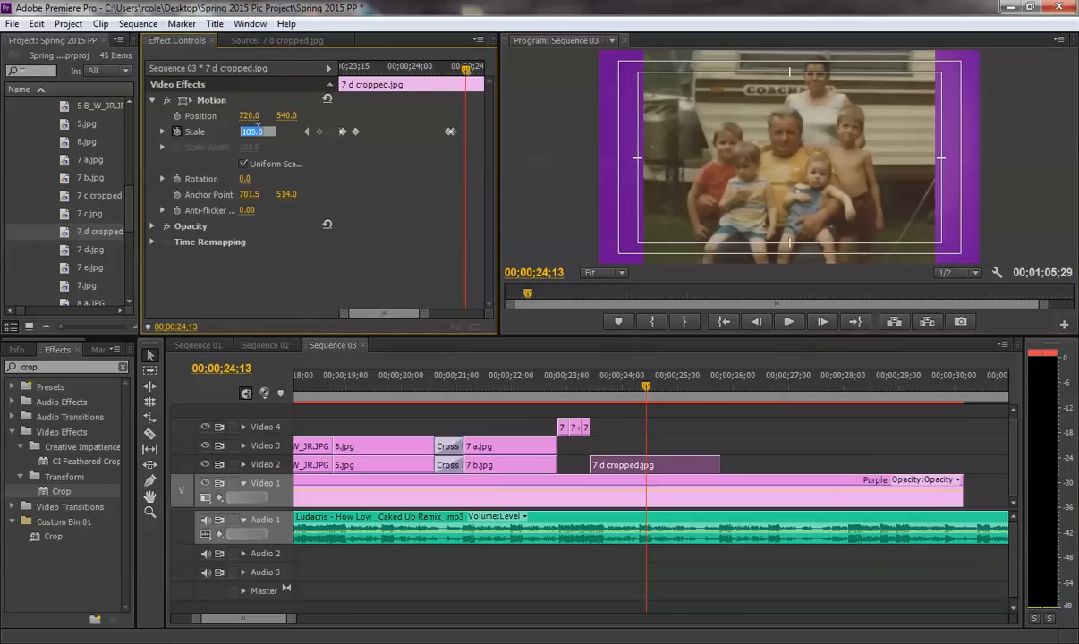
Step: Set the scale of the 7 d cropped.jpg clip to 71 at 00;00;24;13 and play back the zoom animation
text(71)
key(Return)
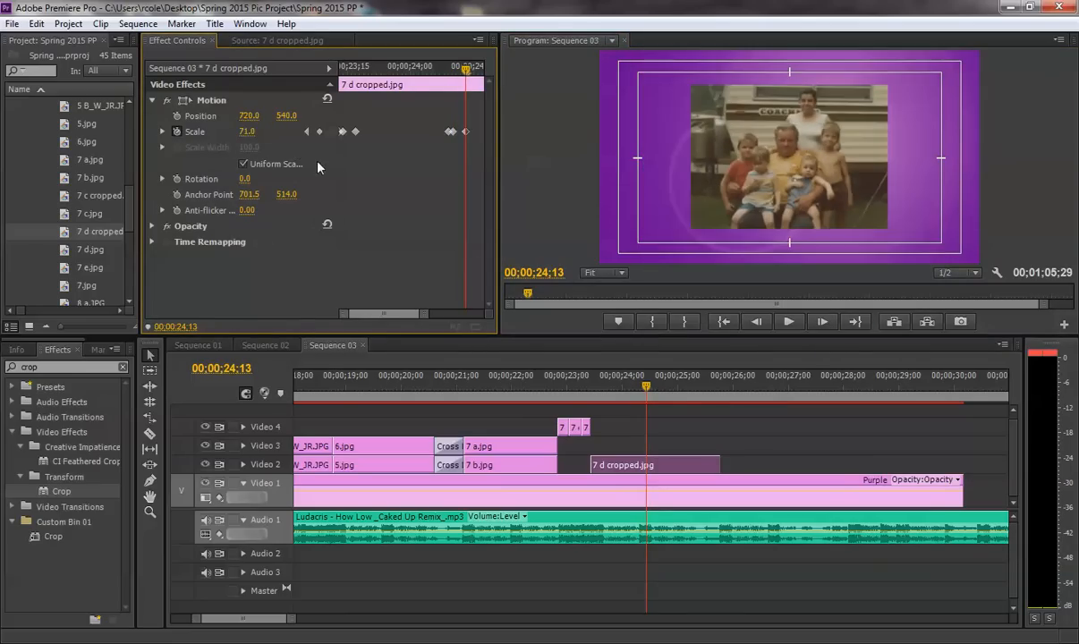
click(573, 380)
key(space)
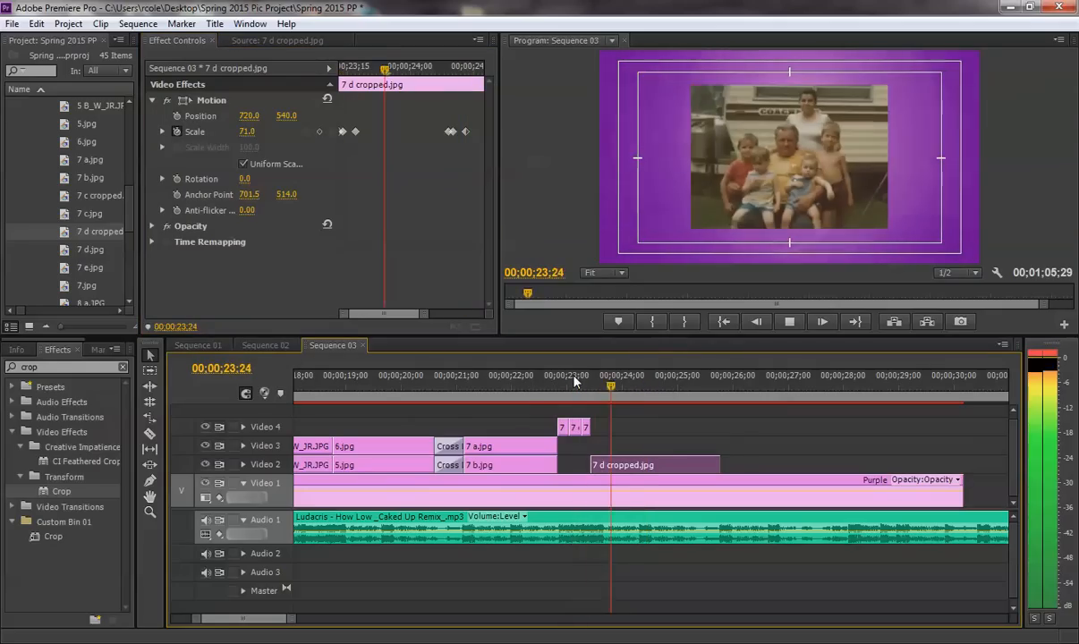
key(space)
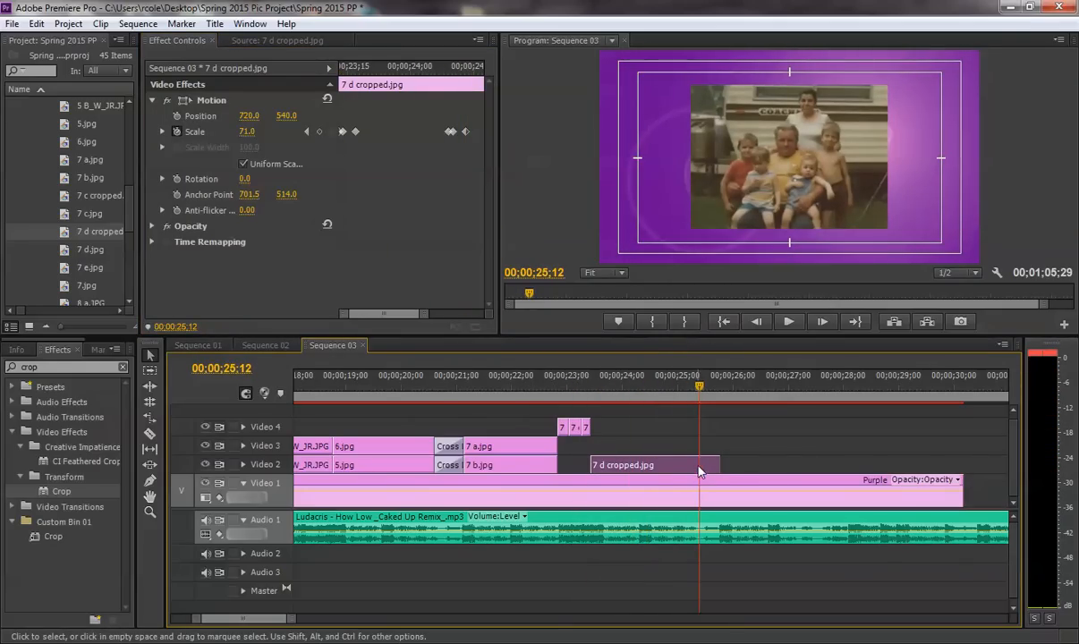
Step: Review the Cross Dissolve between 7 d cropped.jpg and 7 e.jpg in Sequence 01
click(197, 346)
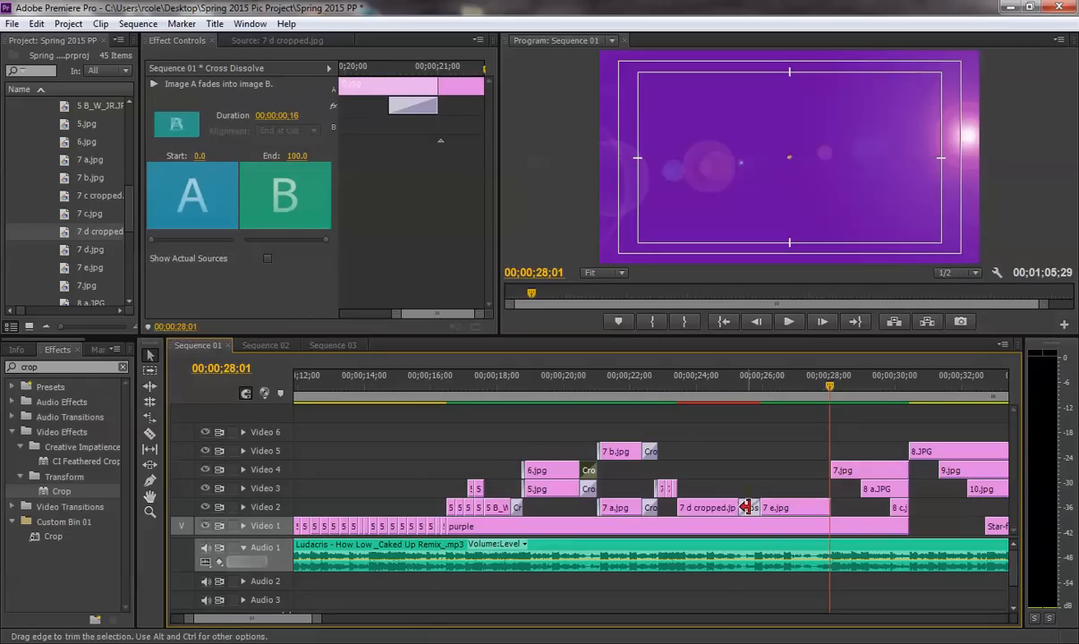
click(729, 381)
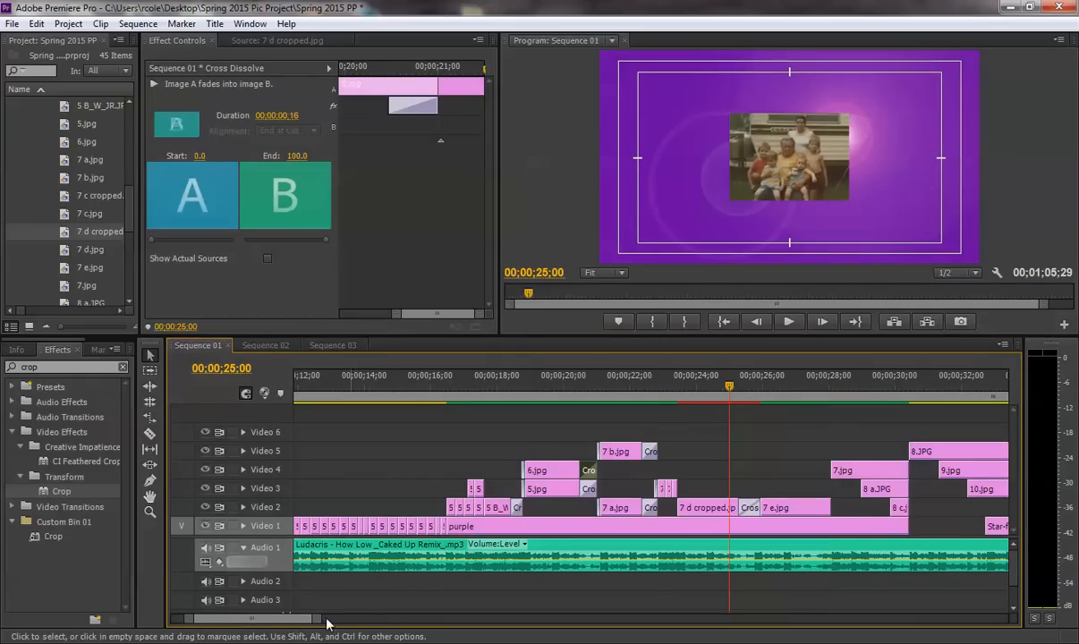
drag(313, 618, 282, 619)
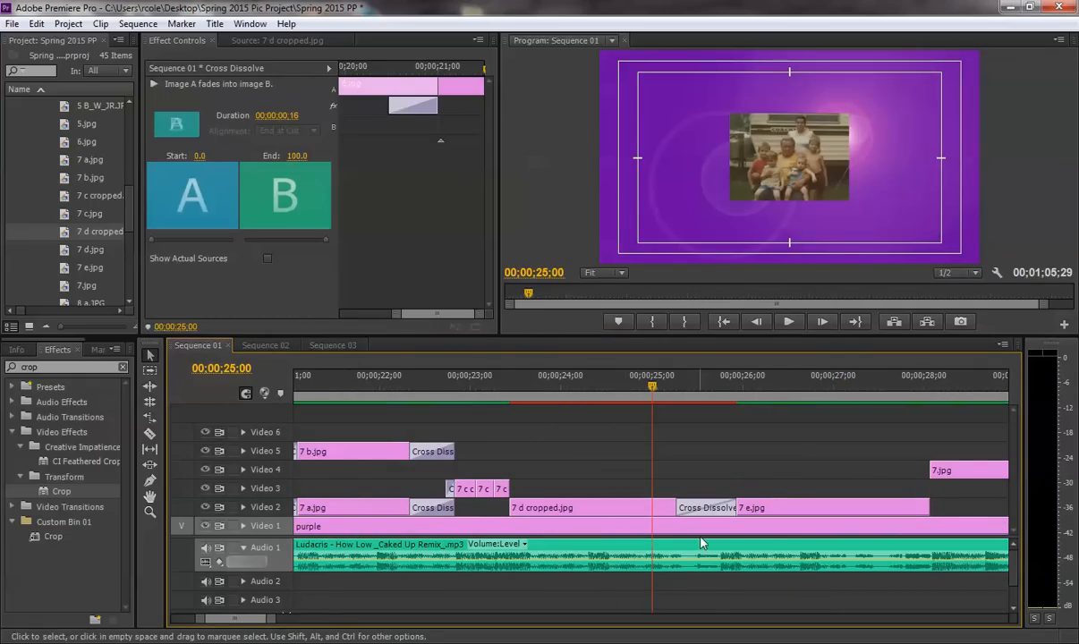
key(space)
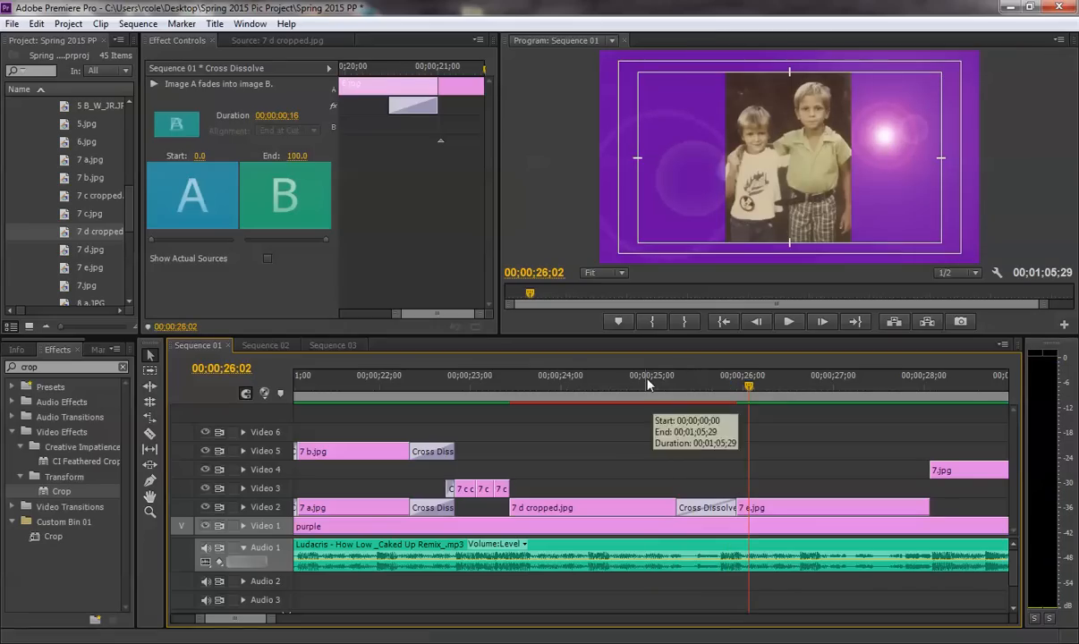
click(695, 383)
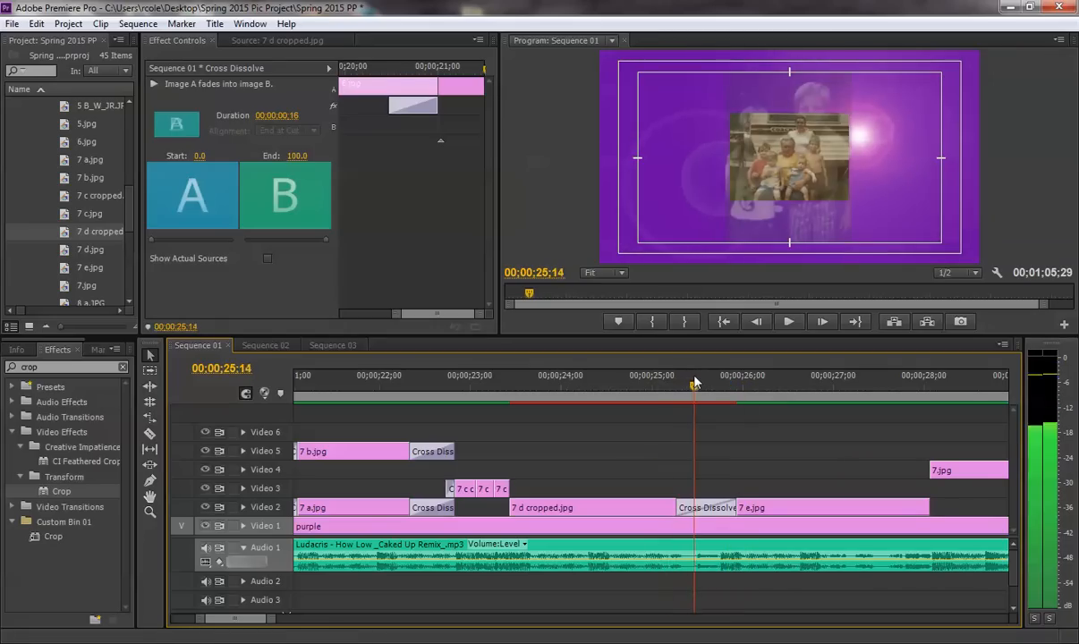
drag(695, 383, 649, 374)
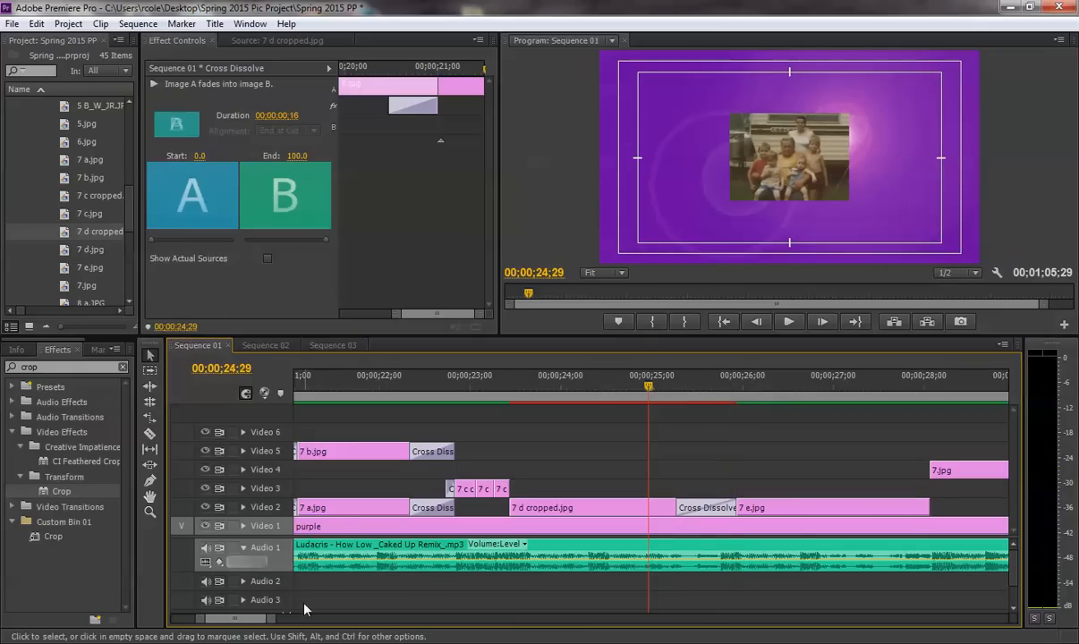
drag(291, 620, 297, 620)
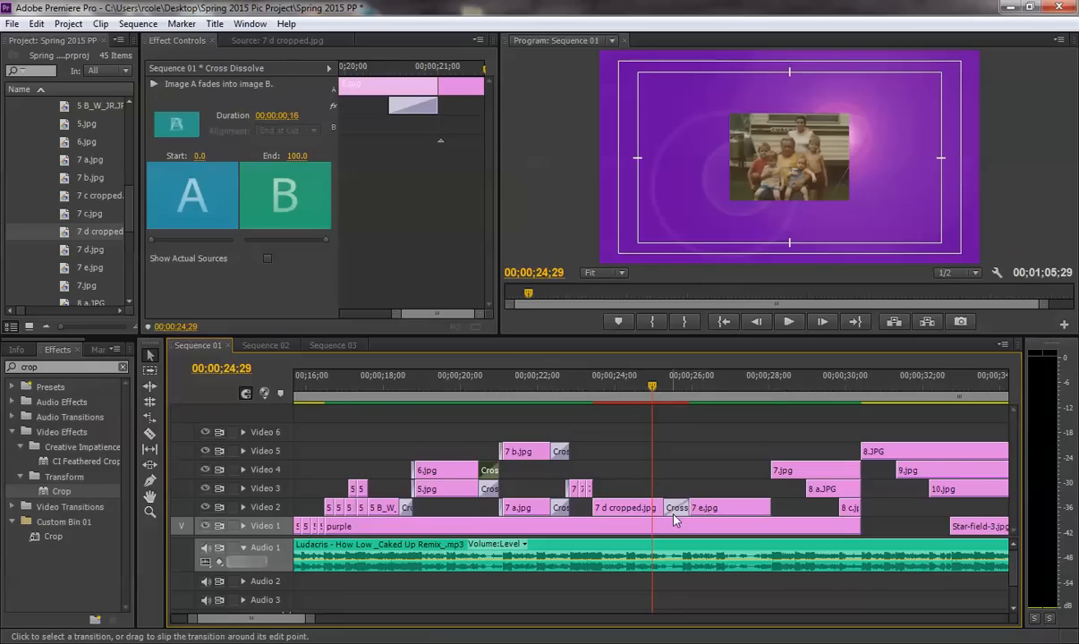
Step: Clear the crop effects search, return to Sequence 03 and list the 3D Motion video transitions
click(121, 368)
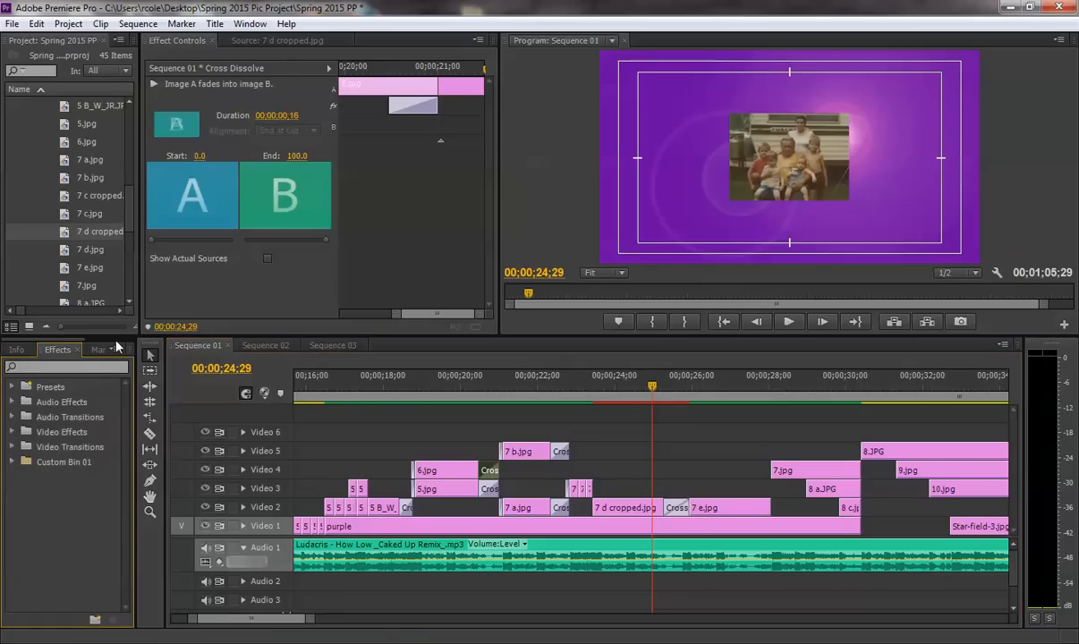
drag(114, 345, 109, 311)
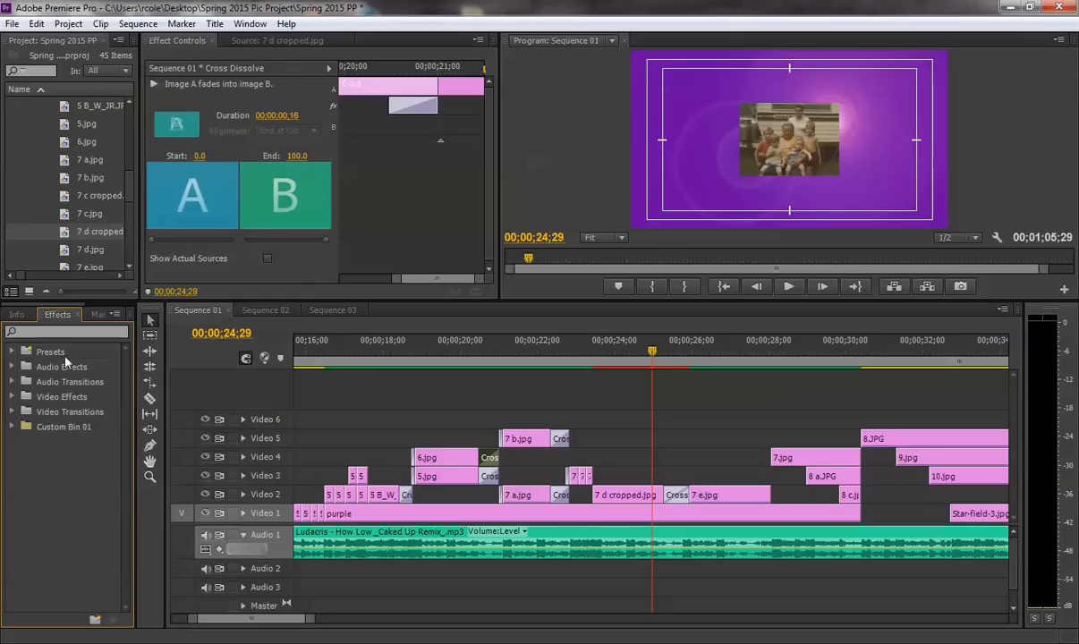
key(ctrl+s)
click(14, 412)
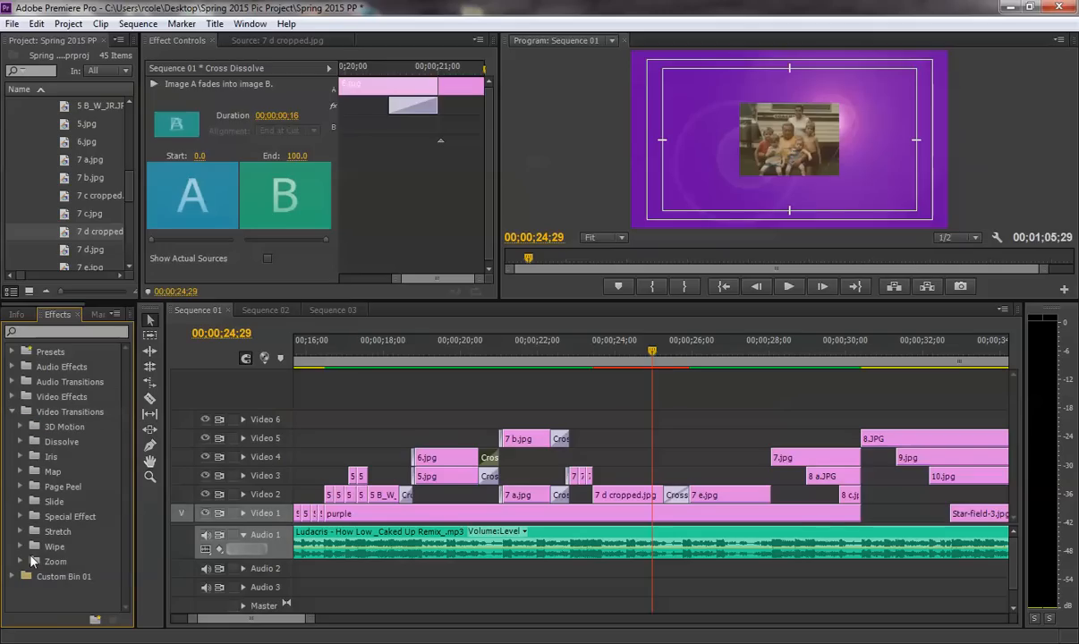
click(331, 309)
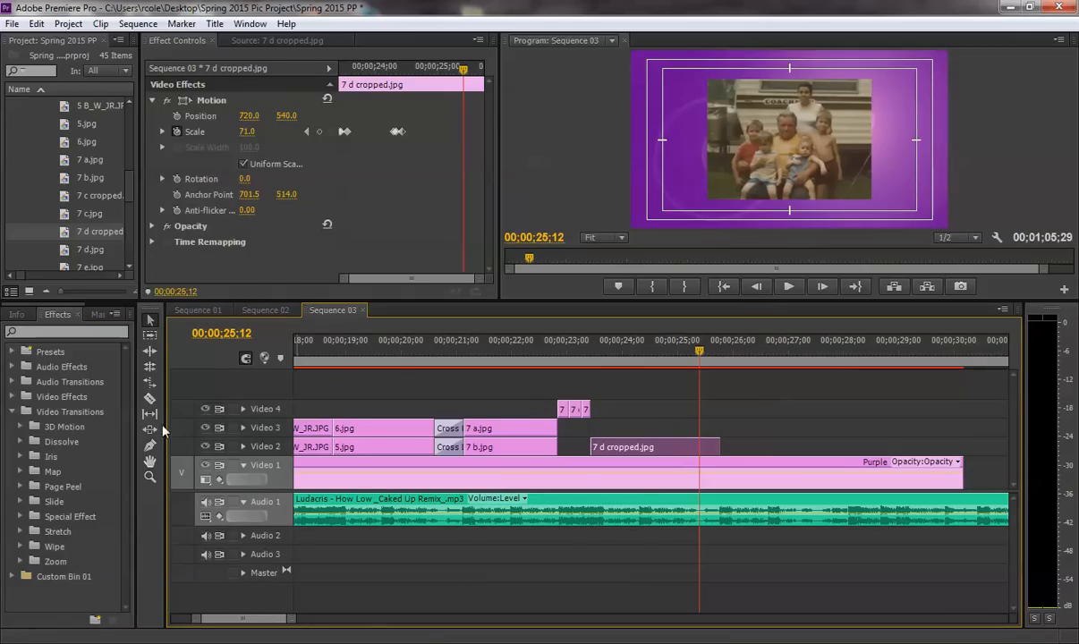
click(22, 428)
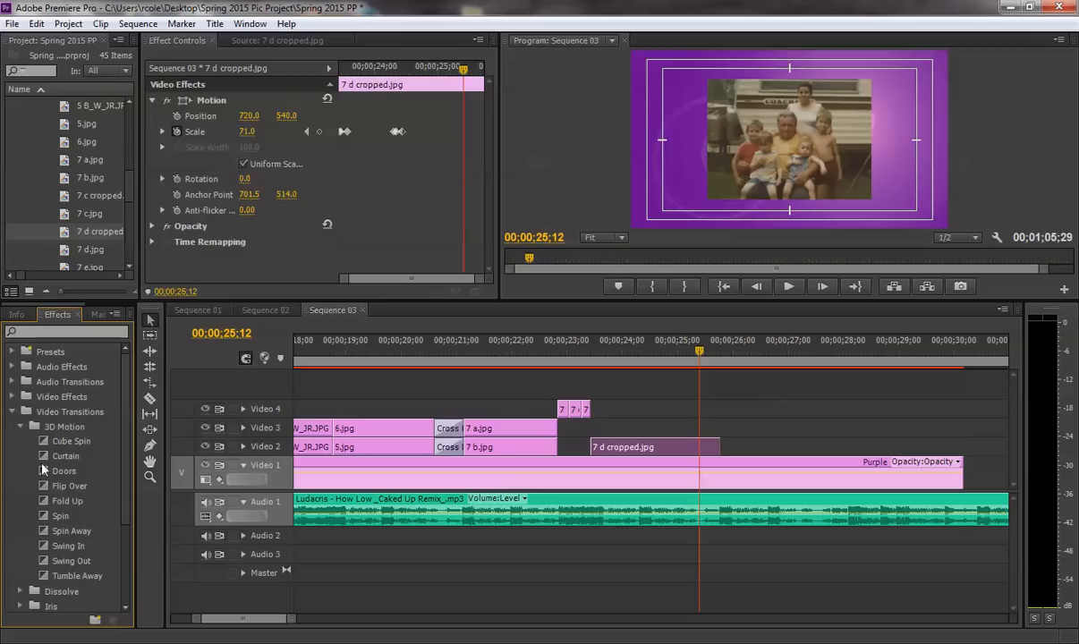
Step: Try the Curtain transition at the end of the 7 d cropped.jpg clip, preview it and remove it
drag(65, 455, 713, 443)
drag(667, 357, 694, 356)
click(684, 447)
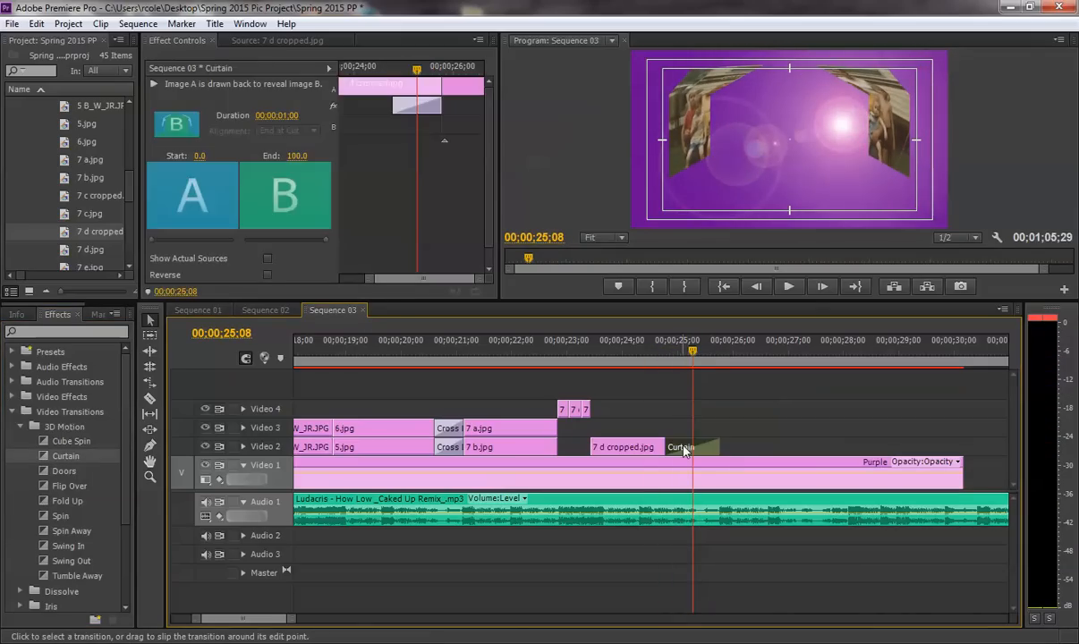
key(Delete)
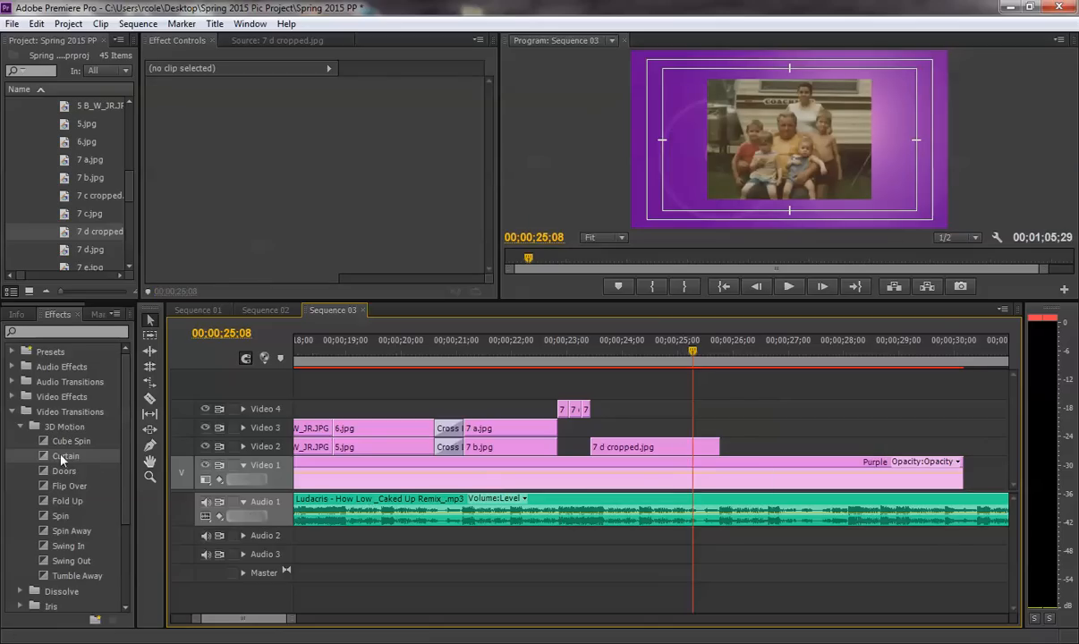
Step: Try the Doors transition at the start of the 7 d cropped.jpg clip, preview it and remove it
drag(44, 476, 596, 447)
drag(587, 358, 650, 358)
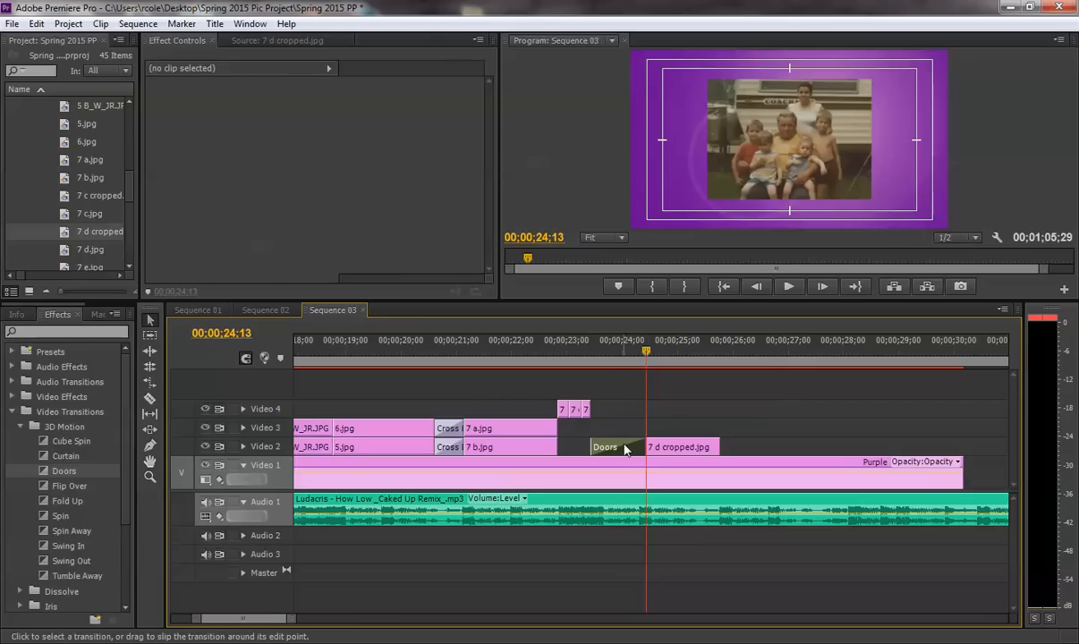
click(625, 450)
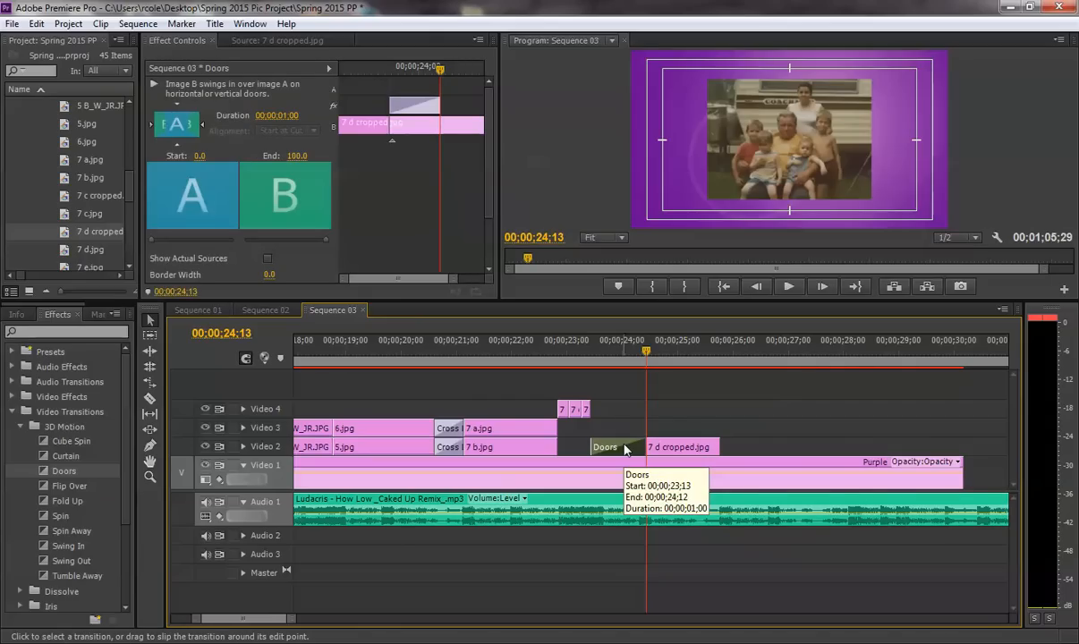
key(Delete)
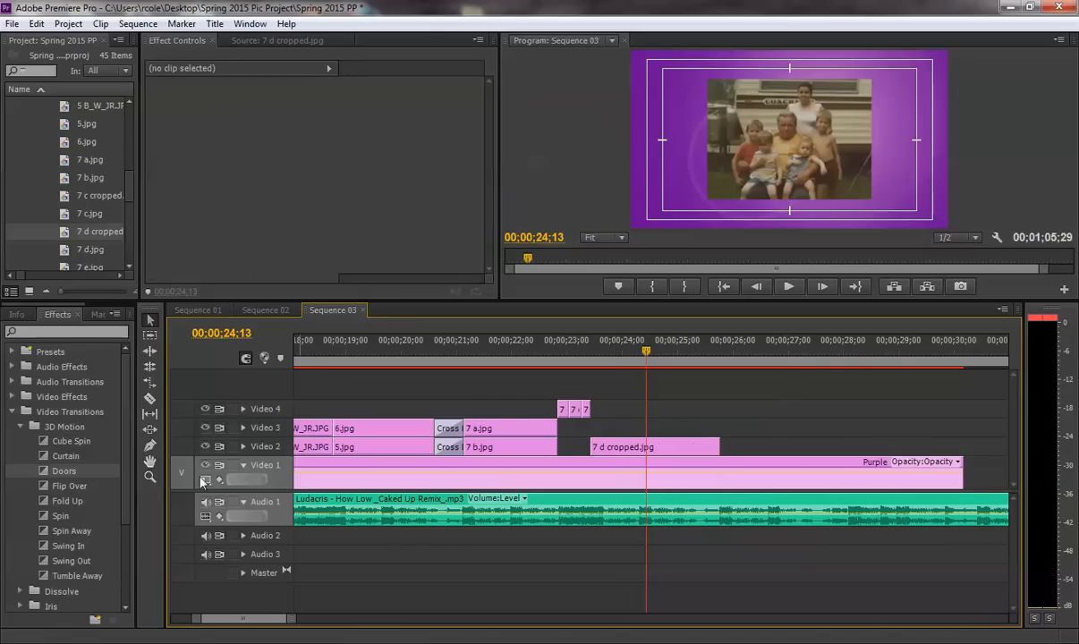
Step: Apply the Tumble Away transition to the end of the 7 d cropped.jpg clip and preview it with its settings shown
drag(49, 577, 714, 447)
mouse_move(654, 358)
mouse_down()
mouse_move(699, 353)
mouse_move(663, 352)
mouse_move(673, 352)
mouse_up()
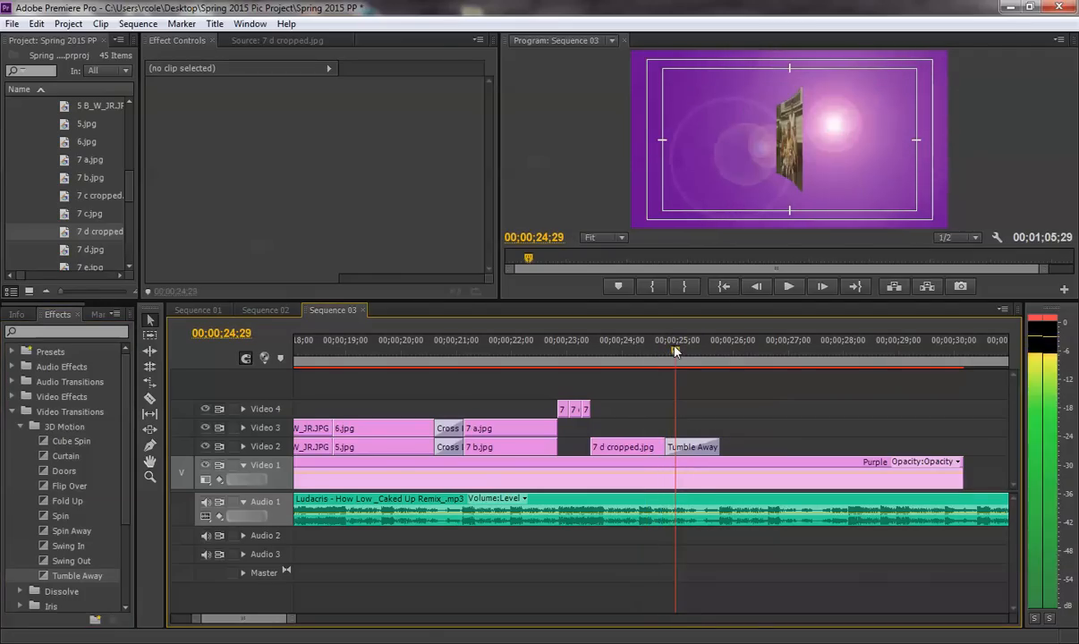
click(697, 448)
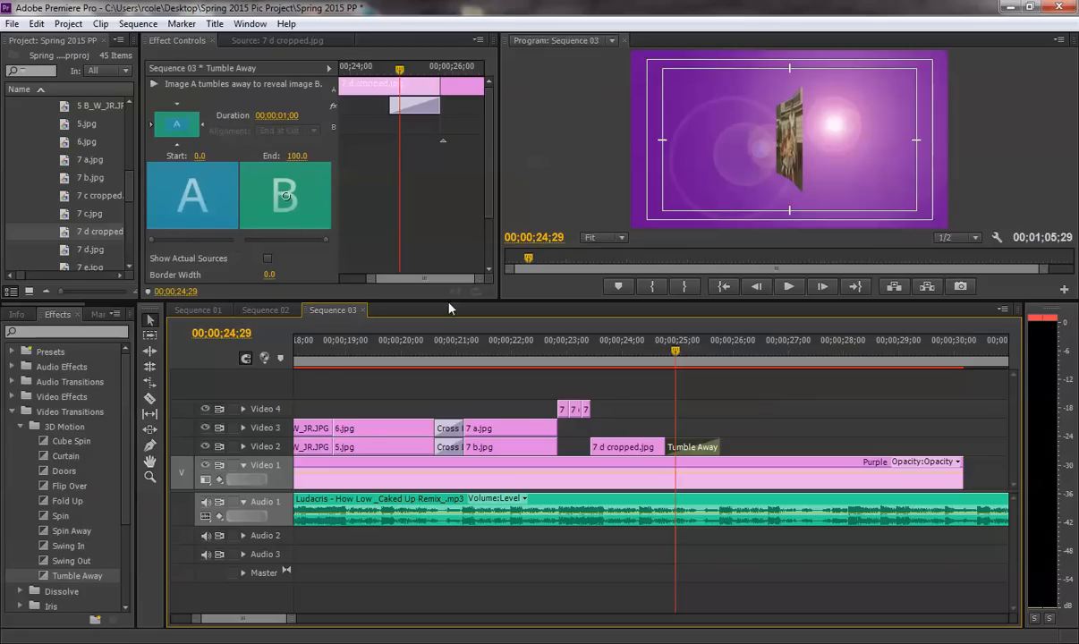
drag(345, 300, 345, 372)
mouse_move(677, 421)
mouse_down()
mouse_move(658, 420)
mouse_move(673, 421)
mouse_up()
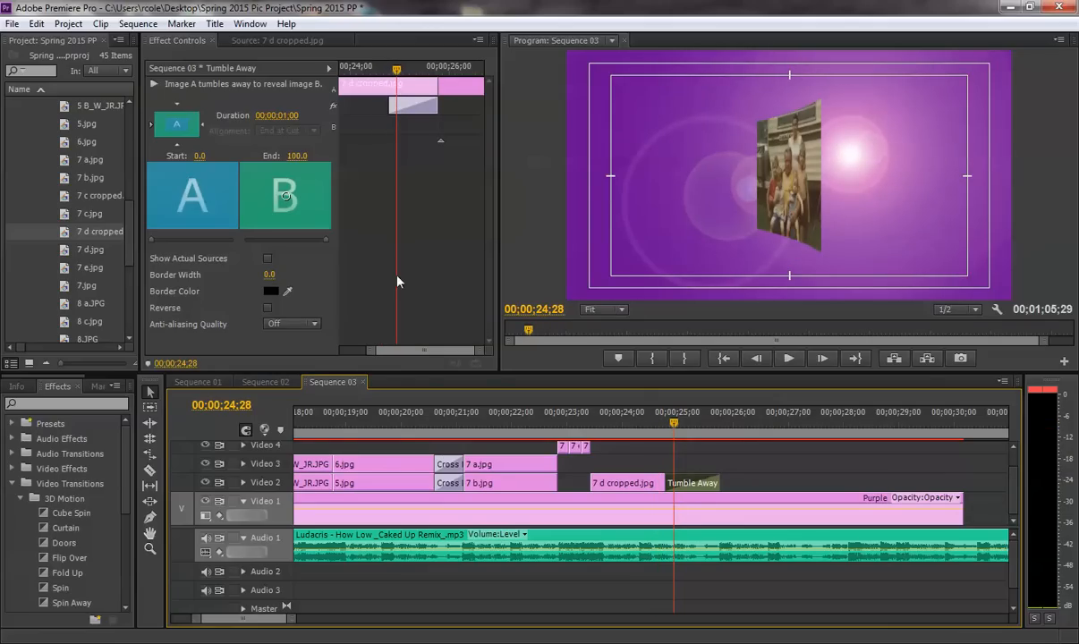
click(695, 422)
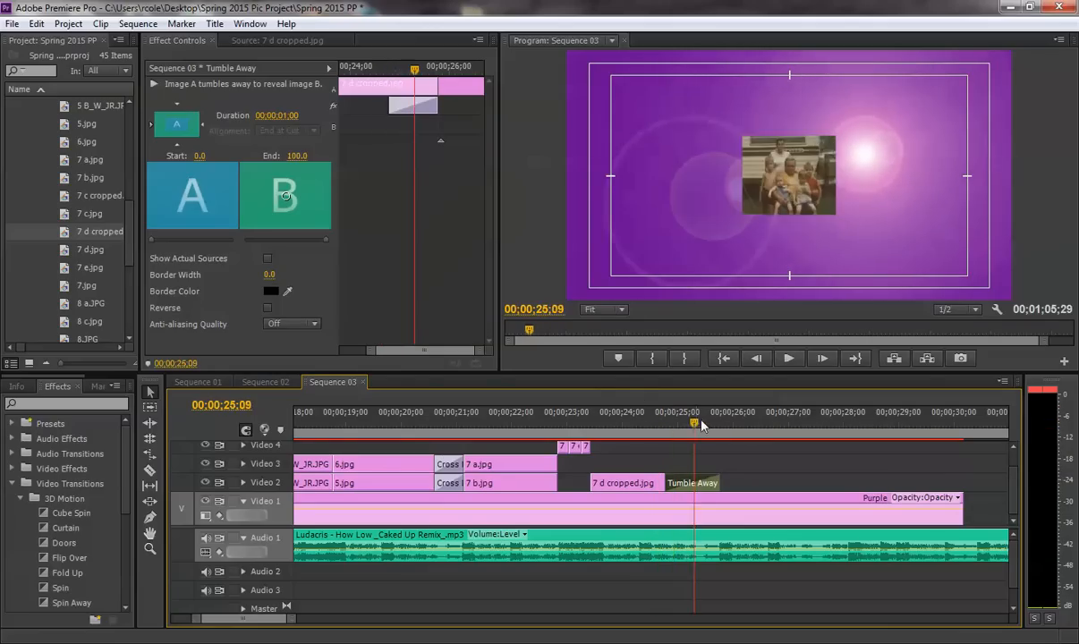
drag(696, 418, 684, 421)
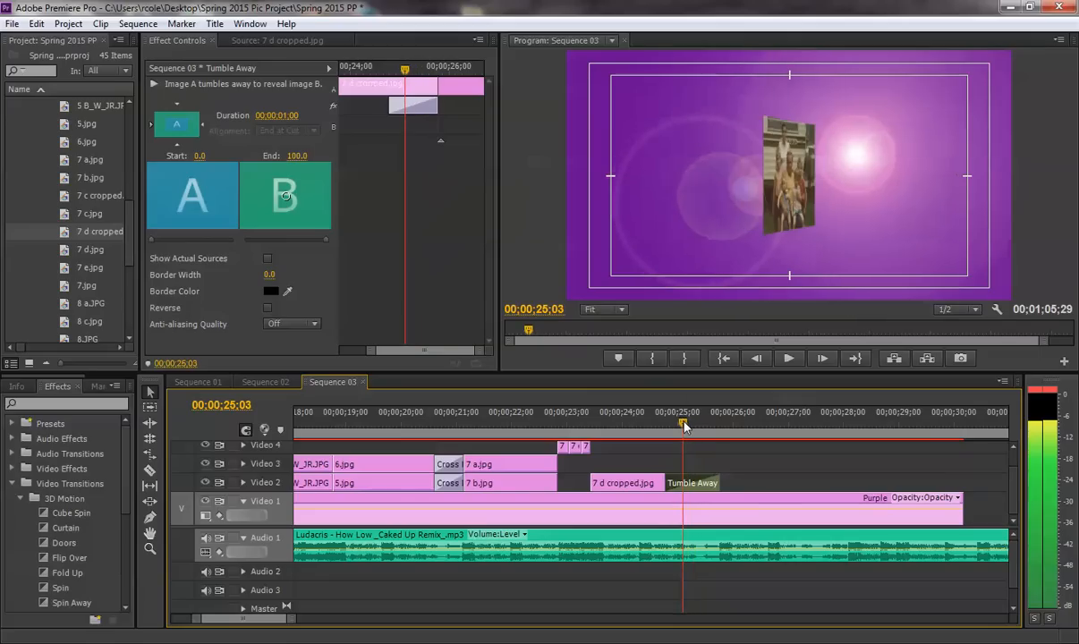
Step: Try shifting the Tumble Away vanishing point off-centre in image B, preview the motion and undo the shift
drag(285, 196, 311, 189)
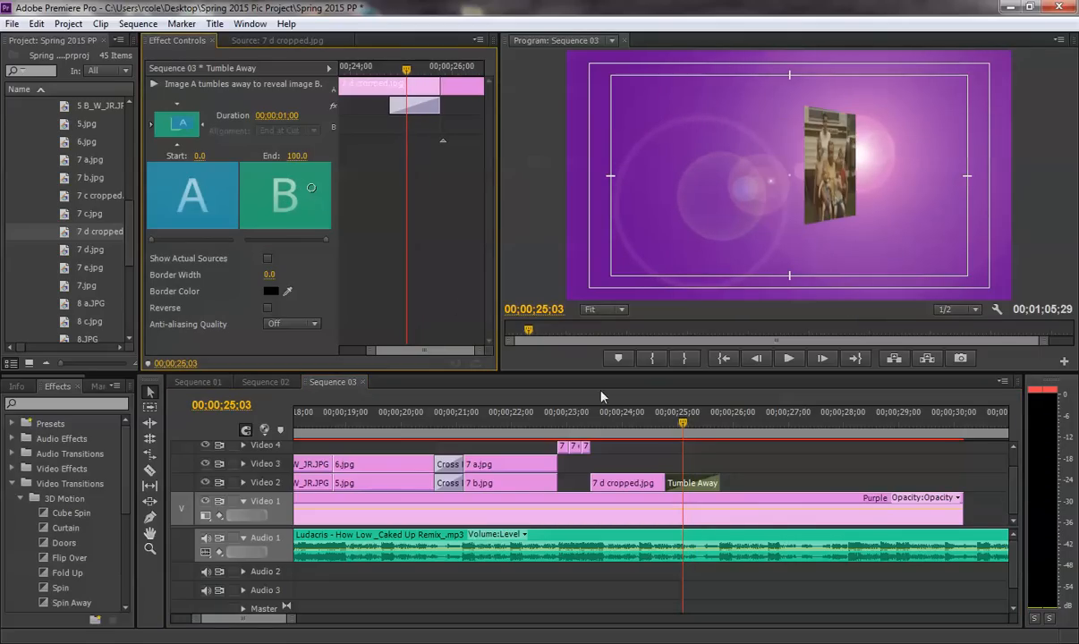
click(702, 422)
drag(703, 424, 679, 422)
key(ctrl+z)
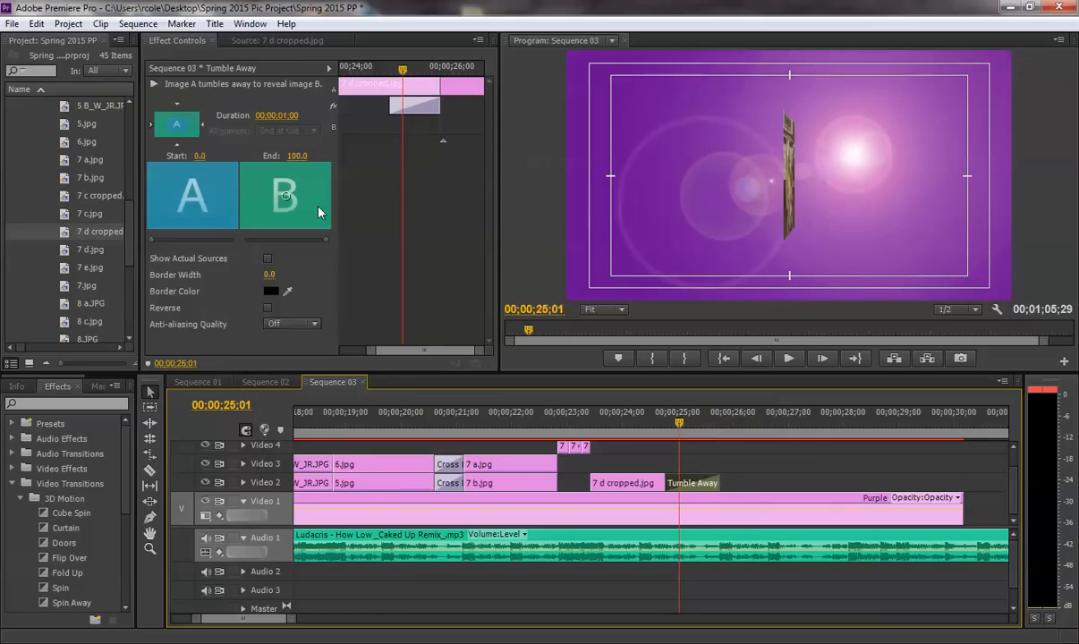
Step: Give the Tumble Away transition a white border with a width of 3.3 and preview it
click(270, 292)
drag(393, 394, 373, 452)
click(693, 248)
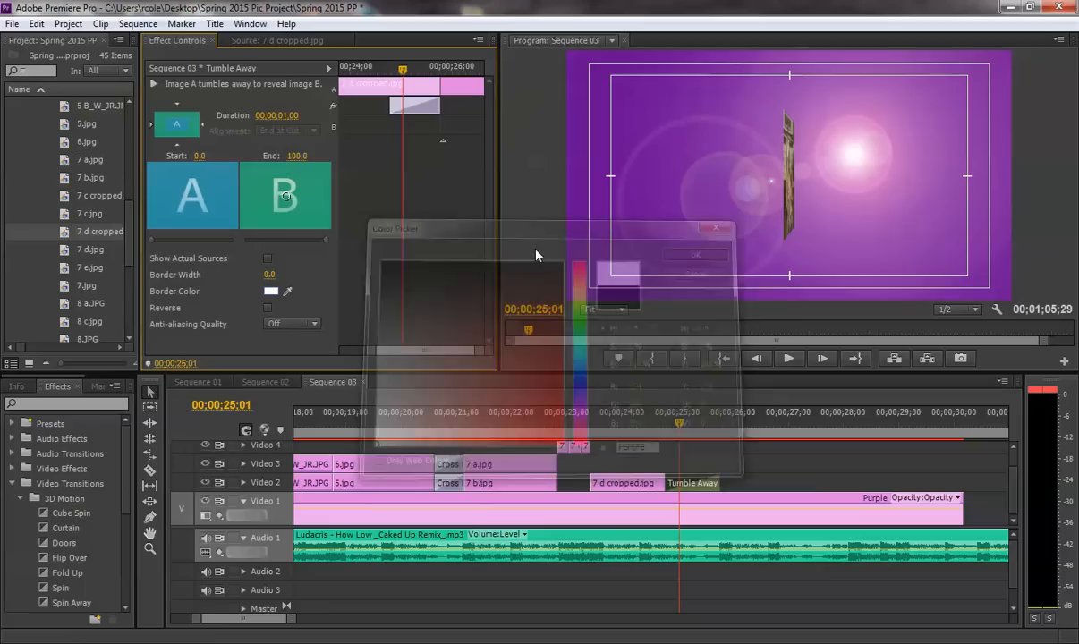
drag(269, 277, 276, 277)
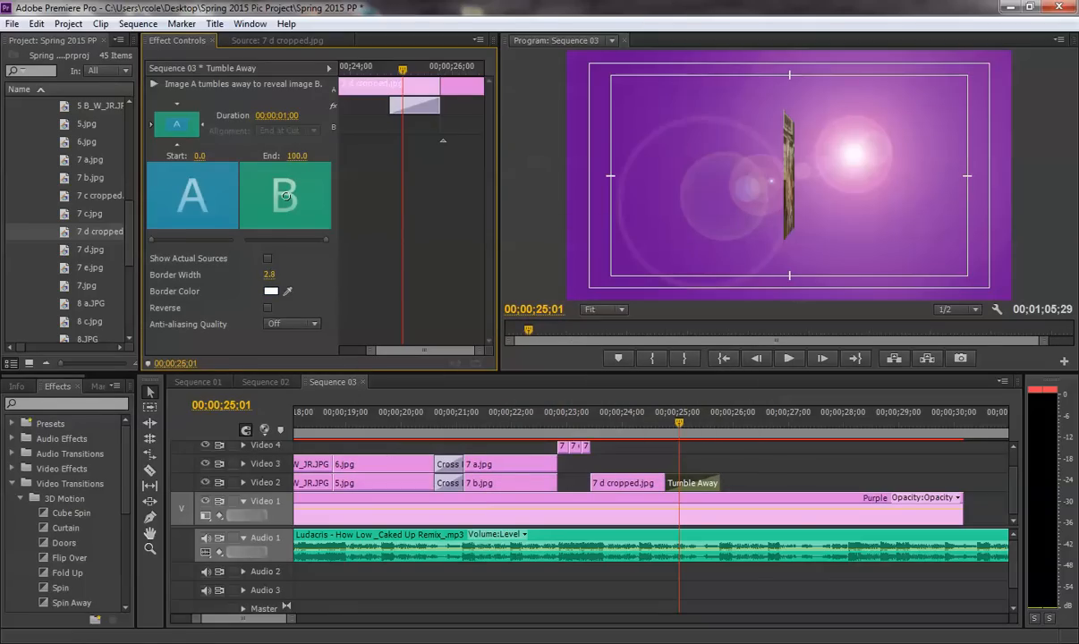
drag(669, 426, 695, 426)
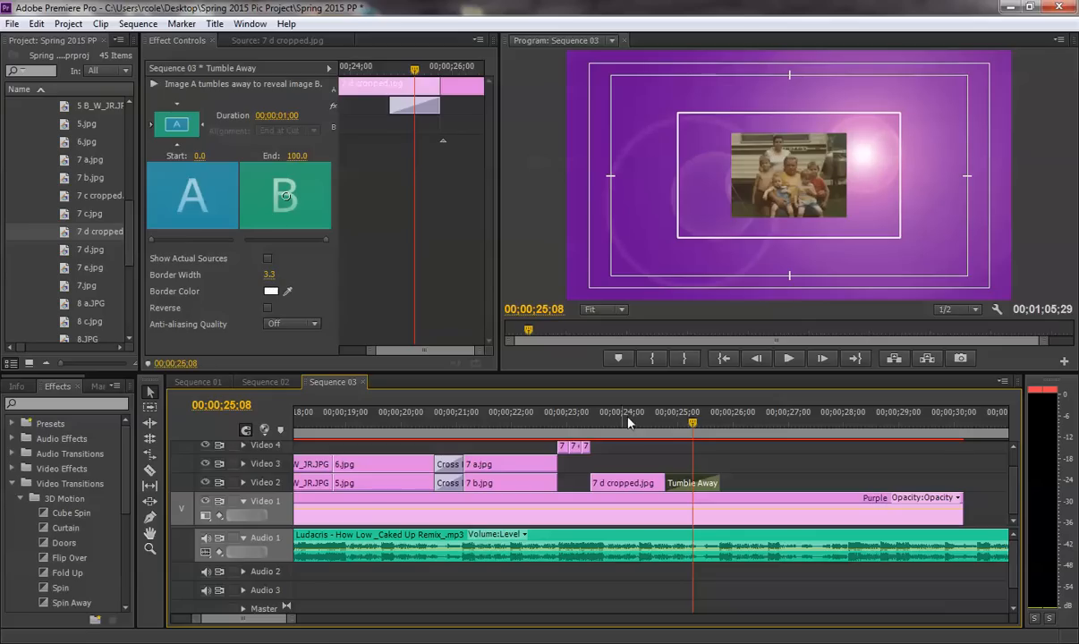
Step: Reverse the Tumble Away transition, preview it and delete it from the 7 d cropped.jpg clip
click(267, 308)
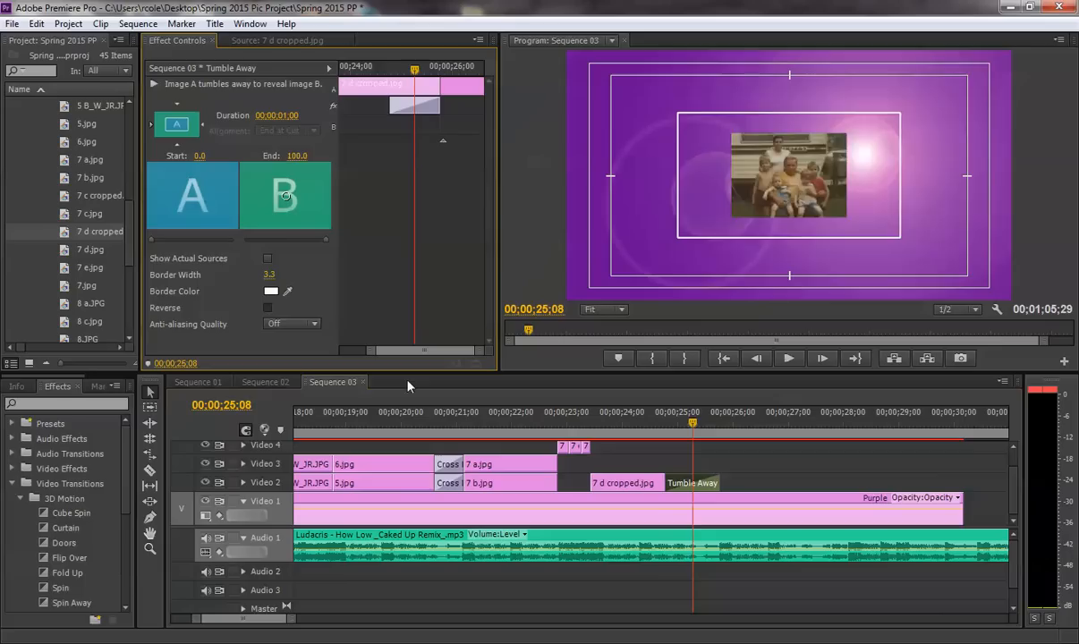
click(676, 424)
drag(675, 424, 682, 426)
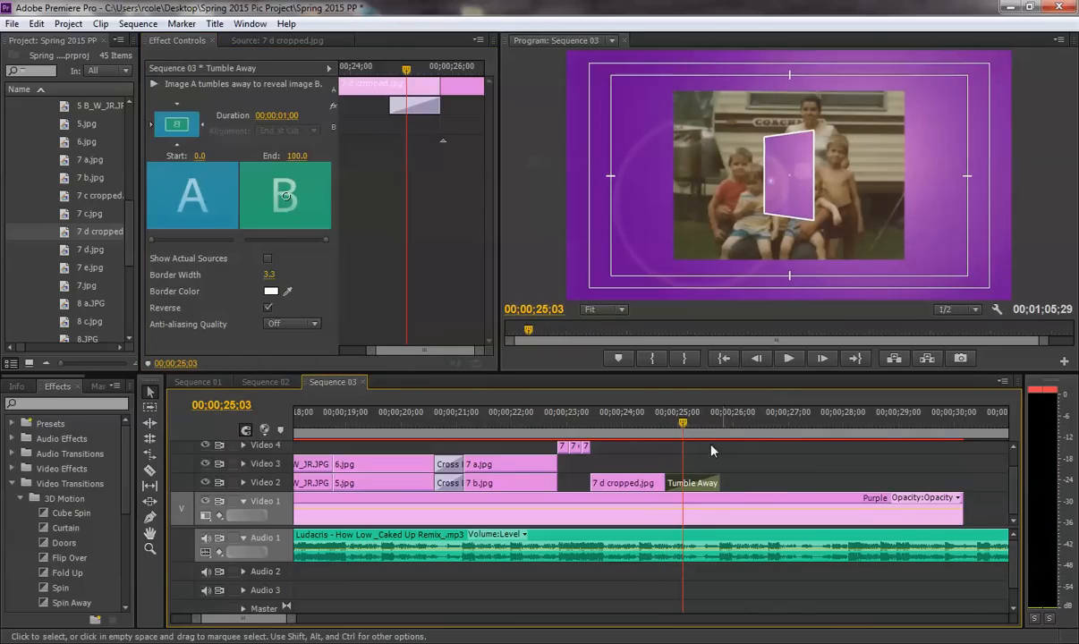
click(677, 424)
drag(678, 424, 647, 424)
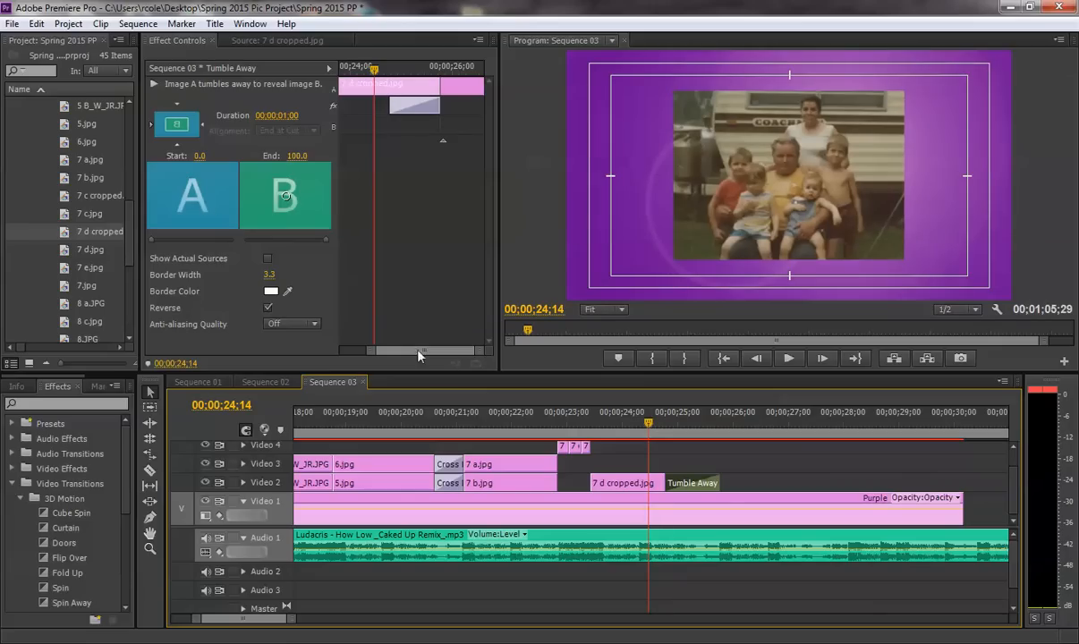
key(Delete)
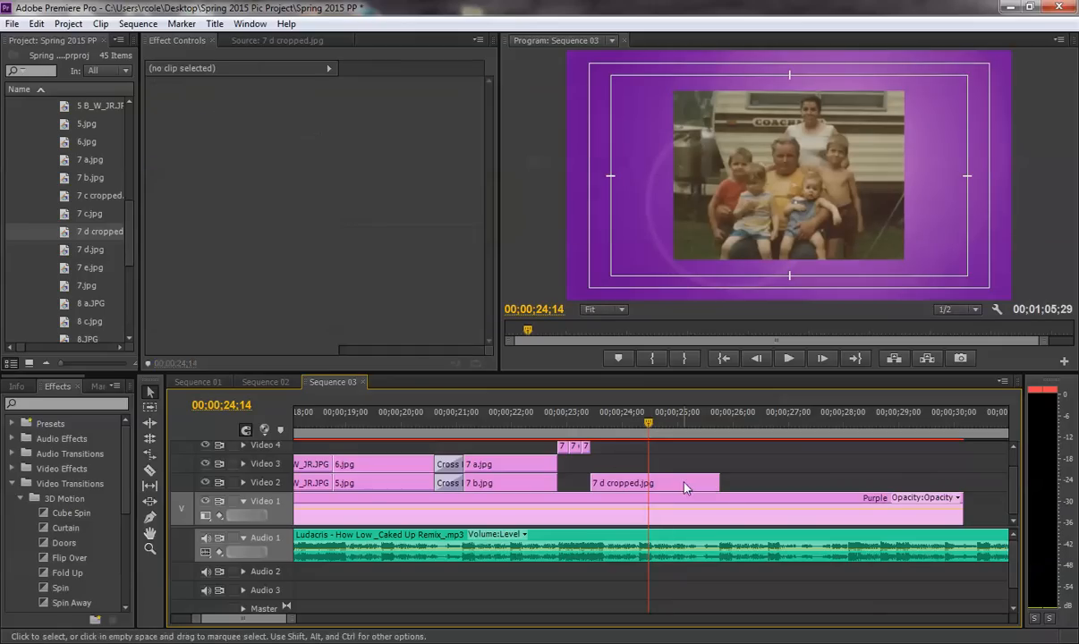
Step: Apply the Iris Round transition to the end of the 7 d cropped.jpg clip and preview it with its settings shown
click(21, 500)
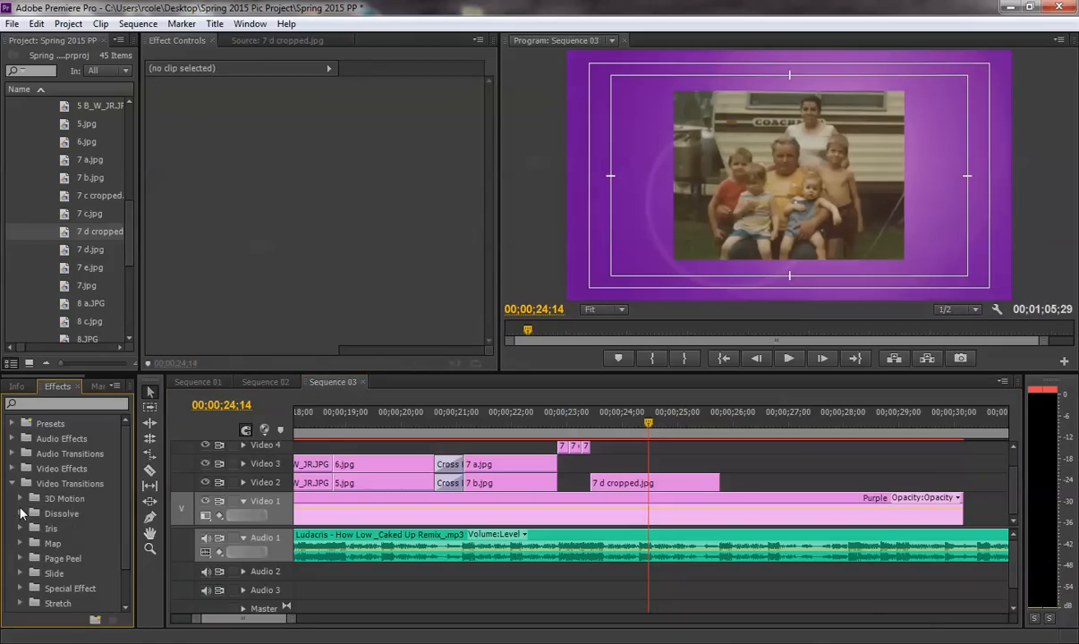
click(22, 514)
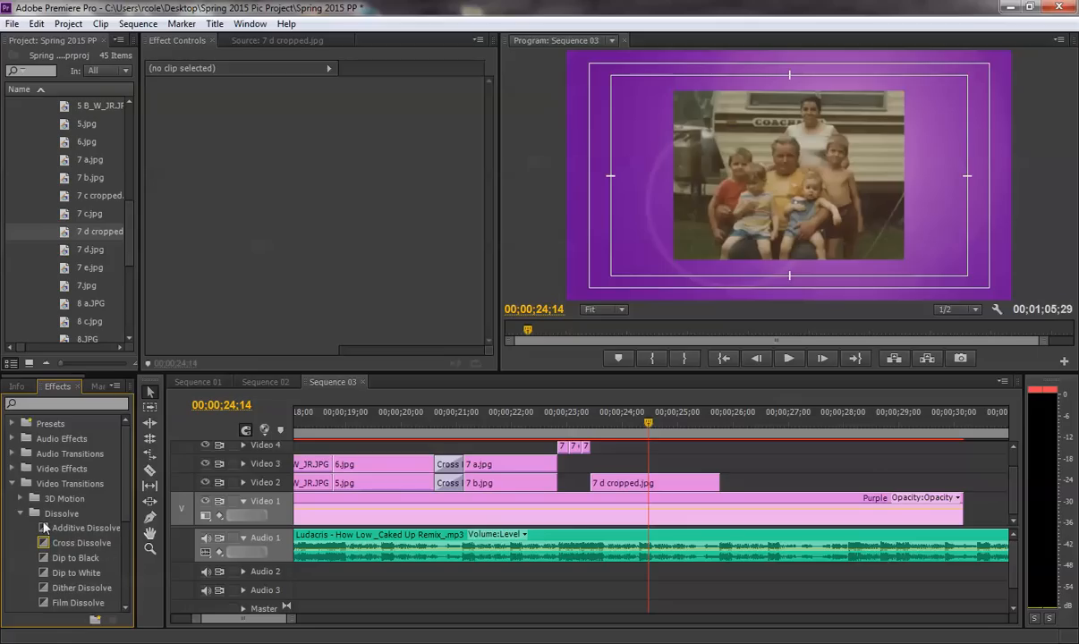
click(22, 514)
click(22, 528)
scroll(72, 517, down, 3)
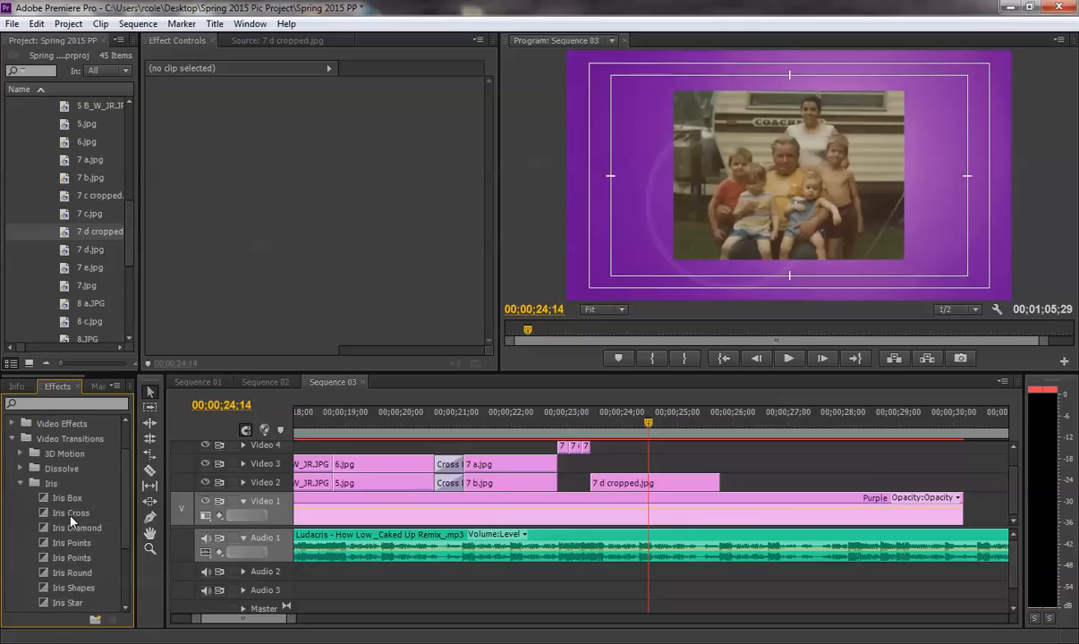
scroll(72, 520, down, 1)
drag(67, 542, 680, 463)
drag(650, 423, 682, 423)
click(694, 483)
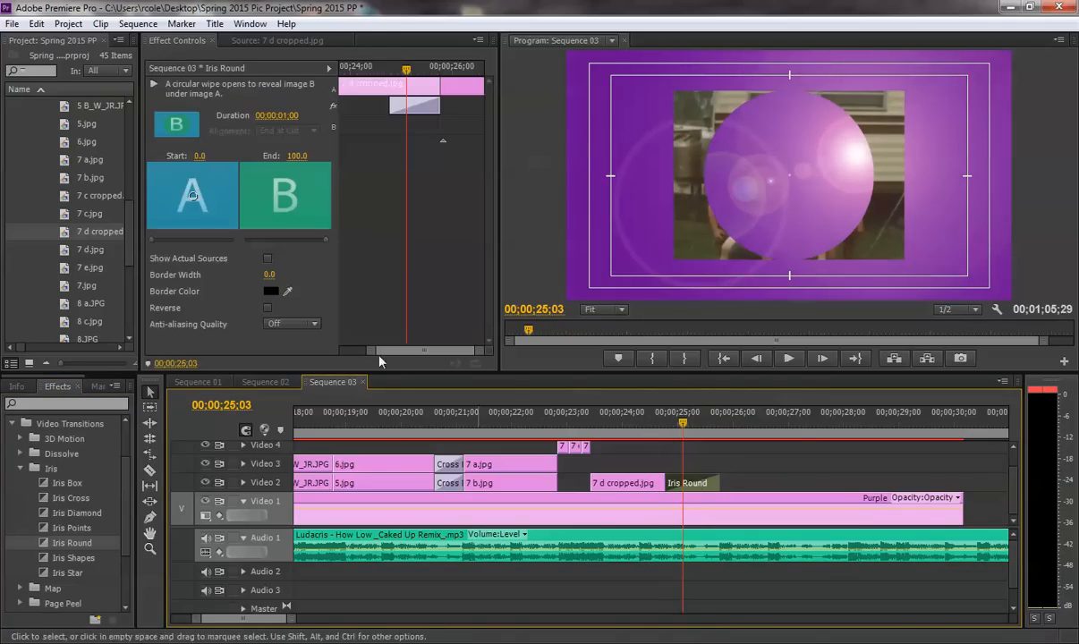
Step: Reverse the Iris Round transition and give it a white border with a width of 2.6
click(268, 308)
drag(665, 423, 699, 428)
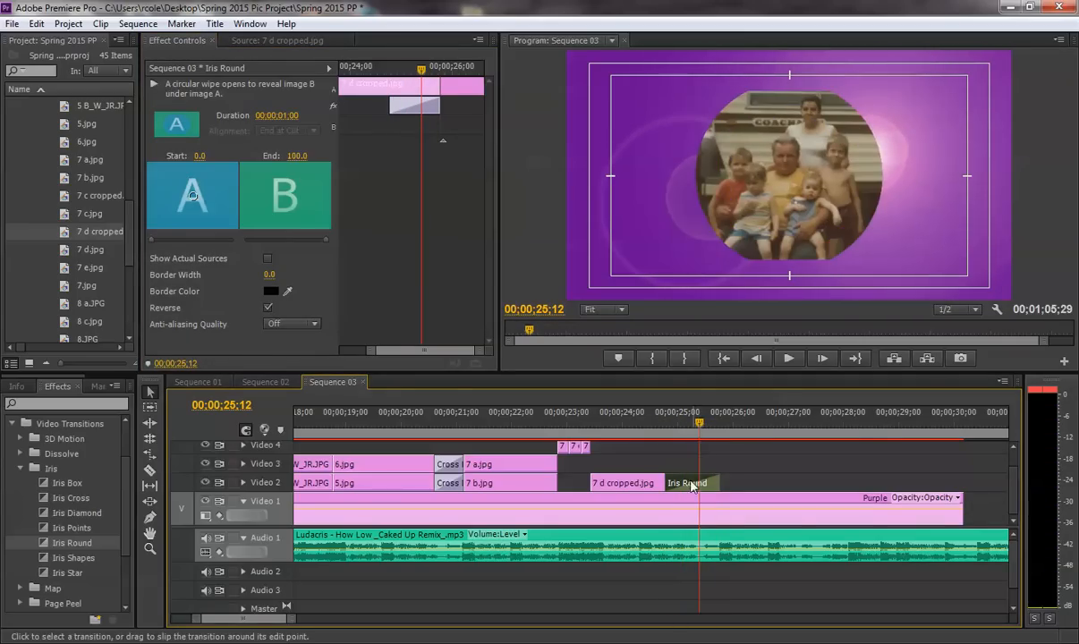
click(270, 291)
click(414, 421)
drag(411, 428, 374, 446)
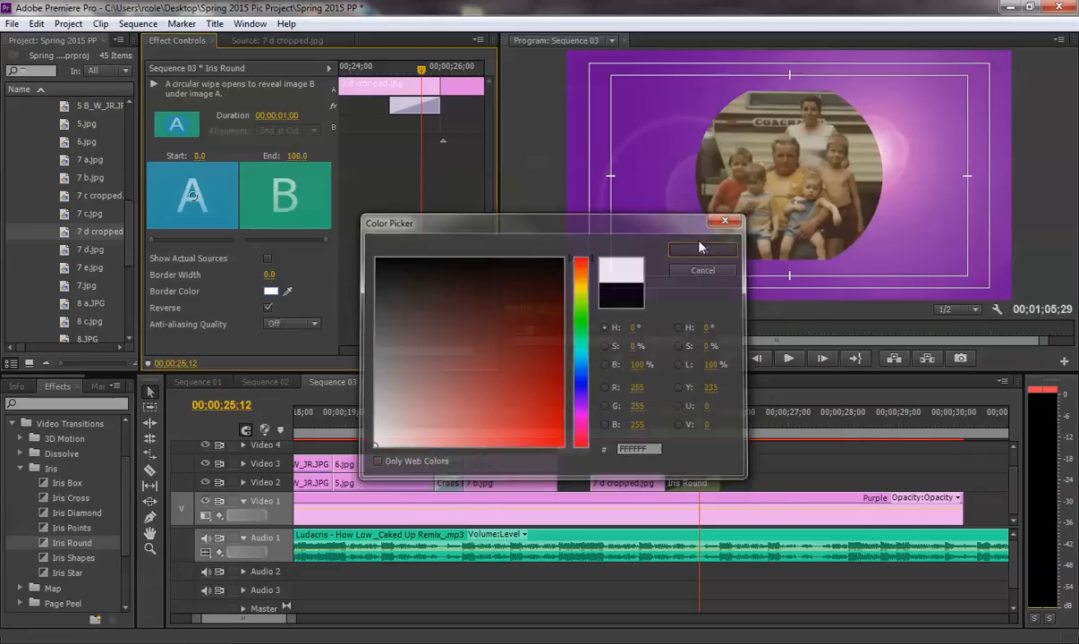
click(705, 248)
drag(270, 277, 299, 291)
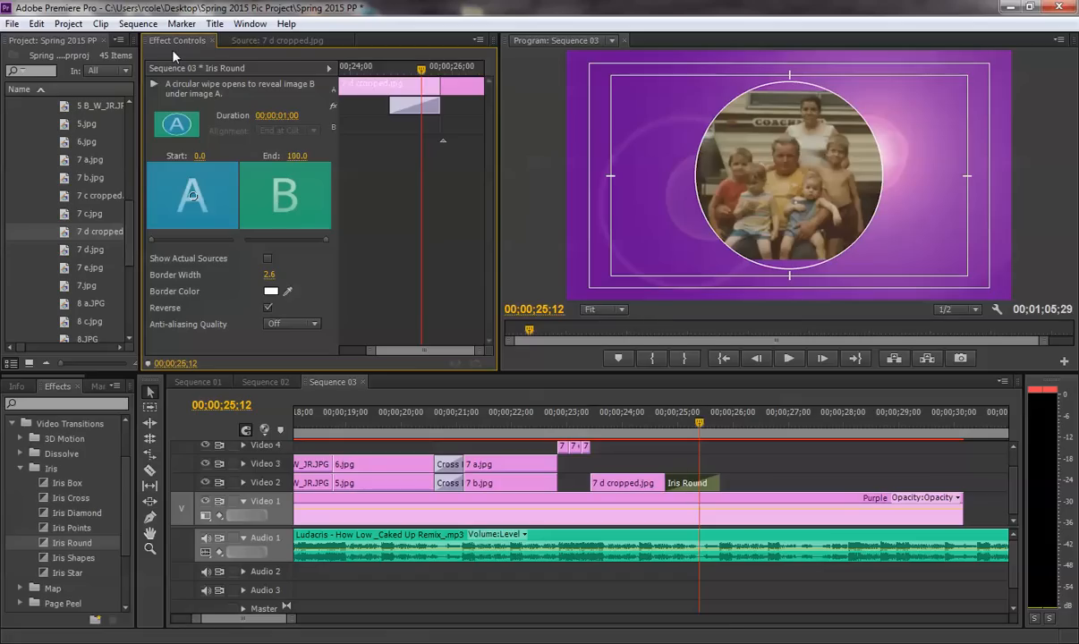
Step: Delete the Iris Round transition from the 7 d cropped.jpg clip
click(691, 486)
key(Delete)
click(21, 468)
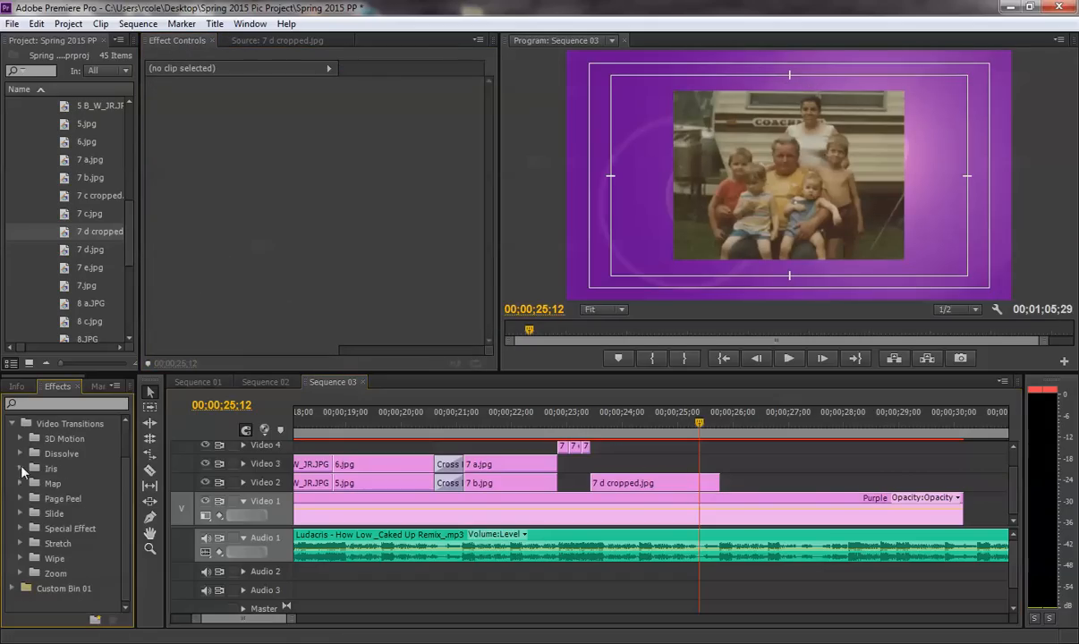
Step: Apply the 3D Motion Flip Over transition to the end of the 7 d cropped.jpg clip and preview it with its settings shown
click(21, 514)
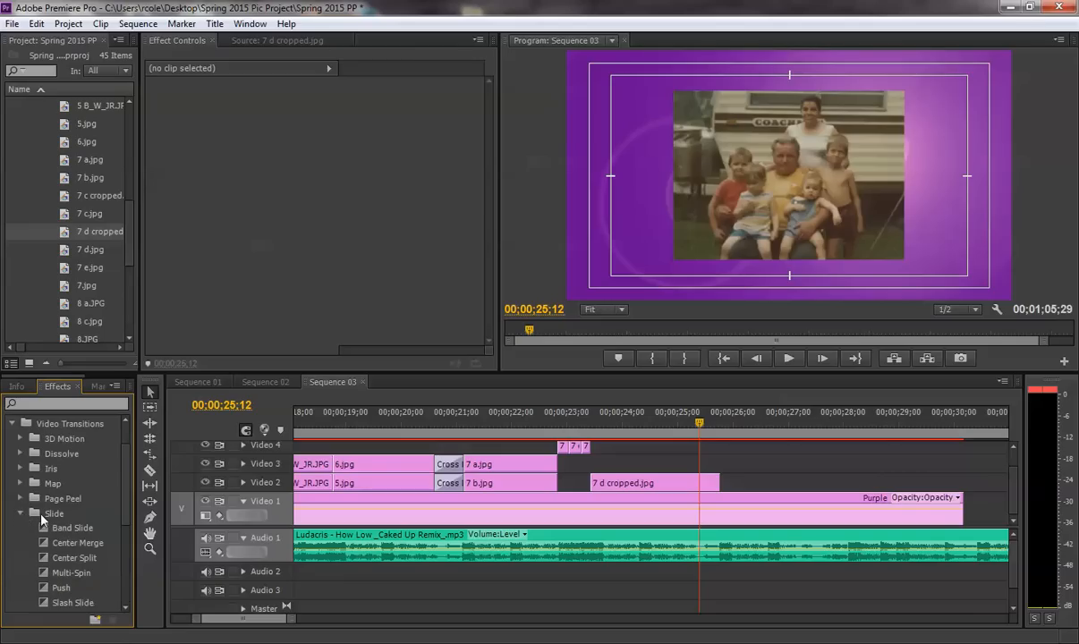
click(21, 514)
scroll(22, 501, up, 2)
click(21, 486)
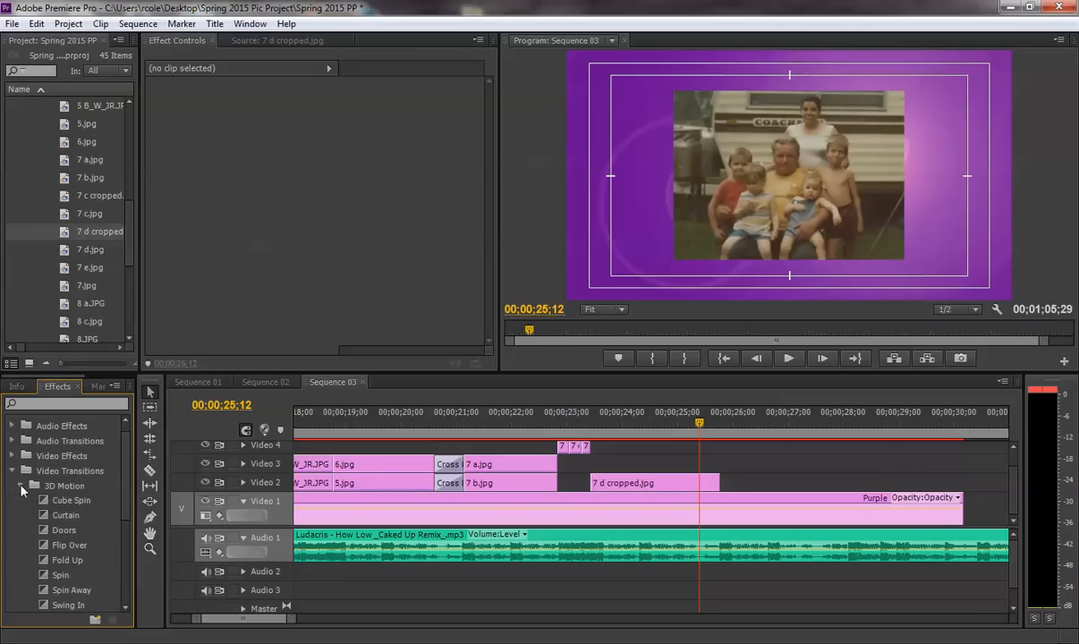
drag(48, 549, 713, 485)
drag(674, 430, 676, 430)
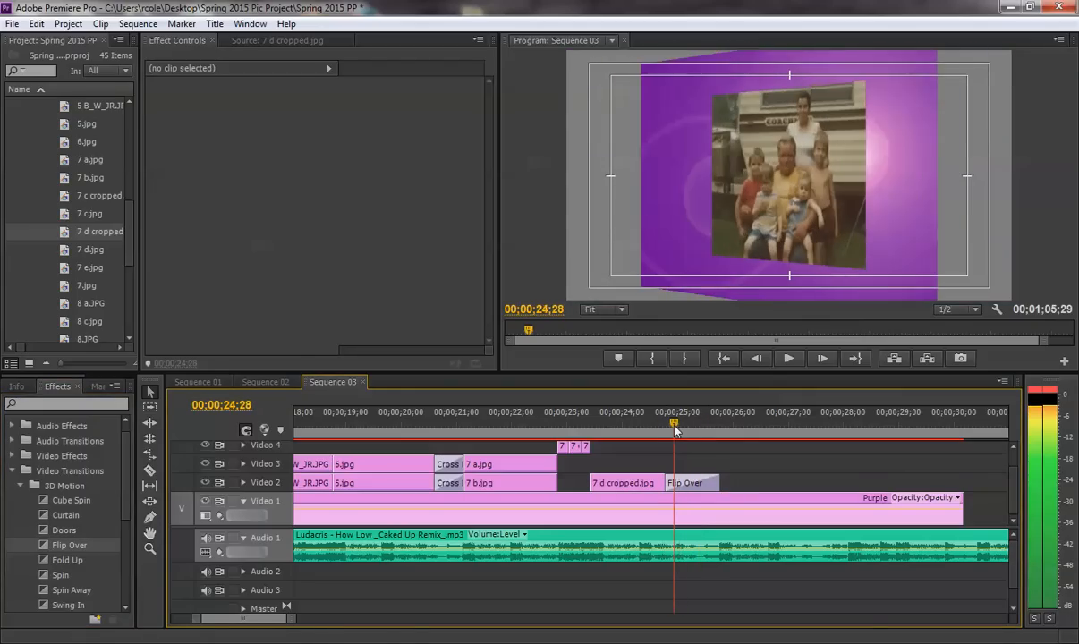
click(691, 483)
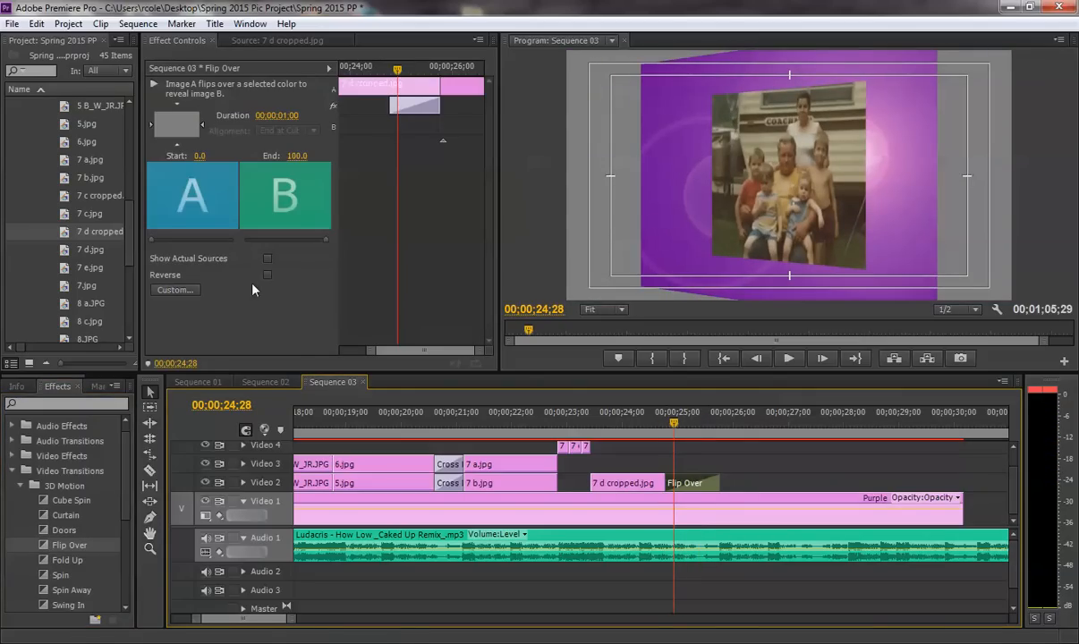
Step: Try the Flip Over transition with 3 bands and a red fill colour, and delete it from the 7 d cropped.jpg clip
click(172, 292)
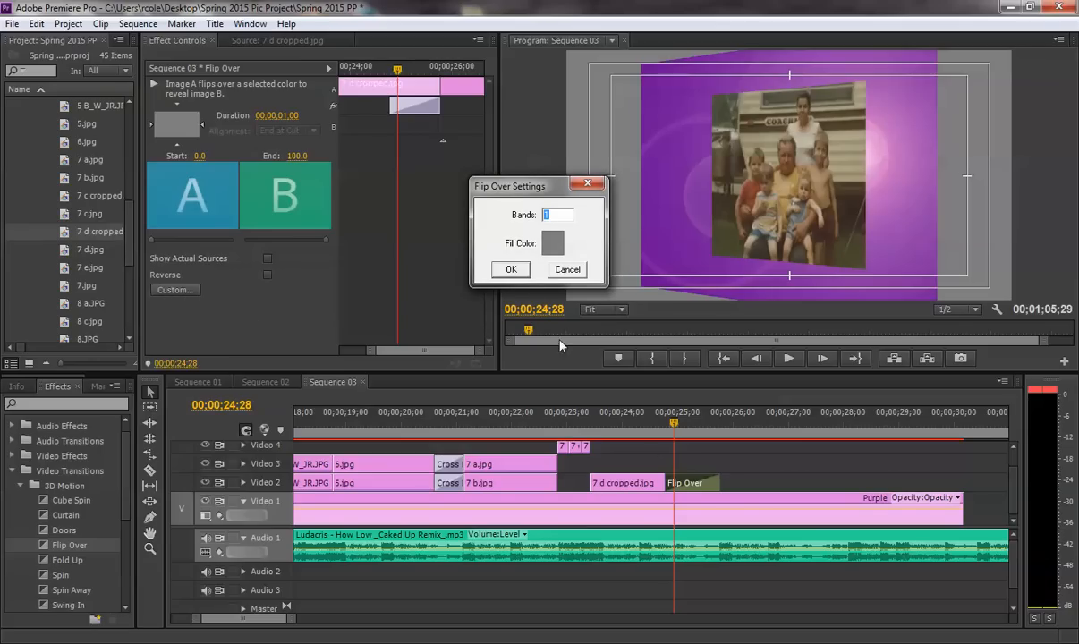
click(552, 251)
drag(513, 328, 562, 372)
click(704, 248)
text(3)
click(509, 269)
mouse_move(645, 420)
mouse_down()
mouse_move(723, 423)
mouse_move(663, 414)
mouse_up()
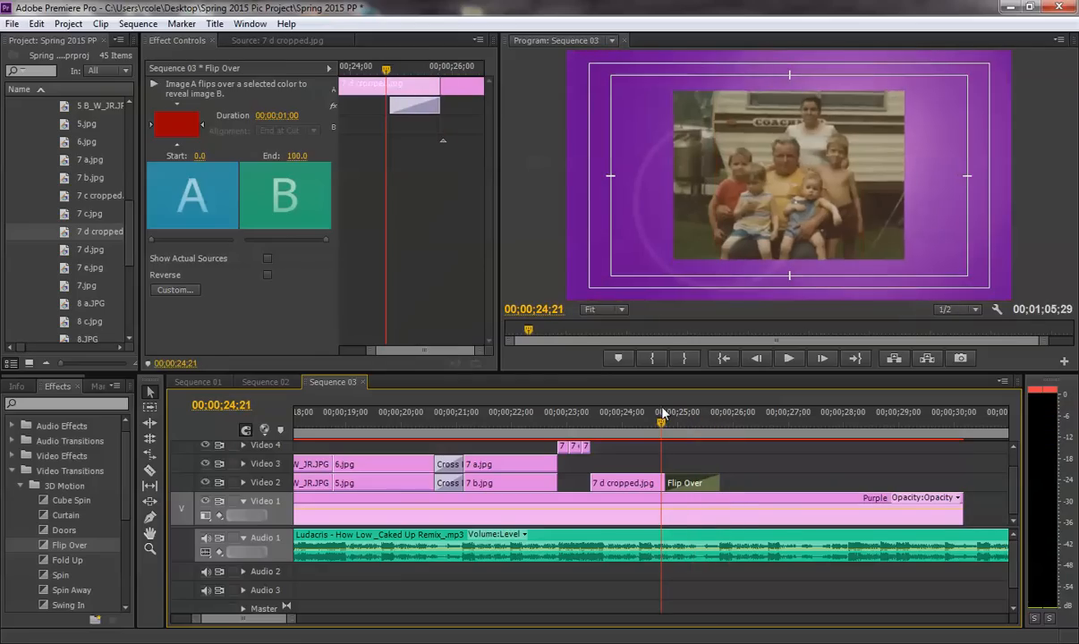
key(Delete)
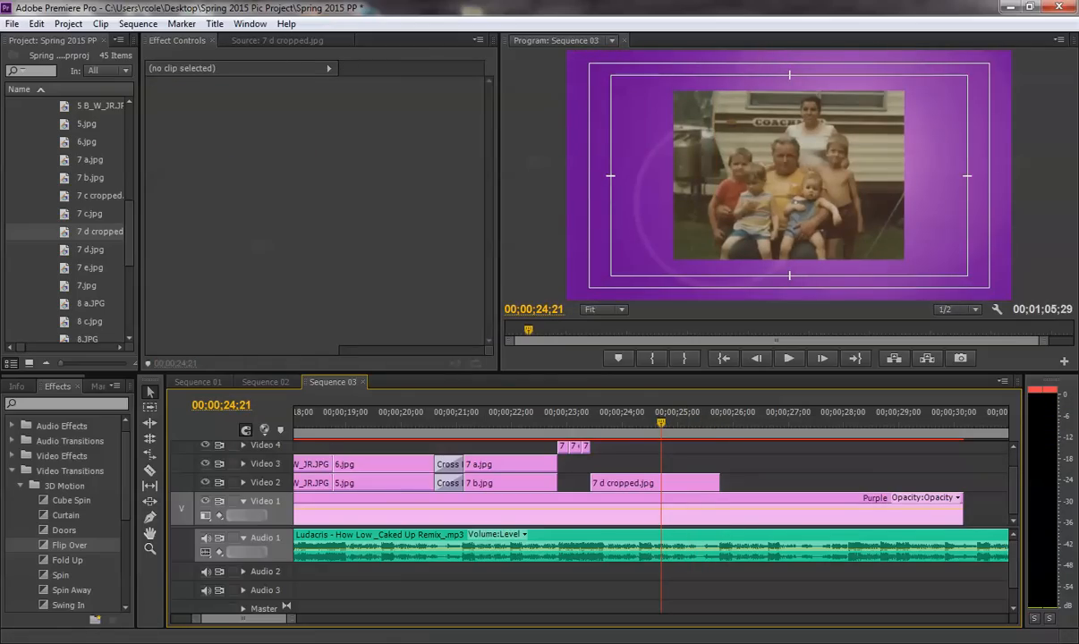
Step: Preview the transition from 7 d cropped.jpg to 7 e.jpg in Sequence 01 and return to Sequence 03
click(198, 382)
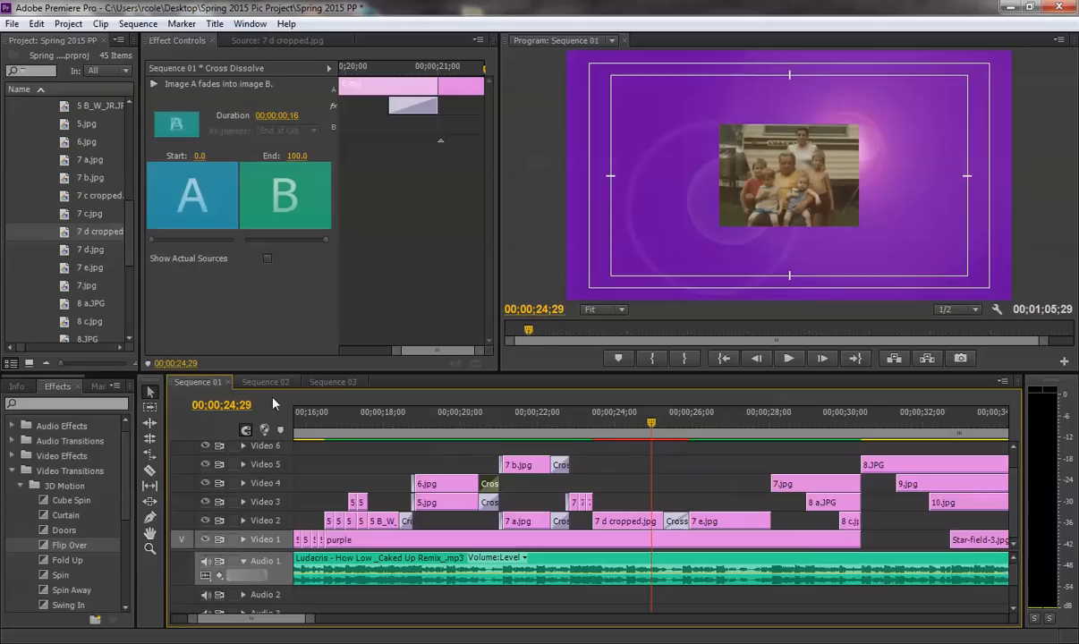
drag(660, 424, 682, 426)
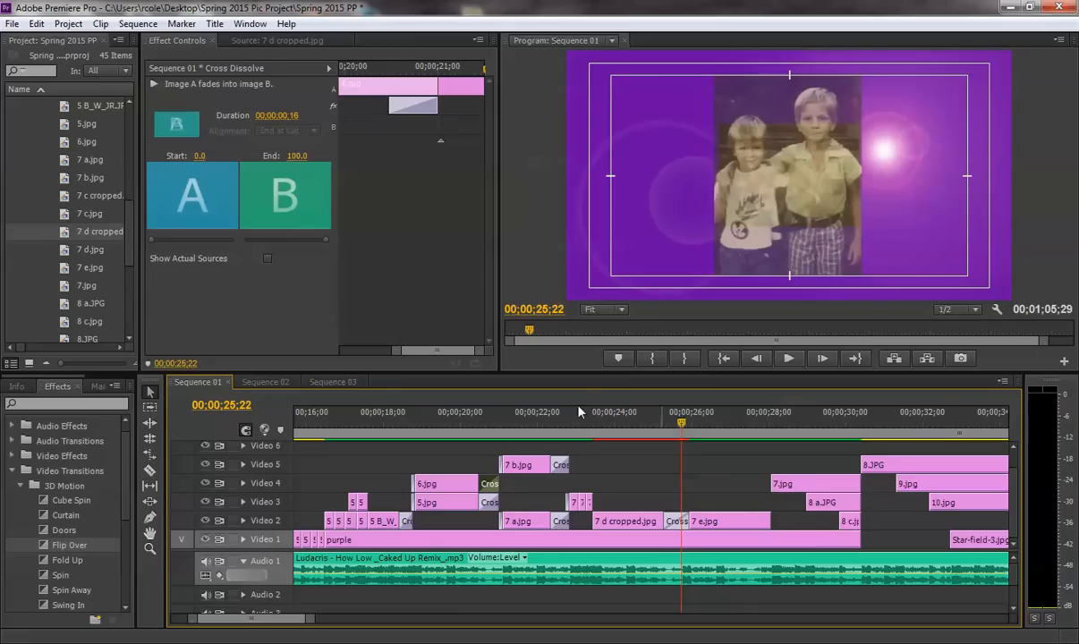
click(333, 382)
Step: Trim the end of the 7 d cropped.jpg clip on Video 2 to 00;00;25;22
click(645, 422)
key(space)
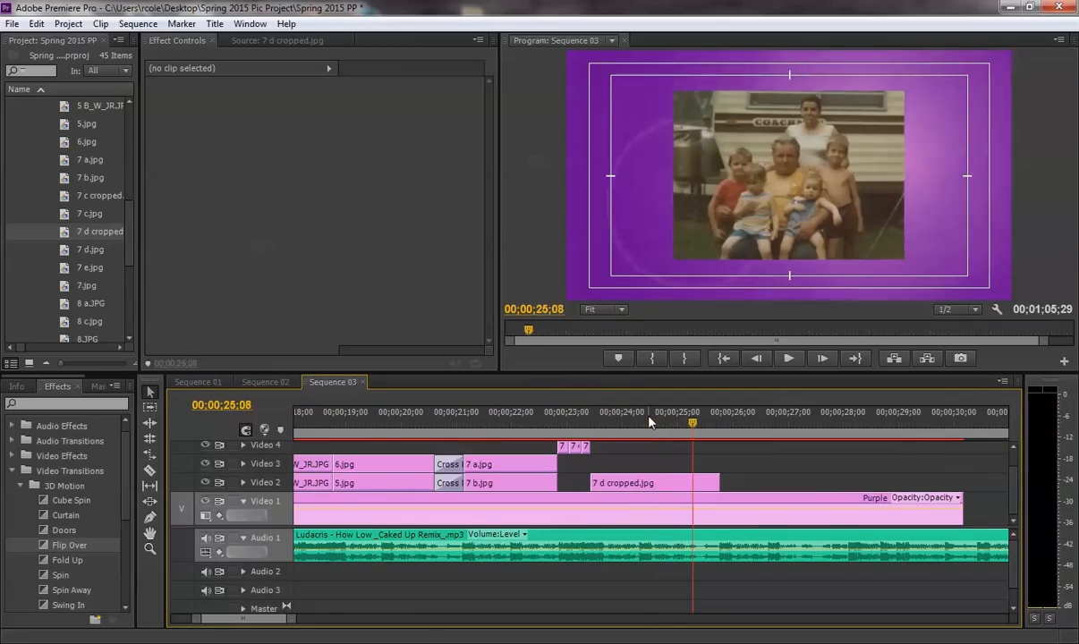
click(722, 424)
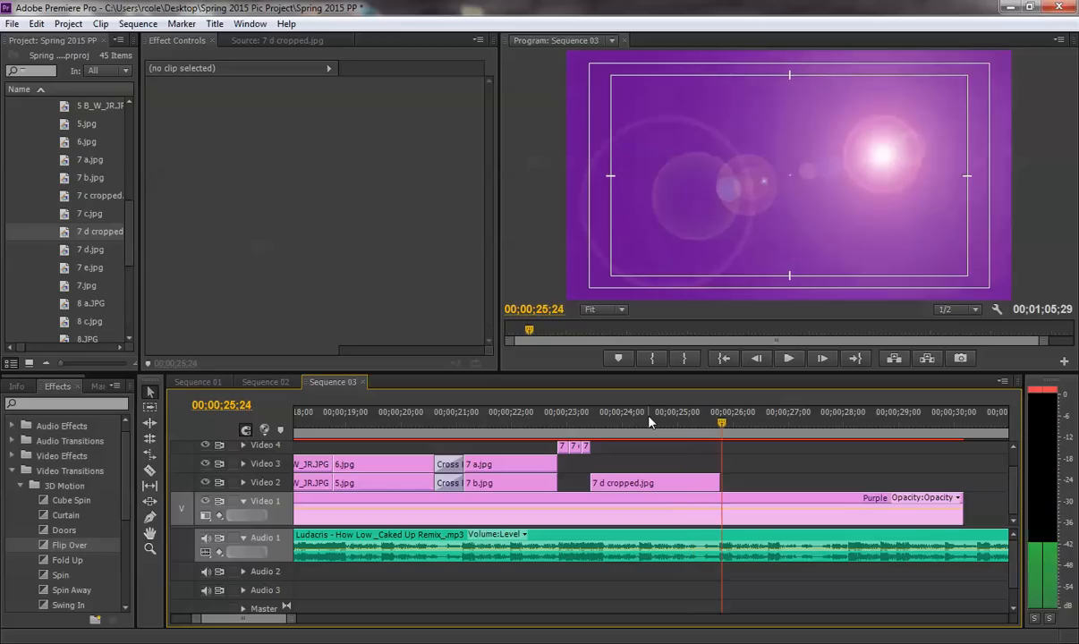
click(718, 424)
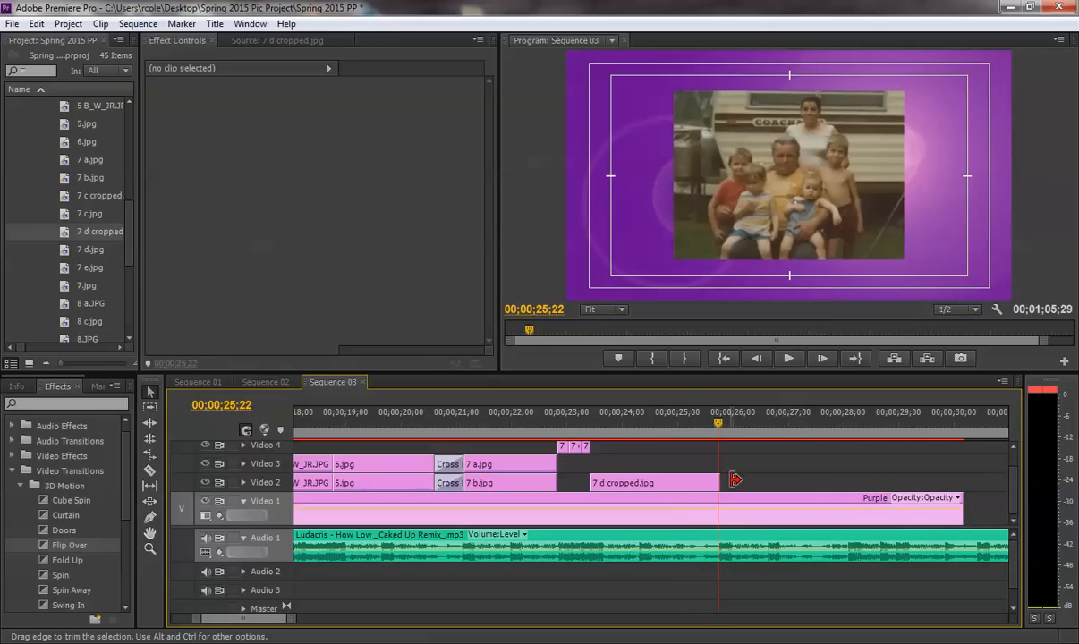
drag(284, 618, 234, 620)
drag(665, 482, 652, 482)
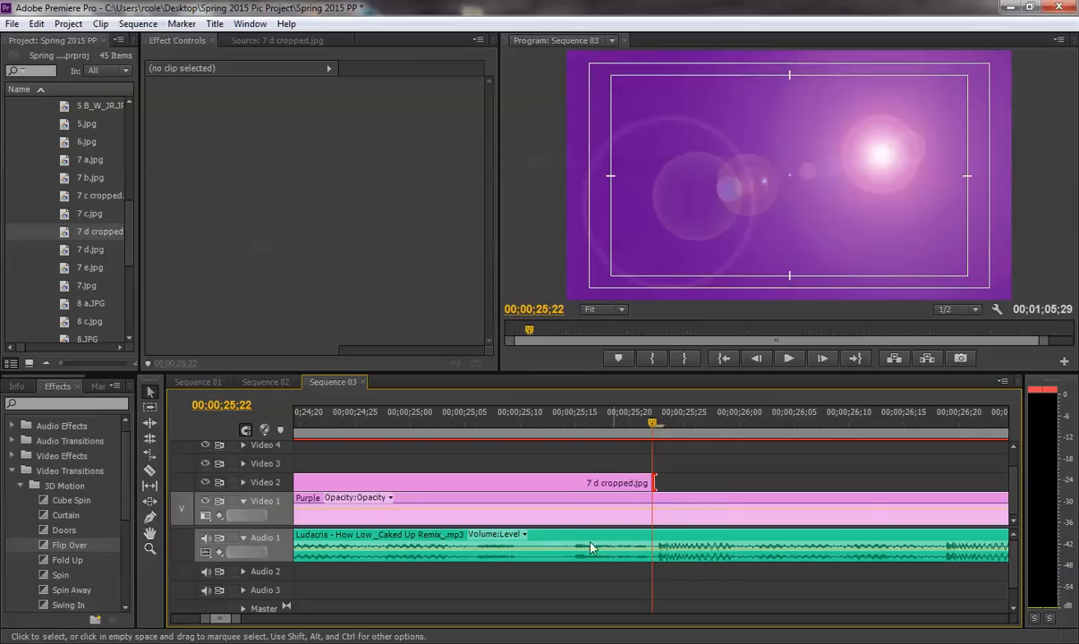
drag(238, 621, 358, 619)
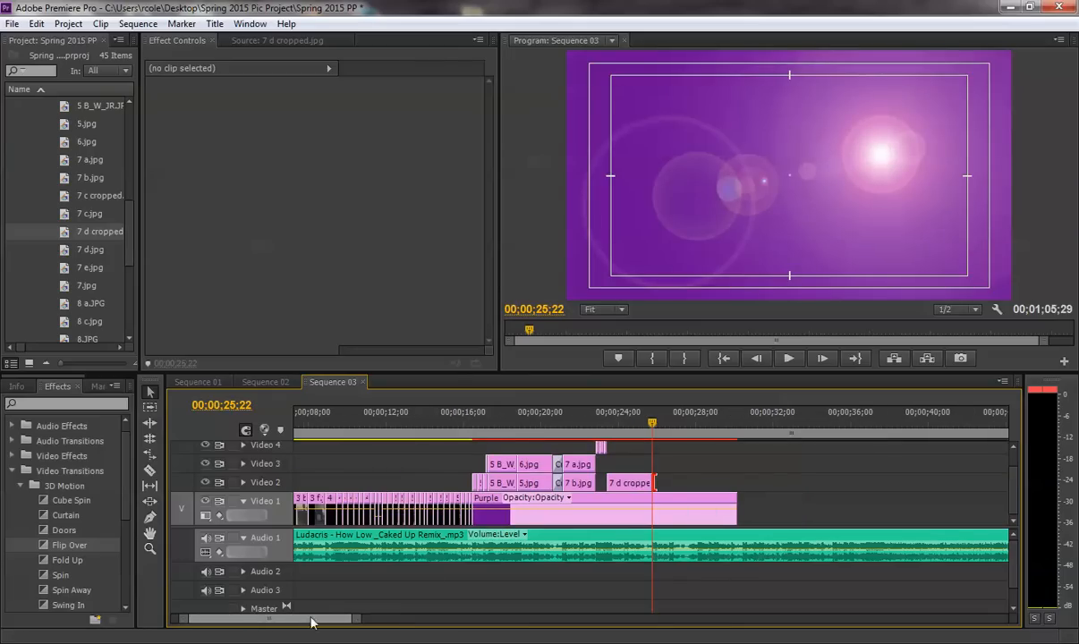
Step: Play back the 7 d cropped.jpg clip from 00;00;23;08 to check its scale animation
click(629, 484)
drag(633, 418, 605, 423)
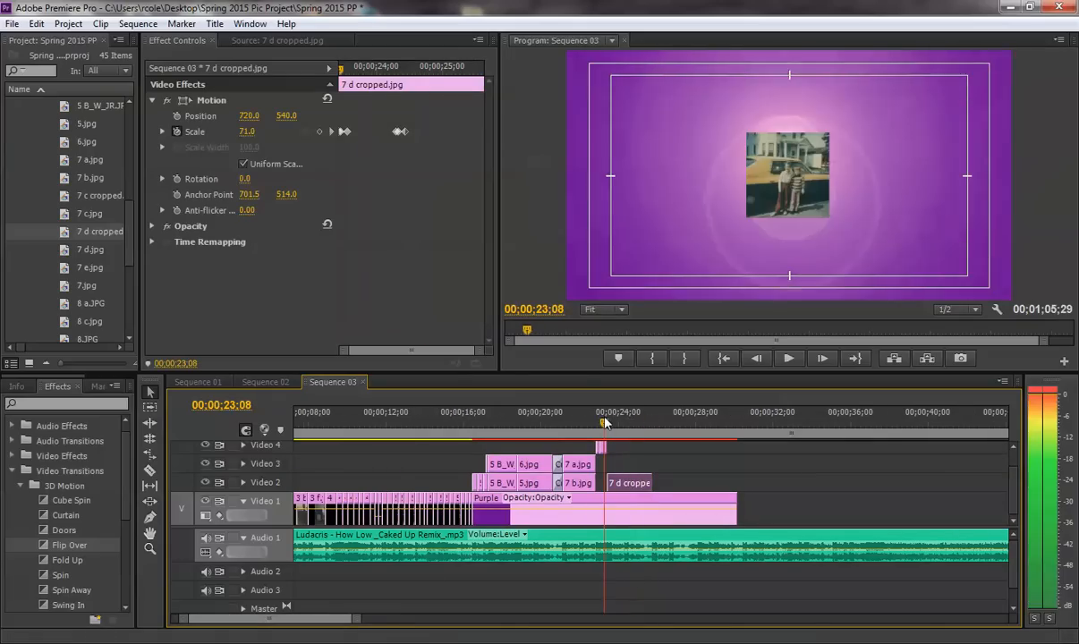
key(space)
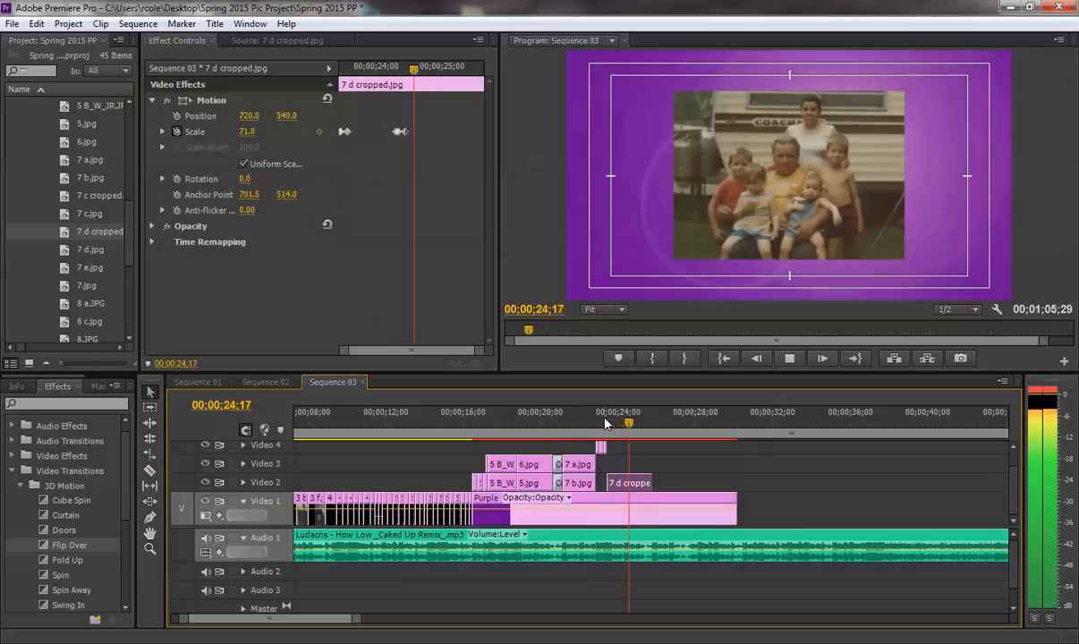
key(space)
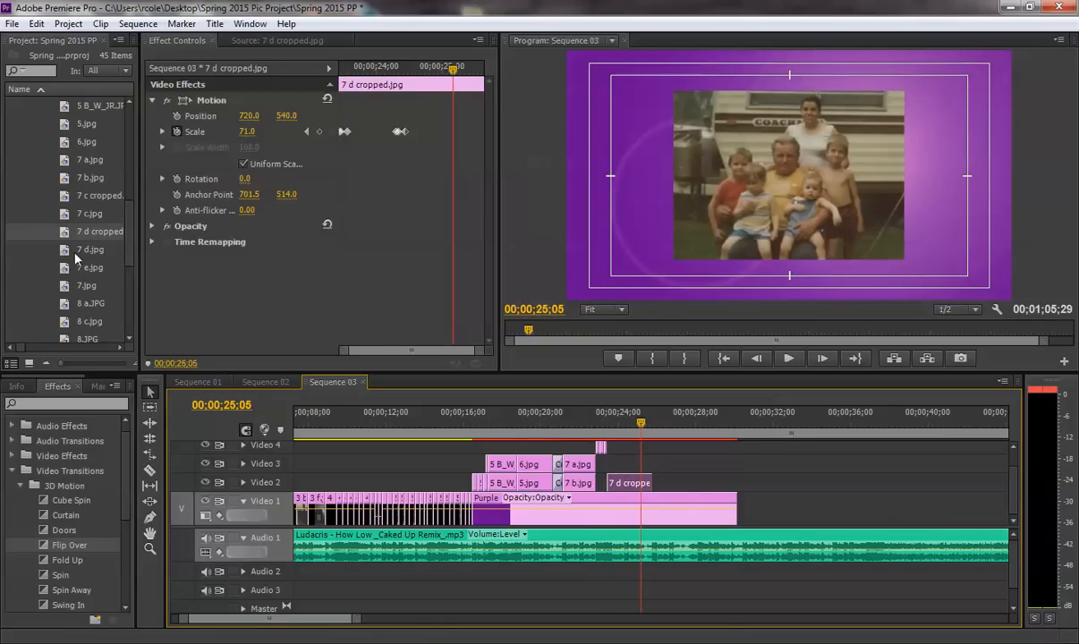
Step: Add 7 e.jpg to Video 2 directly after 7 d cropped.jpg and set its scale to 39
drag(78, 265, 663, 479)
mouse_move(666, 420)
mouse_down()
mouse_move(657, 414)
mouse_move(665, 420)
mouse_up()
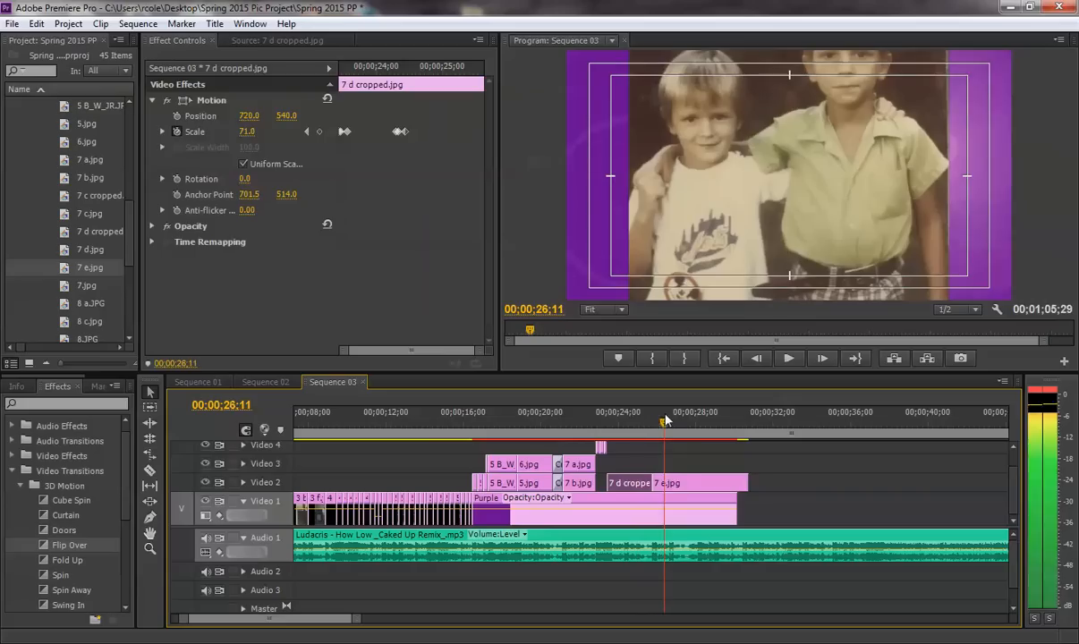
click(663, 481)
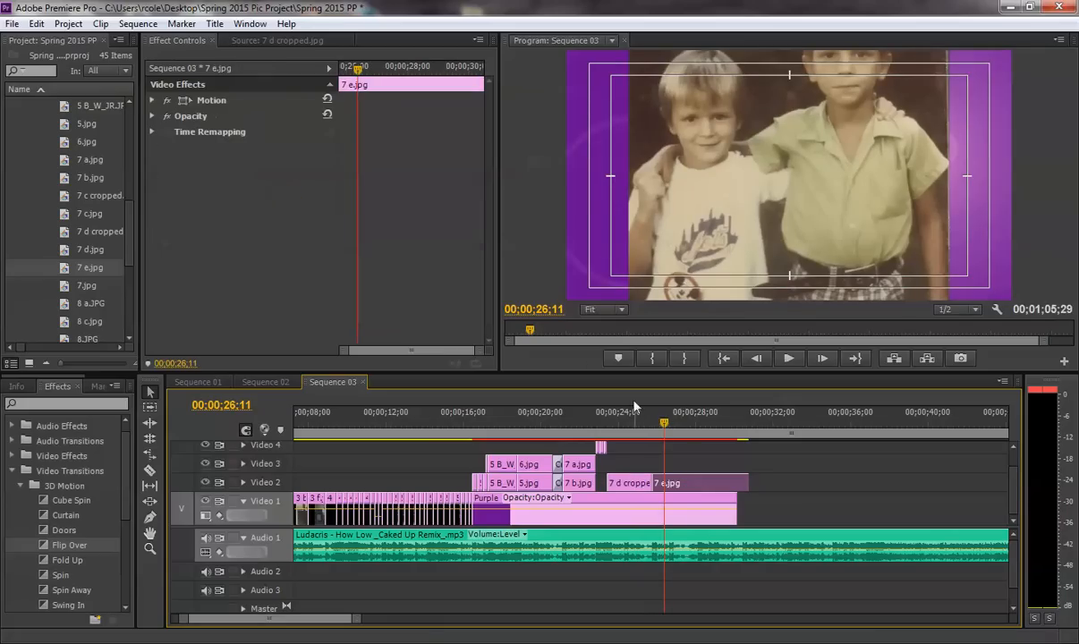
click(152, 100)
drag(248, 134, 264, 133)
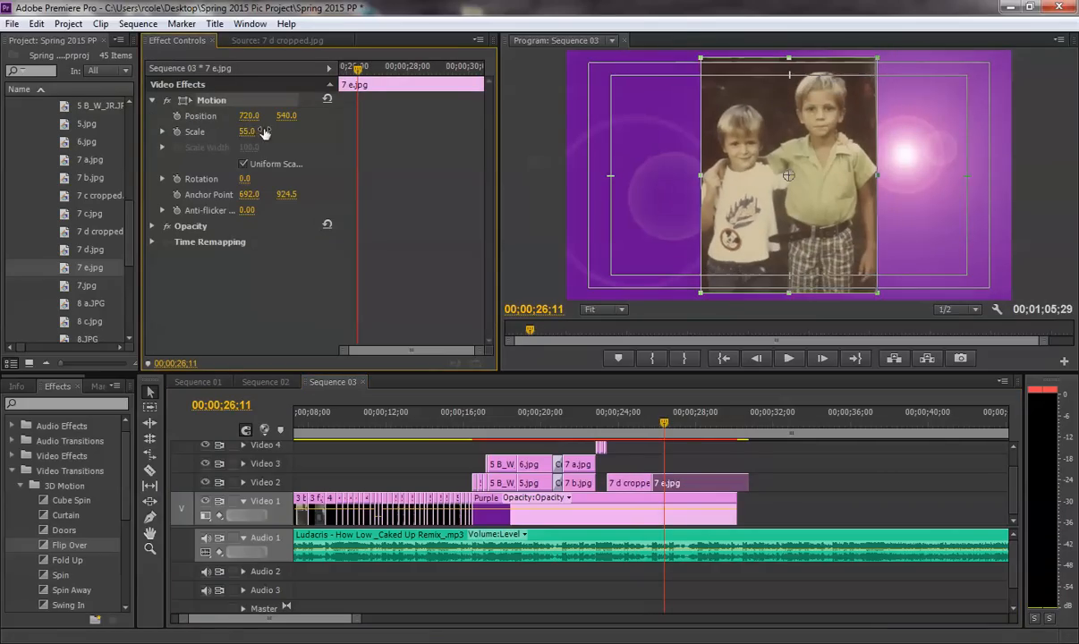
click(352, 254)
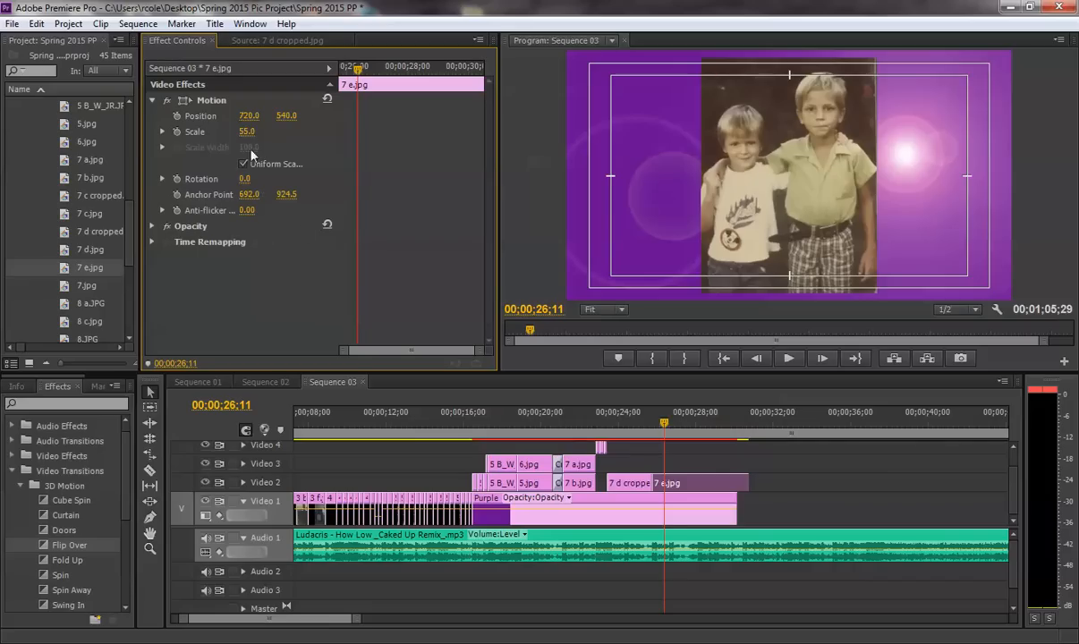
drag(247, 131, 239, 132)
Step: Play back the cut from 7 d cropped.jpg to 7 e.jpg
drag(634, 421, 608, 422)
key(space)
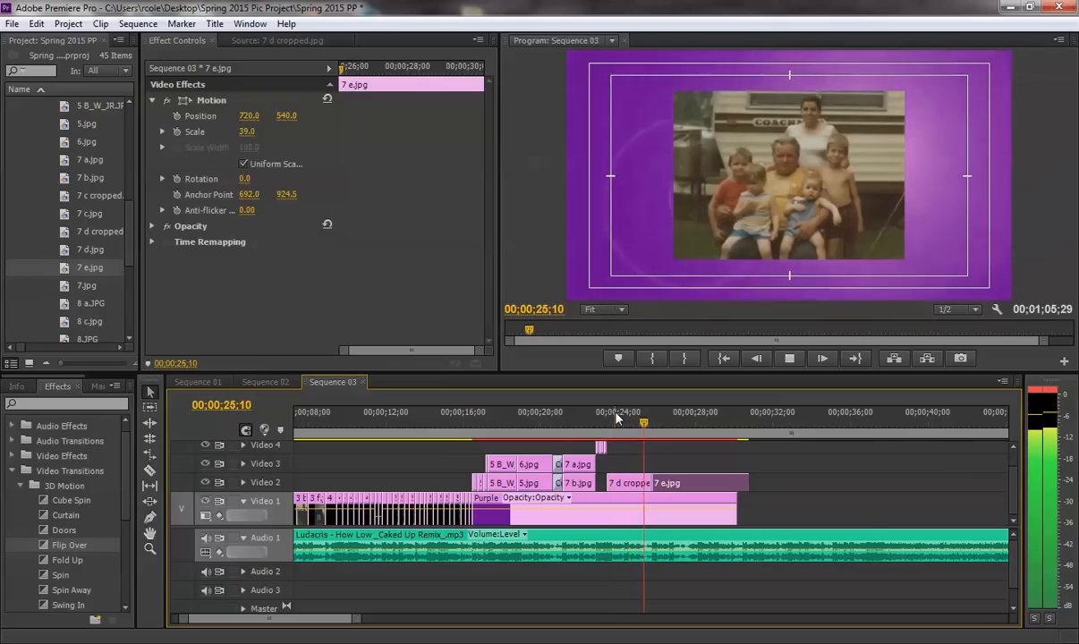
key(space)
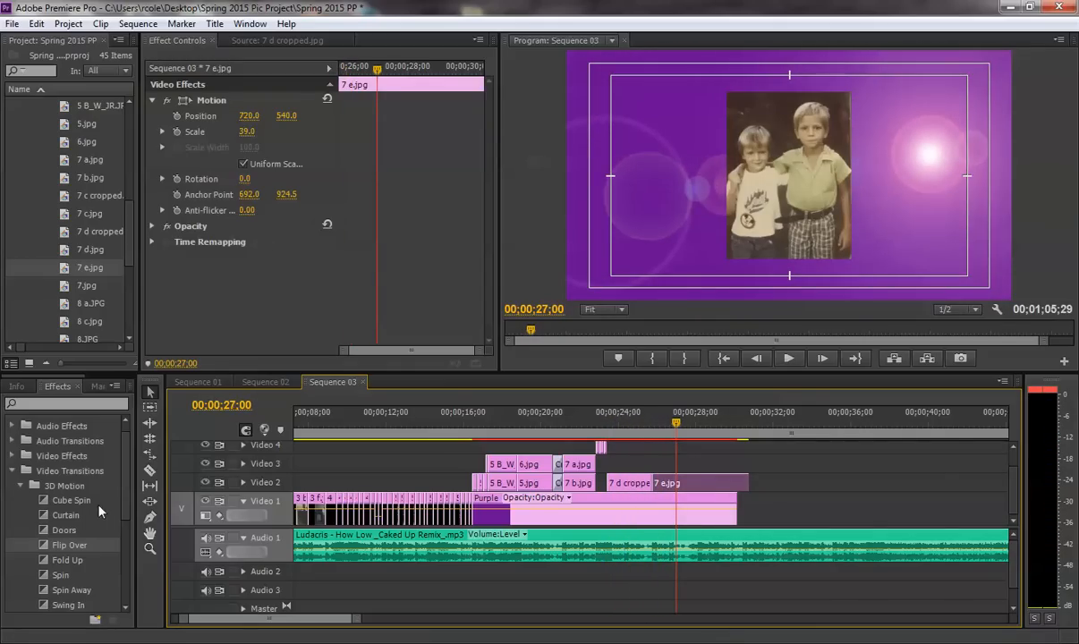
Step: Apply the Cross Zoom transition between 7 d cropped.jpg and 7 e.jpg on Video 2 and preview it
click(20, 486)
scroll(51, 502, down, 2)
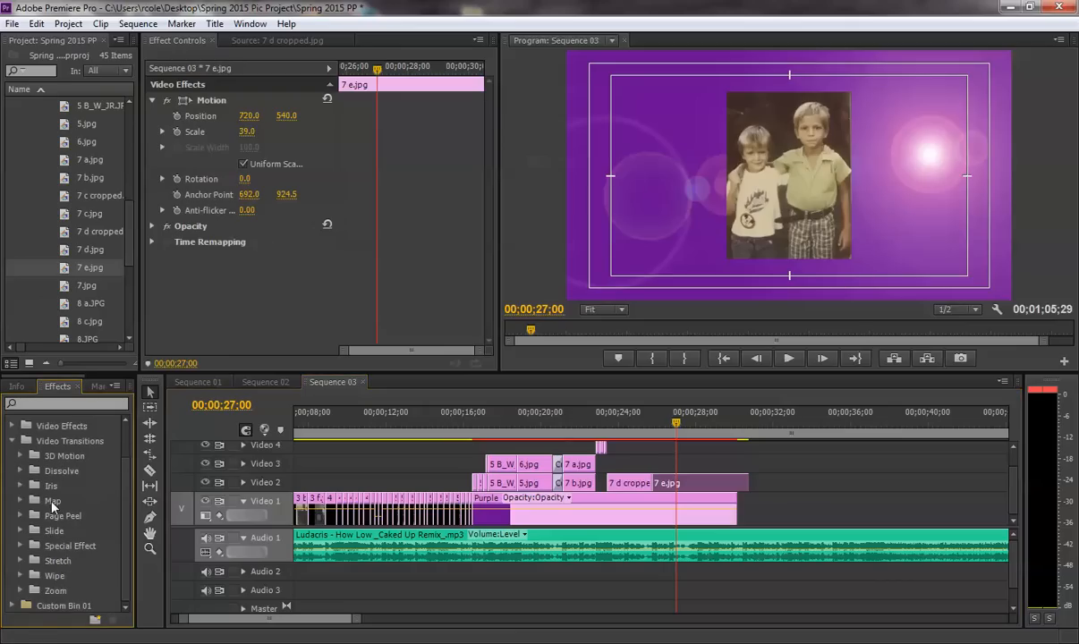
click(20, 590)
scroll(54, 564, down, 4)
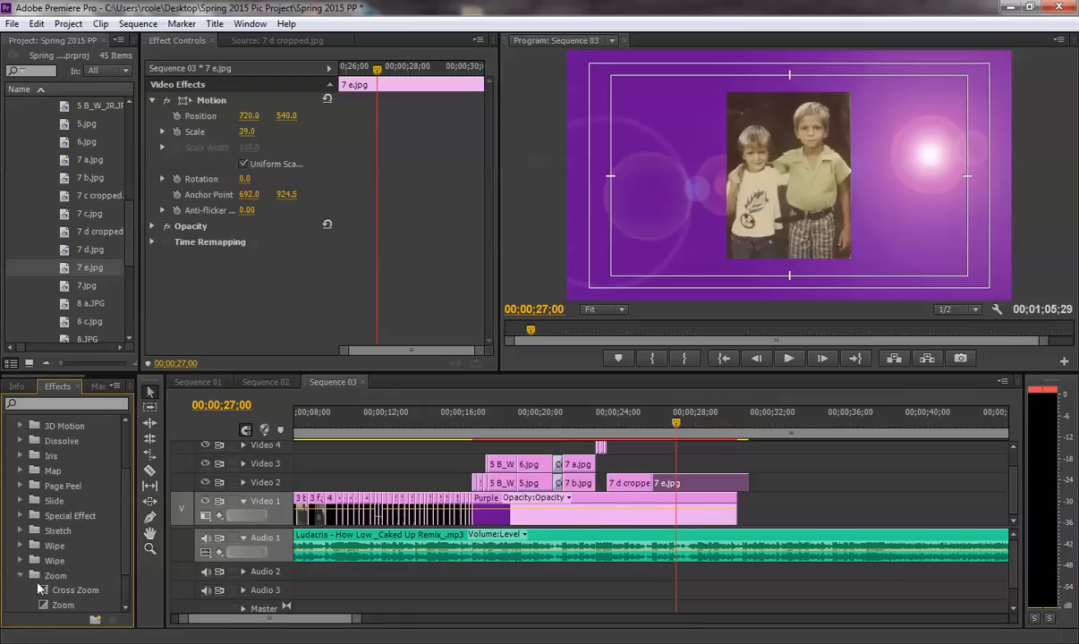
drag(44, 548, 657, 492)
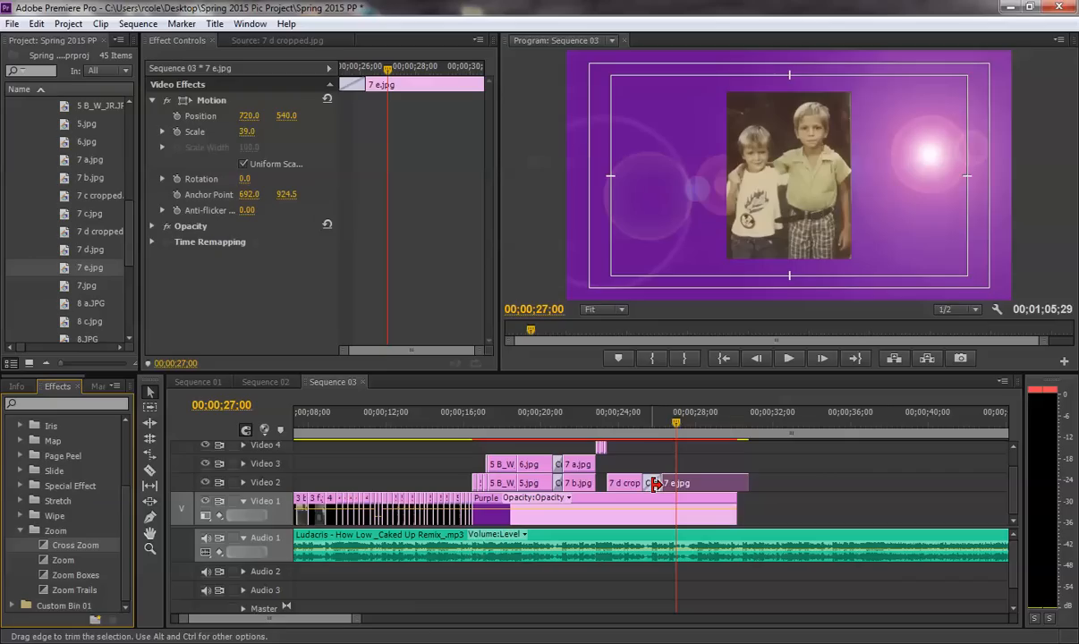
click(640, 429)
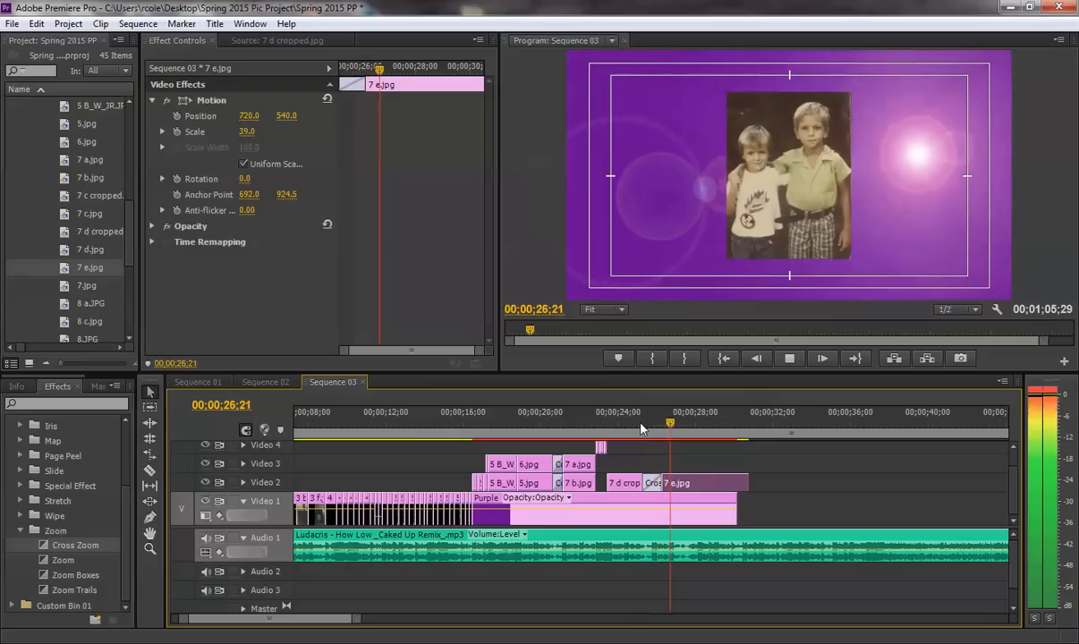
Step: Stop playback, examine the middle of the Cross Zoom on Video 2 at 00;00;25;21 and view the transition's settings
key(space)
click(650, 422)
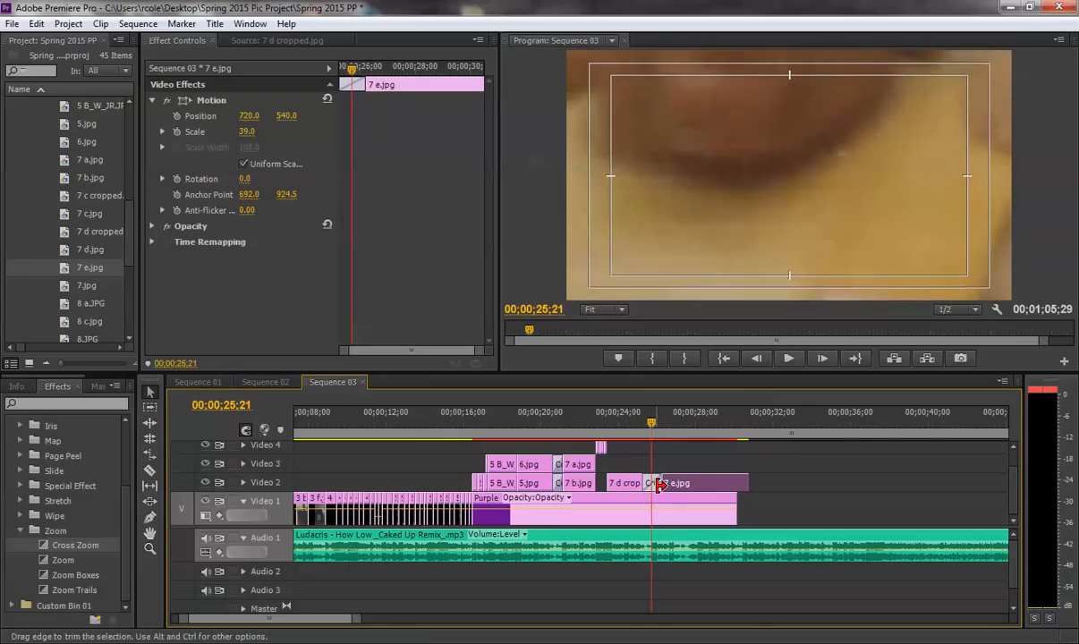
key(equal)
key(equal)
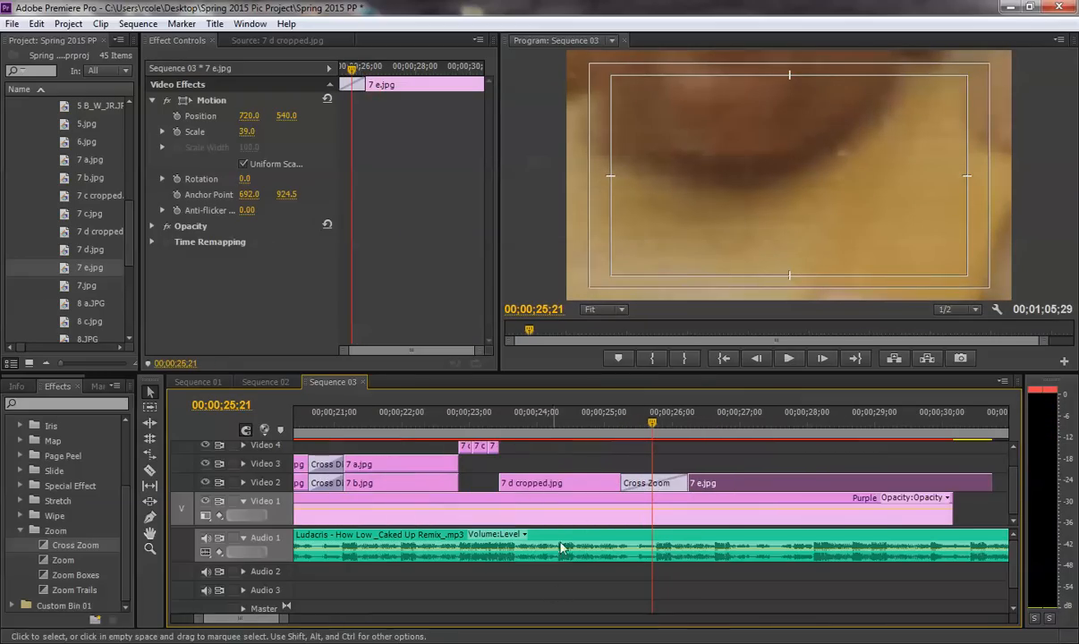
click(658, 485)
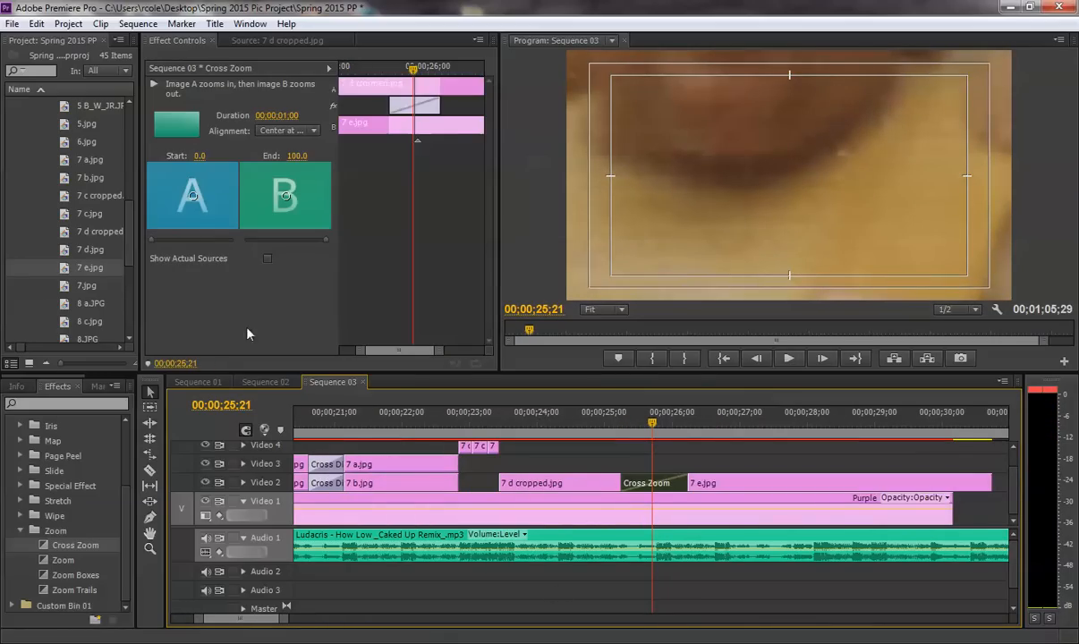
Step: Replace the Cross Zoom between 7 d cropped.jpg and 7 e.jpg with the Paint Splatter wipe and preview it
click(18, 532)
click(22, 516)
scroll(54, 523, up, 2)
scroll(83, 532, down, 3)
scroll(79, 519, down, 3)
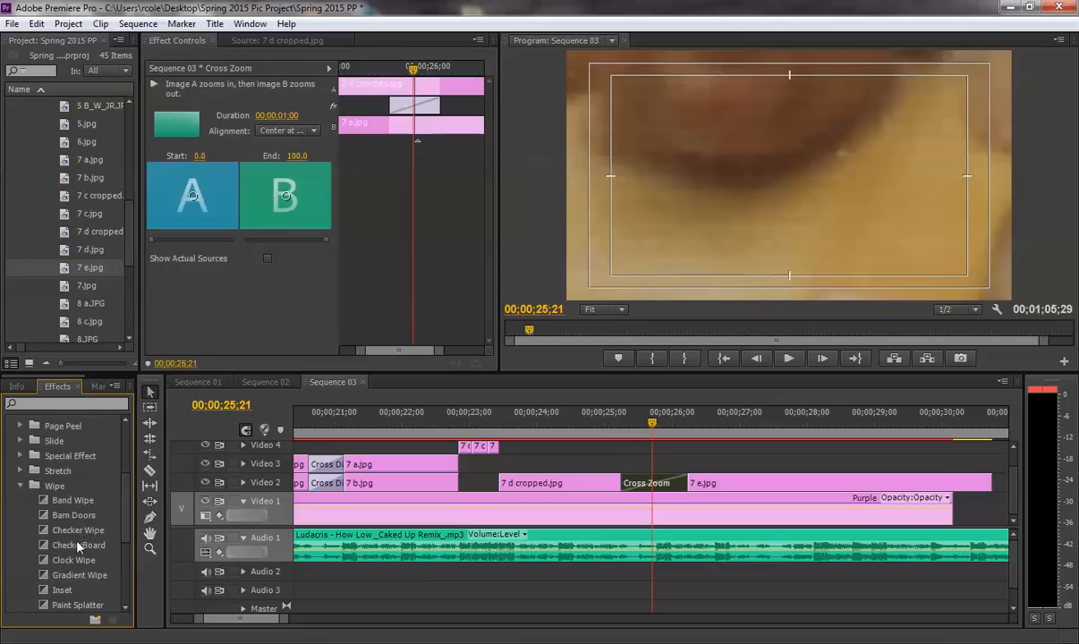
mouse_move(50, 577)
mouse_down()
mouse_move(639, 497)
mouse_move(646, 483)
mouse_up()
click(595, 431)
key(space)
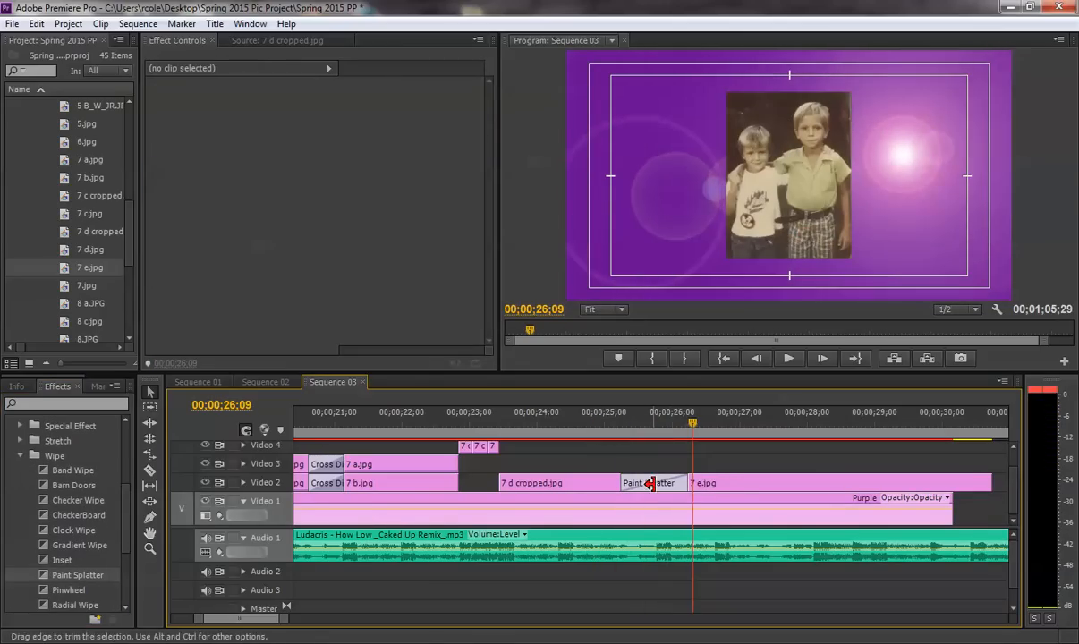
Step: Replace the Paint Splatter transition between 7 d cropped.jpg and 7 e.jpg with the Pinwheel wipe and preview it
scroll(46, 577, down, 1)
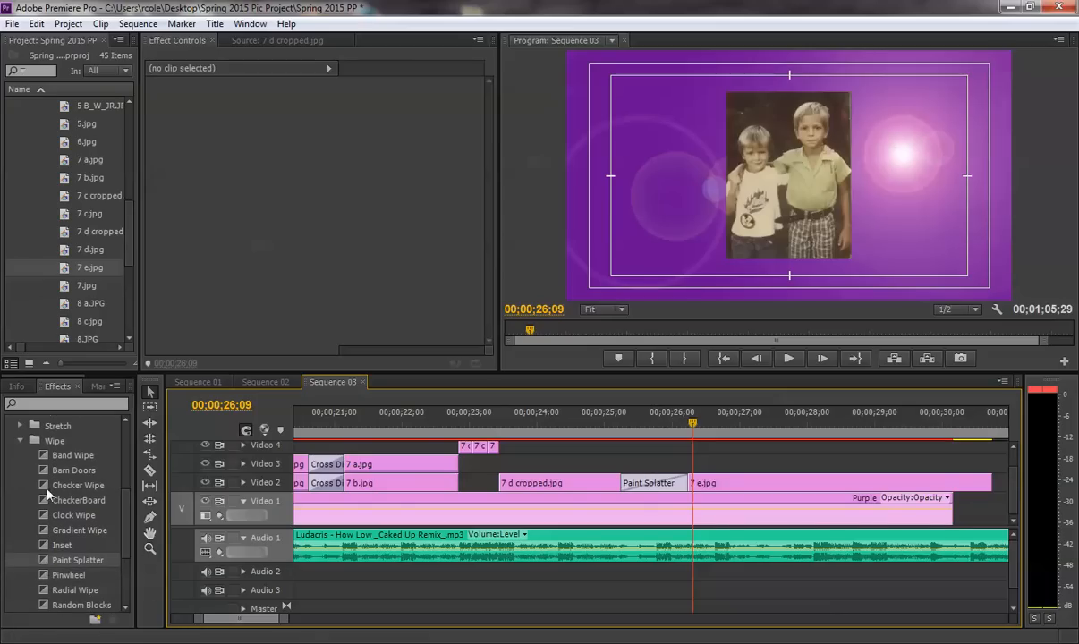
drag(47, 575, 640, 483)
click(590, 422)
key(space)
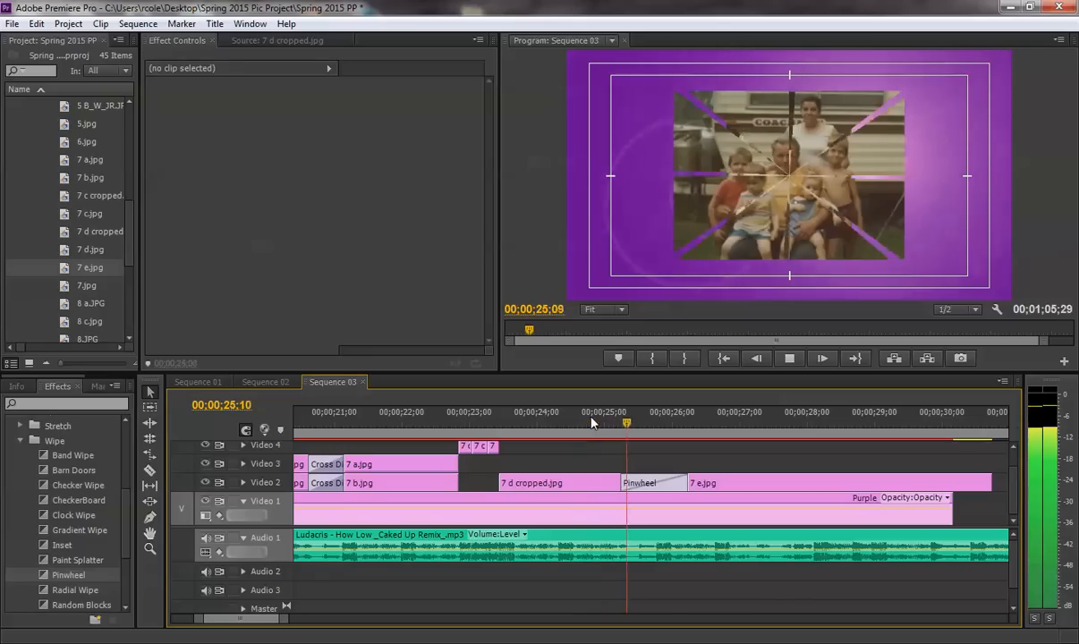
Step: Set the Pinwheel transition's number of wedges to 20 and play it back
click(642, 483)
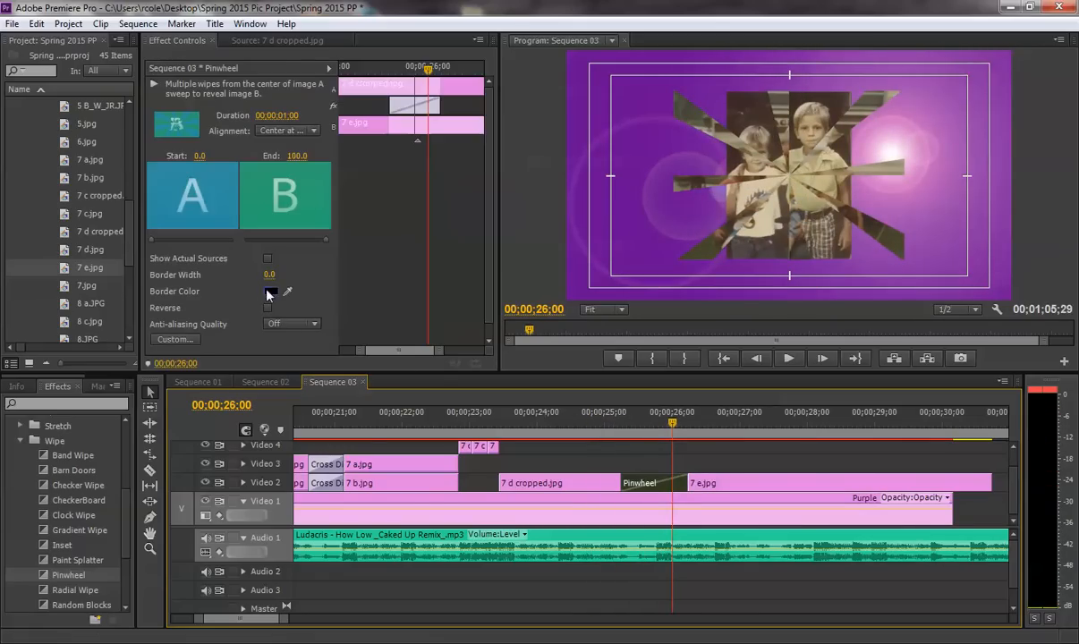
click(174, 340)
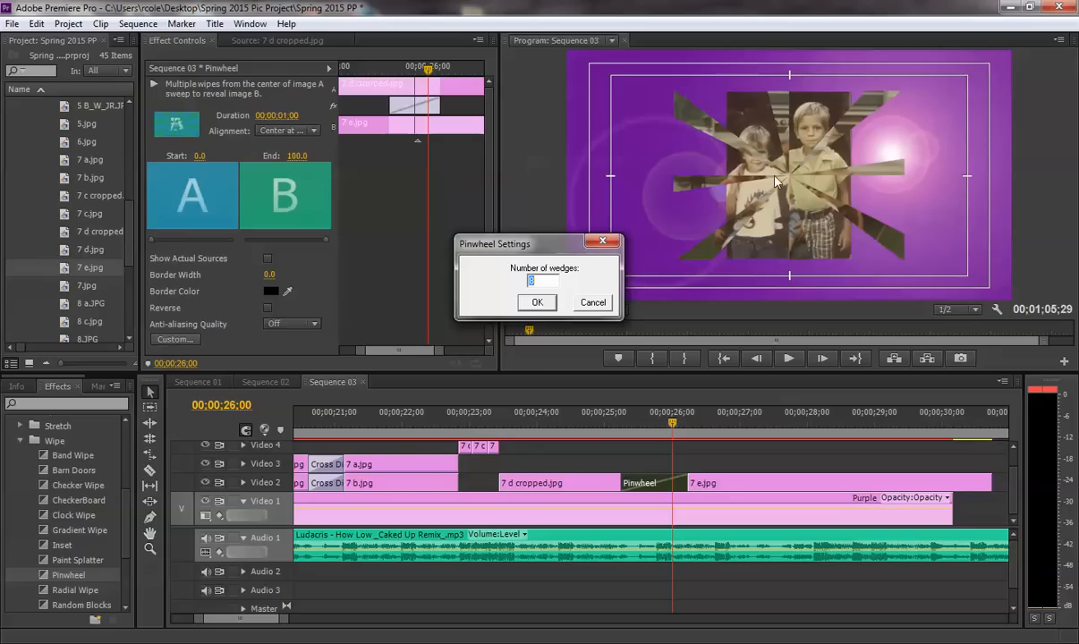
text(20)
click(539, 302)
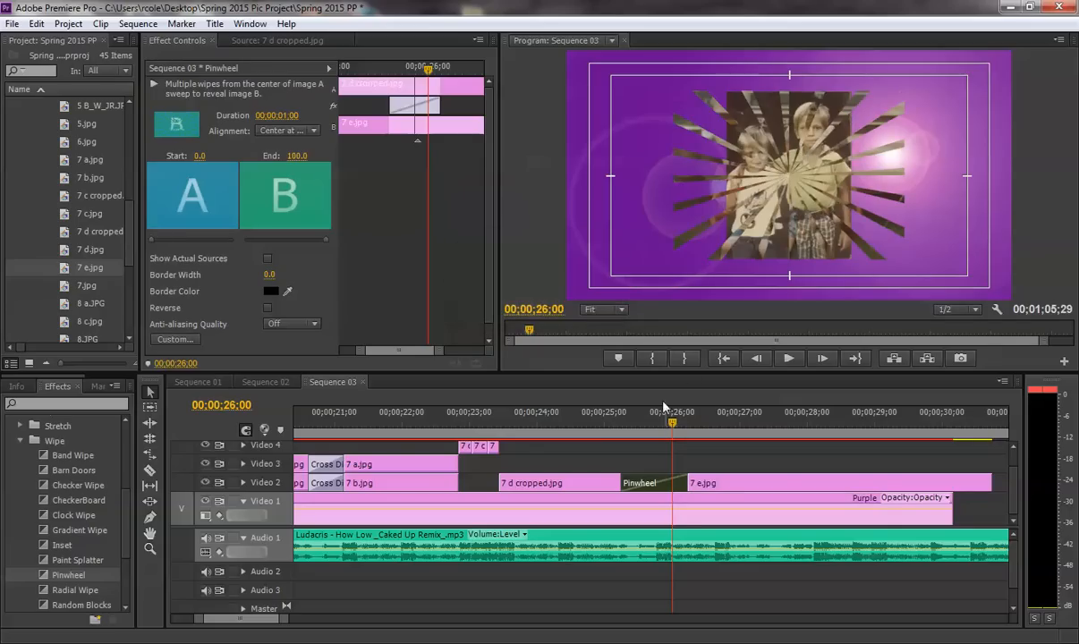
click(614, 422)
key(space)
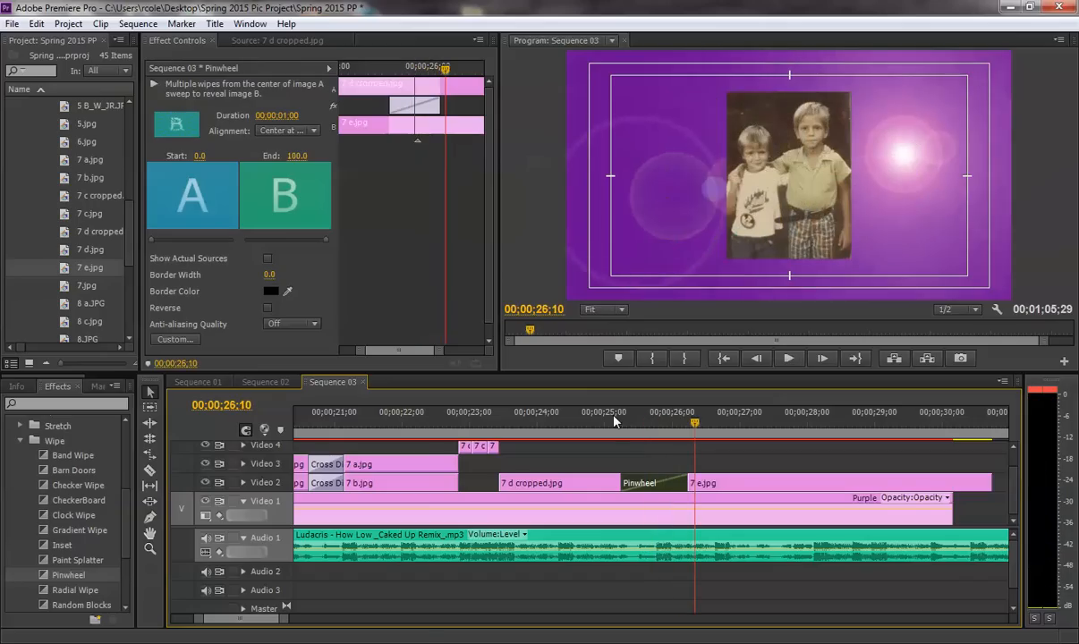
Step: Delete the Pinwheel transition, apply Cross Dissolve between 7 d cropped.jpg and 7 e.jpg in its place, and preview it
key(Delete)
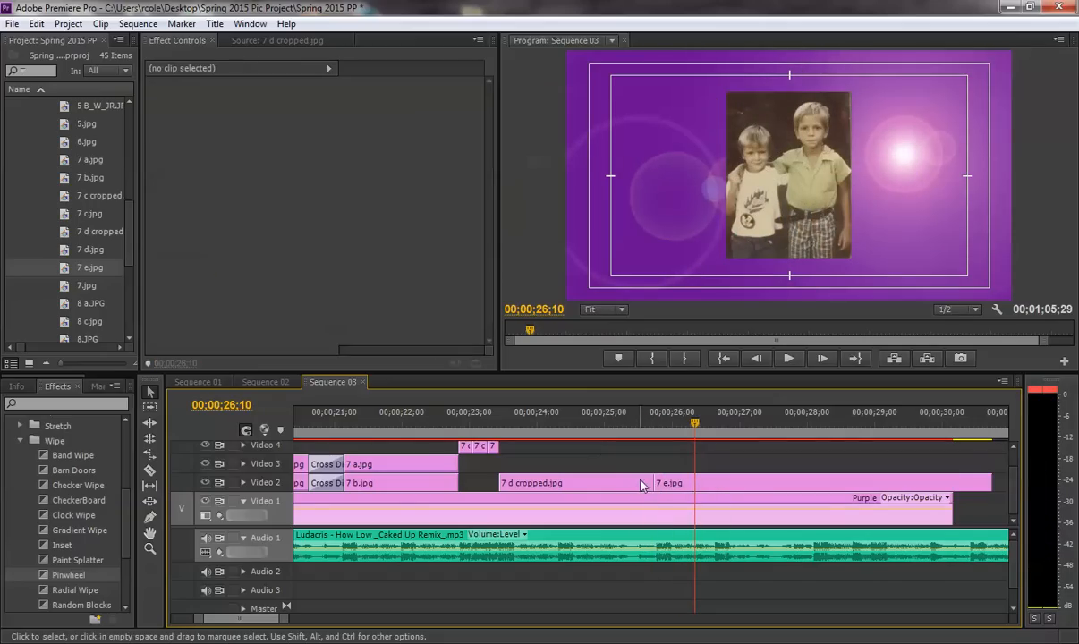
scroll(123, 518, up, 2)
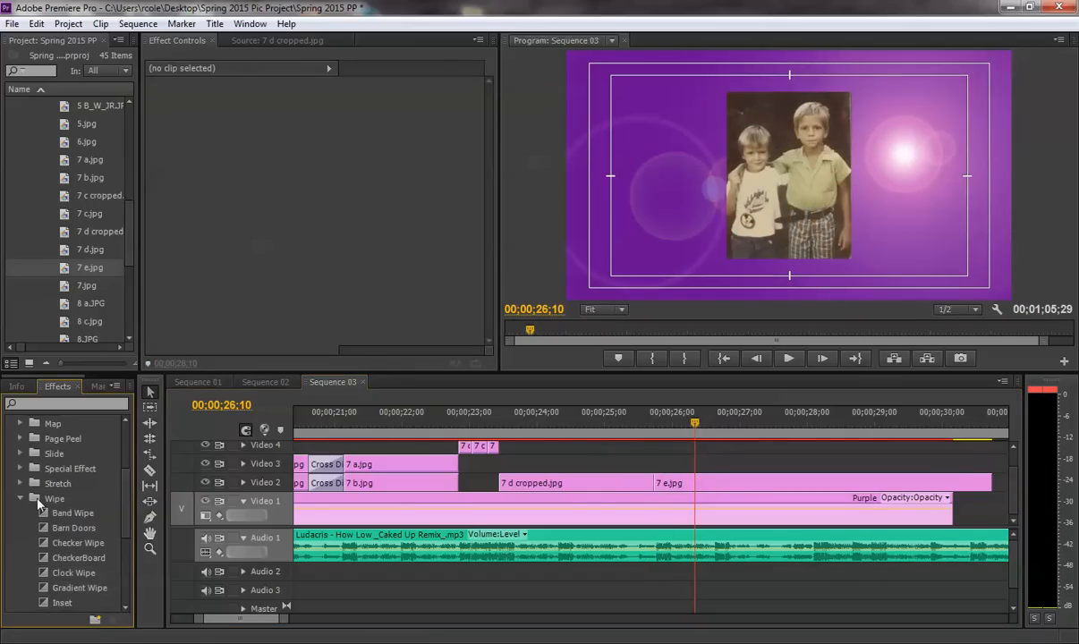
click(22, 500)
scroll(114, 474, up, 4)
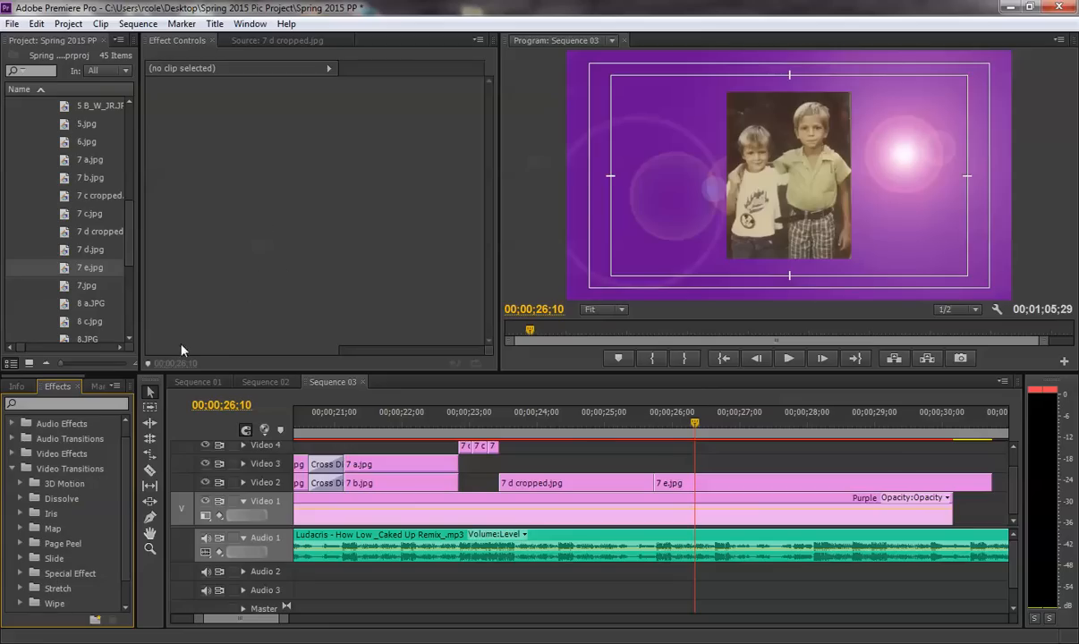
click(21, 500)
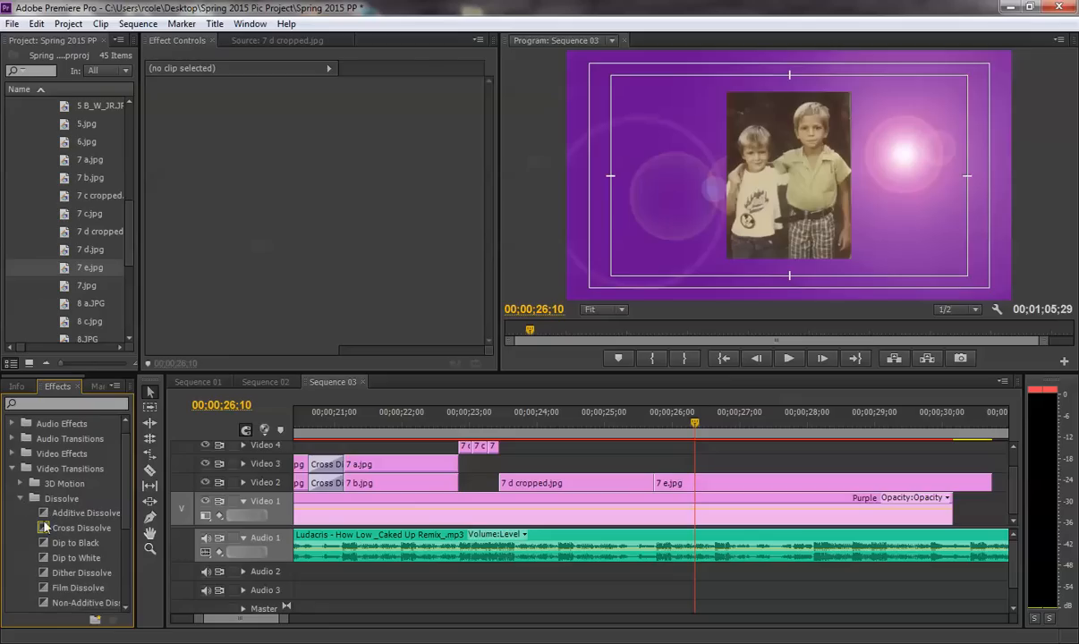
drag(45, 528, 656, 488)
click(603, 424)
key(space)
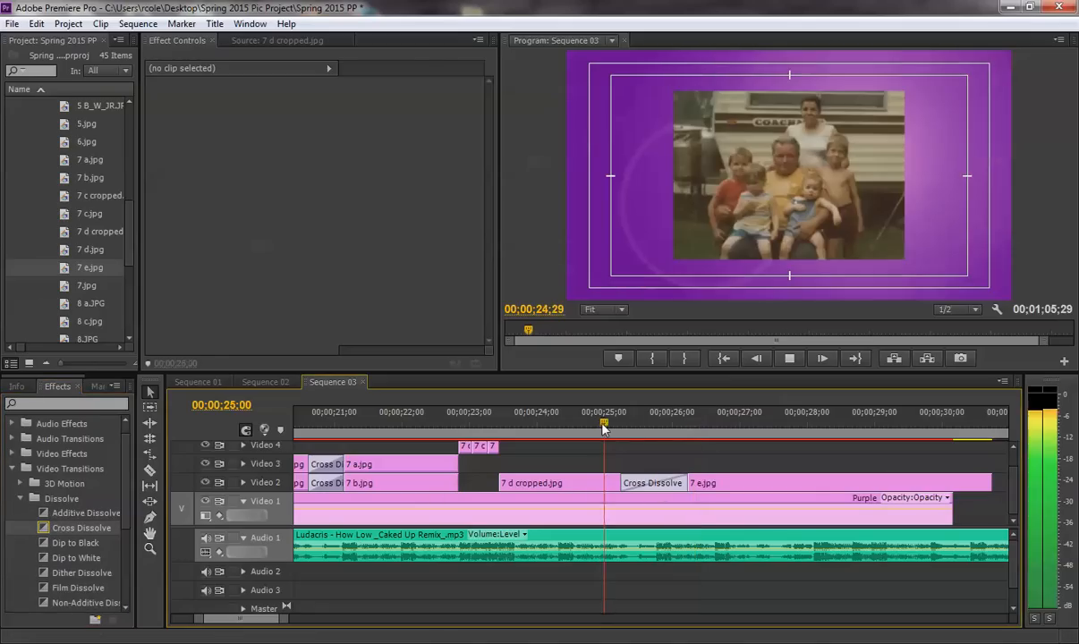
key(space)
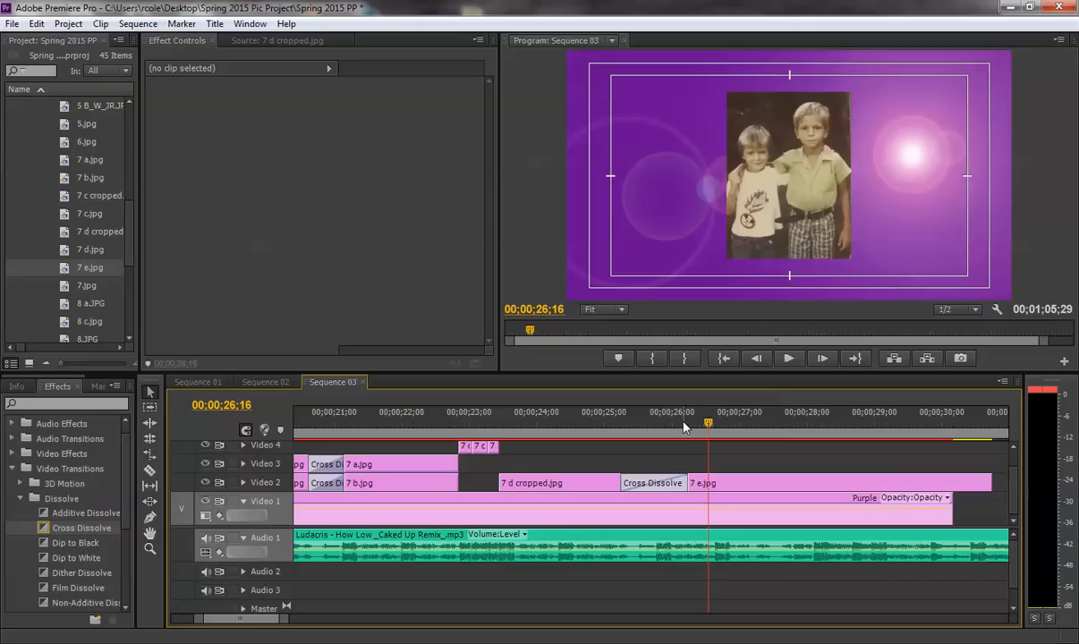
Step: Examine the midpoint of the Cross Dissolve around 00;00;25;21 against the effect timeline of 7 e.jpg
mouse_move(656, 425)
mouse_down()
mouse_move(646, 425)
mouse_move(656, 427)
mouse_up()
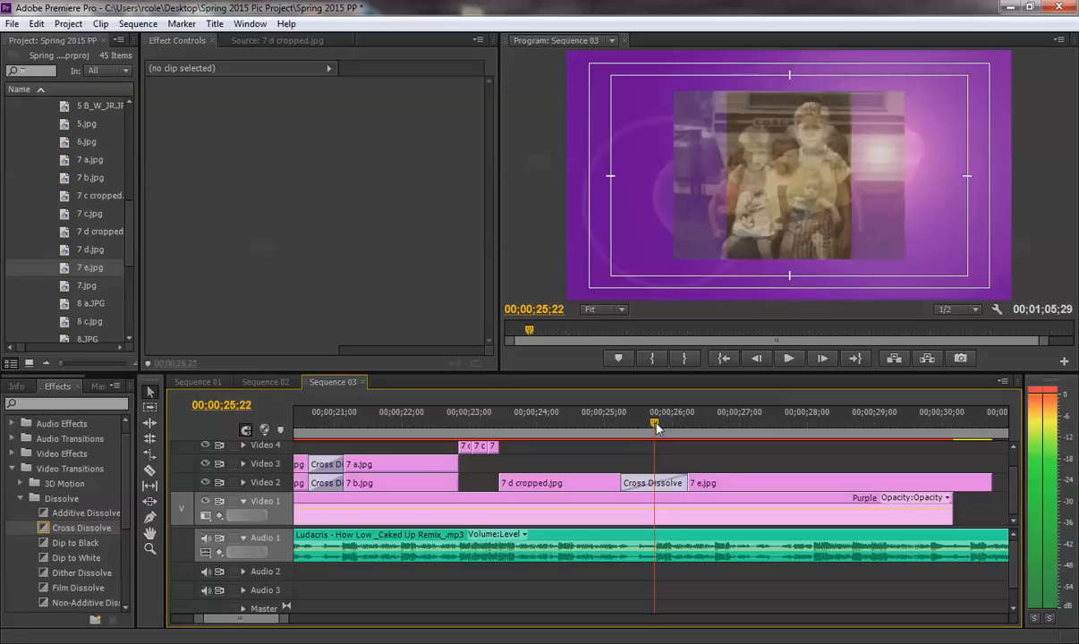
click(711, 484)
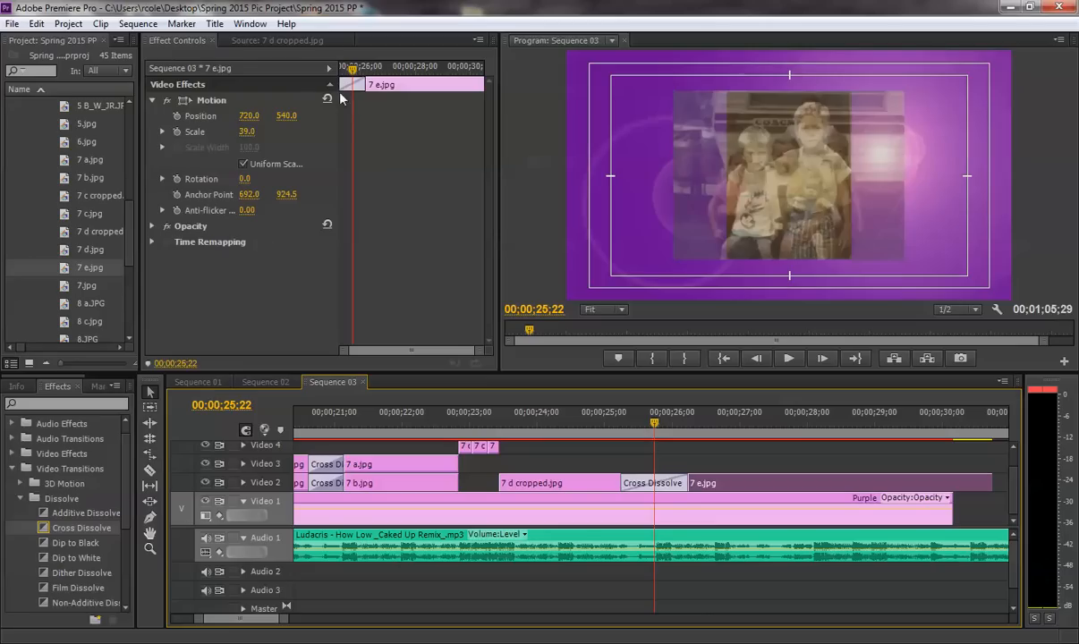
drag(482, 355, 417, 353)
mouse_move(385, 85)
mouse_down()
mouse_move(362, 85)
mouse_move(380, 85)
mouse_up()
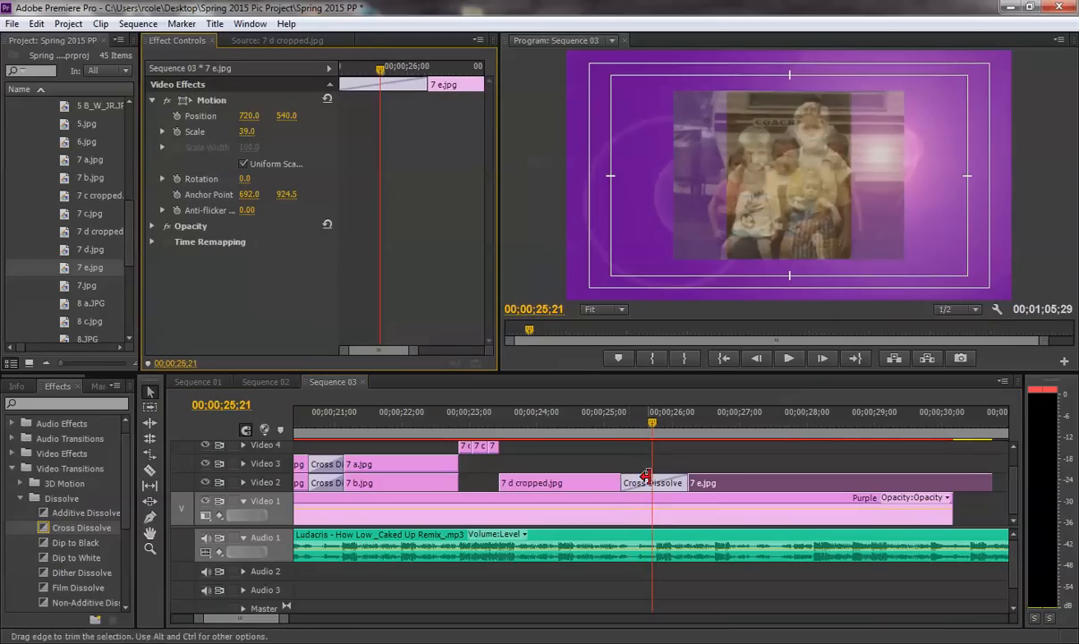
Step: Extend both ends of the Cross Dissolve on Video 2 to a duration of 00;00;02;21 and play it back
drag(622, 483, 569, 484)
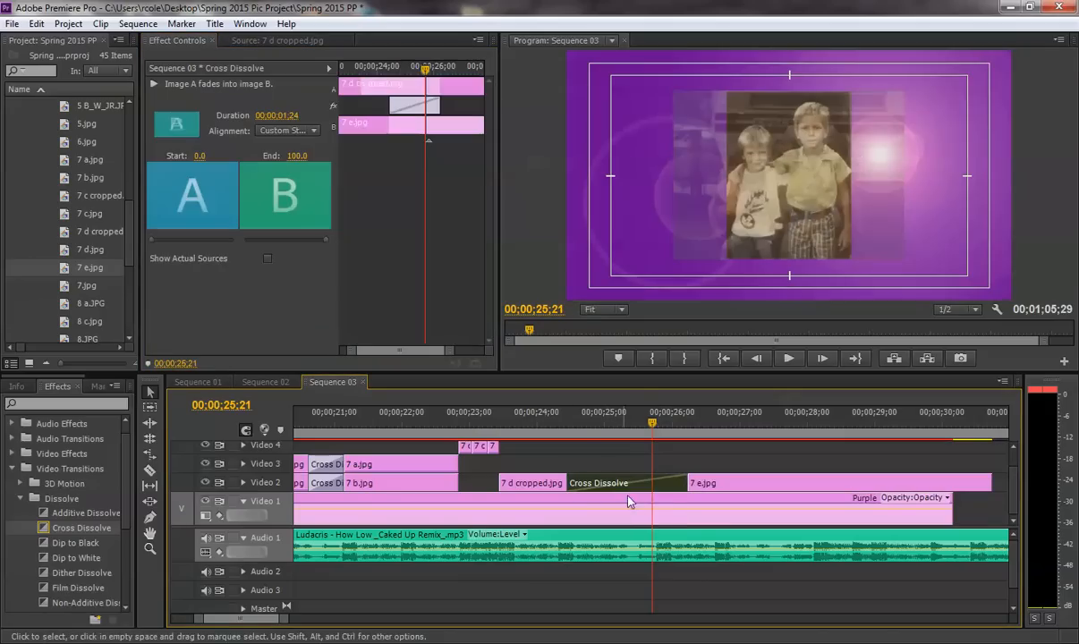
drag(688, 483, 748, 483)
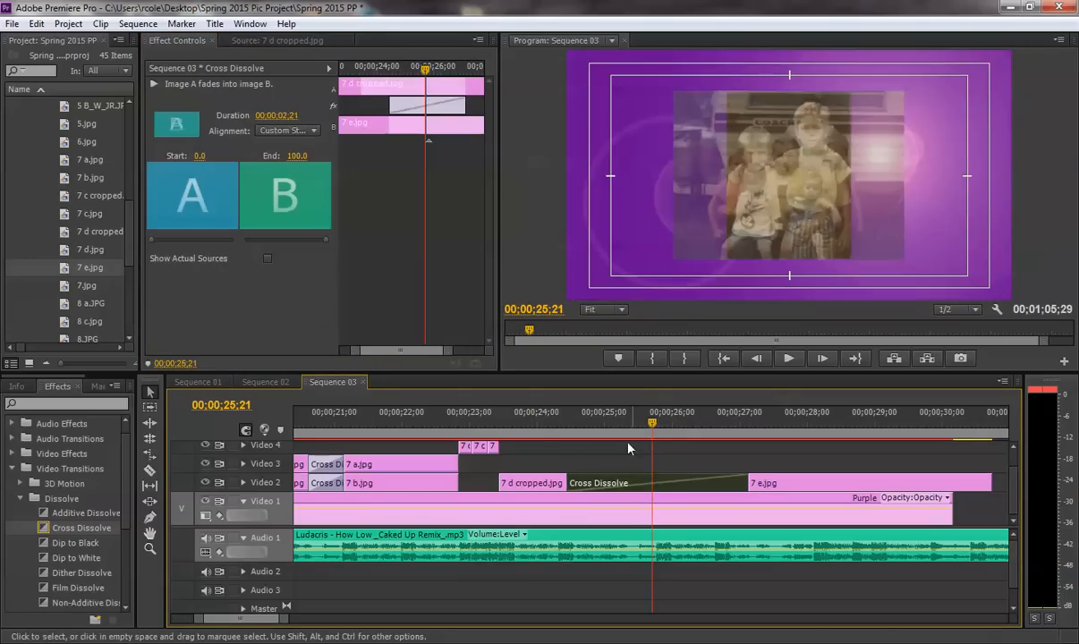
click(541, 426)
key(space)
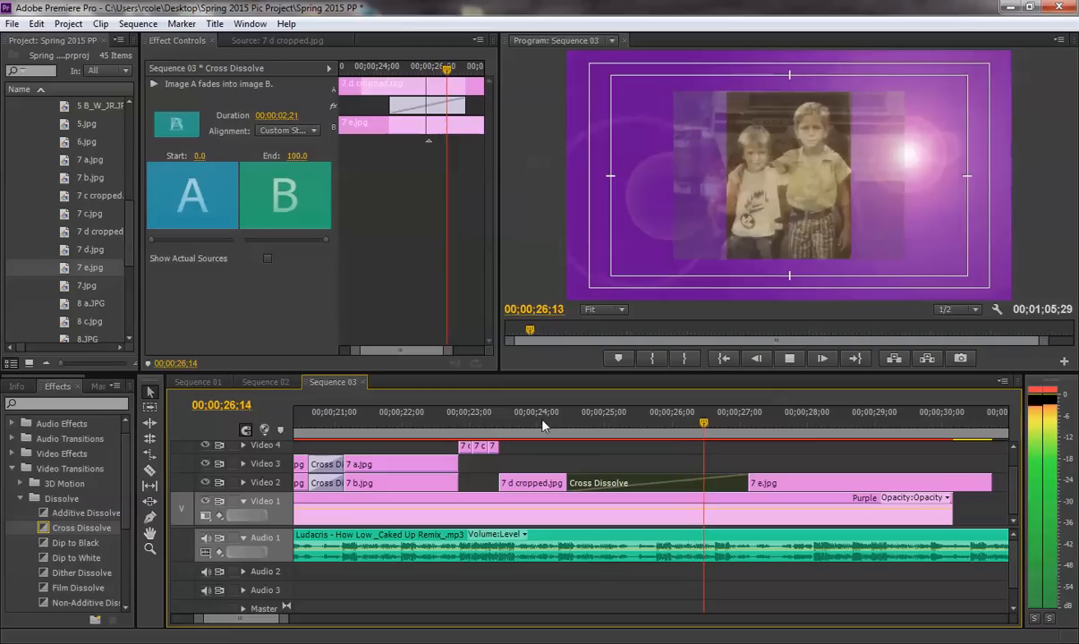
key(space)
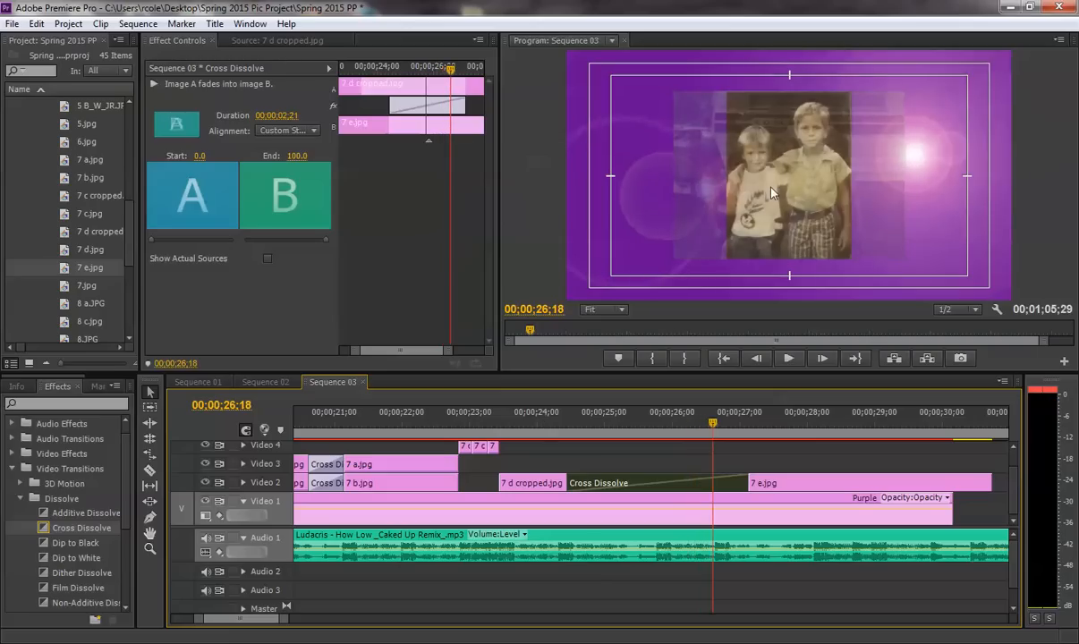
Step: Set the Cross Dissolve's duration to 00;00;01;00 and preview the shortened transition
click(284, 116)
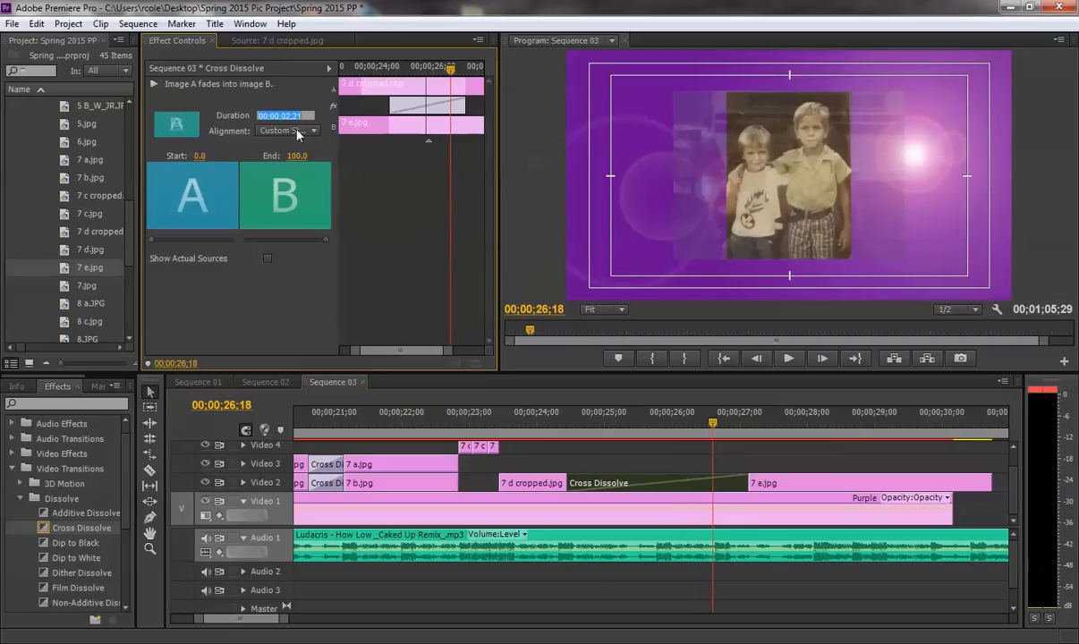
text(100)
key(Return)
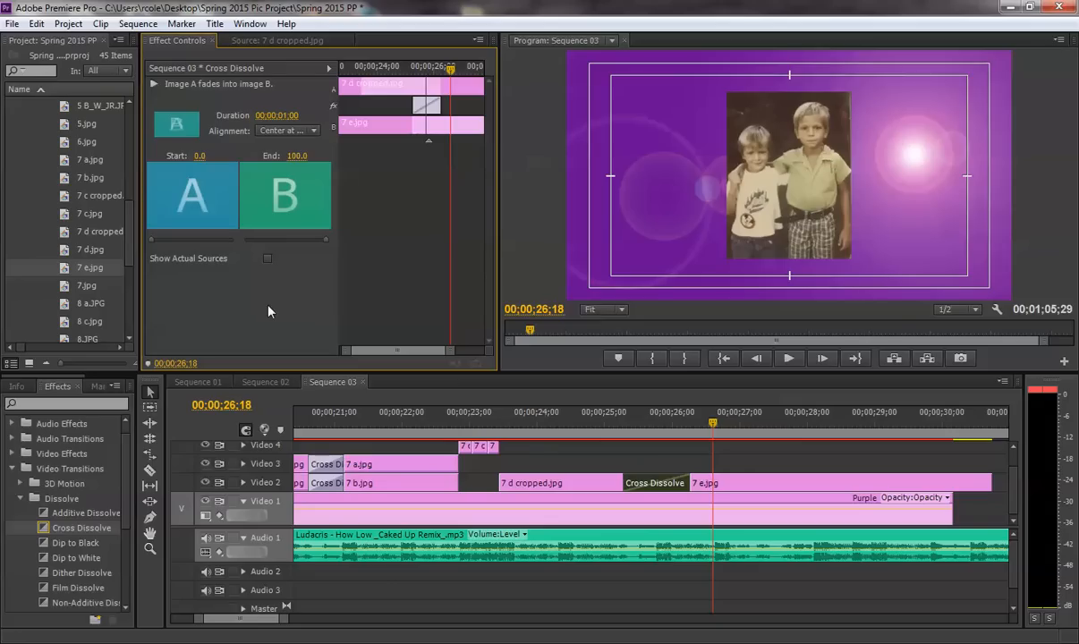
click(617, 429)
key(space)
click(615, 430)
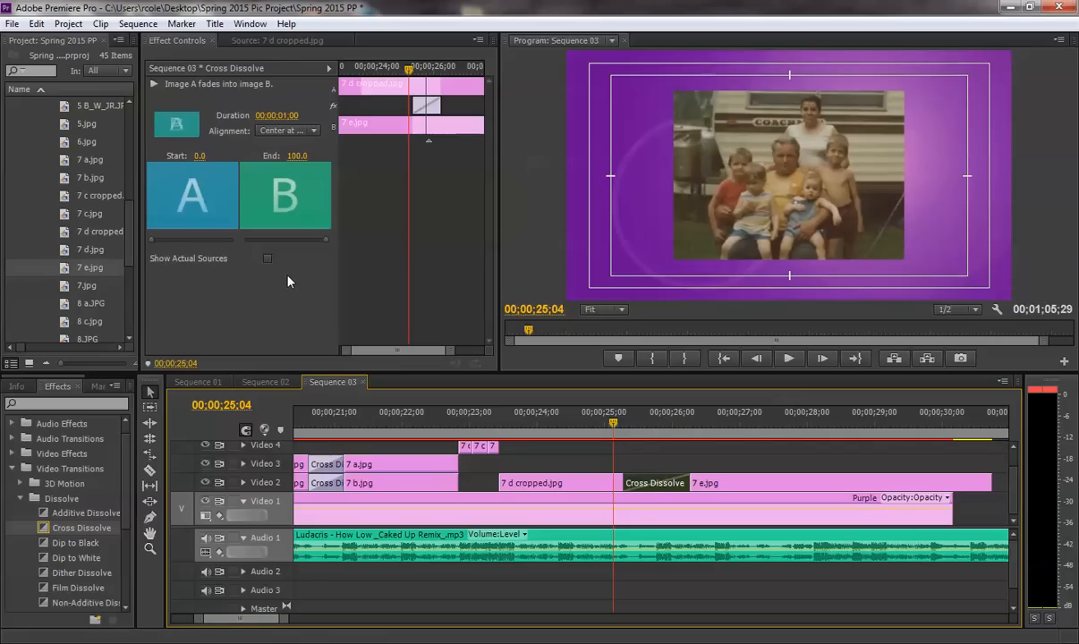
Step: Add a Scale keyframe of 39 to 7 e.jpg at 00;00;25;22, midway through the Cross Dissolve
click(658, 426)
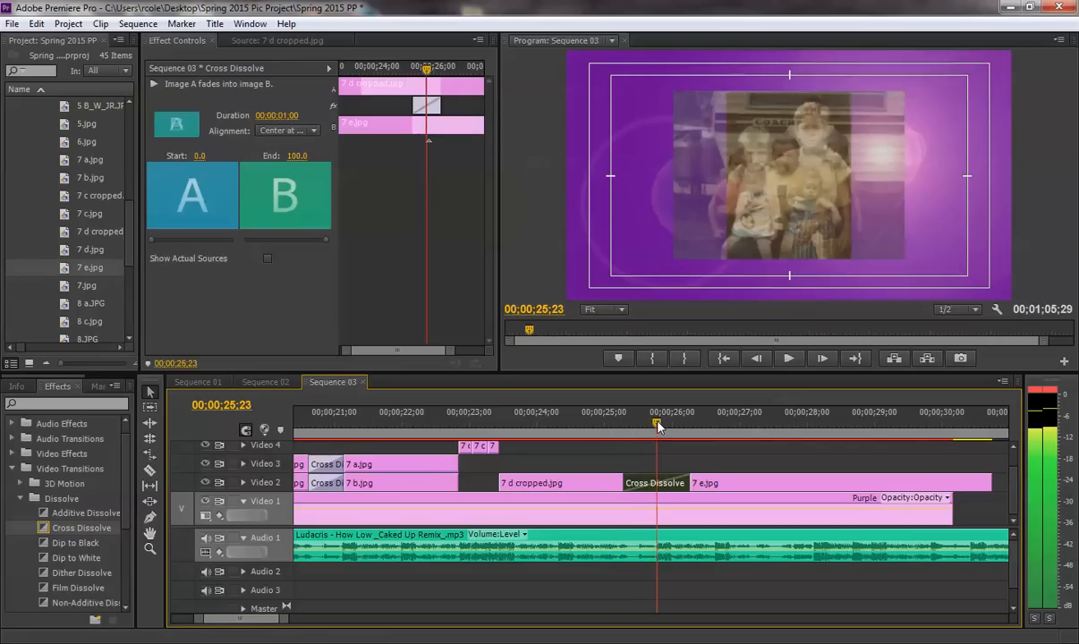
key(Left)
click(723, 484)
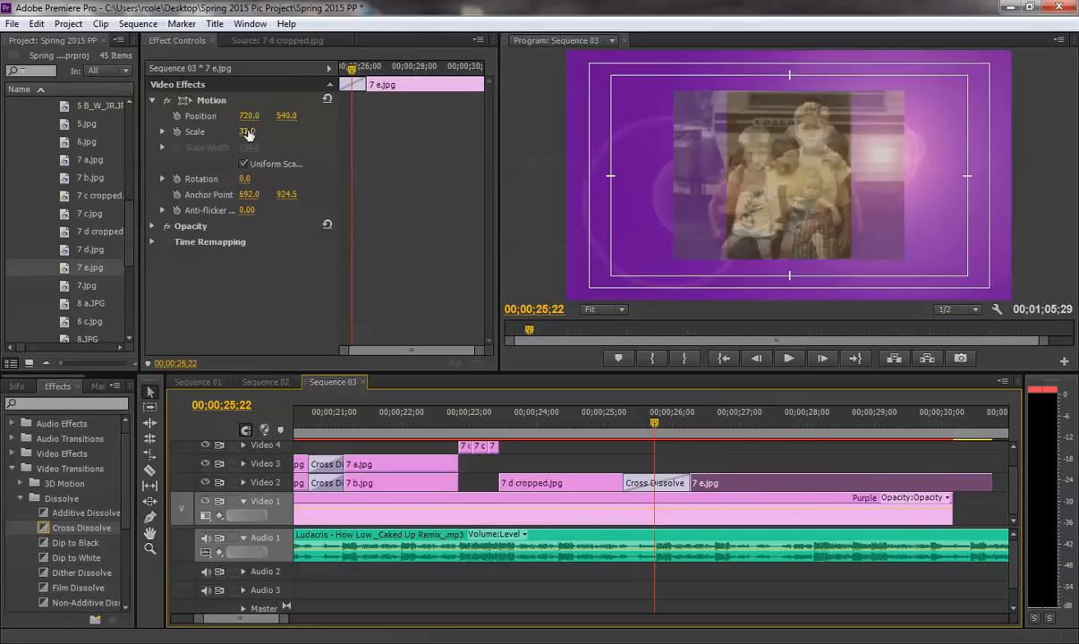
click(177, 135)
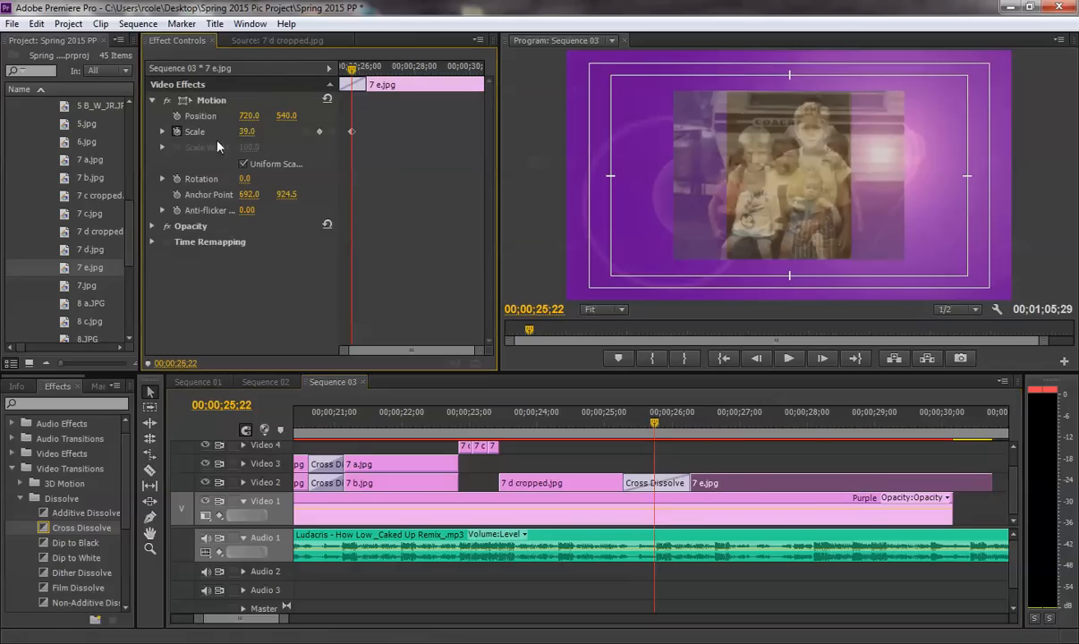
Step: Set the Scale of 7 e.jpg to 61 at 00;00;25;23, one frame after its first keyframe
click(822, 358)
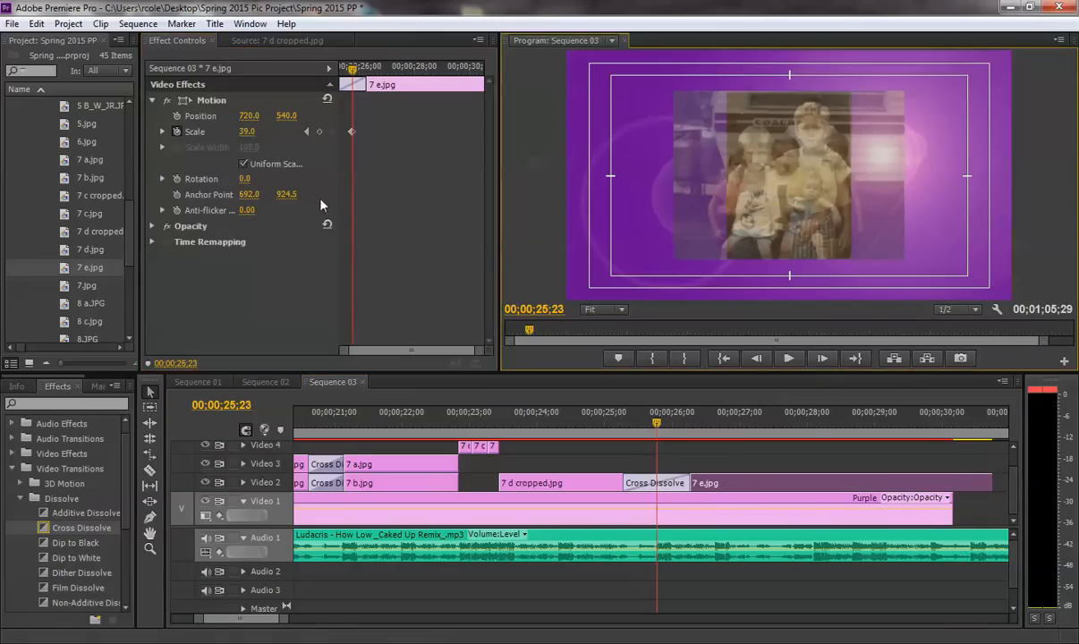
drag(247, 131, 259, 132)
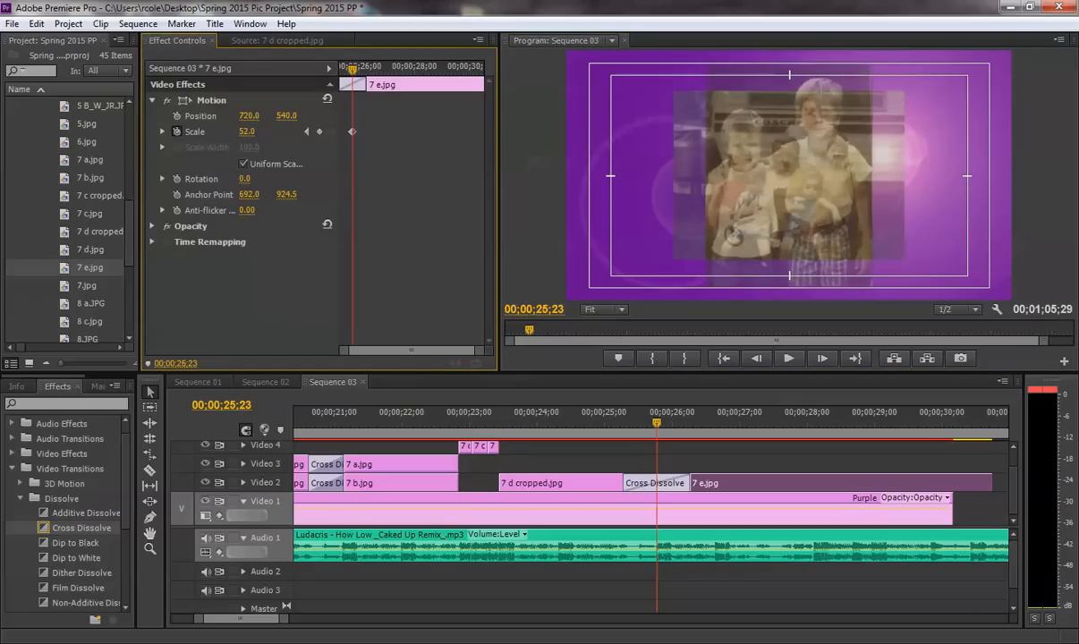
click(247, 132)
text(61)
key(Return)
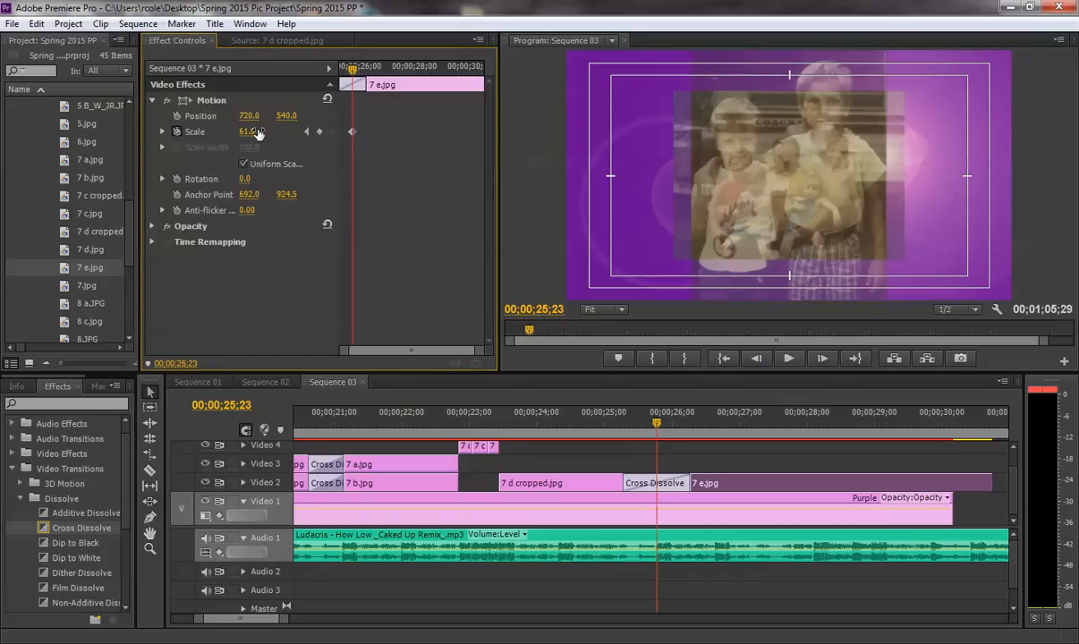
Step: Examine the two Scale keyframes of 7 e.jpg up close by stepping from one to the other
click(823, 358)
click(823, 359)
click(822, 359)
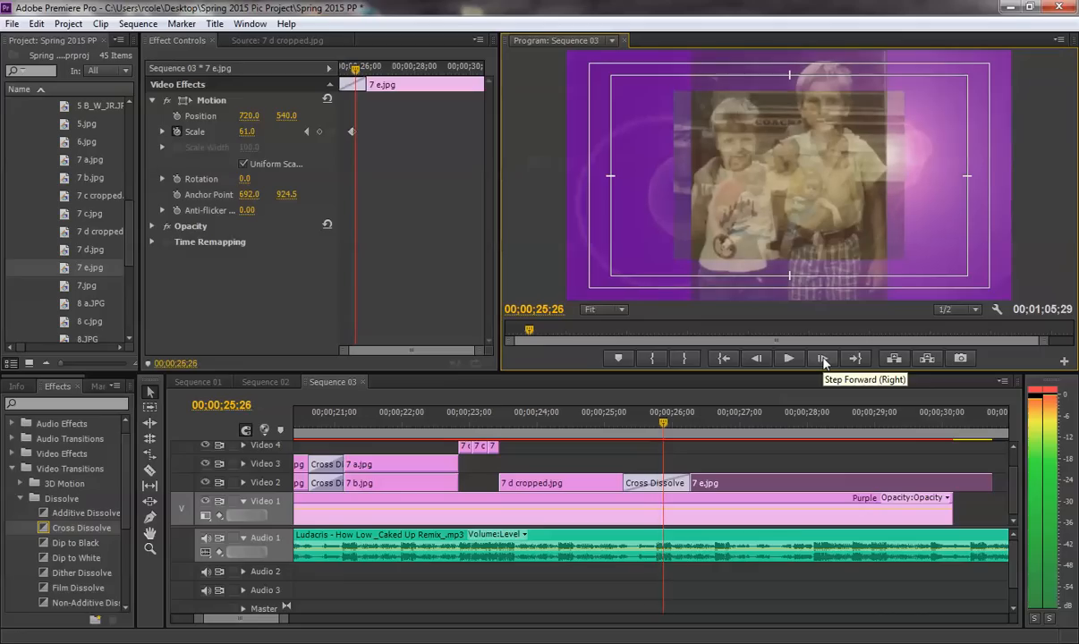
click(251, 131)
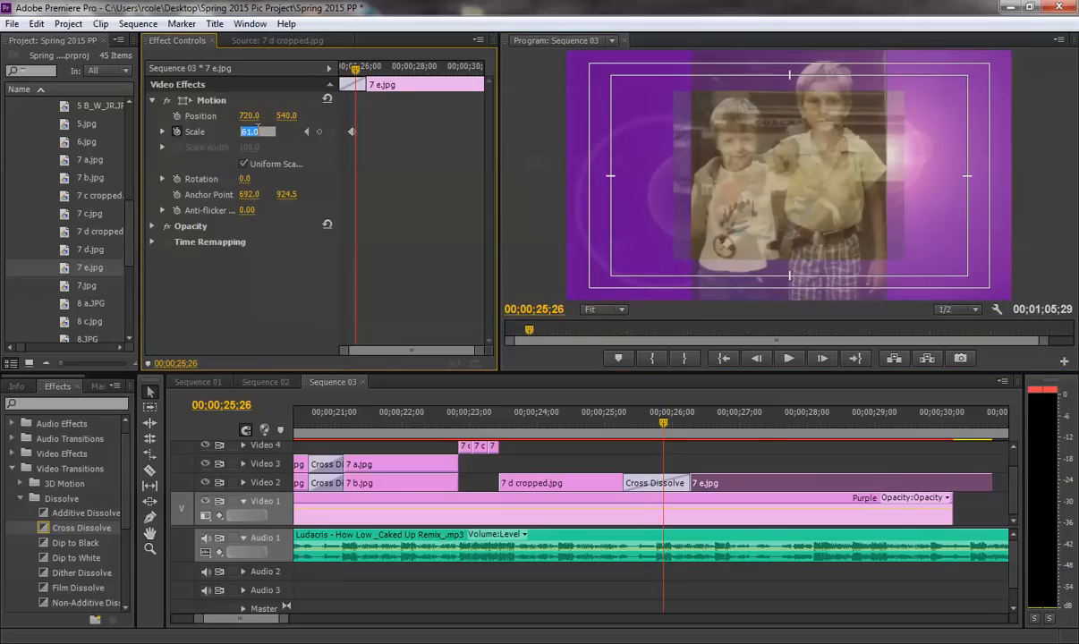
drag(286, 619, 279, 620)
drag(478, 351, 437, 355)
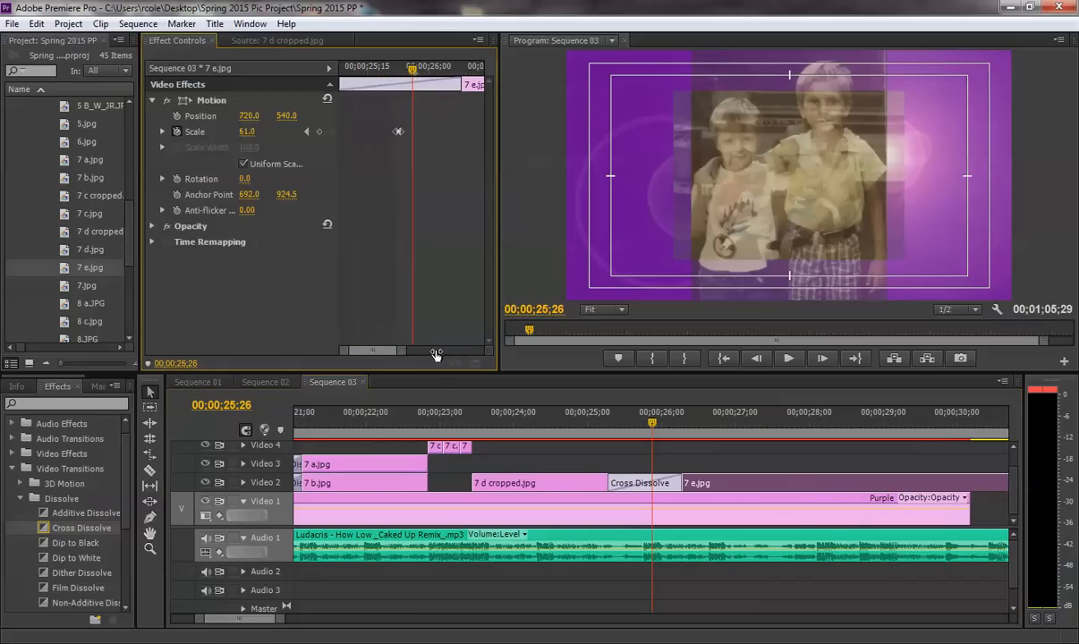
click(306, 132)
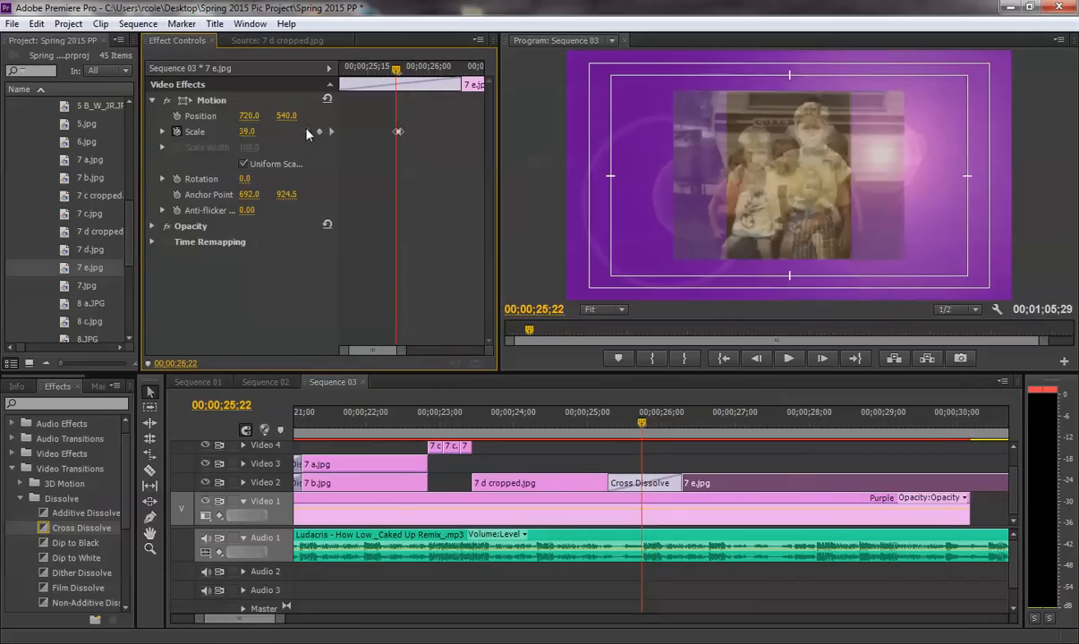
click(331, 132)
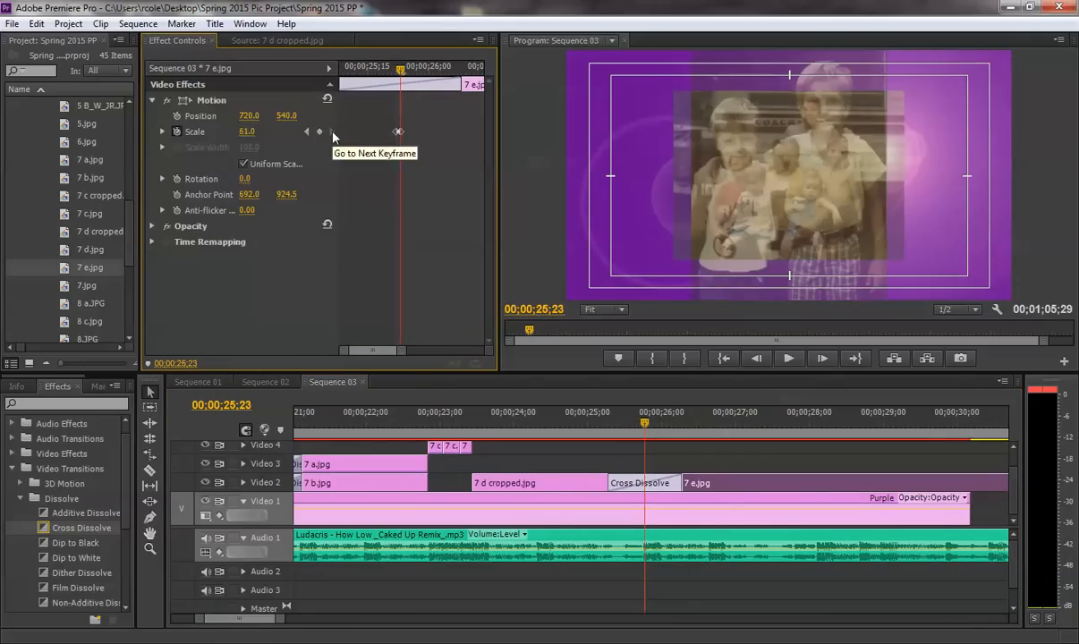
Step: Set the Scale of 7 e.jpg to 39 at 00;00;25;26, three frames after its second keyframe
click(821, 359)
click(821, 363)
click(822, 363)
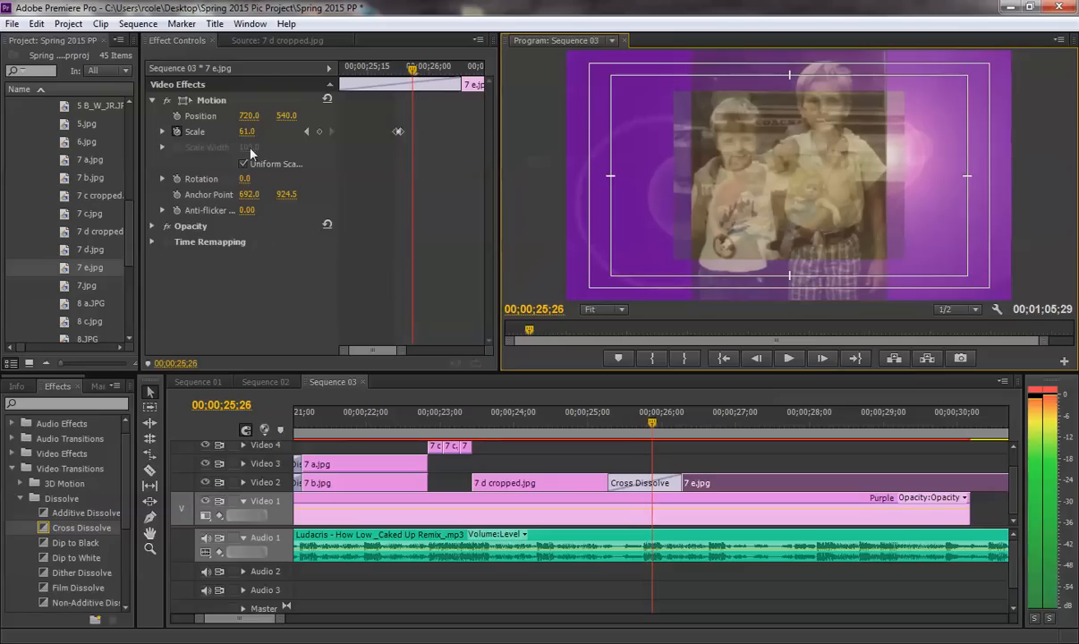
click(251, 131)
text(39)
key(Return)
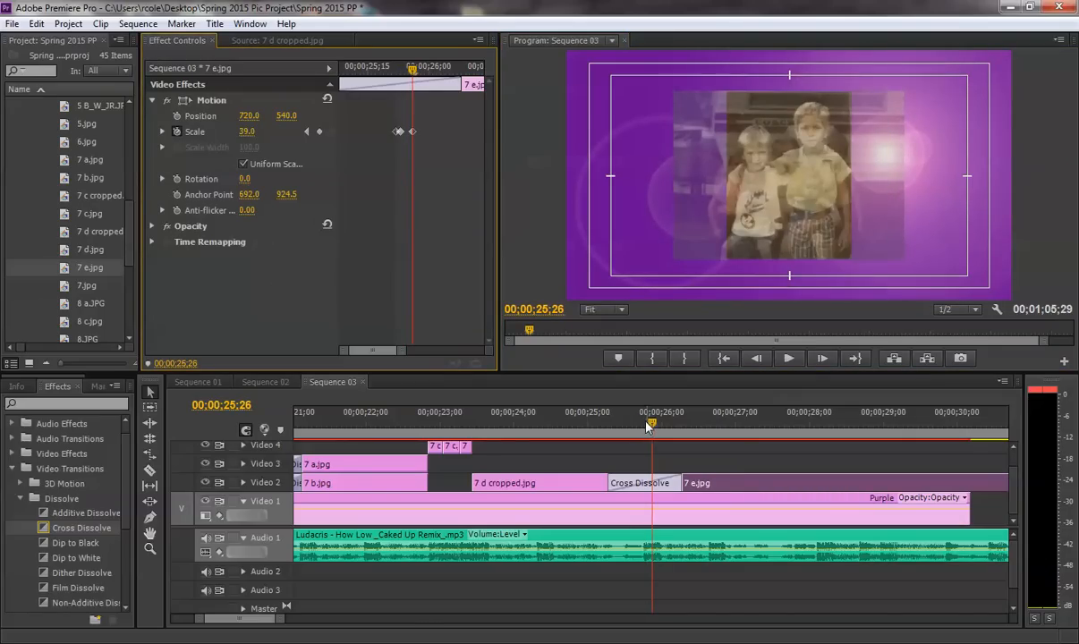
Step: Add a Scale keyframe to 7 e.jpg at 00;00;26;18 and set its Scale to 59 one frame after it
drag(635, 433, 707, 420)
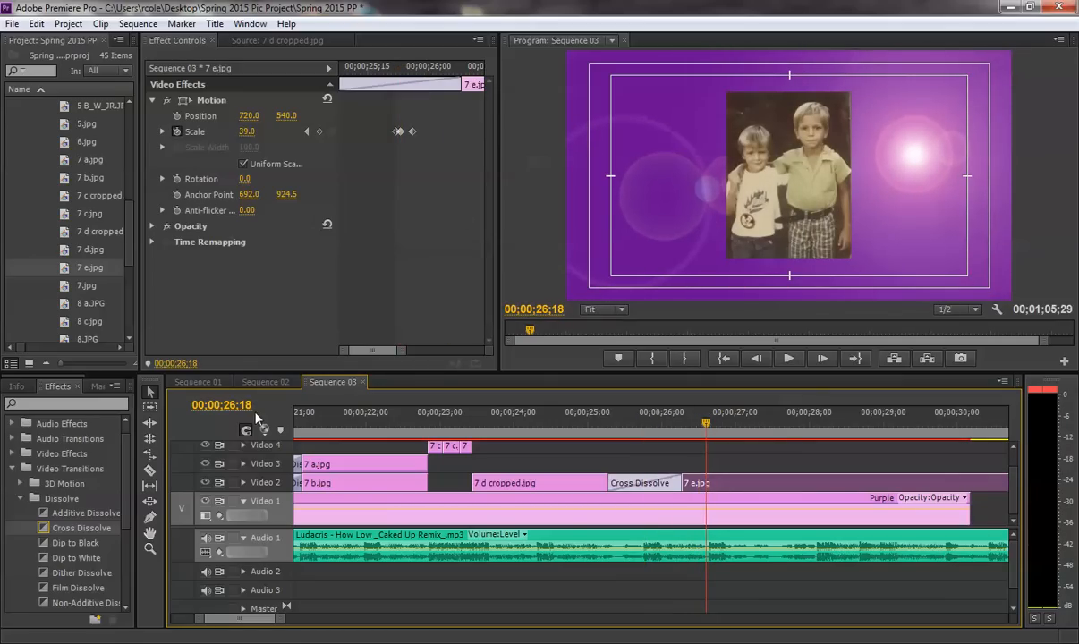
click(320, 132)
drag(402, 353, 423, 352)
click(823, 359)
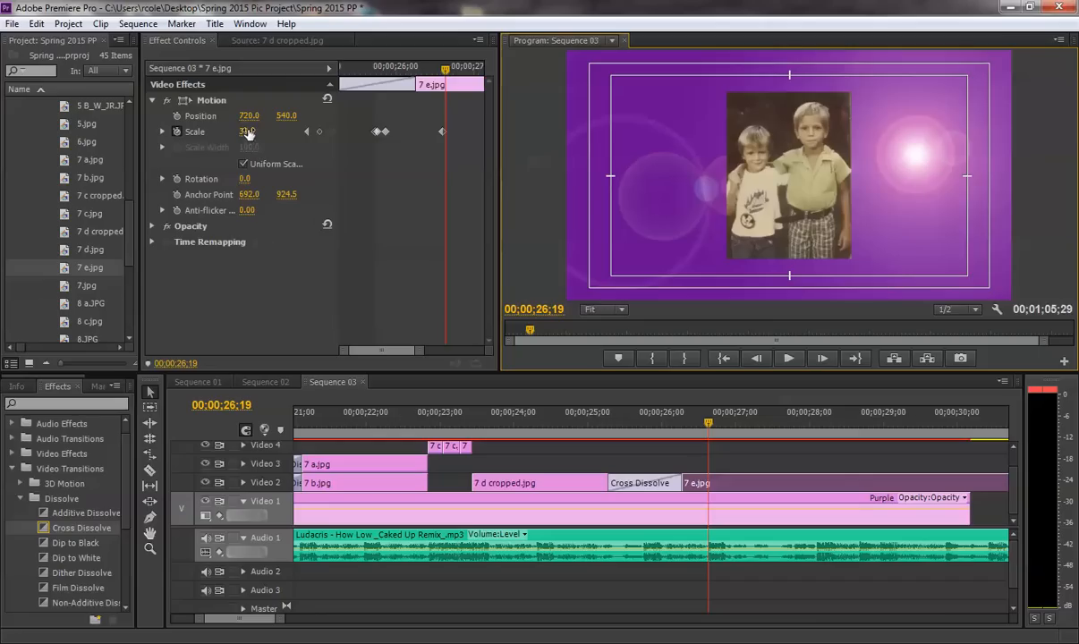
drag(248, 132, 274, 132)
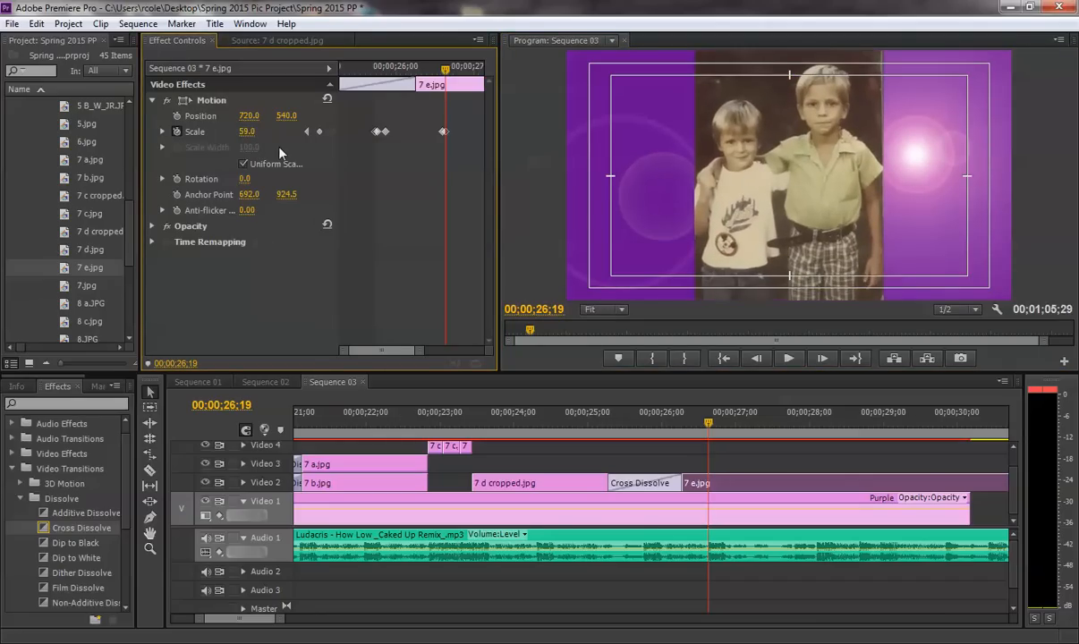
Step: Set the Scale of 7 e.jpg to 39 at 00;00;26;22 and play back the scale pulses
click(824, 359)
click(823, 359)
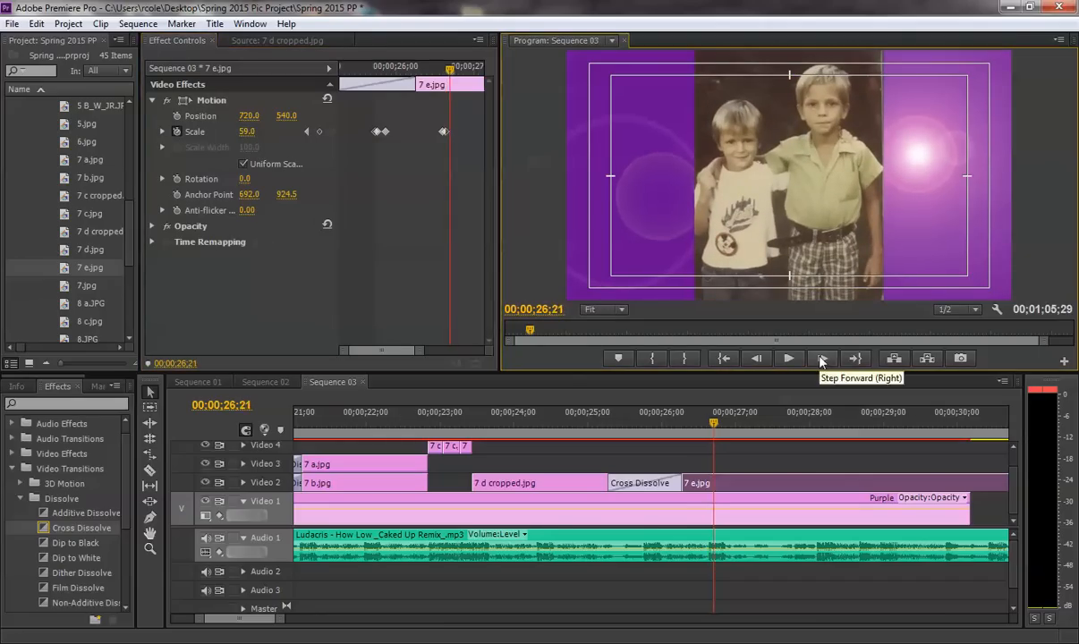
click(823, 359)
click(249, 132)
text(39)
key(Return)
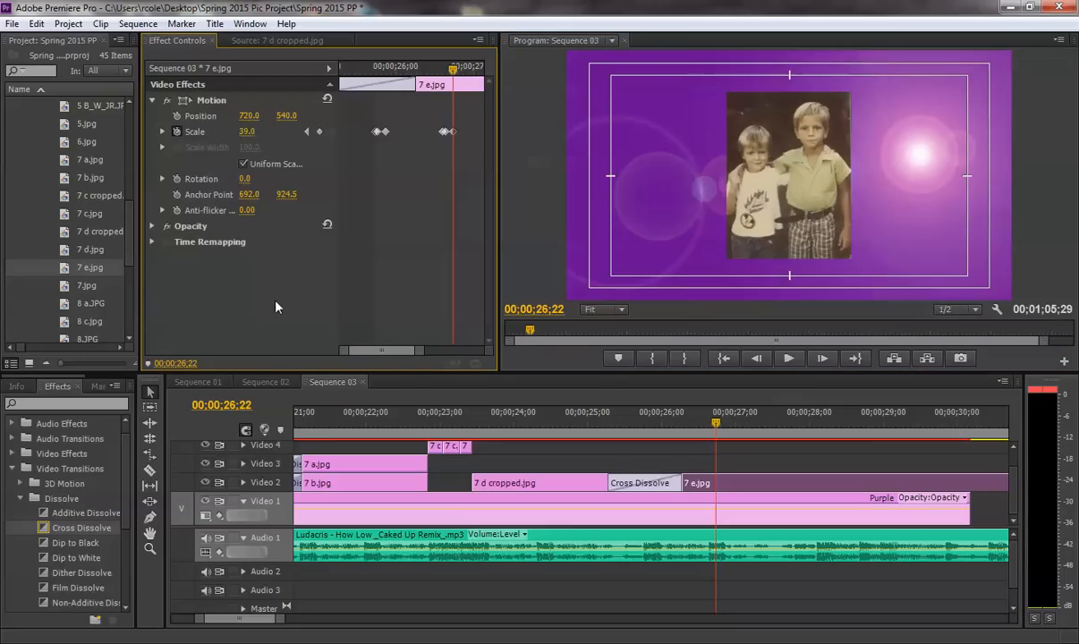
click(634, 418)
key(space)
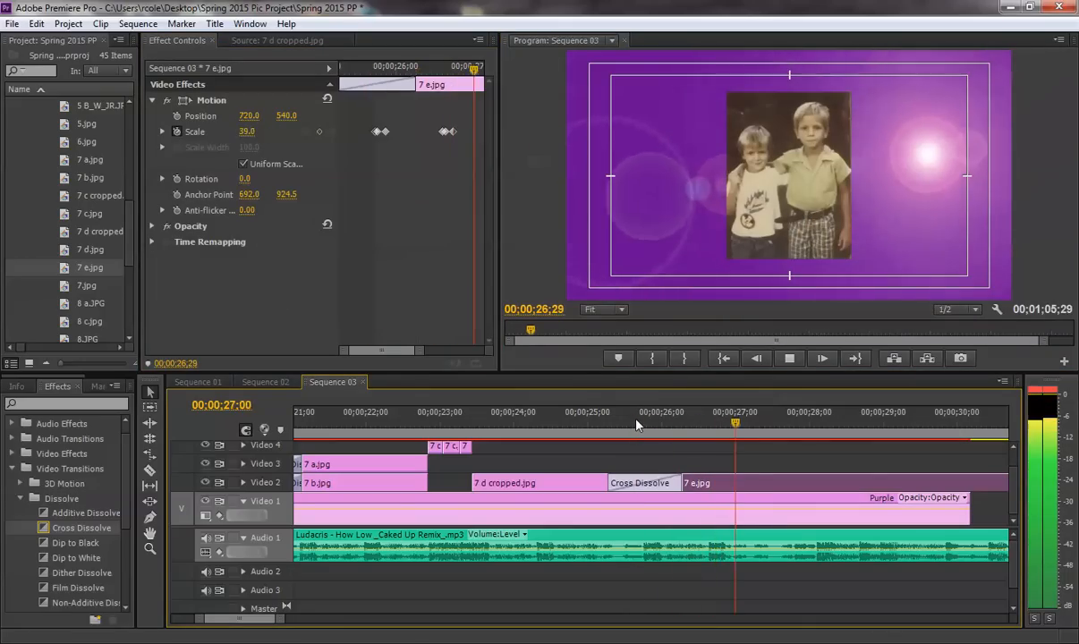
key(space)
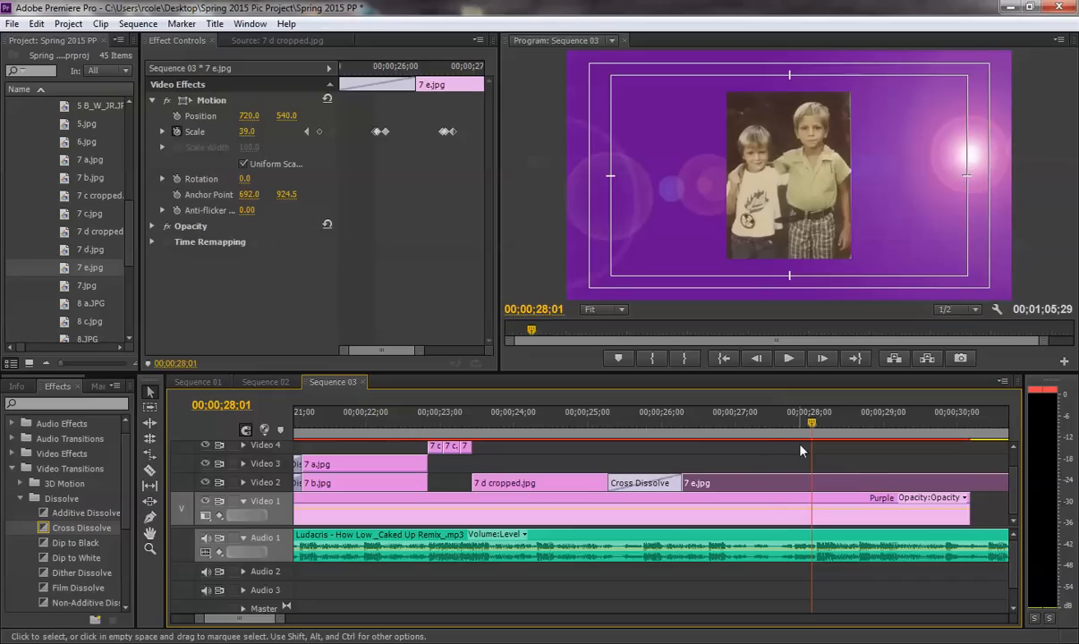
Step: Find the music beat at 00;00;28;02, trim the end of 7 e.jpg on Video 2 to it, and play back the section
click(780, 424)
key(space)
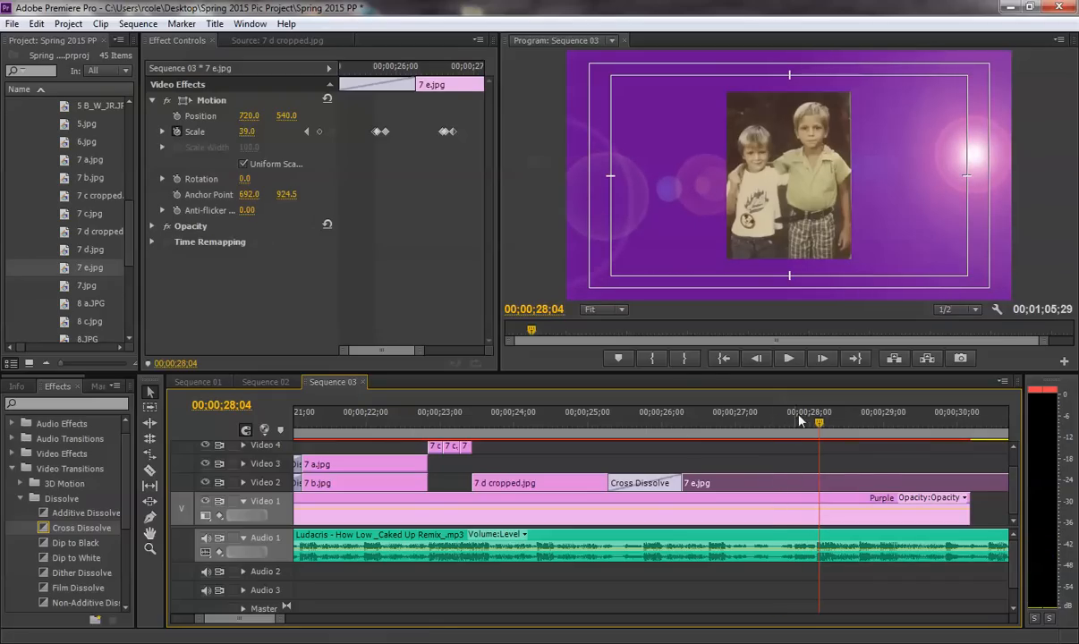
click(786, 422)
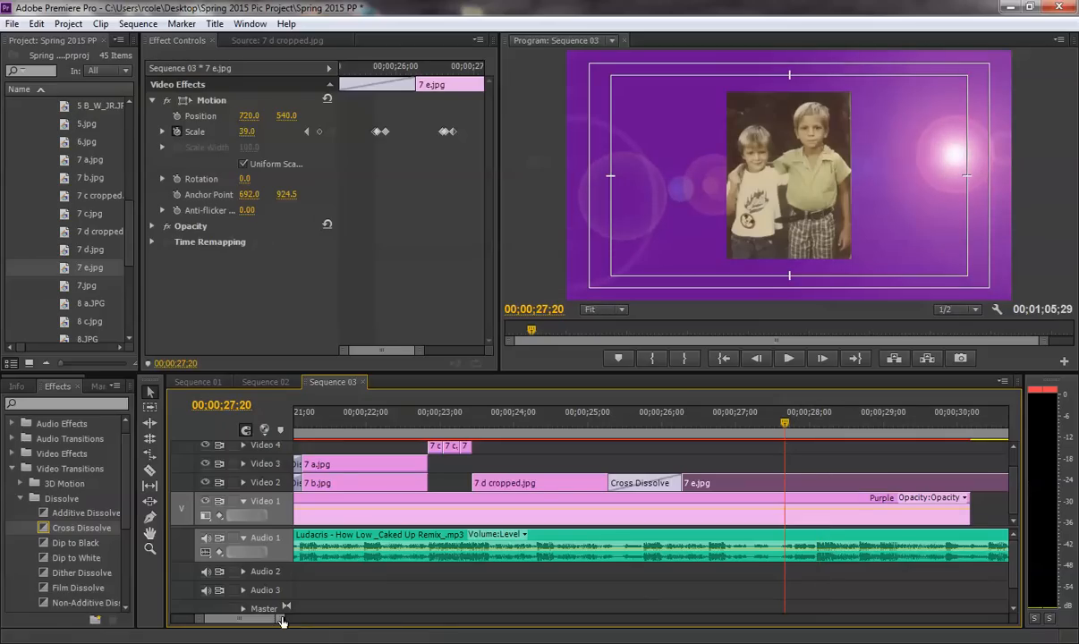
drag(285, 621, 289, 621)
key(space)
key(space)
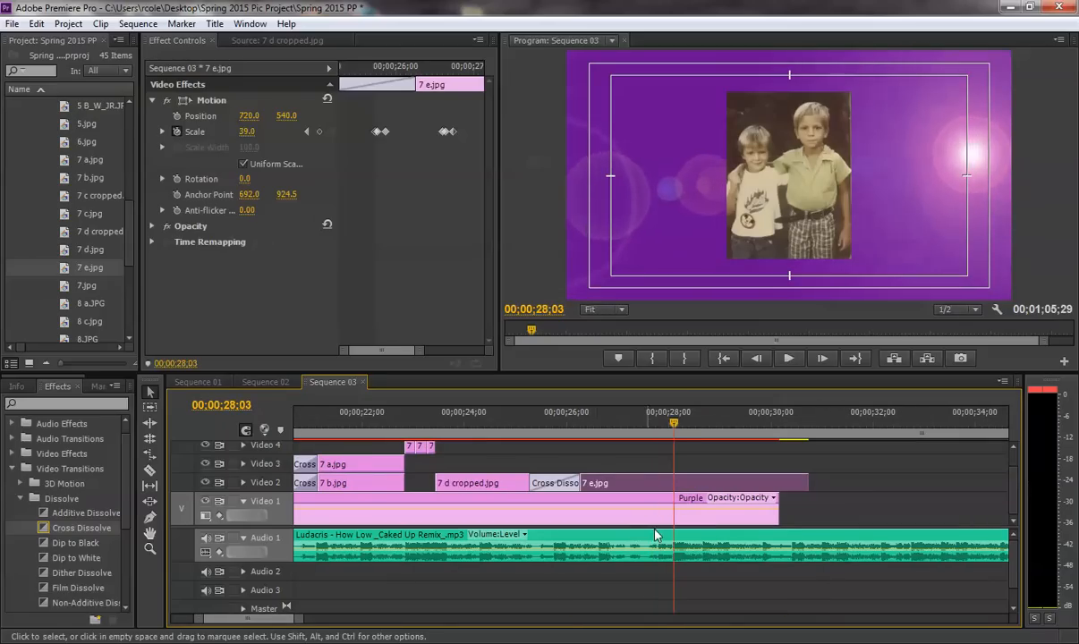
drag(676, 426, 674, 426)
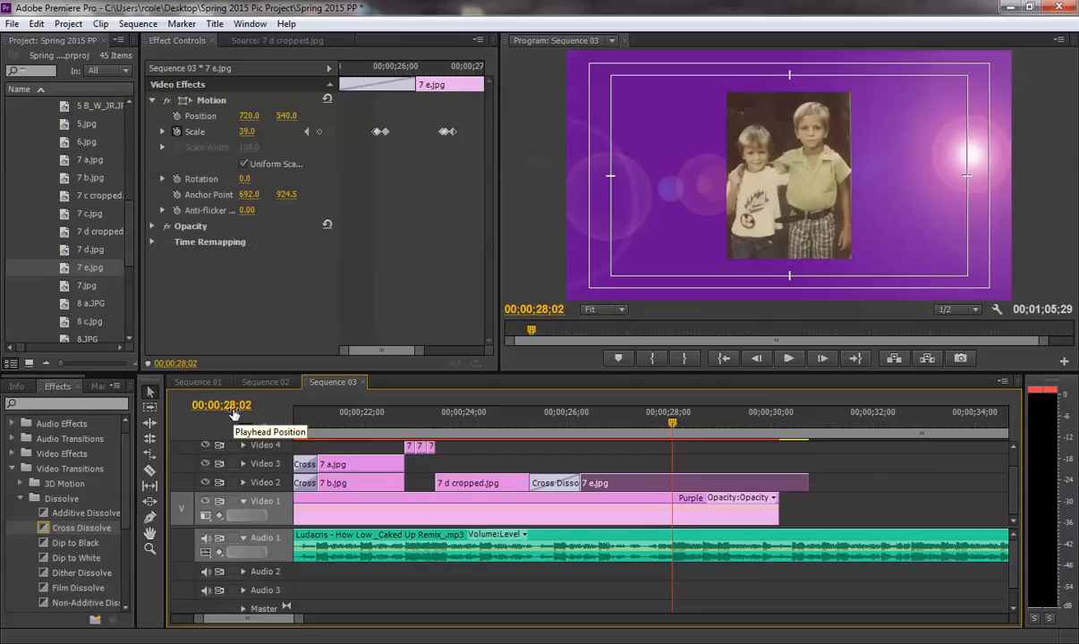
drag(807, 482, 672, 471)
click(528, 413)
key(space)
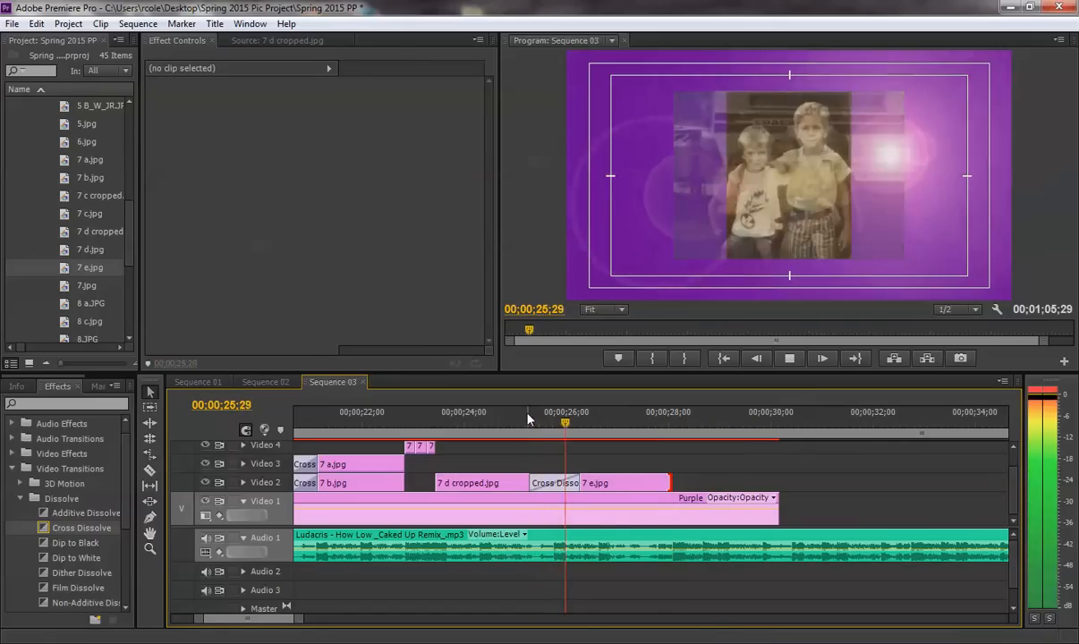
key(space)
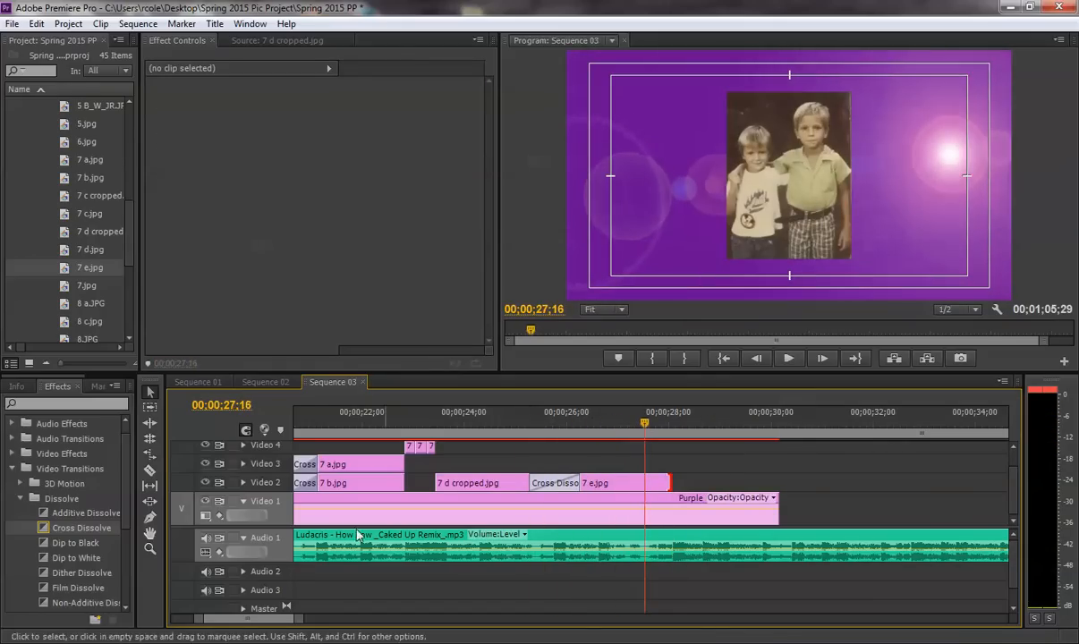
Step: Set the Scale of 7 e.jpg to 17 at 00;00;27;16 and play back the shrinking motion
drag(301, 618, 254, 619)
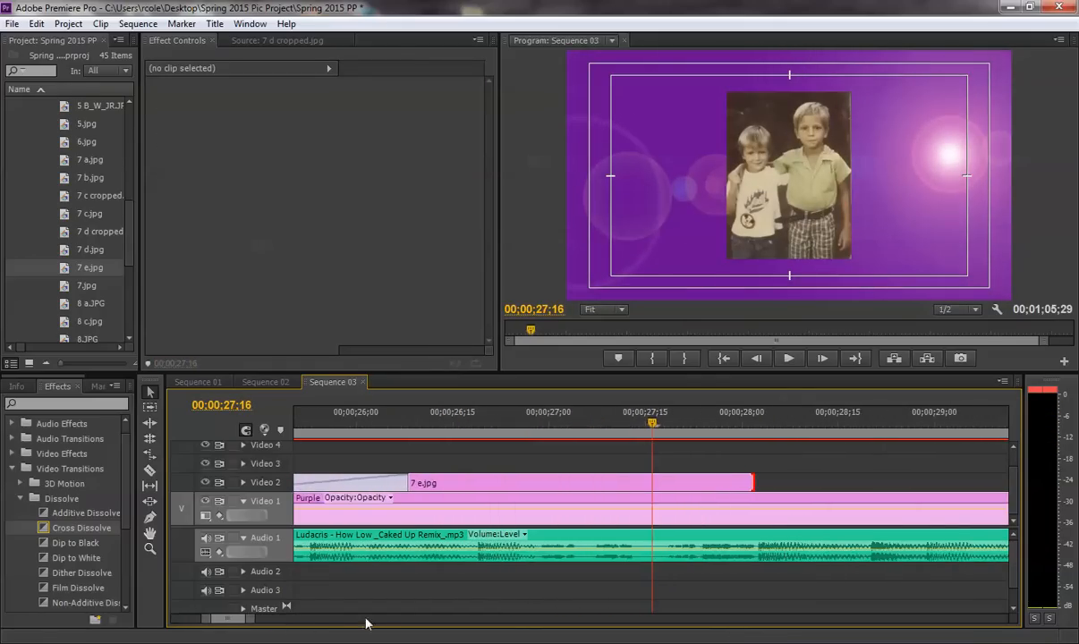
drag(610, 424, 652, 424)
click(565, 481)
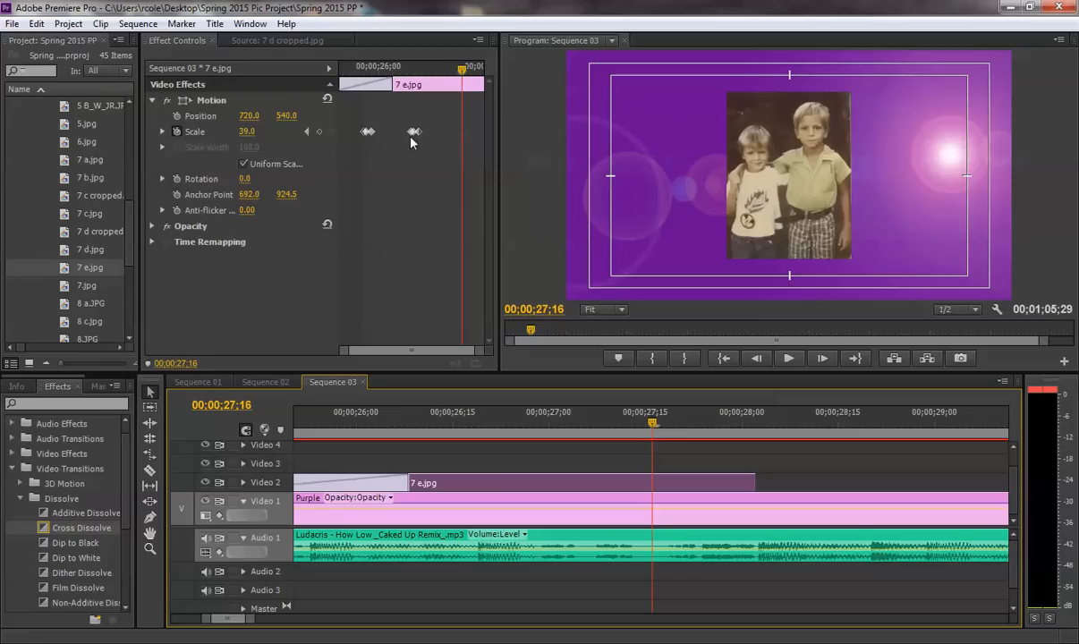
drag(247, 136, 217, 132)
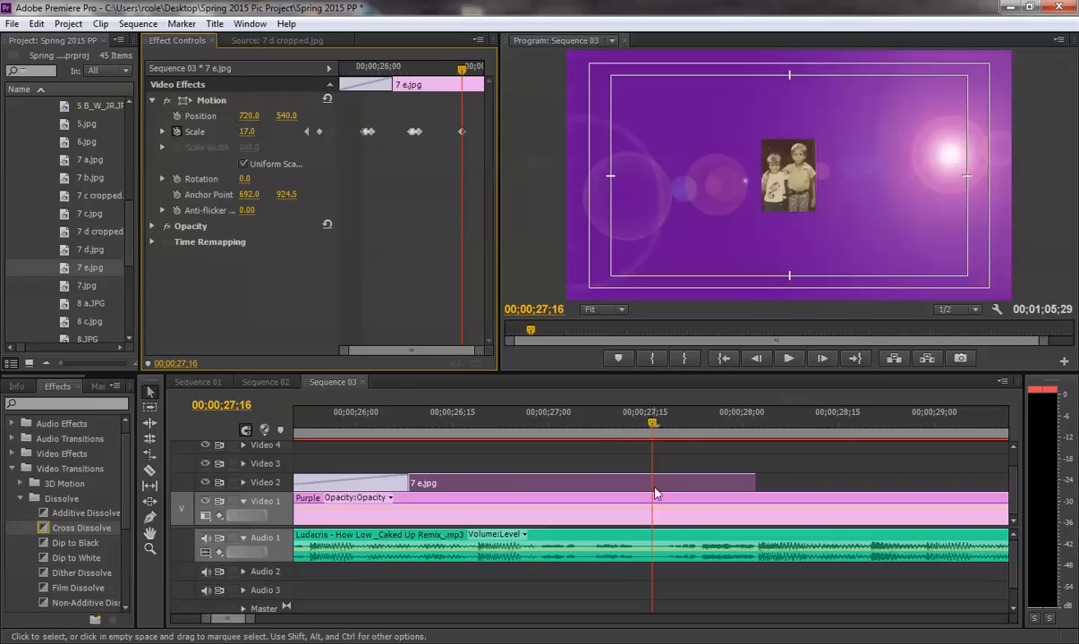
drag(602, 430, 504, 425)
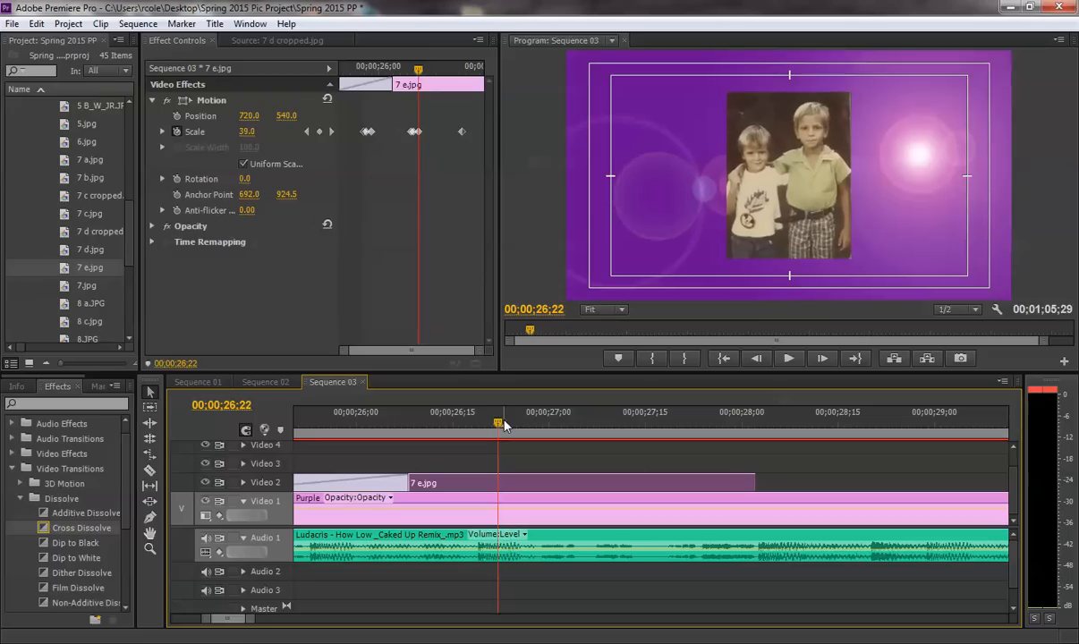
click(351, 431)
key(space)
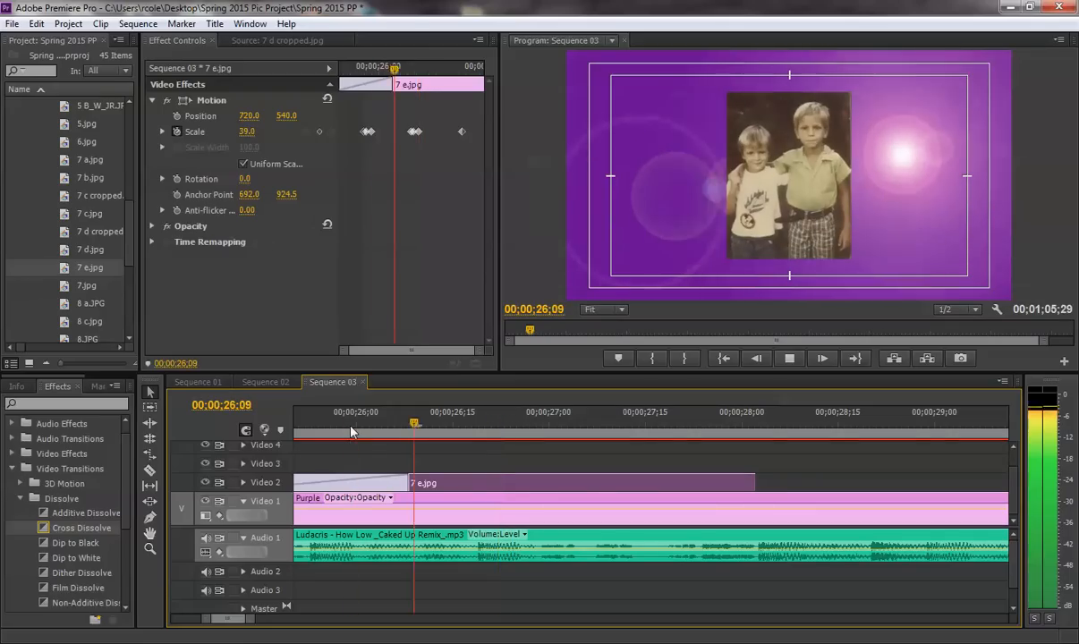
key(space)
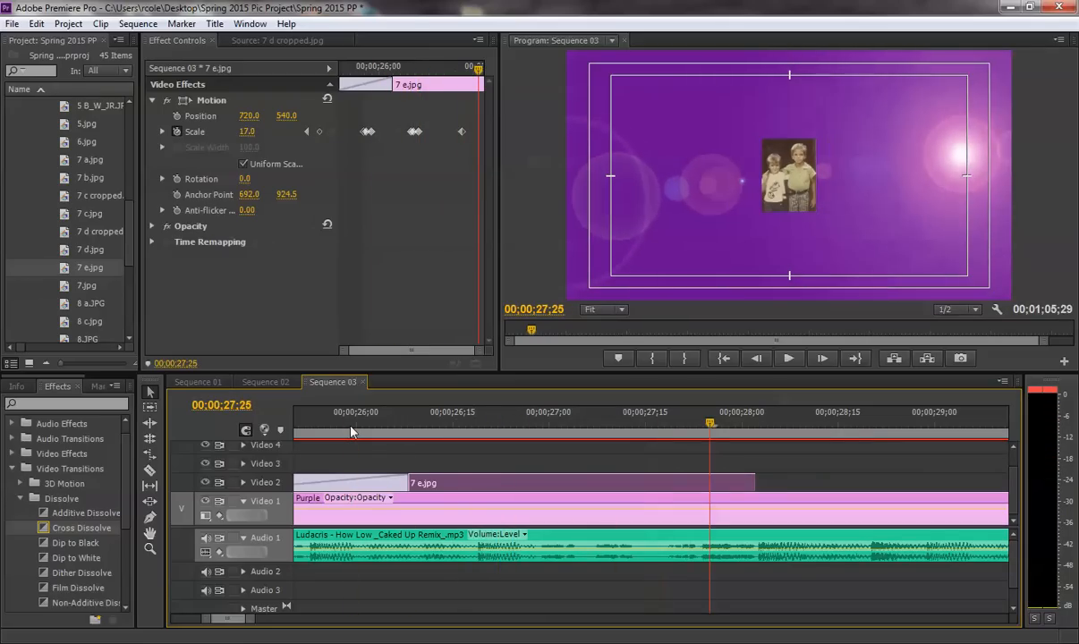
Step: Replace the last Scale keyframe of 7 e.jpg with one at 00;00;27;16 that keeps the Scale at 39
click(462, 131)
key(Delete)
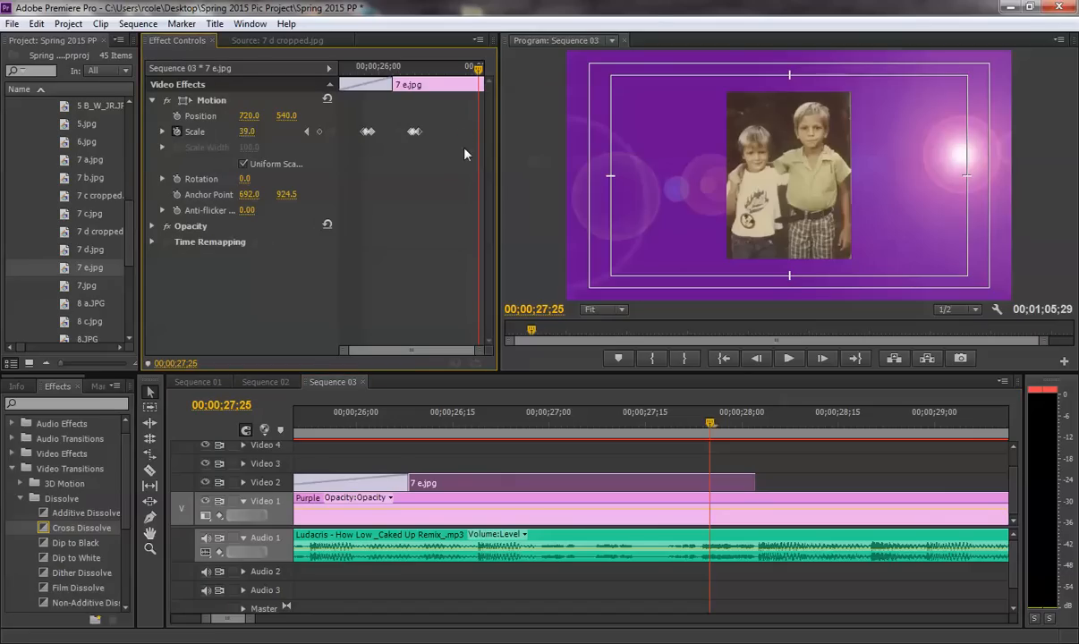
click(608, 423)
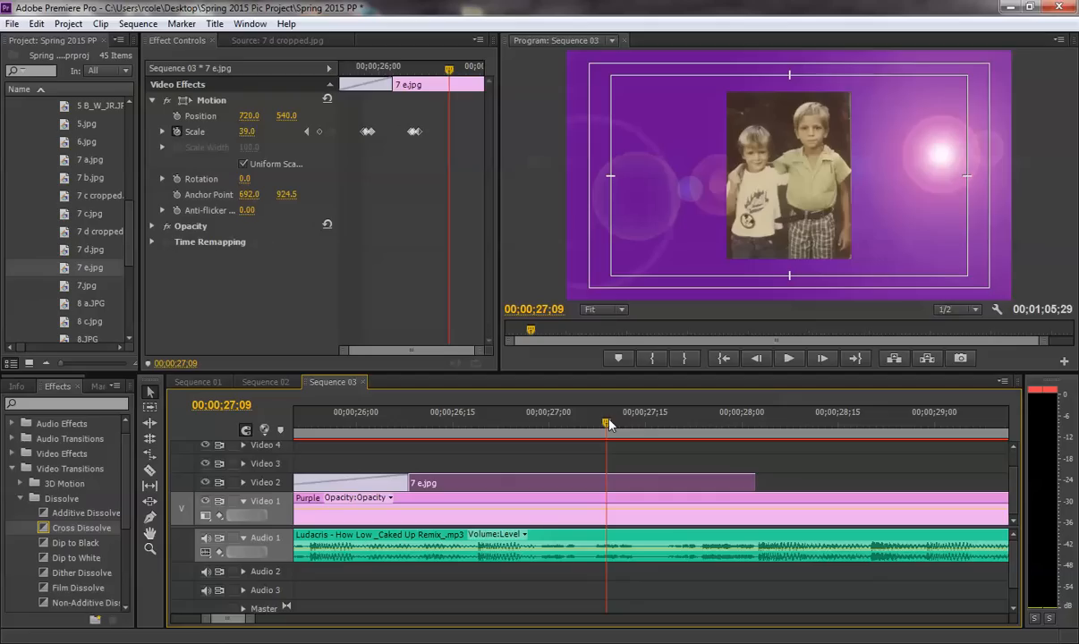
drag(607, 423, 652, 420)
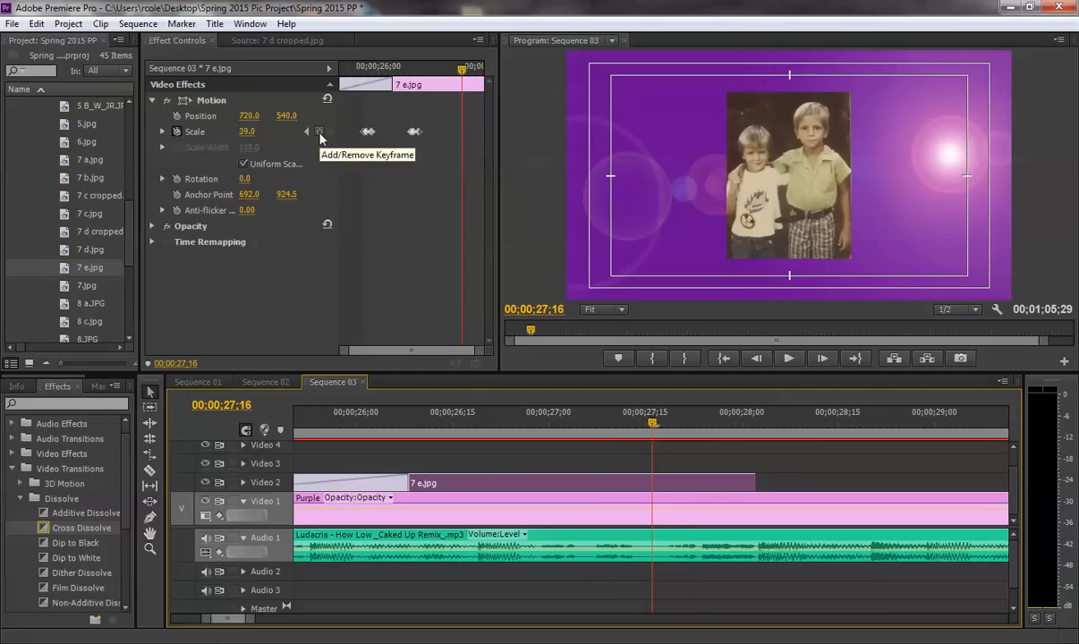
drag(247, 134, 435, 141)
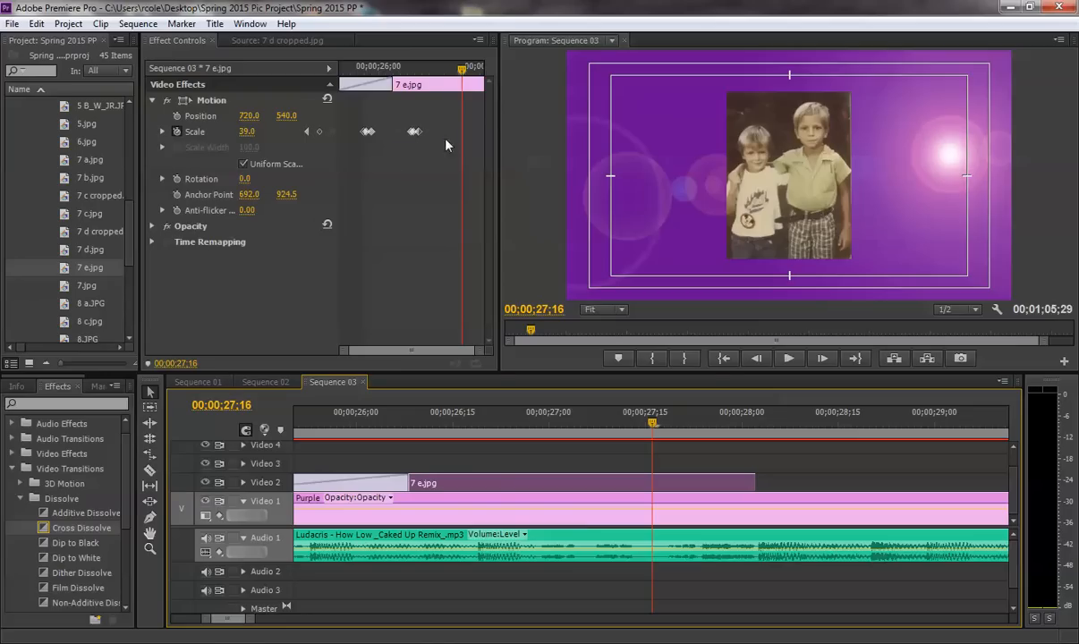
click(320, 133)
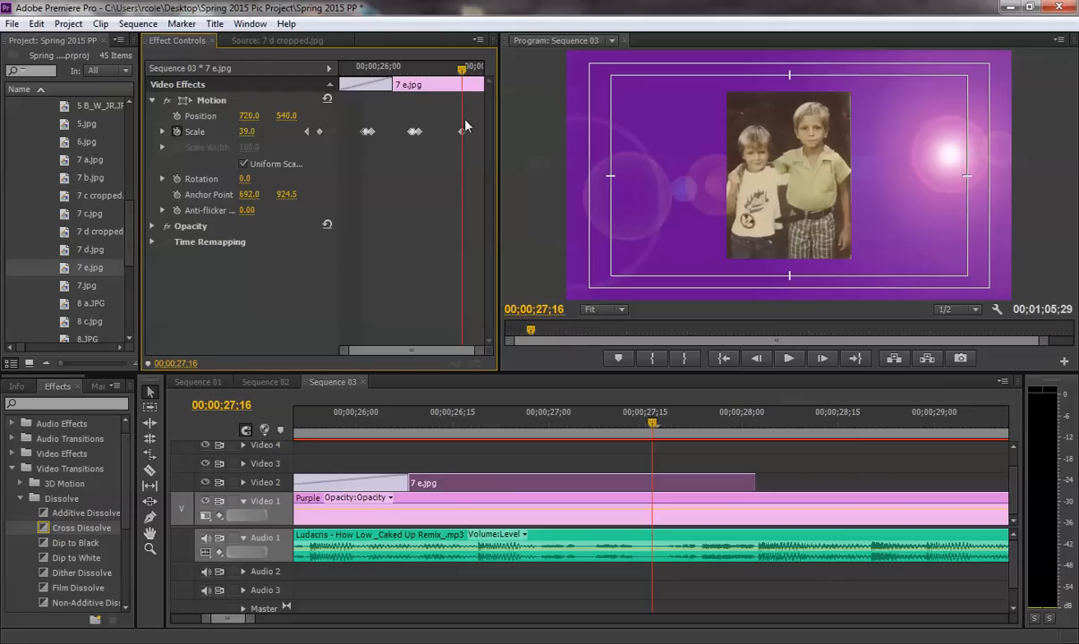
Step: Play back 7 e.jpg from just after the Cross Dissolve through its last Scale keyframe
click(408, 69)
drag(423, 72, 389, 70)
key(space)
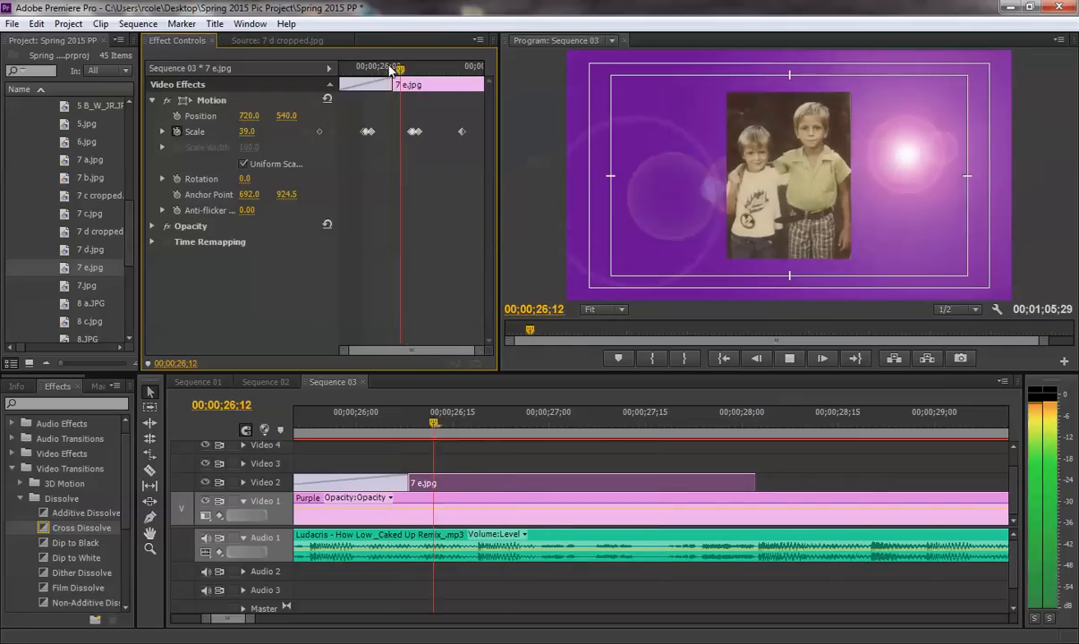
key(space)
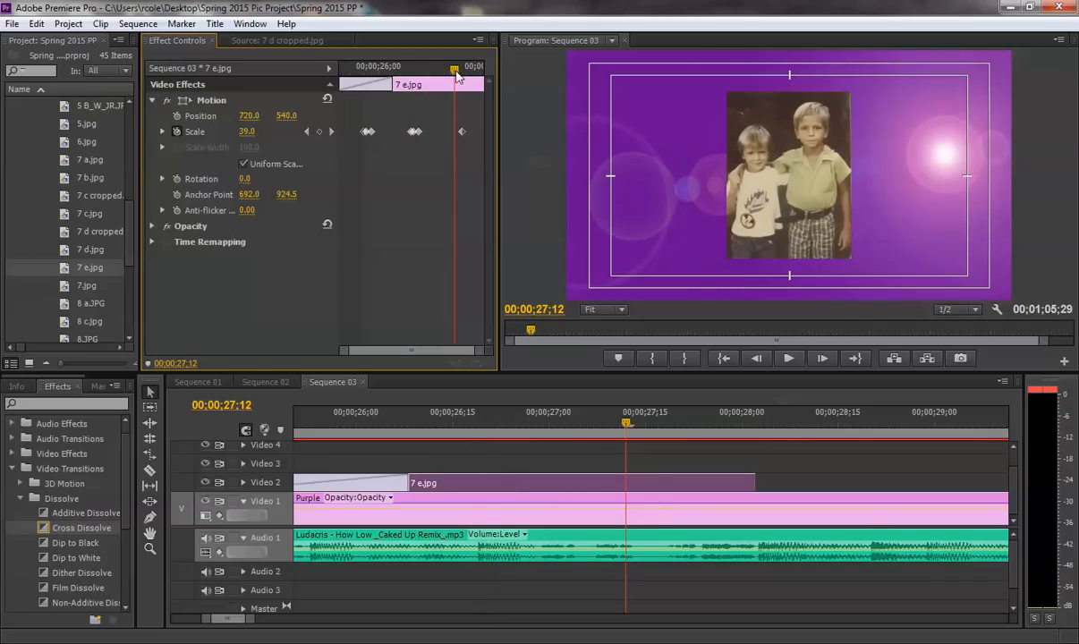
key(space)
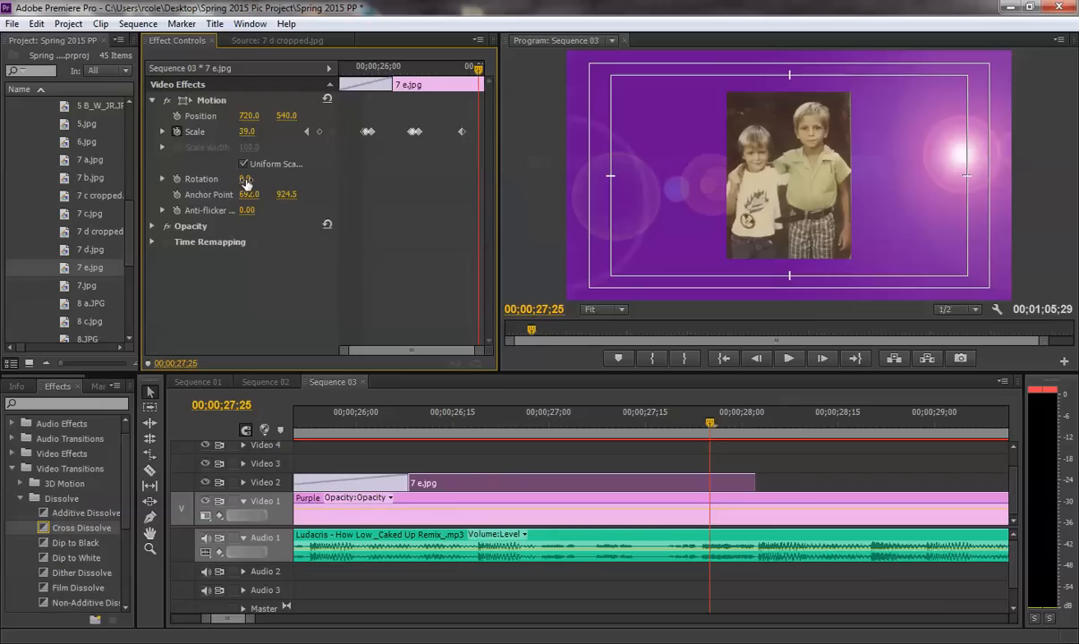
Step: Rotate 7 e.jpg by one full turn plus 8° (1x8.0°)
drag(246, 181, 574, 181)
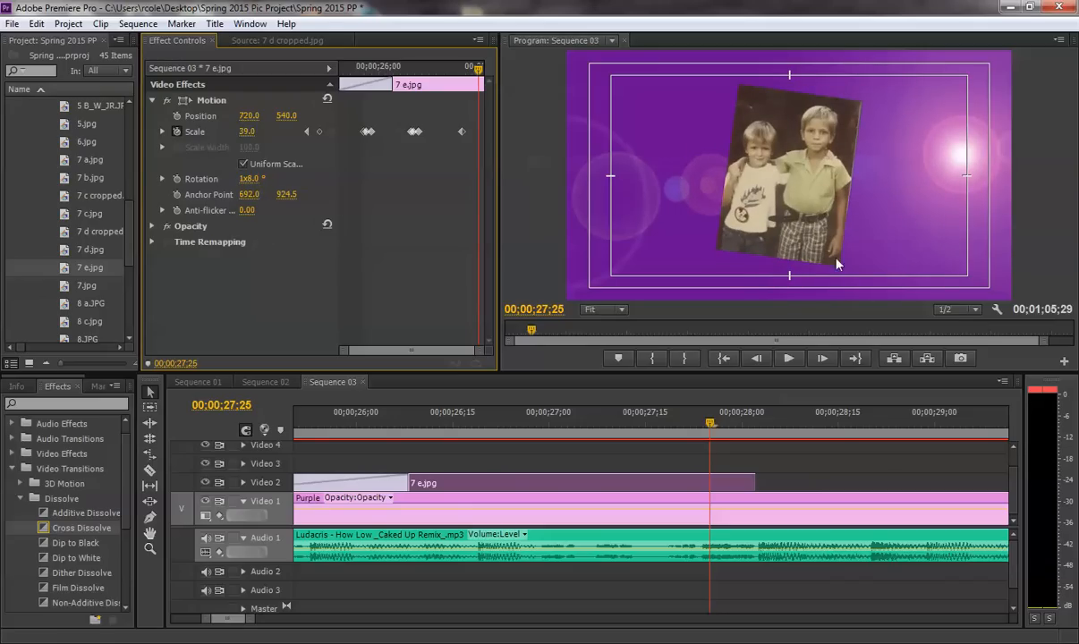
Step: Set the Rotation of 7 e.jpg to one full turn (1x0.0°)
click(248, 179)
text(3)
key(Return)
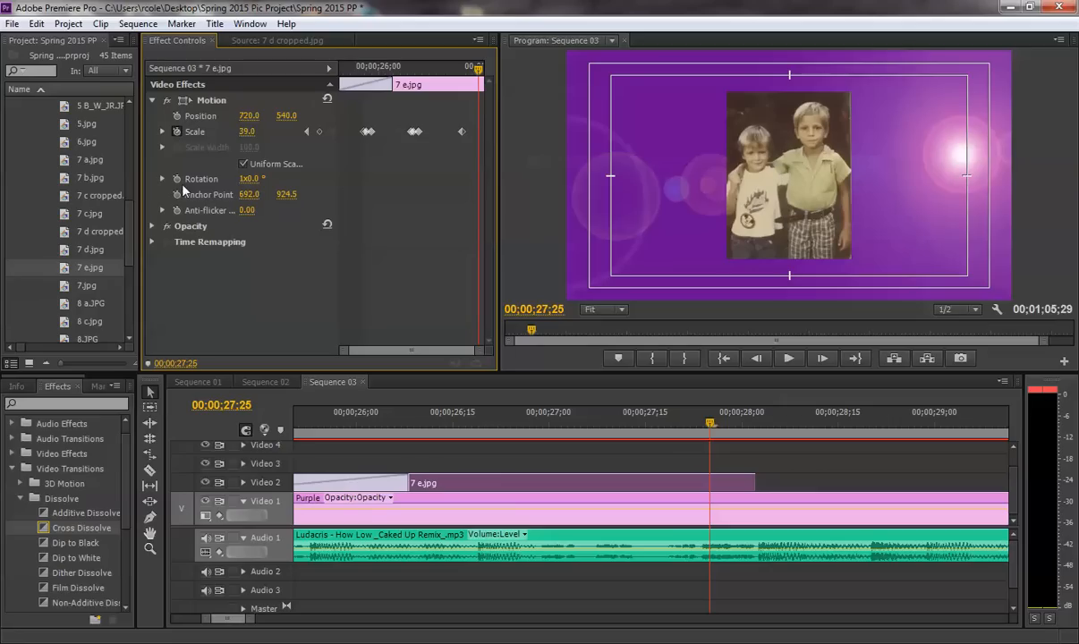
Step: Reset the Rotation of 7 e.jpg to 0° and add a Rotation keyframe at 00;00;27;16
click(249, 179)
text(0)
key(Return)
drag(475, 71, 460, 72)
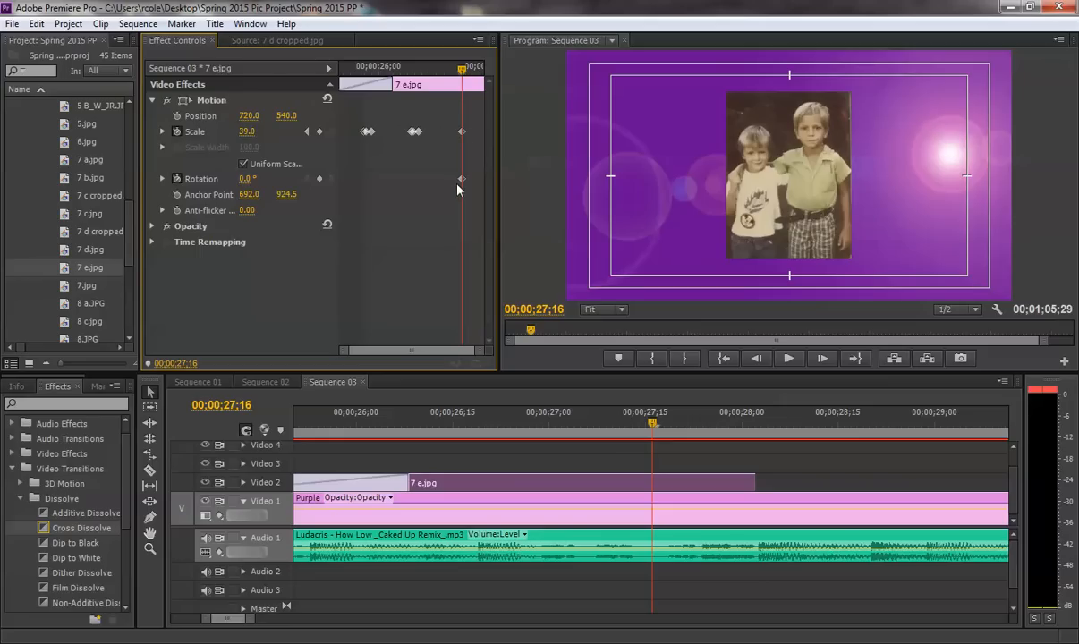
Step: At 00;00;27;27, keyframe the Rotation of 7 e.jpg to one full turn (1x0.0°) and its Scale to 0
drag(344, 350, 444, 350)
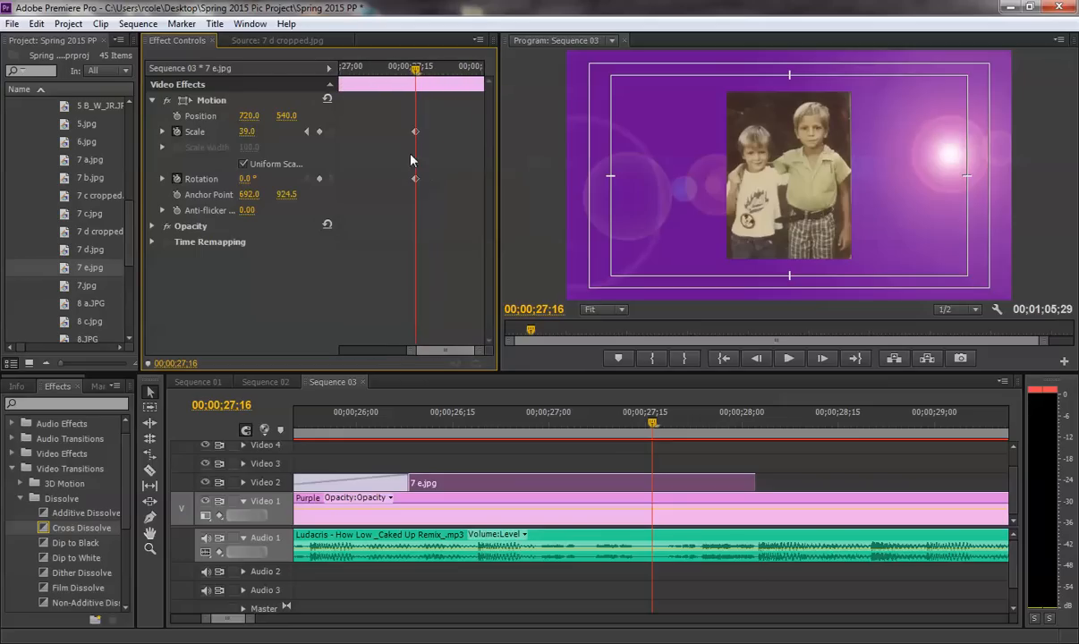
drag(419, 72, 467, 70)
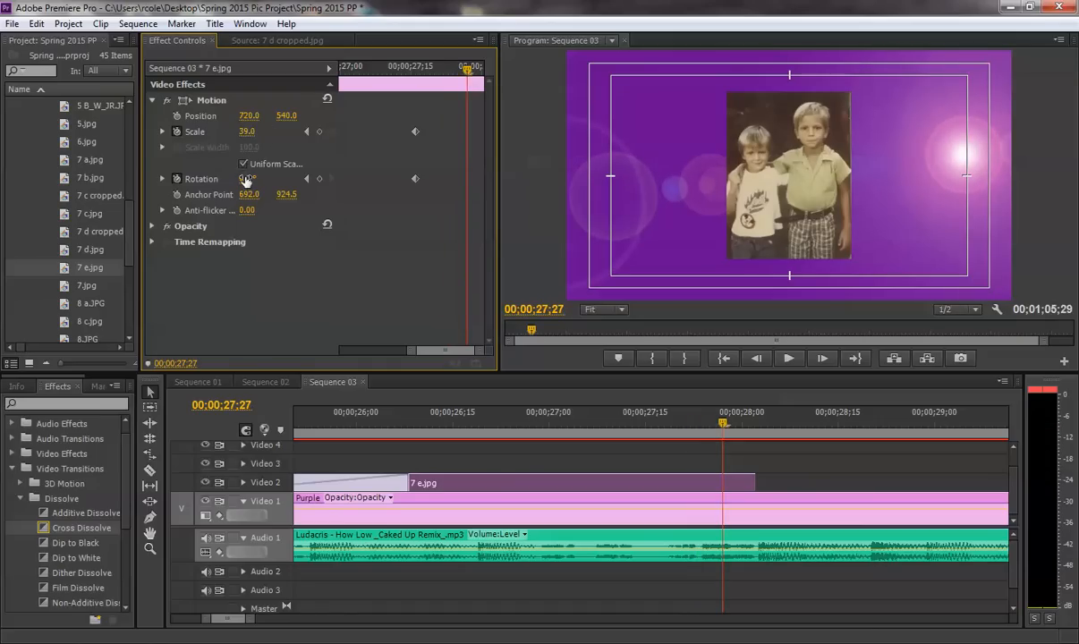
click(246, 178)
key(Return)
drag(408, 71, 470, 71)
click(247, 132)
key(Return)
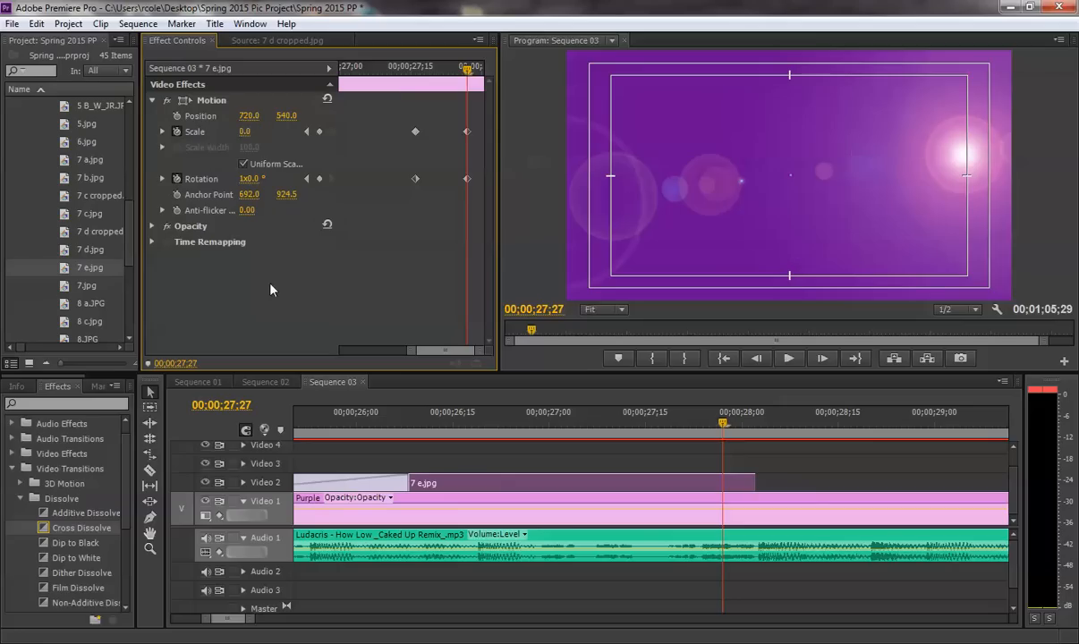
Step: Move the last Scale and Rotation keyframes of 7 e.jpg to the end of the clip and play back the spin
drag(399, 74, 439, 68)
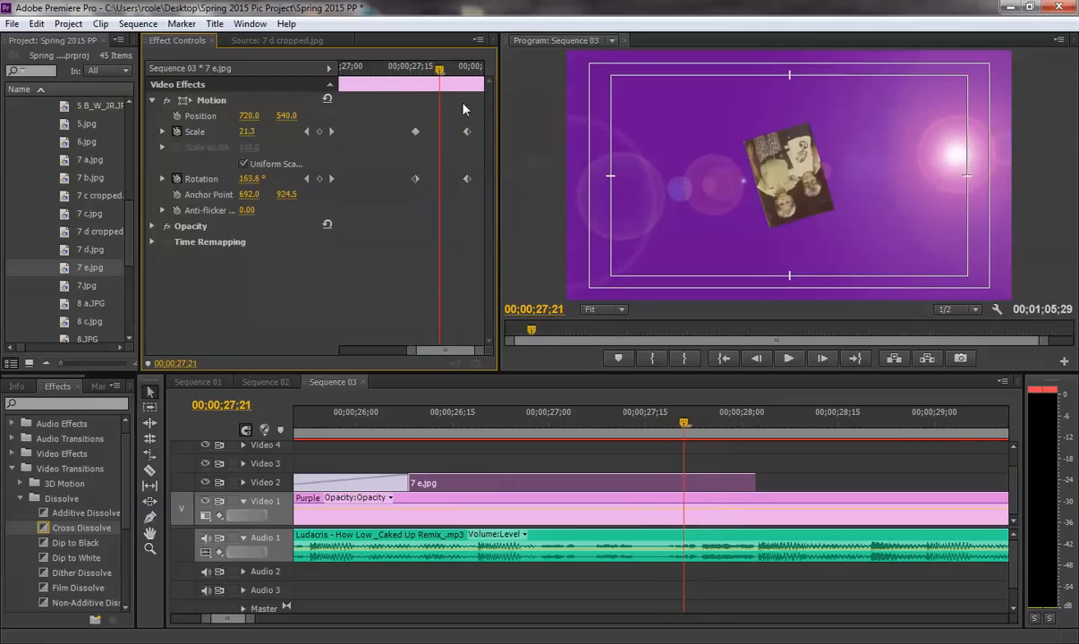
drag(458, 112, 498, 193)
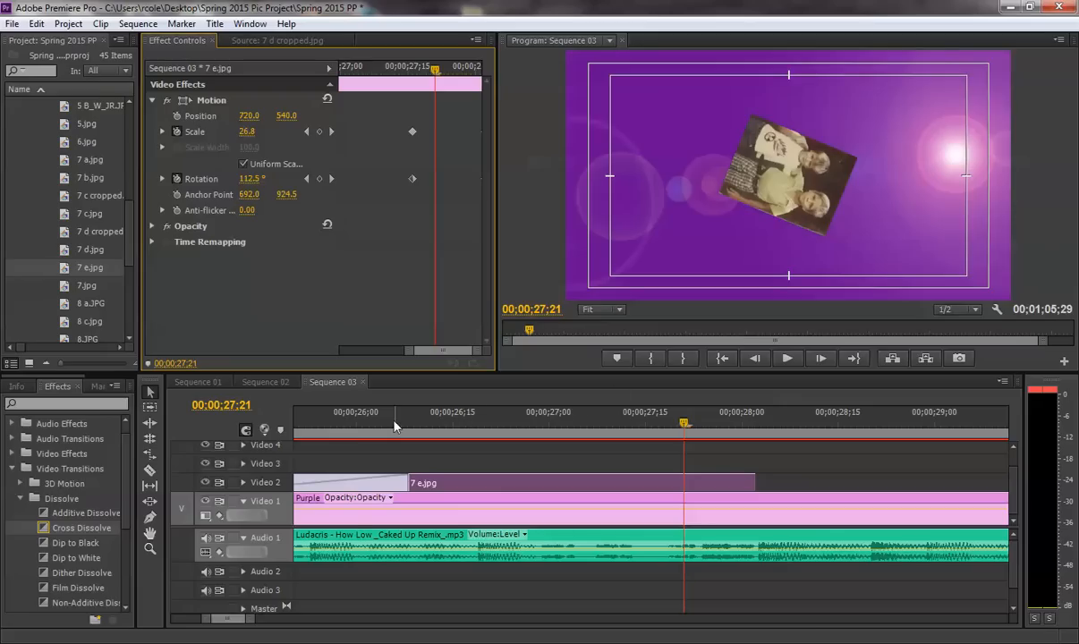
click(353, 427)
key(space)
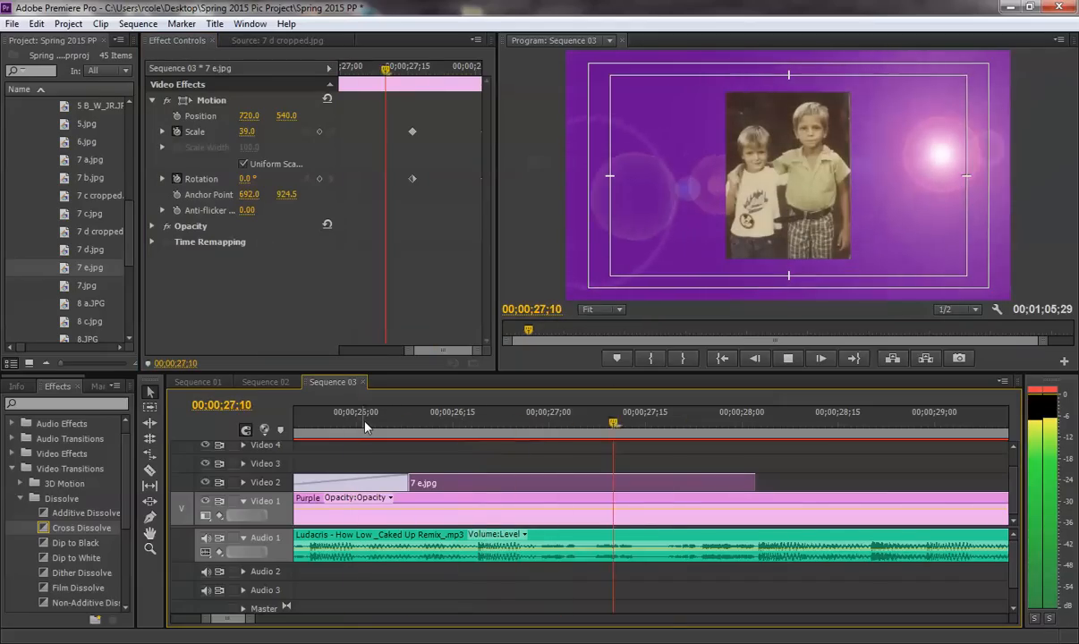
key(space)
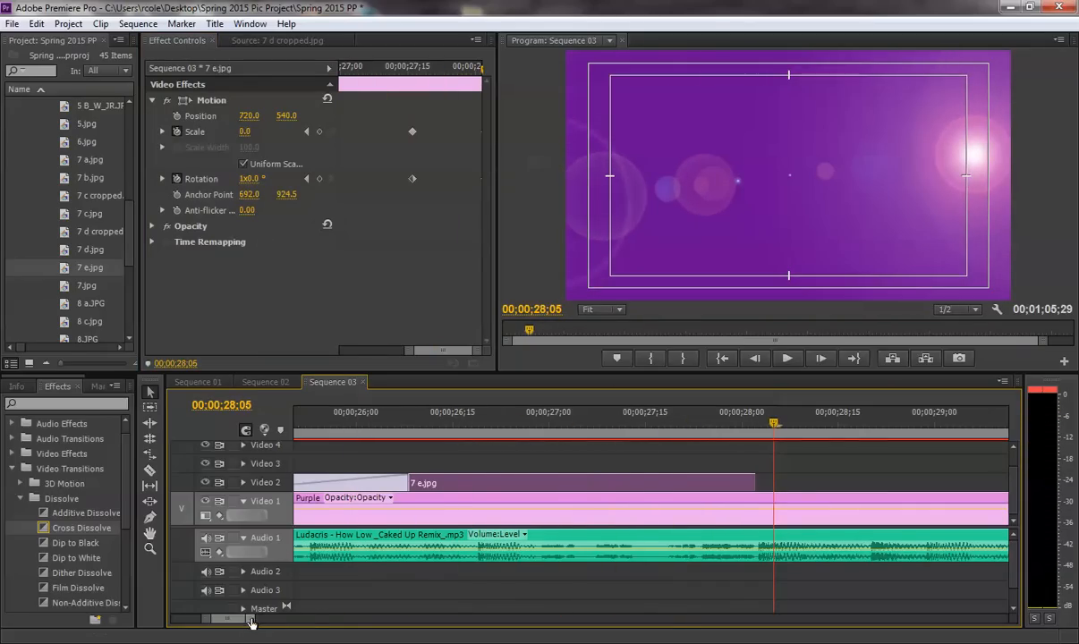
Step: Play back a longer stretch of Sequence 03 through the shrinking spin at the end of 7 e.jpg
drag(250, 623, 314, 620)
click(641, 421)
drag(641, 418, 431, 418)
key(space)
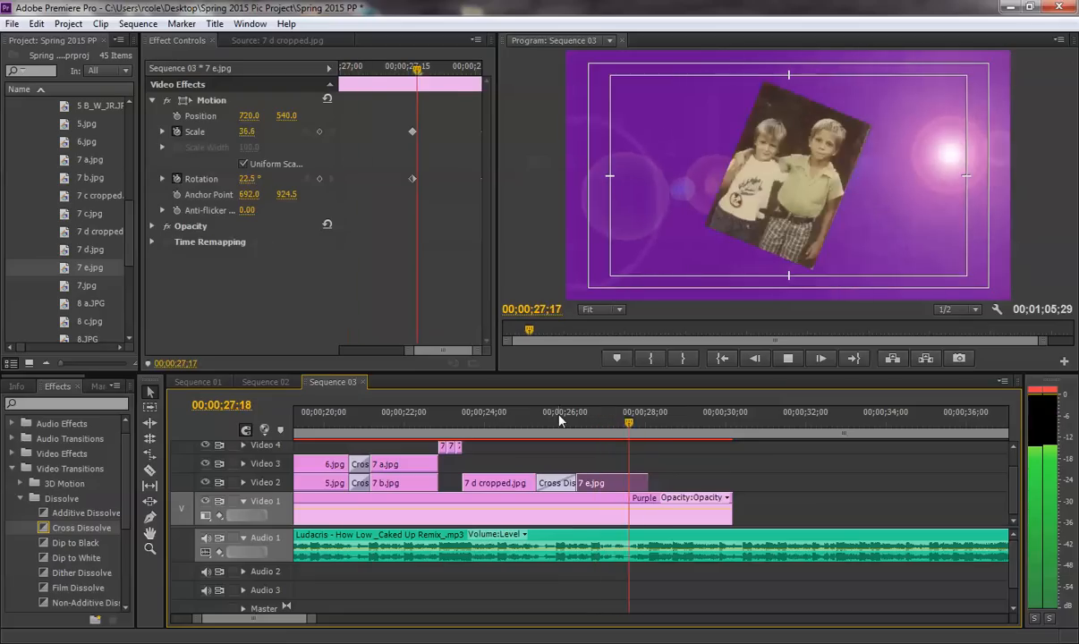
key(space)
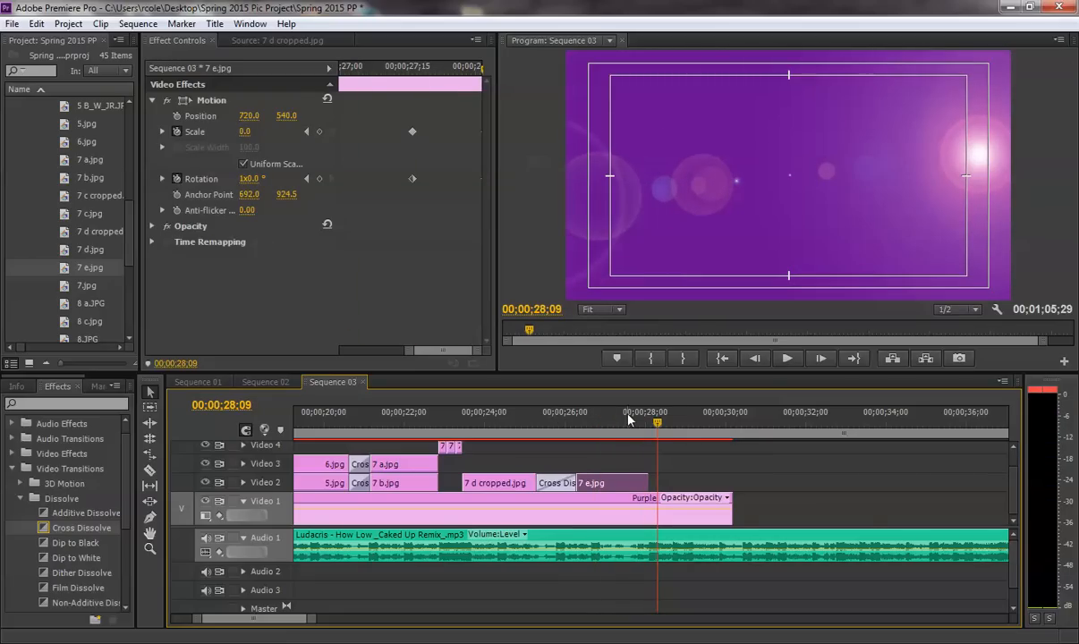
Step: Play back the 7.jpg, 8 a.JPG and 8 c.jpg section in Sequence 01 as a reference
click(204, 381)
click(758, 430)
key(space)
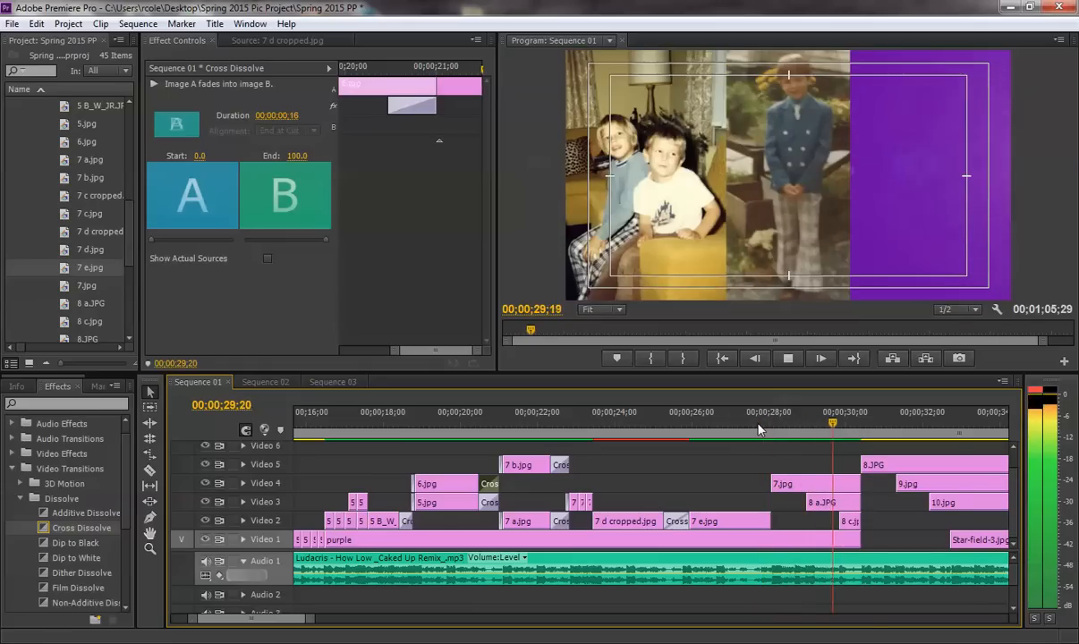
key(space)
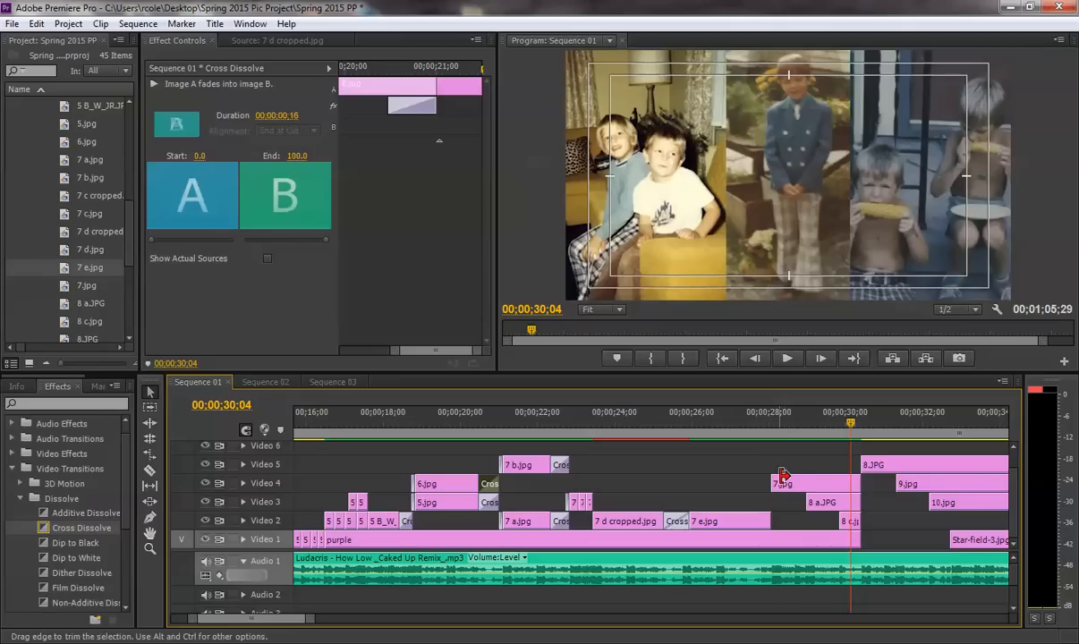
Step: Preview 8 a.JPG and 8 c.jpg, and place 7.jpg, 8 a.JPG and 8 c.jpg on Video 3 of Sequence 03 after the Purple clip
click(333, 382)
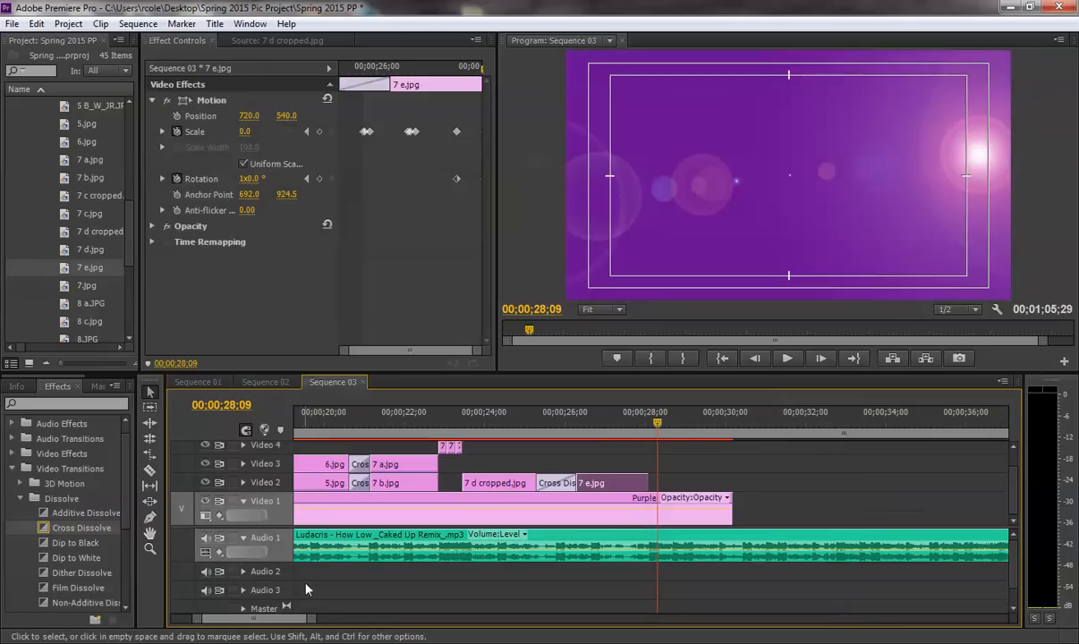
drag(308, 620, 388, 619)
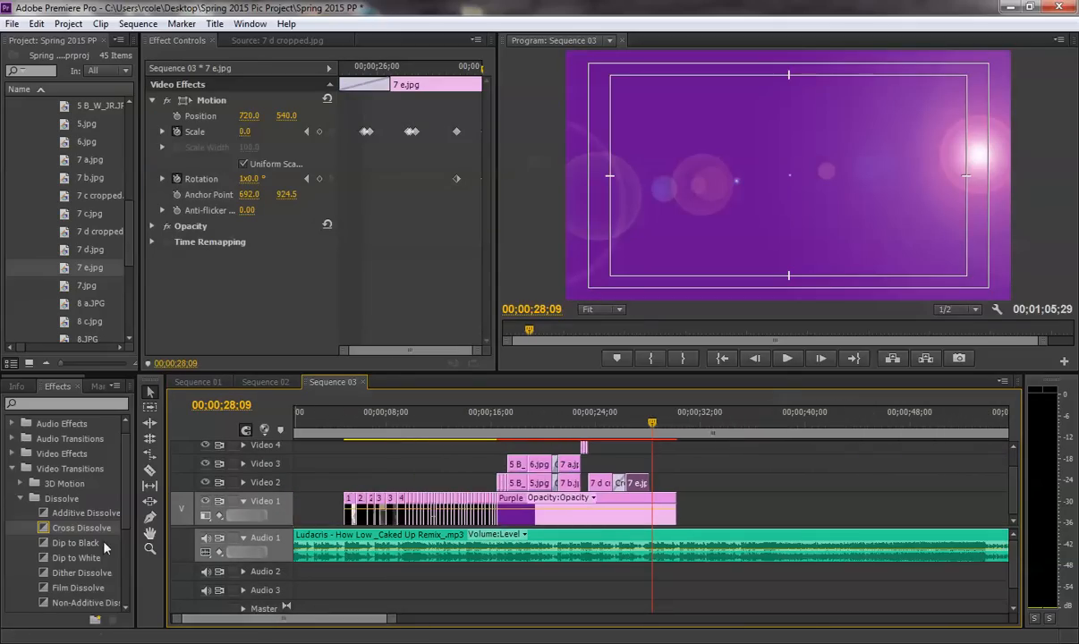
double_click(73, 287)
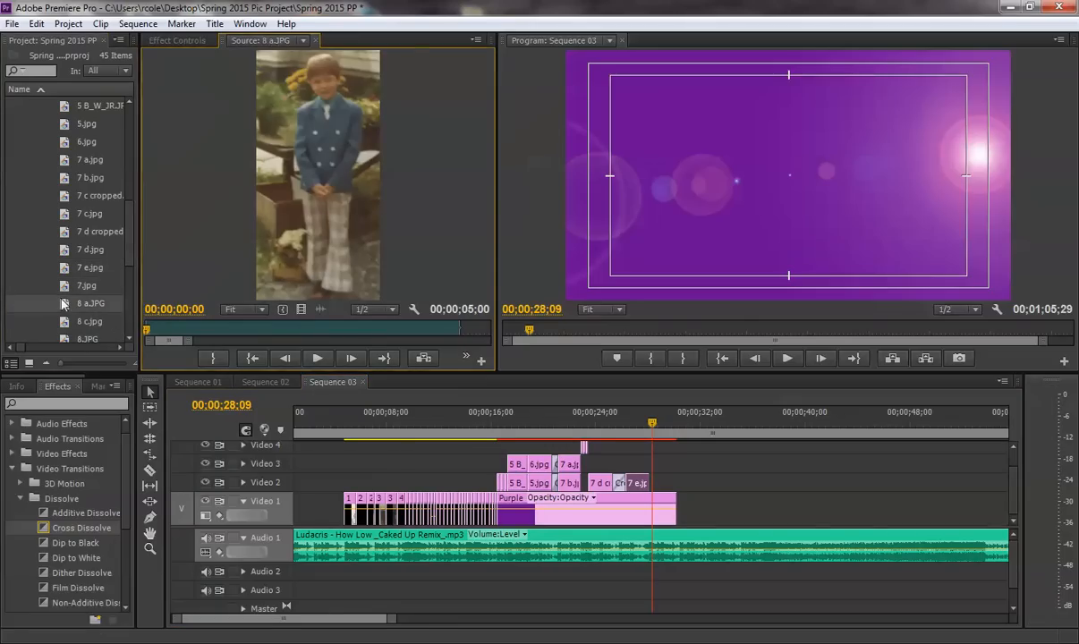
double_click(62, 304)
double_click(63, 324)
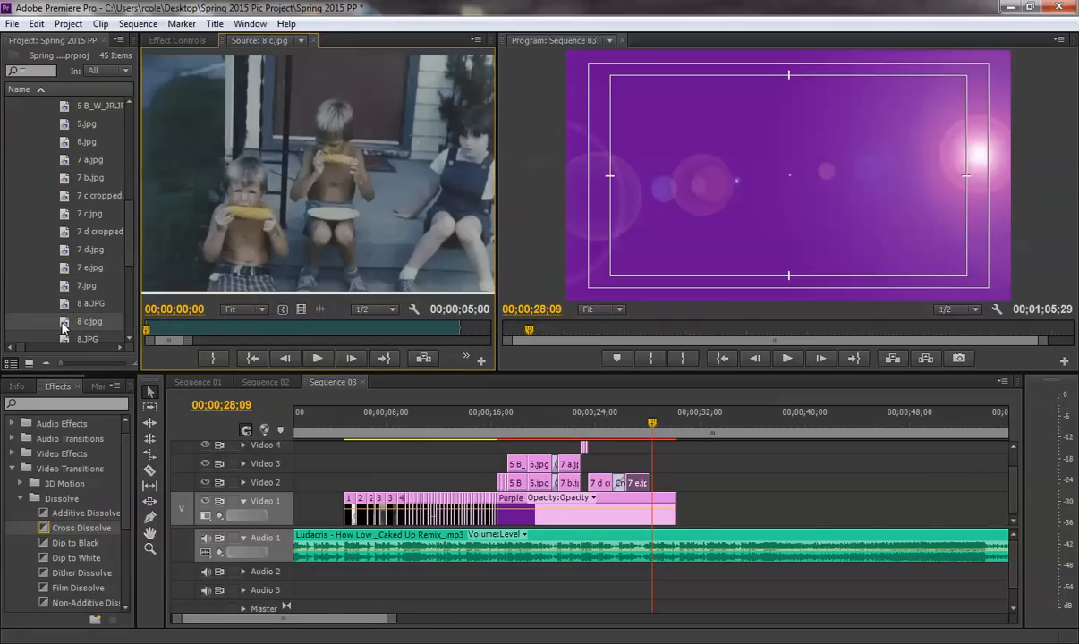
drag(51, 266, 785, 474)
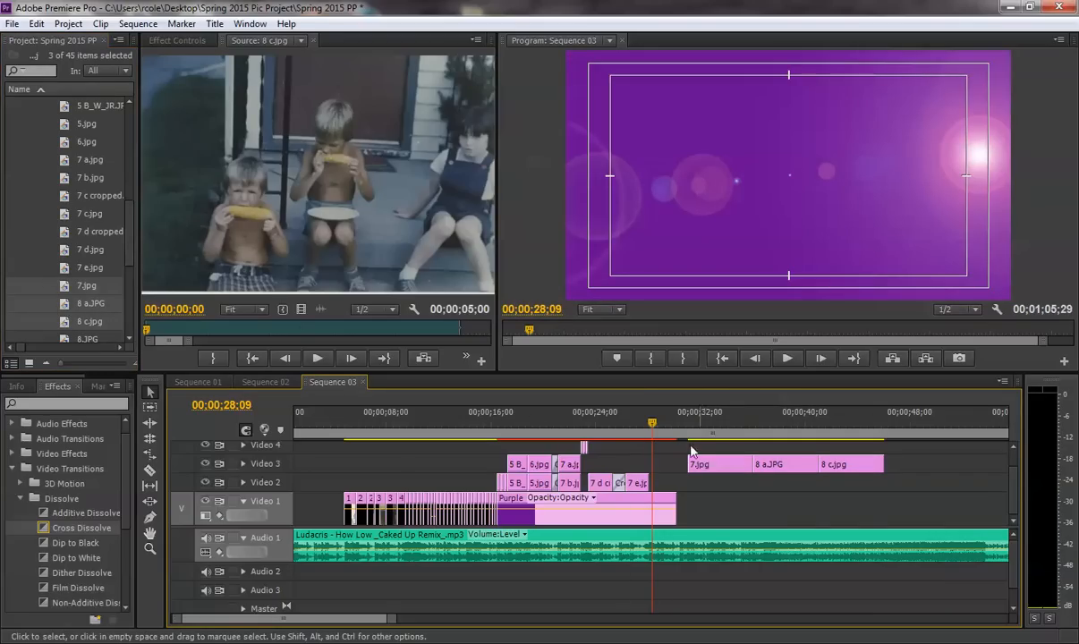
Step: Play back Sequence 03 from near the end of 7 e.jpg to the end of the Purple clip
key(space)
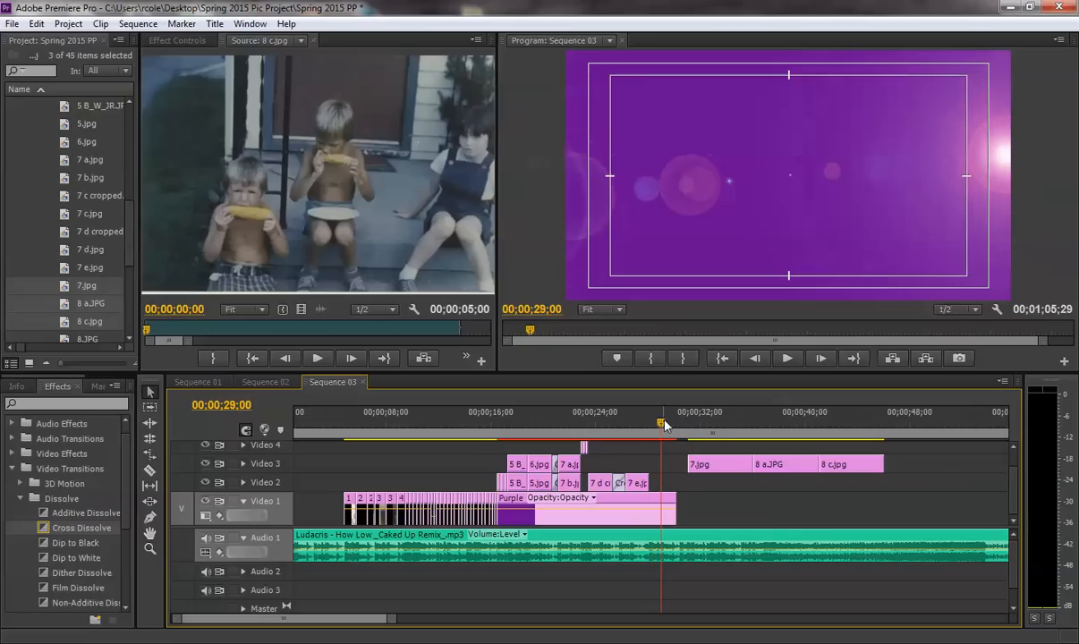
click(640, 424)
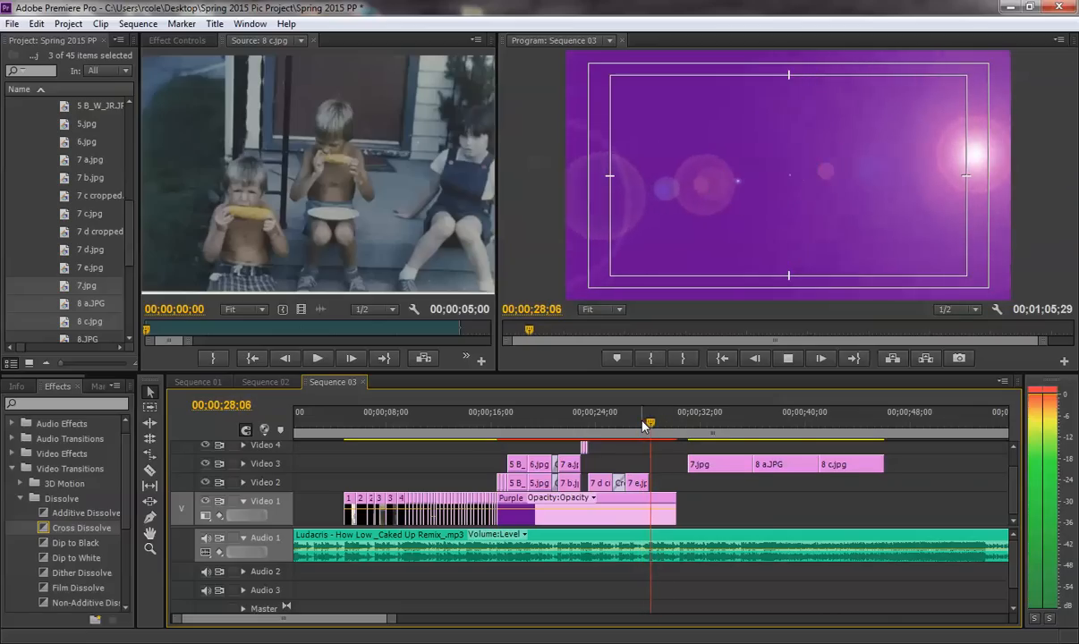
click(641, 424)
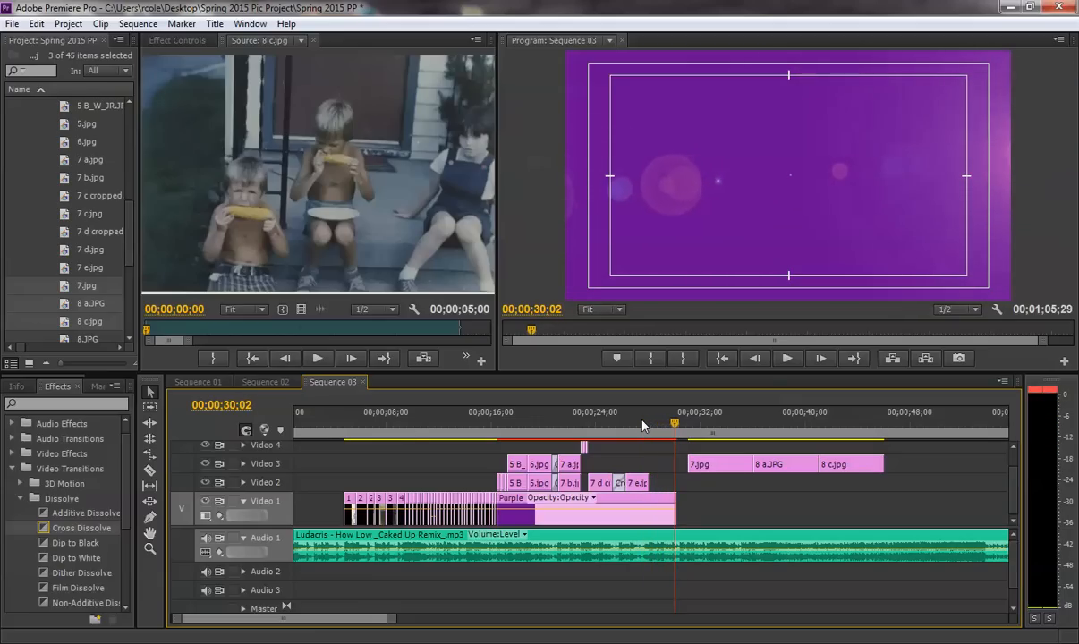
Step: Replay the three-photo section in Sequence 01 and locate the frame where its purple background ends
click(197, 382)
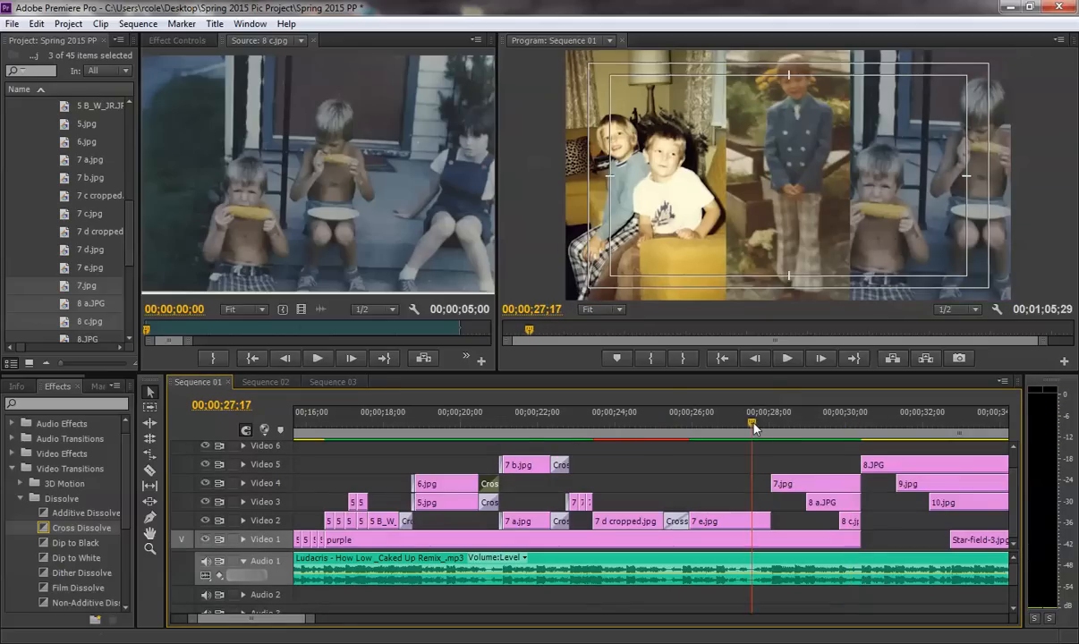
click(753, 424)
key(space)
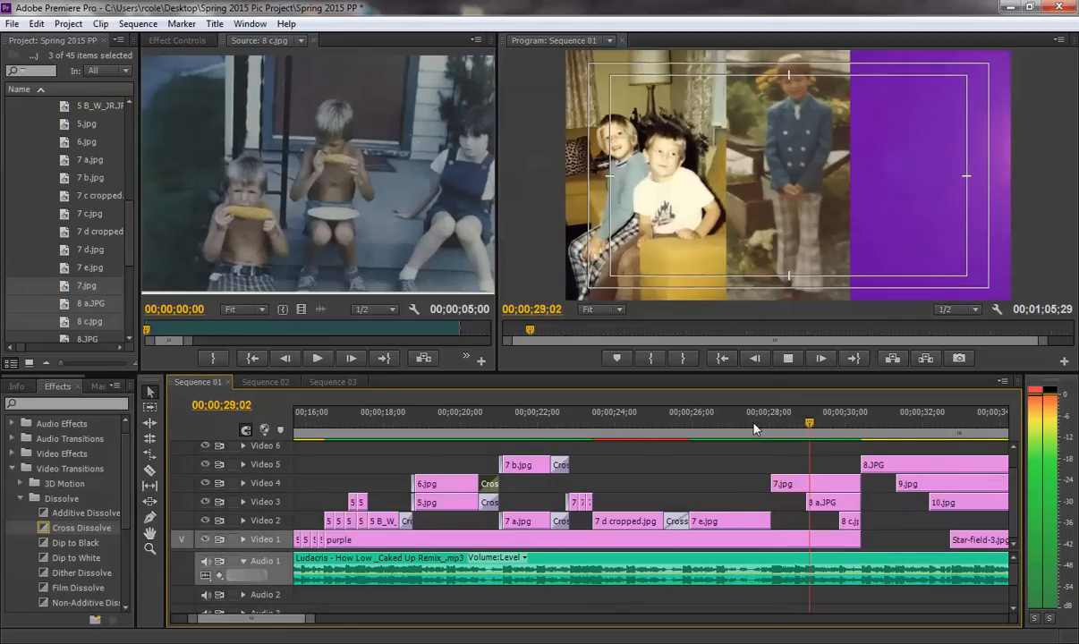
key(space)
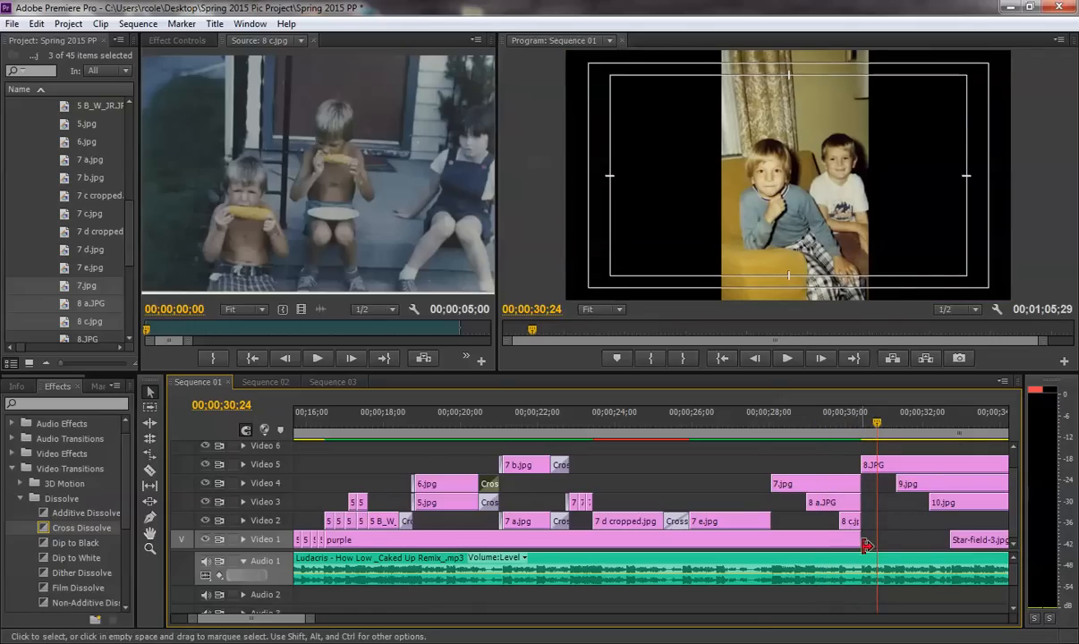
click(850, 424)
drag(850, 424, 862, 424)
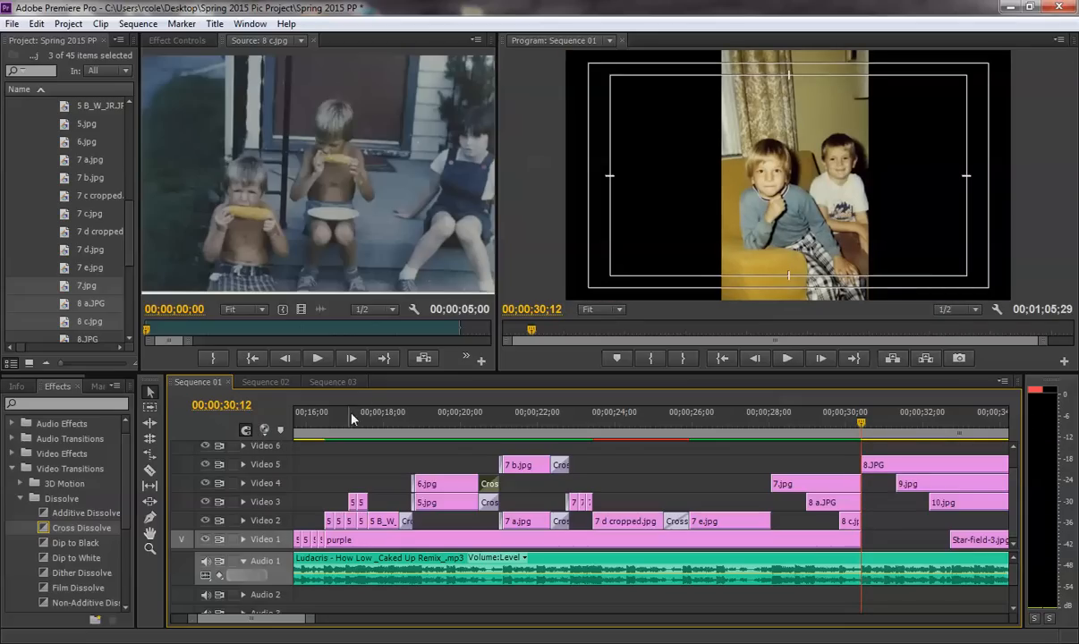
Step: Replay Sequence 03 from 7 e.jpg past the end of the Purple clip to check the timing against the music
click(333, 382)
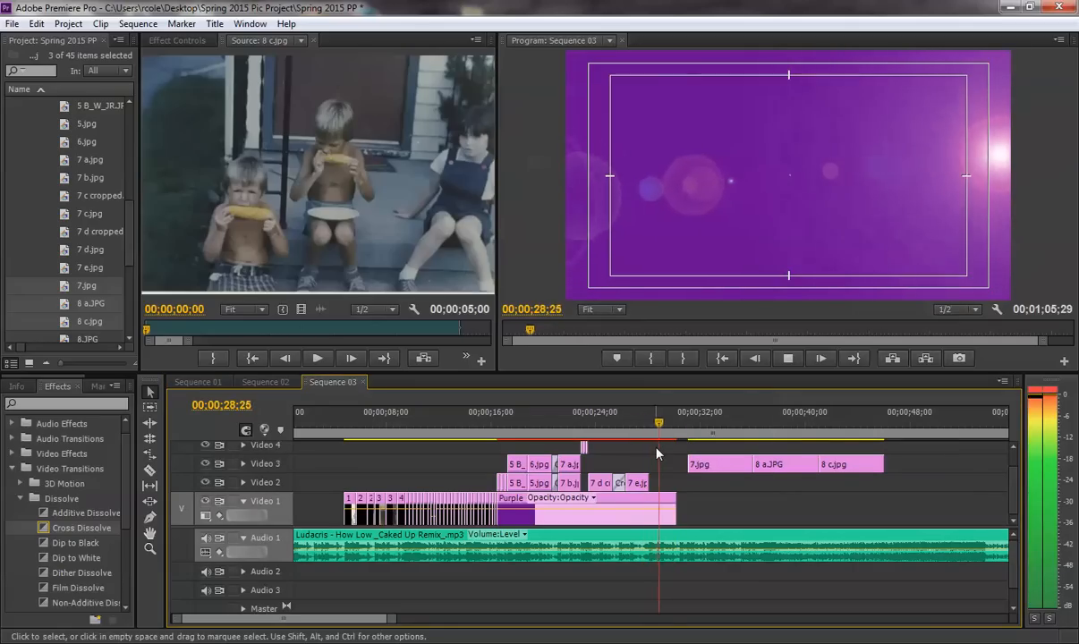
key(space)
click(643, 421)
key(space)
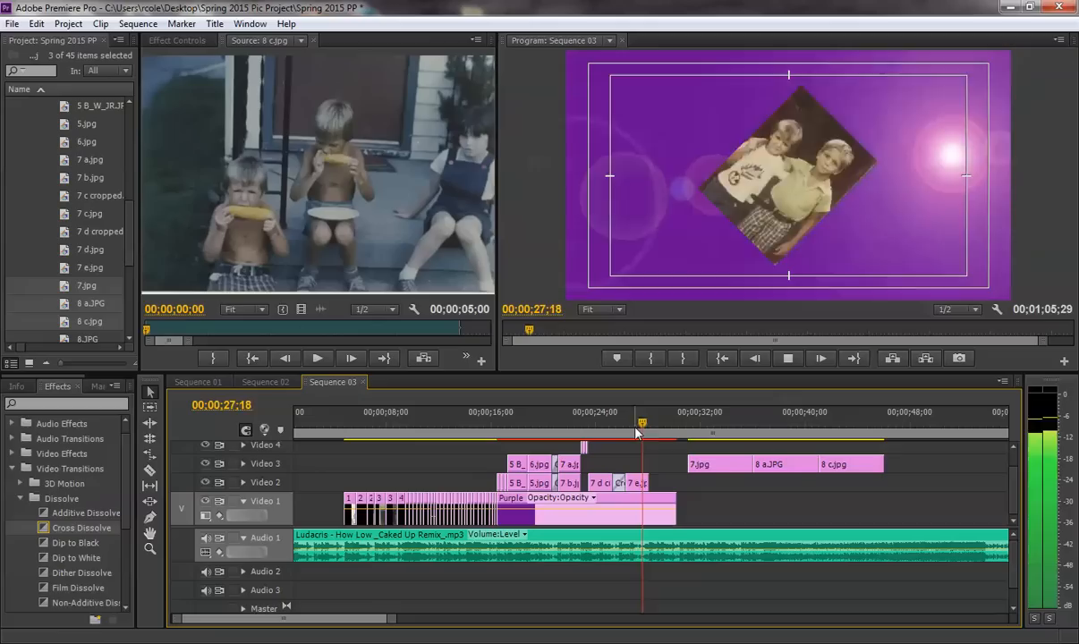
key(space)
drag(391, 619, 308, 621)
click(593, 416)
key(space)
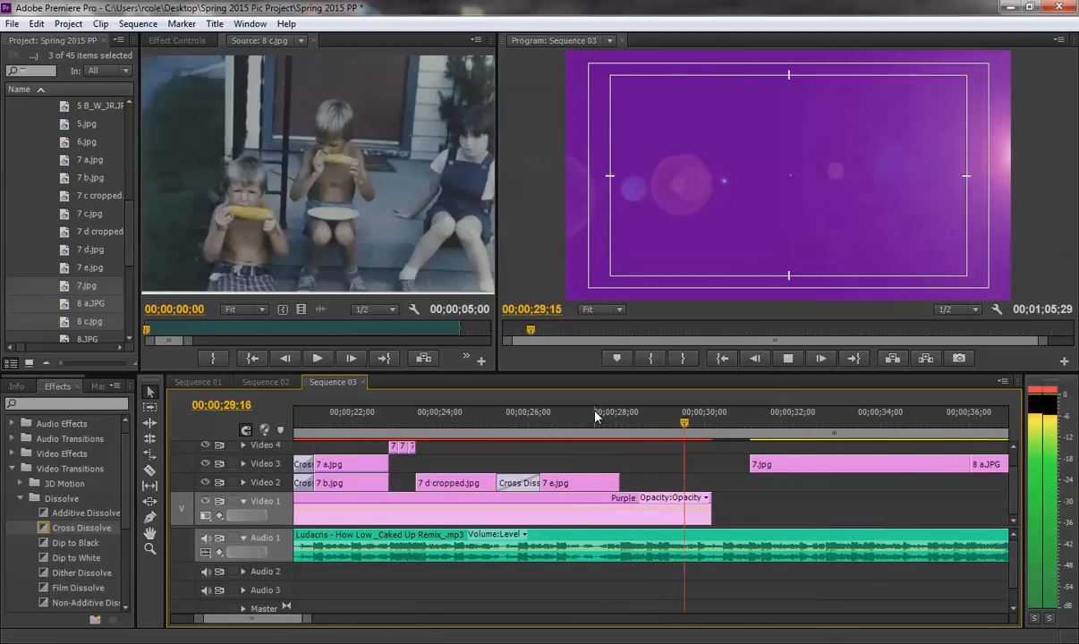
key(space)
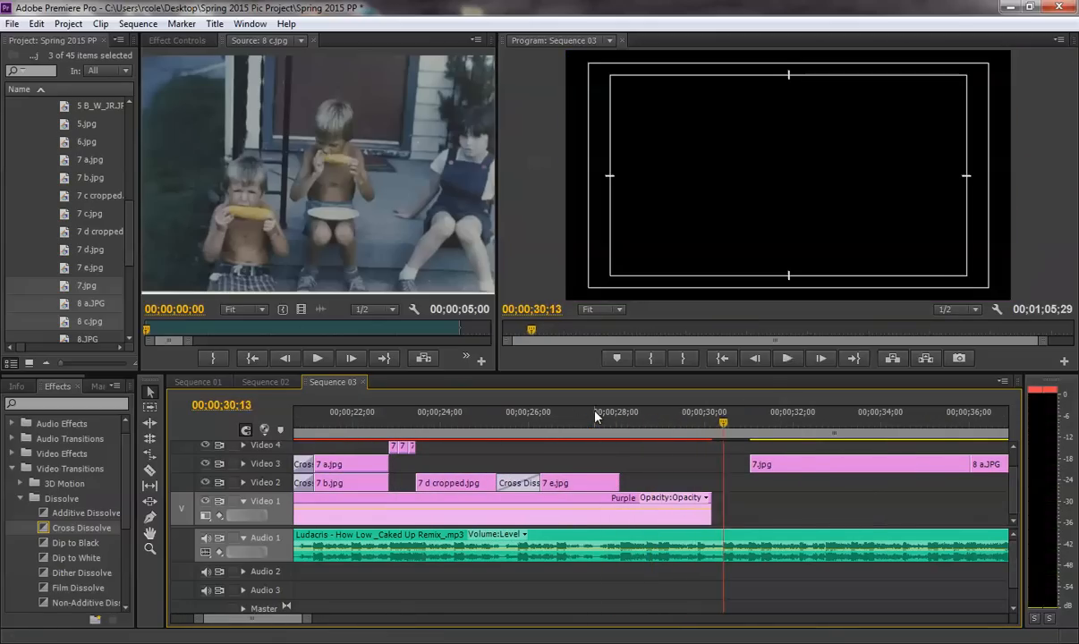
Step: Extend the end of the Purple clip on Video 1 of Sequence 03 to 00;00;30;12
click(722, 424)
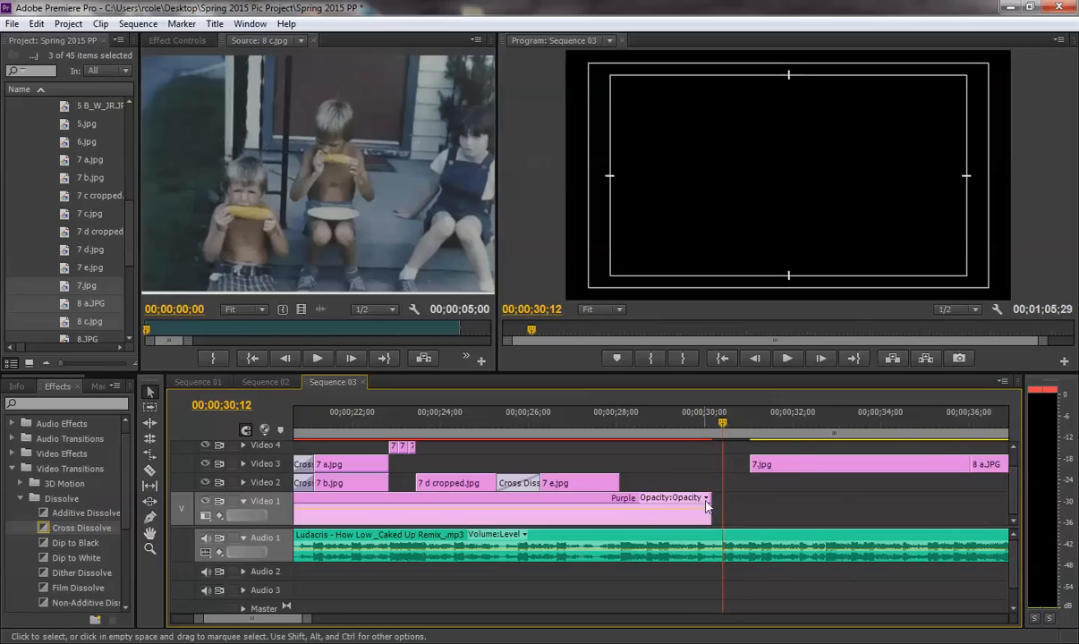
drag(709, 501, 721, 505)
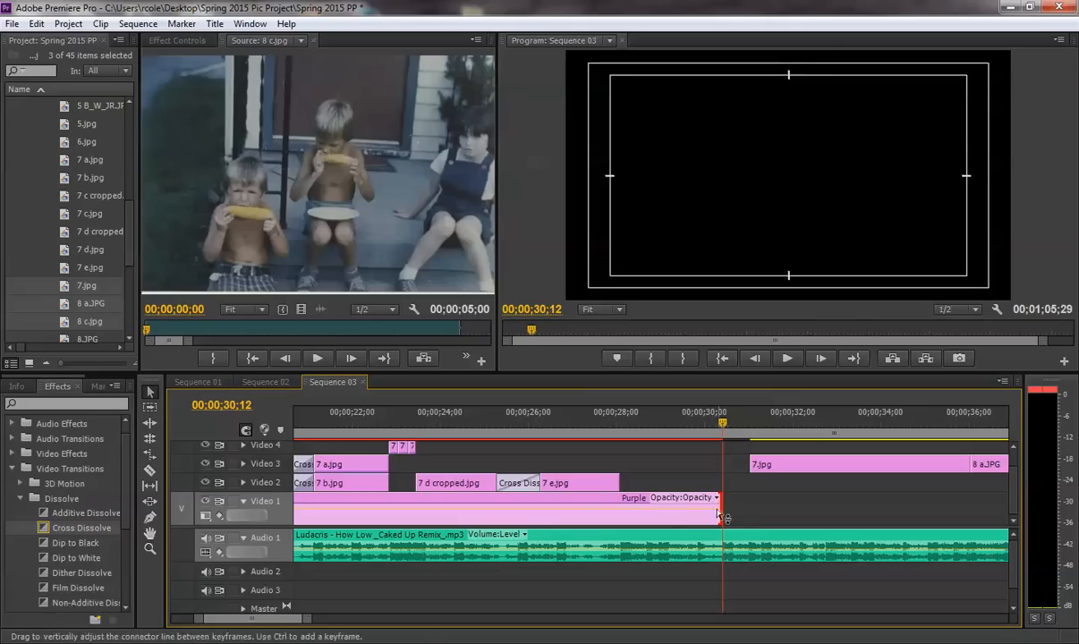
click(698, 419)
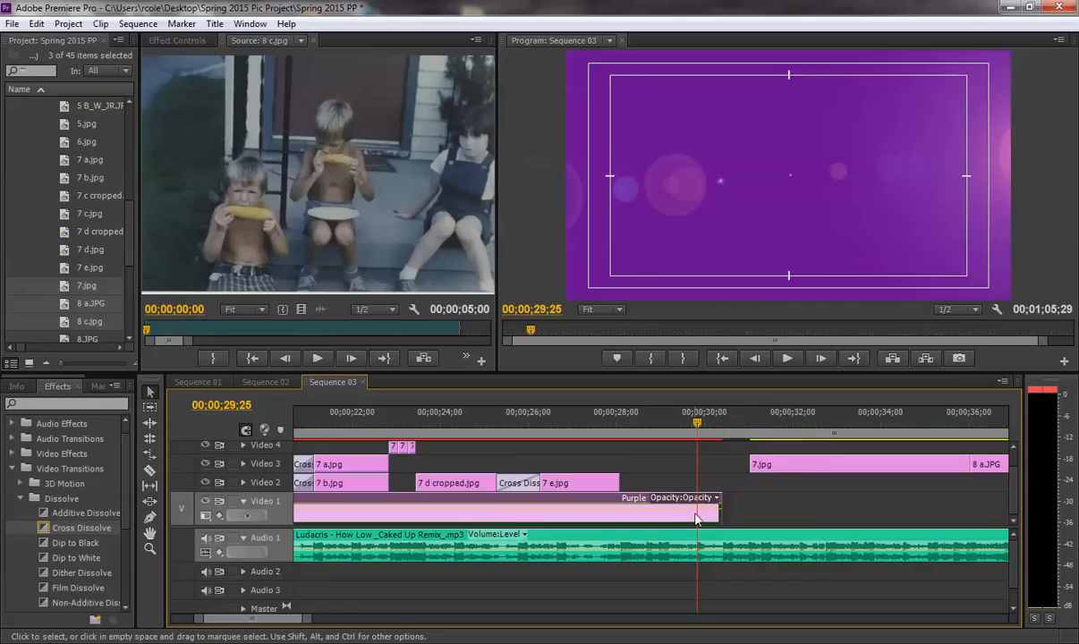
Step: Move the last Flare Center and Flare Brightness keyframes of Purple's Lens Flare to the end of the clip
click(196, 43)
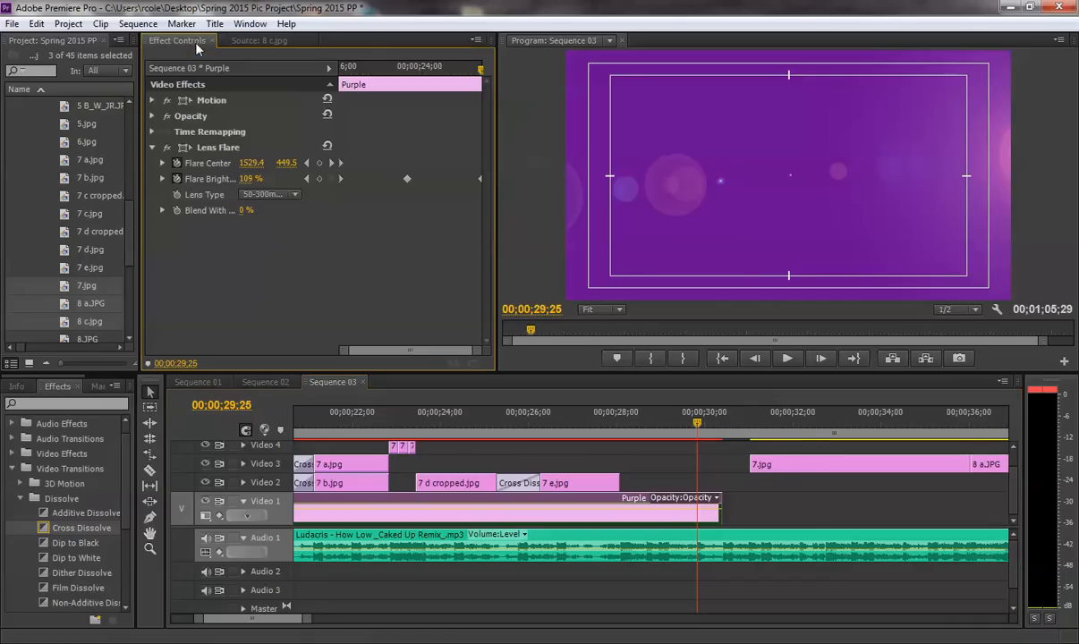
drag(496, 225, 930, 243)
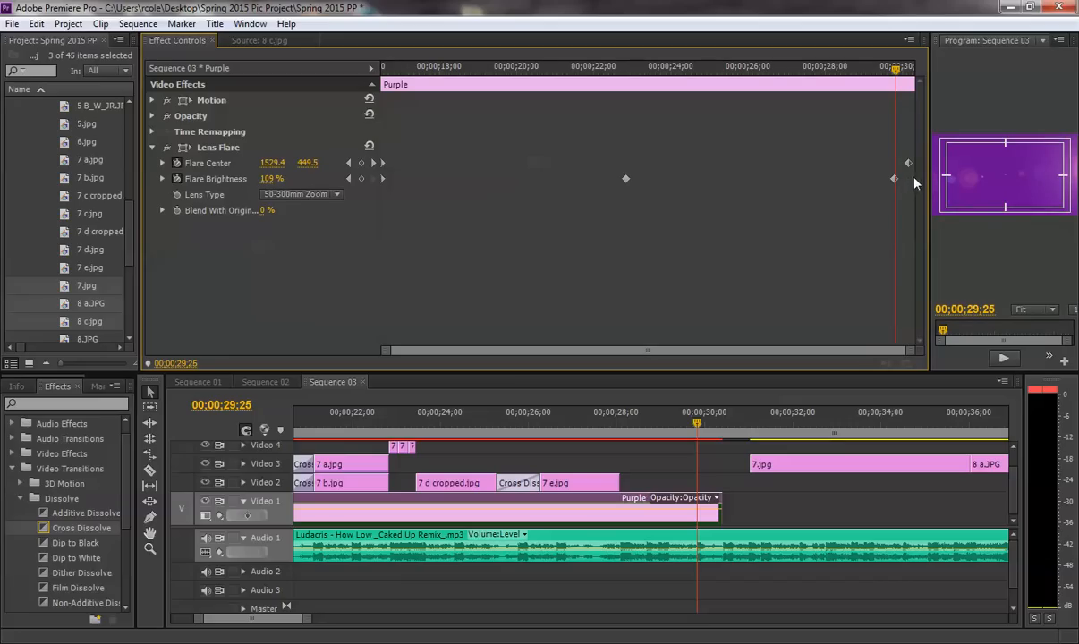
drag(894, 179, 916, 164)
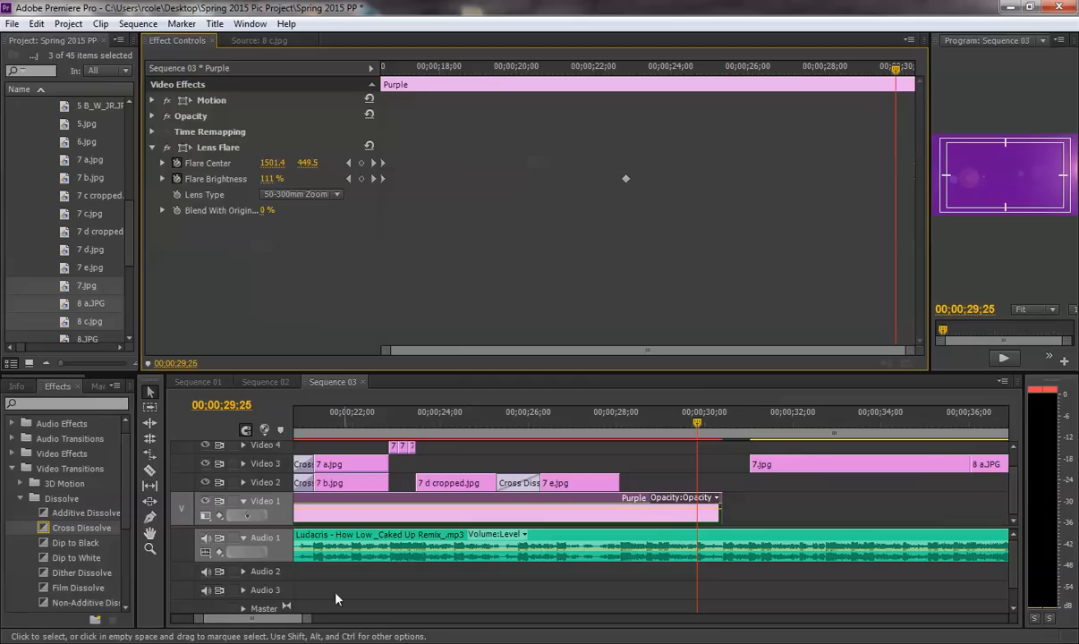
Step: Enlarge the Program monitor and preview the 7 e.jpg spin-out over the Purple background in Sequence 03
drag(306, 618, 414, 617)
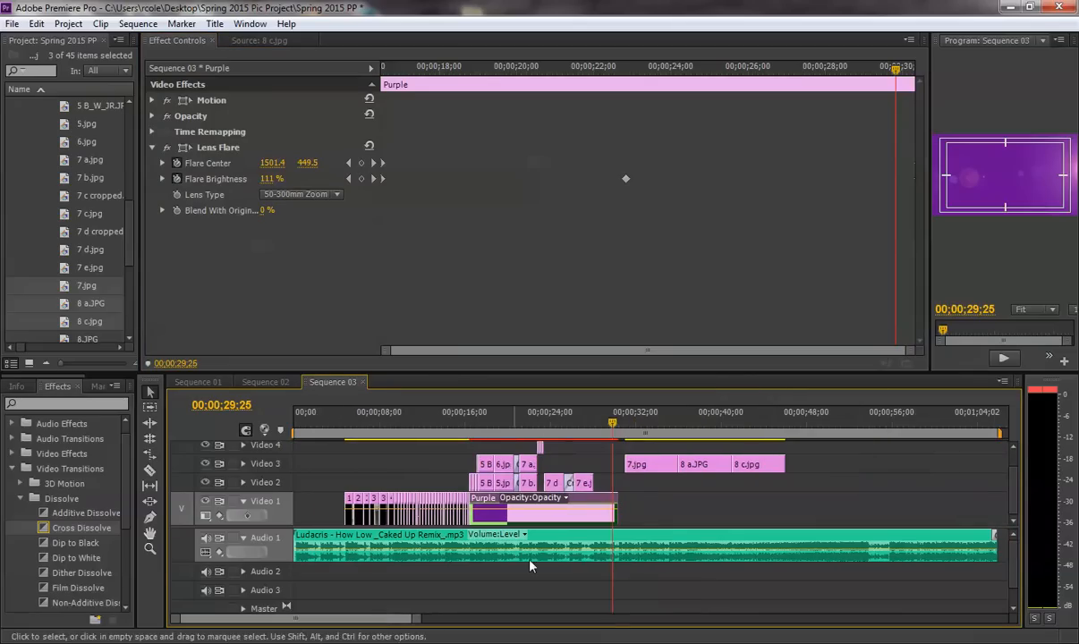
click(576, 432)
key(space)
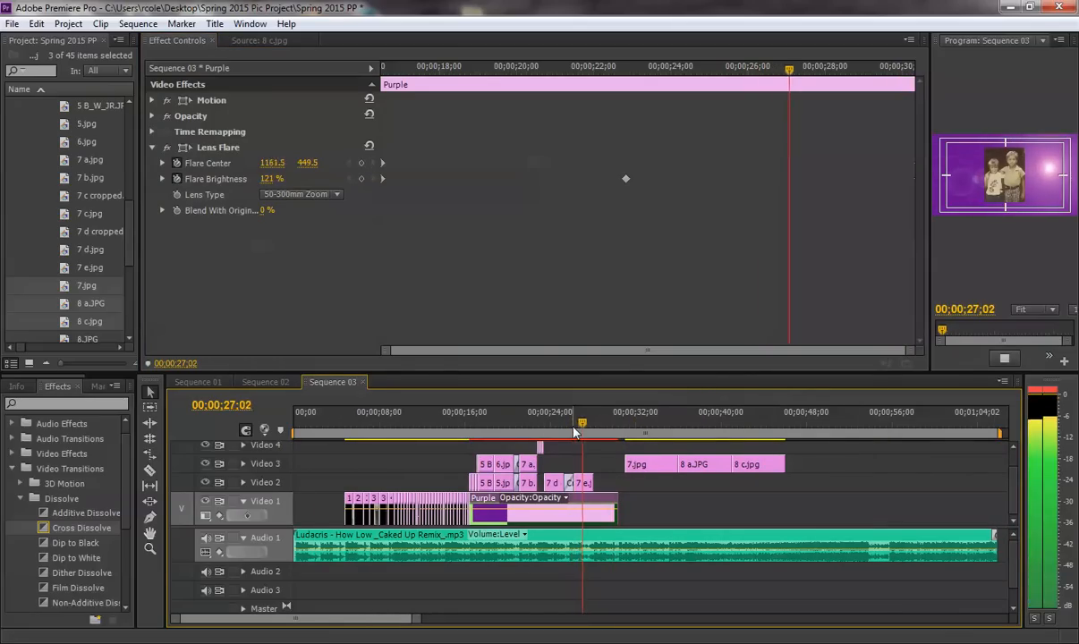
key(space)
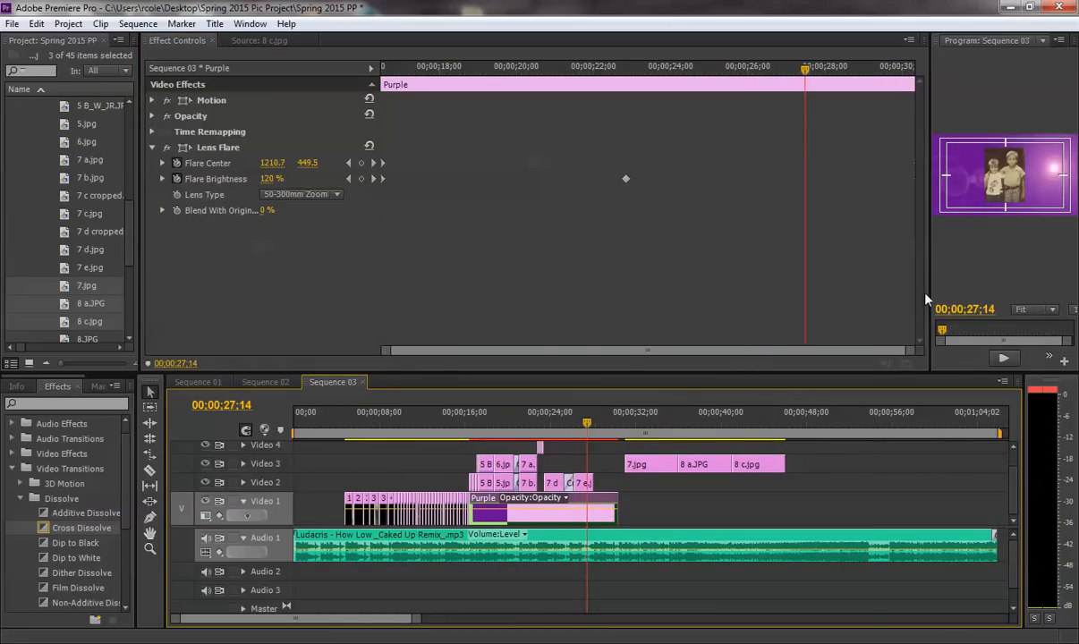
drag(927, 298, 511, 295)
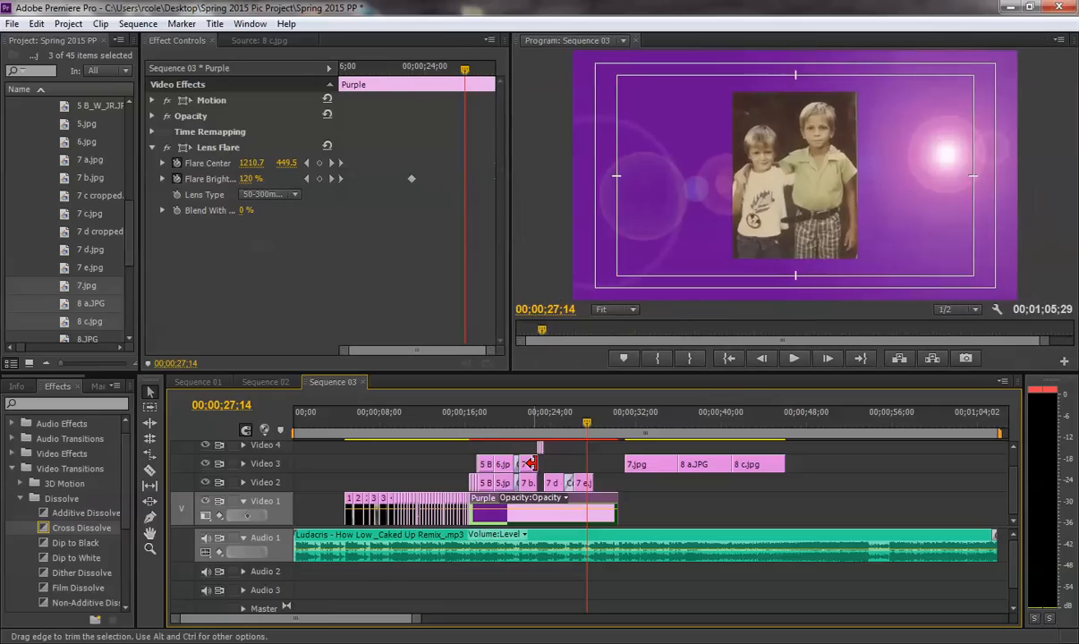
key(space)
key(space)
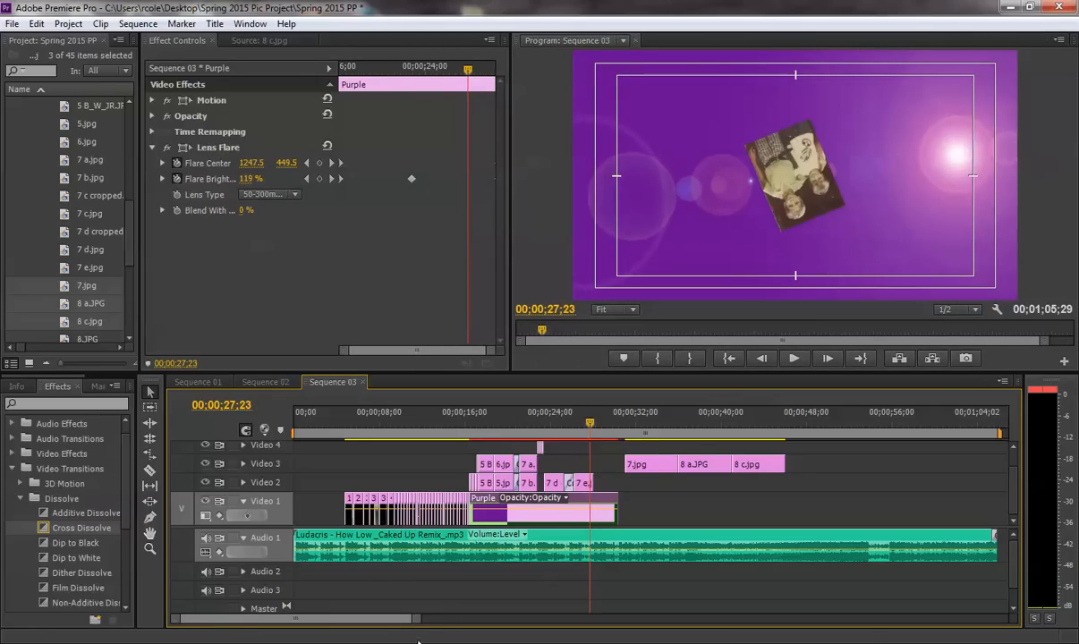
Step: Move the 7.jpg clip from Video 3 to Video 4 so it starts where 7 e.jpg ends
key(=)
drag(756, 464, 705, 483)
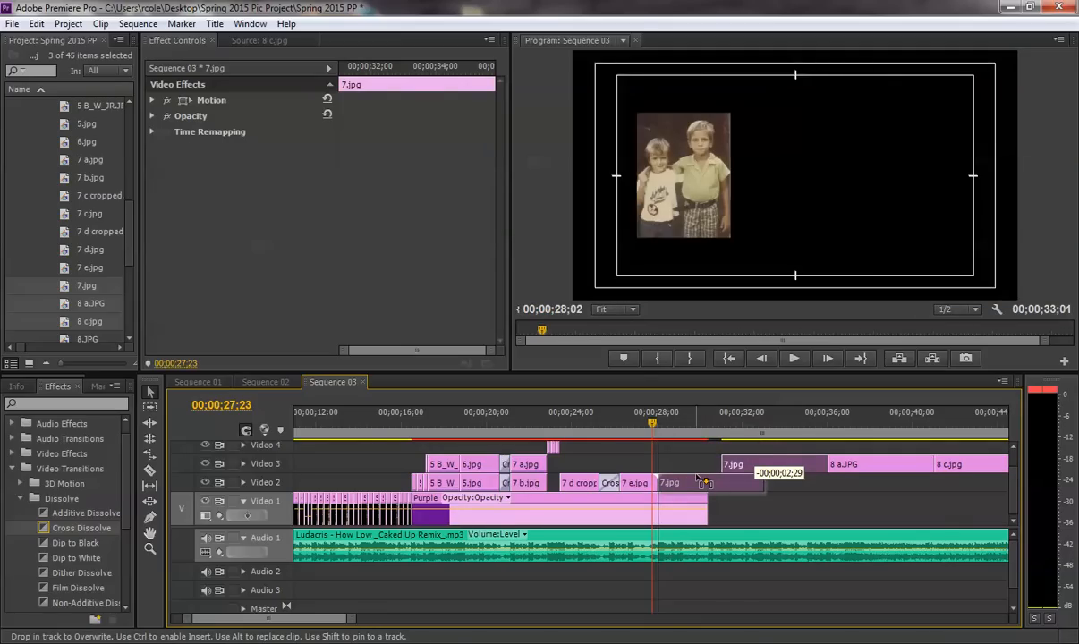
drag(705, 483, 696, 449)
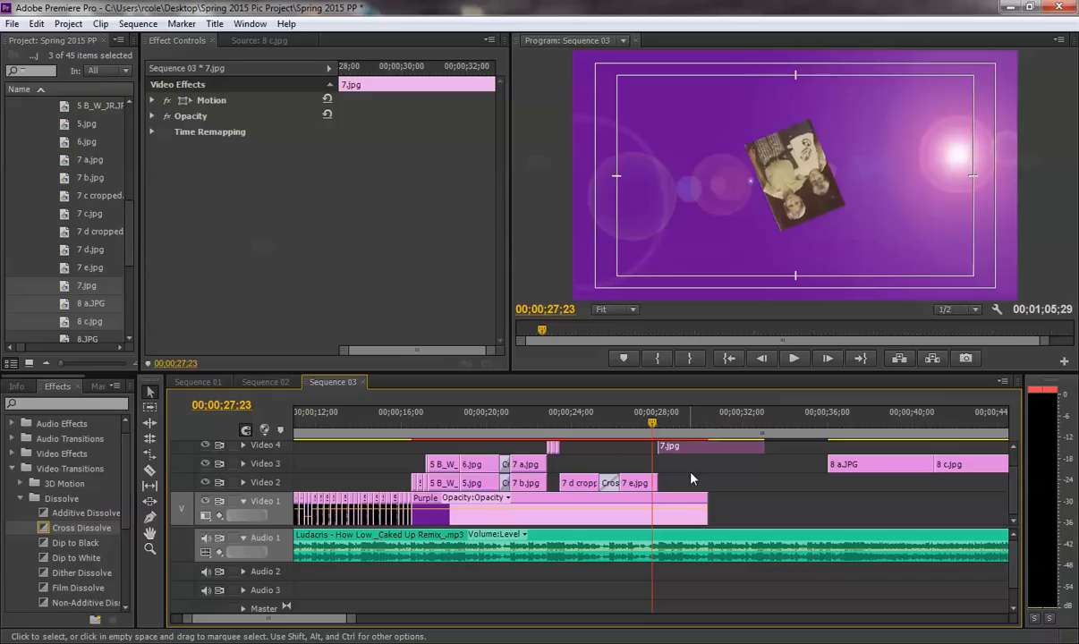
Step: Scale 7.jpg to 57 at its first frame, 00;00;28;02
drag(354, 617, 336, 617)
drag(636, 419, 662, 426)
drag(337, 617, 281, 618)
click(648, 425)
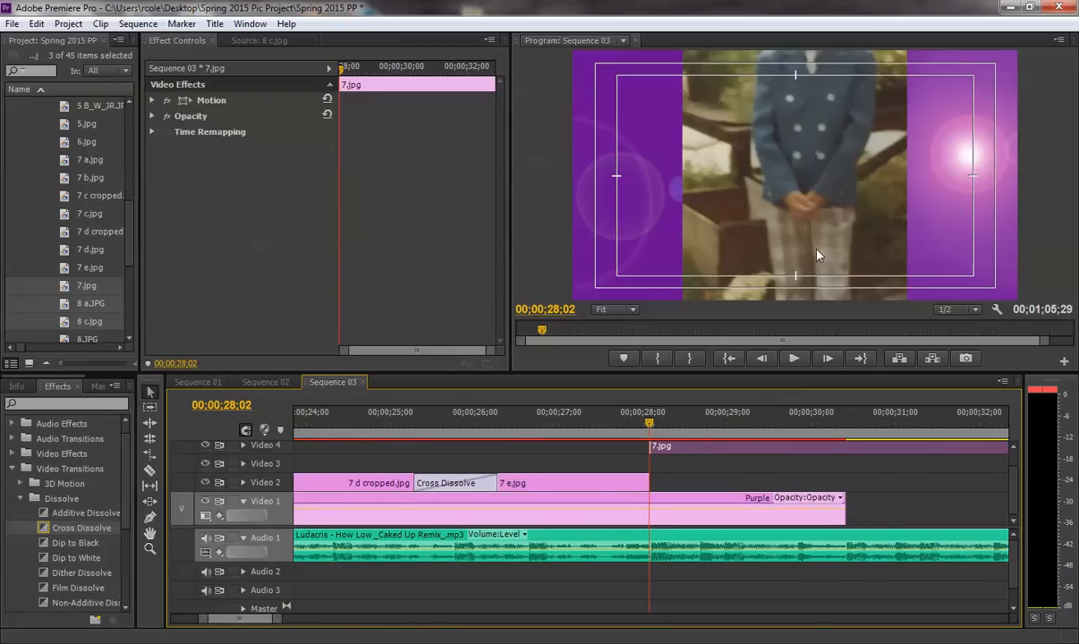
click(152, 101)
drag(244, 132, 207, 133)
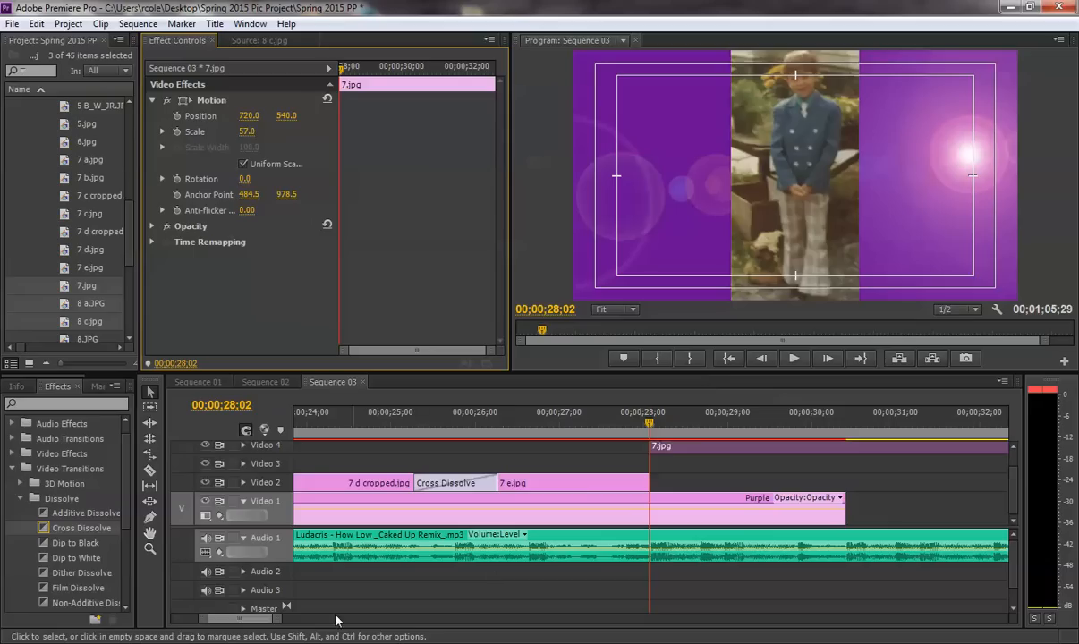
Step: Trim the end of 7.jpg on Video 4 to the end of the Purple clip at 00;00;30;12
key(minus)
key(minus)
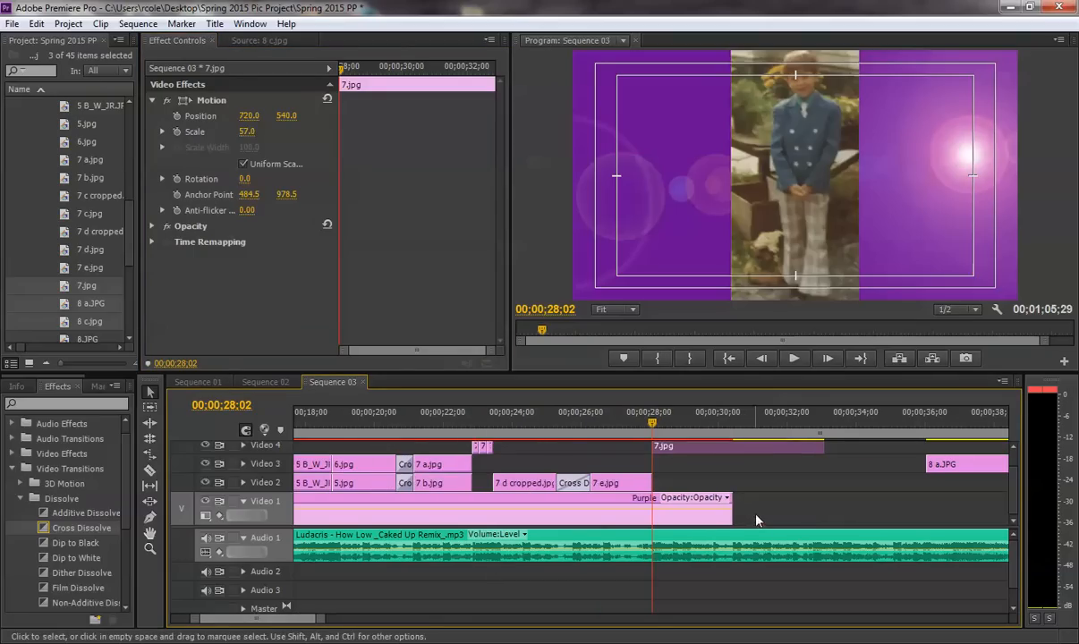
drag(727, 421, 732, 421)
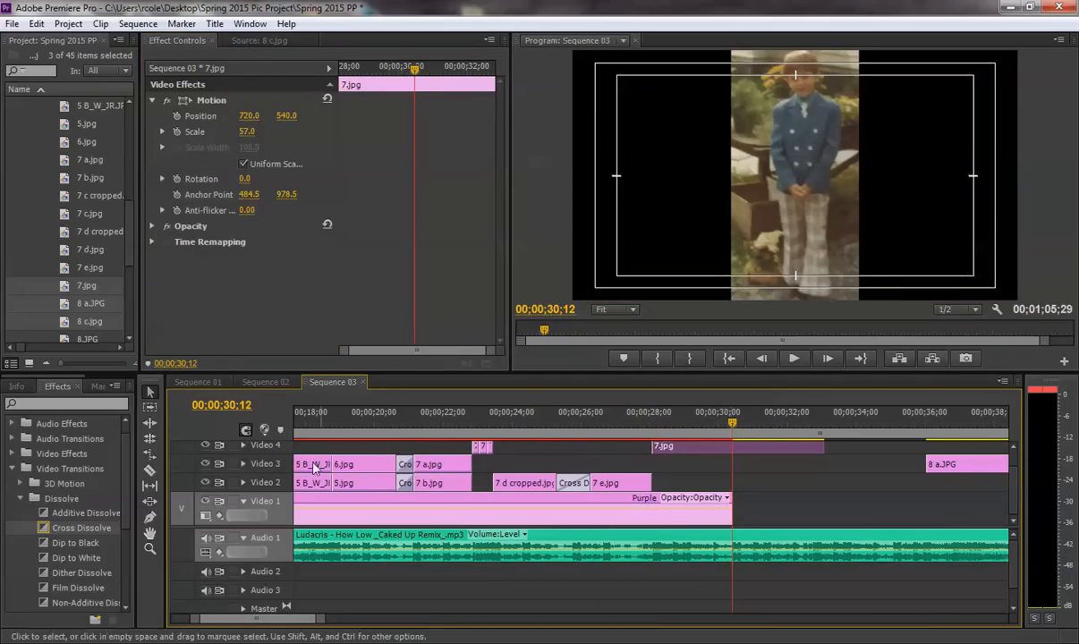
drag(611, 422, 636, 421)
drag(824, 446, 736, 452)
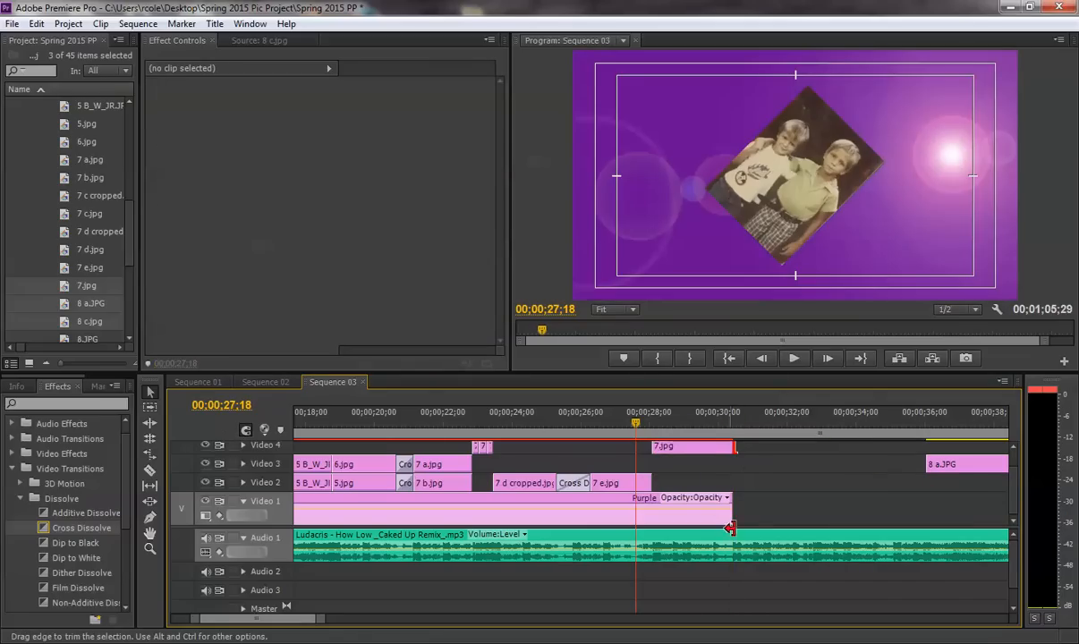
Step: Place 8 a.JPG on Video 3 starting at 00;00;28;29 and trim its end to match the Purple clip
drag(968, 469, 774, 467)
key(space)
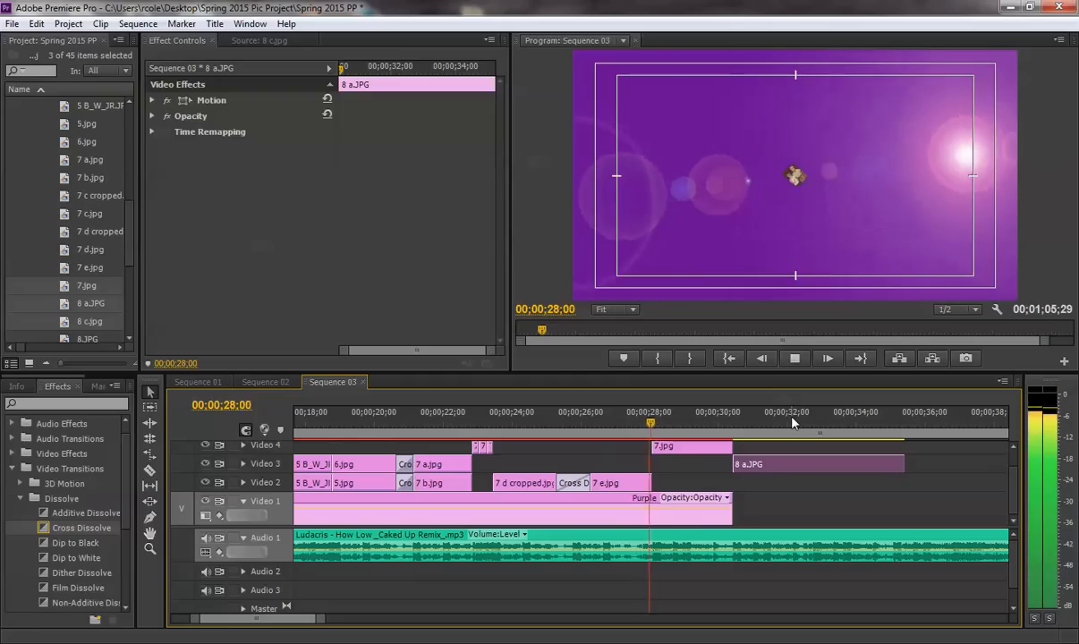
key(space)
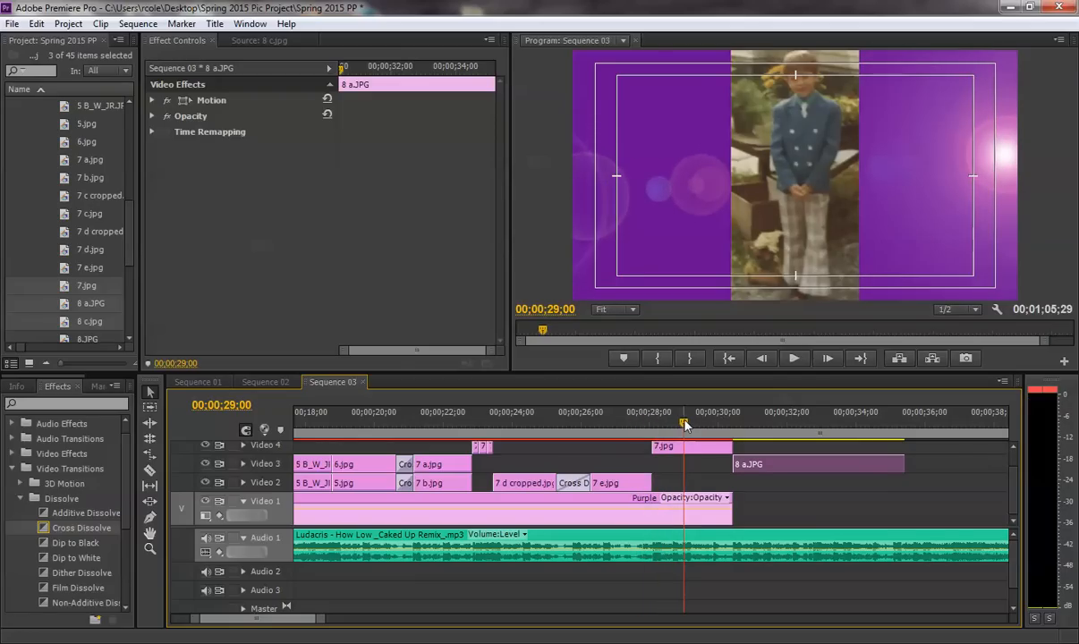
key(Left)
drag(815, 466, 767, 431)
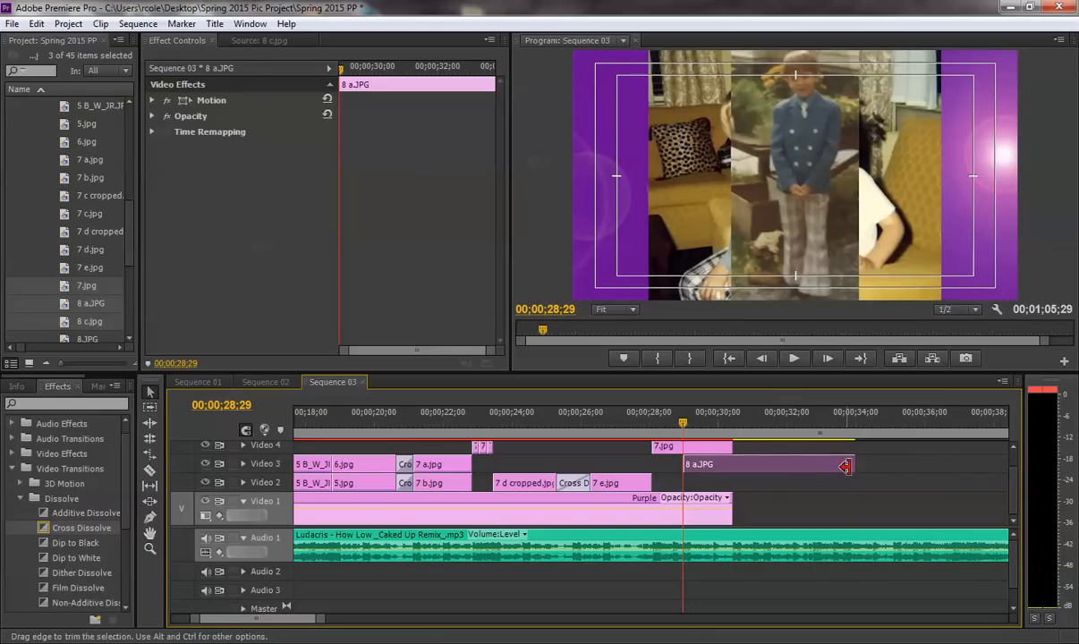
drag(845, 466, 736, 466)
Step: Shift 8 a.JPG to the left of 7.jpg by setting its horizontal Position to 278
click(637, 428)
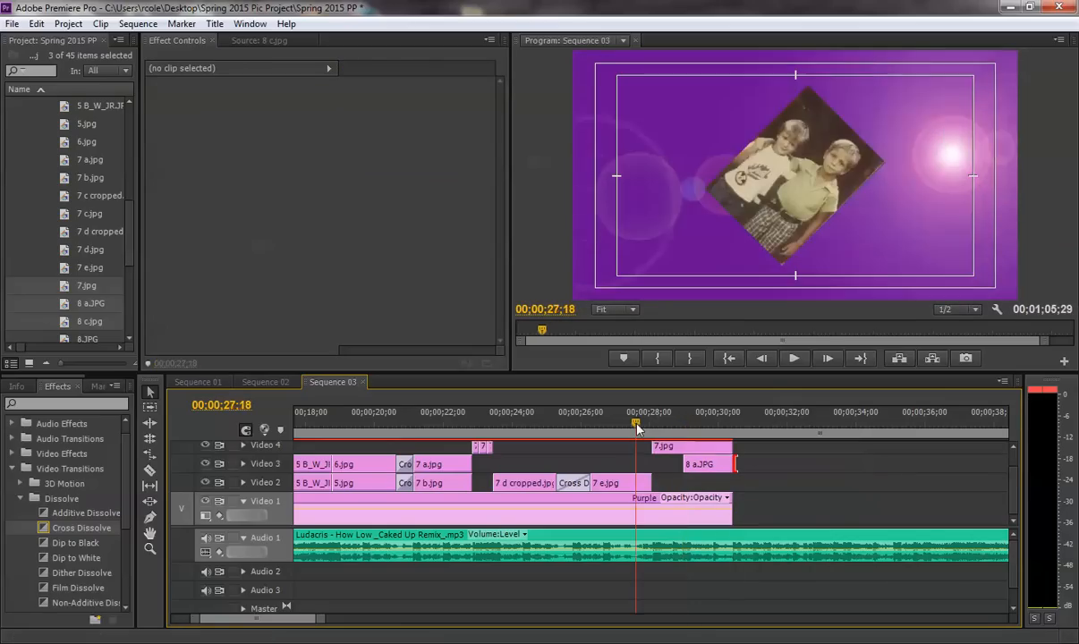
key(space)
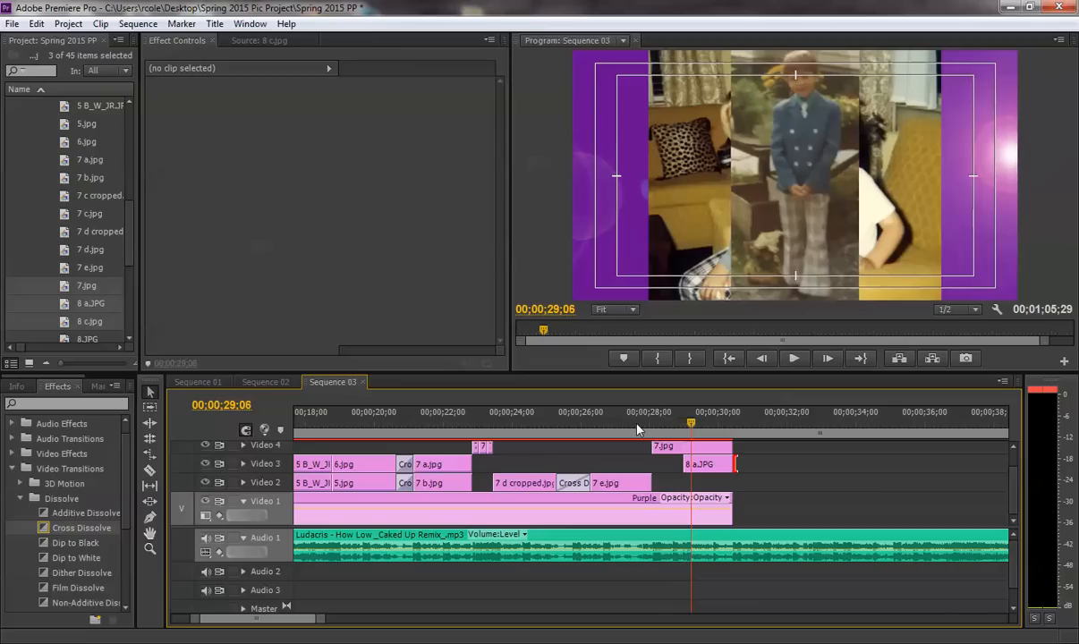
click(704, 467)
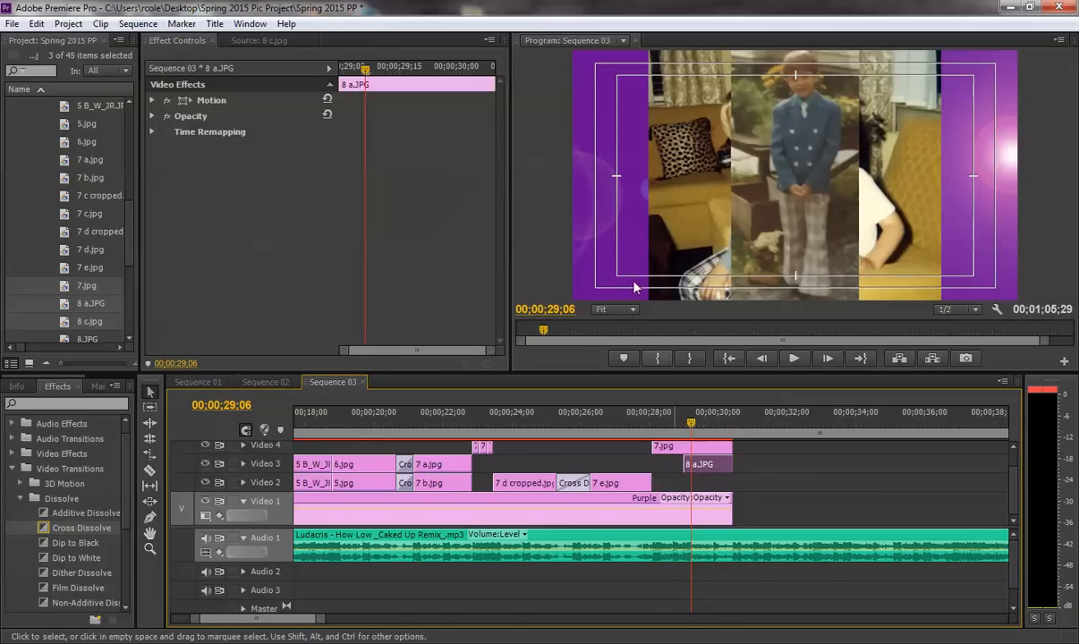
click(152, 102)
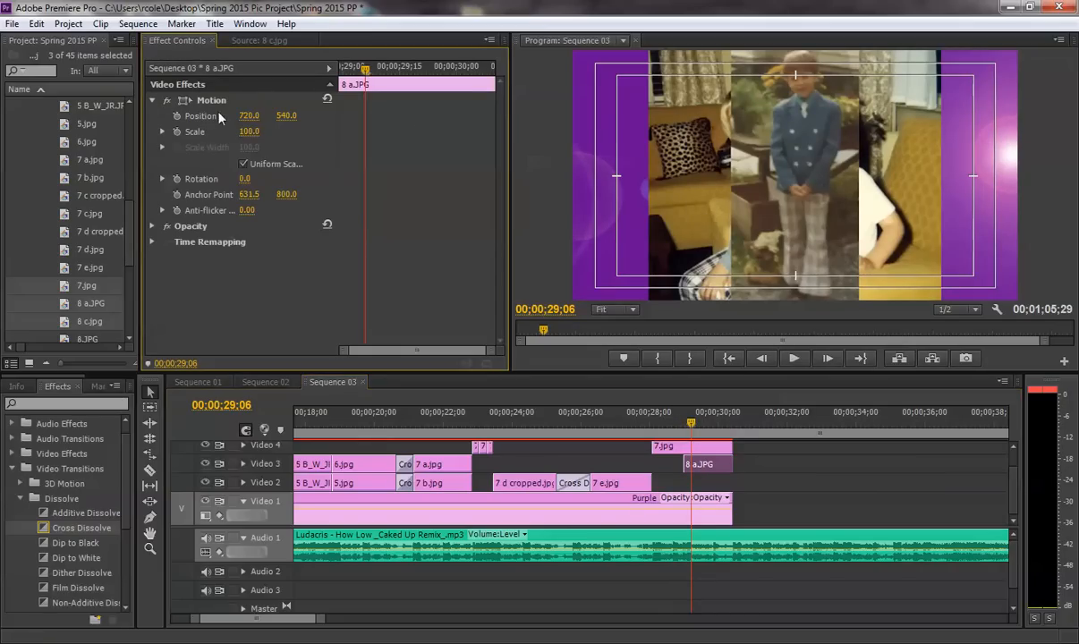
click(202, 98)
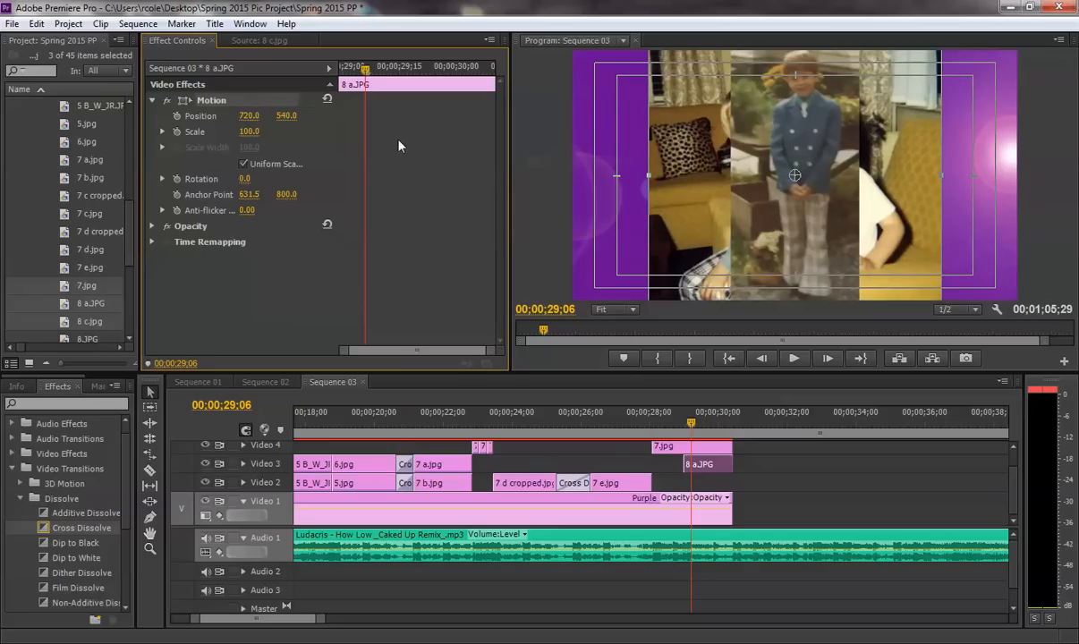
drag(256, 118, 54, 117)
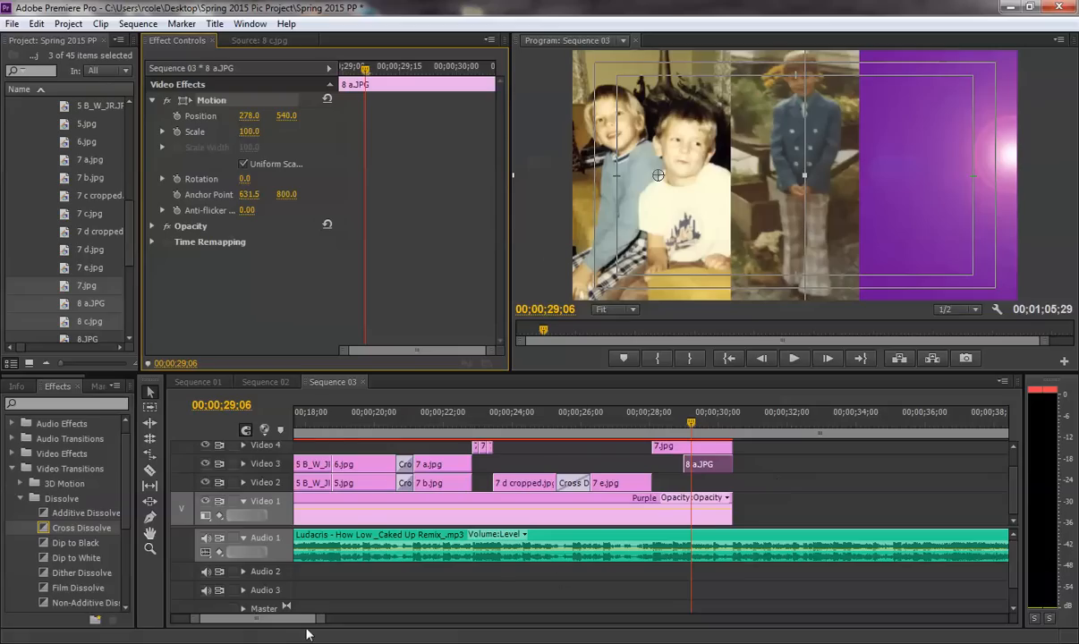
Step: Place 8 c.jpg on Video 2 starting at 00;00;29;24 and trim its end to the end of the Purple clip
drag(325, 618, 344, 621)
drag(904, 465, 750, 483)
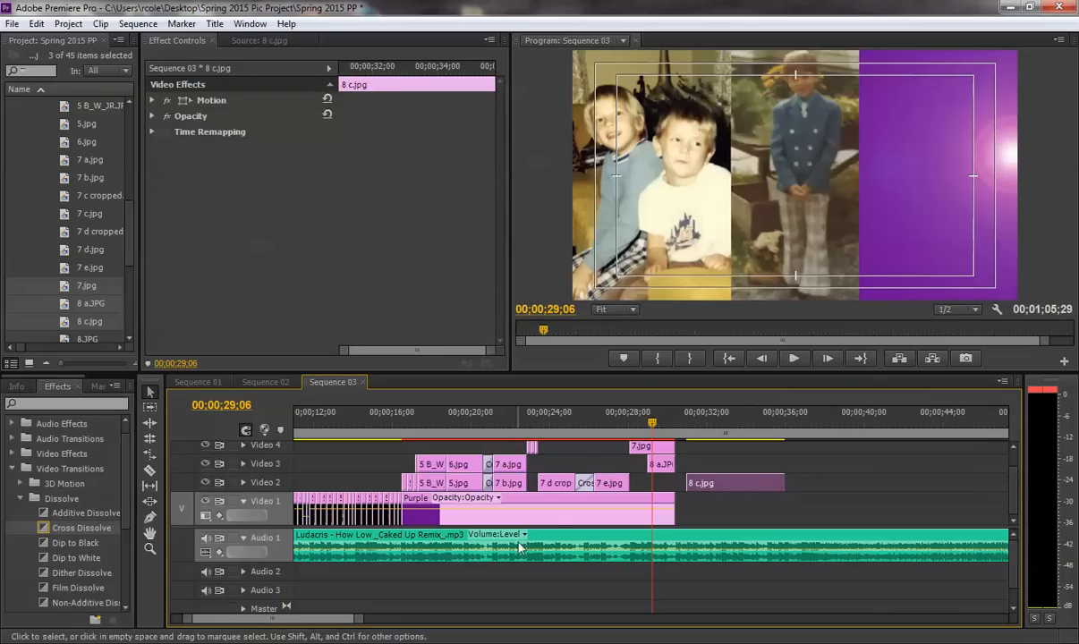
drag(358, 619, 309, 615)
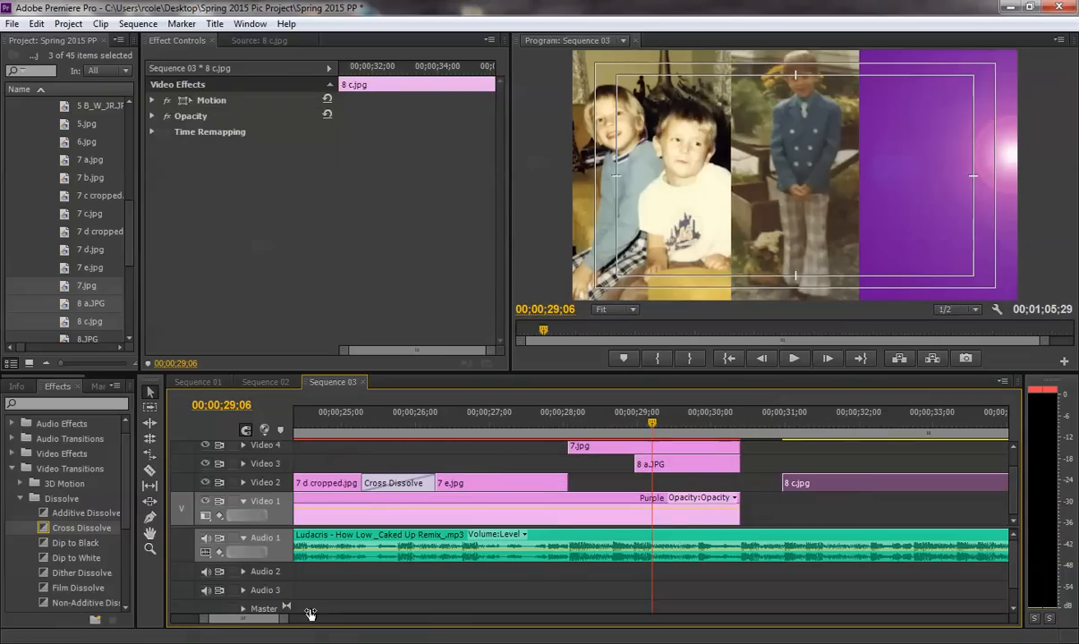
click(547, 420)
key(space)
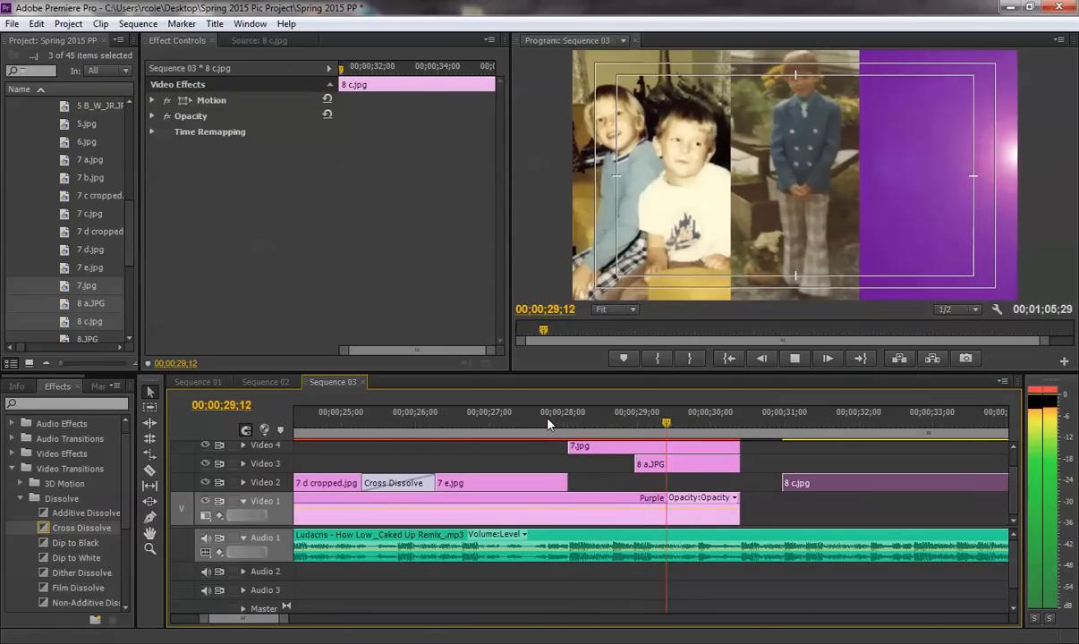
key(space)
mouse_move(700, 423)
mouse_down()
mouse_move(686, 425)
mouse_move(696, 424)
mouse_up()
drag(832, 488, 748, 483)
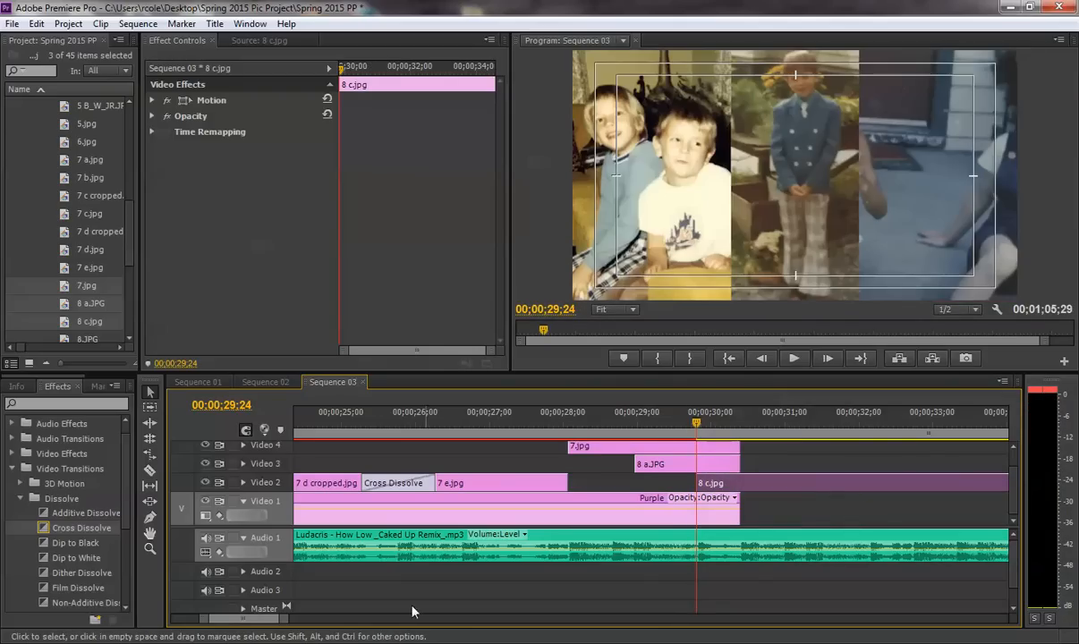
drag(288, 619, 305, 623)
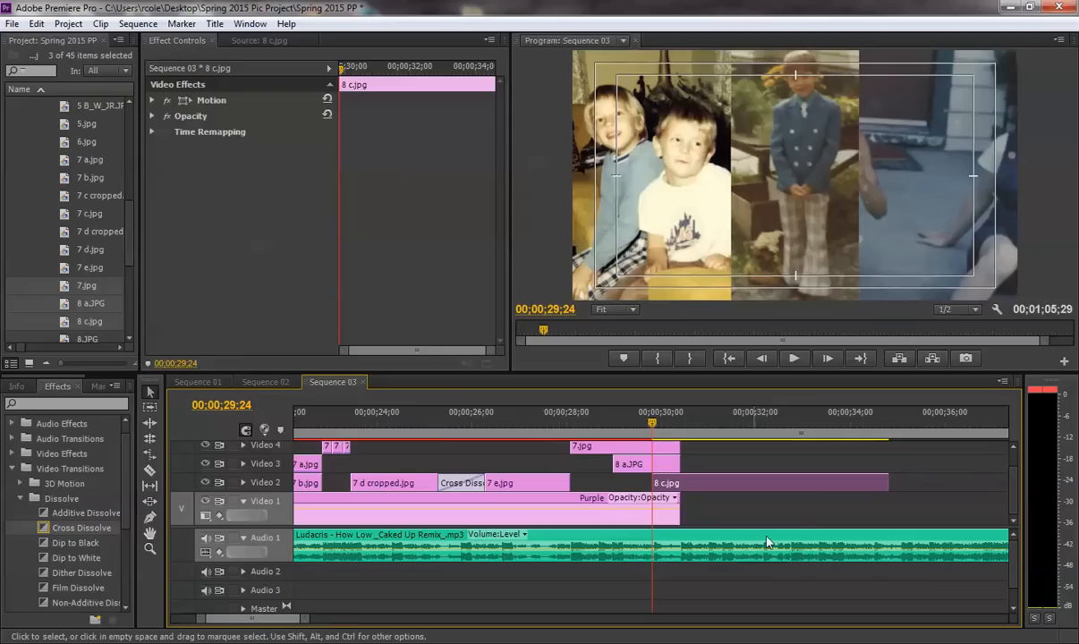
drag(886, 483, 677, 484)
Step: Replay from the end of 7 e.jpg to check when 7.jpg, 8 a.JPG and 8 c.jpg come in against the music
drag(313, 629, 273, 624)
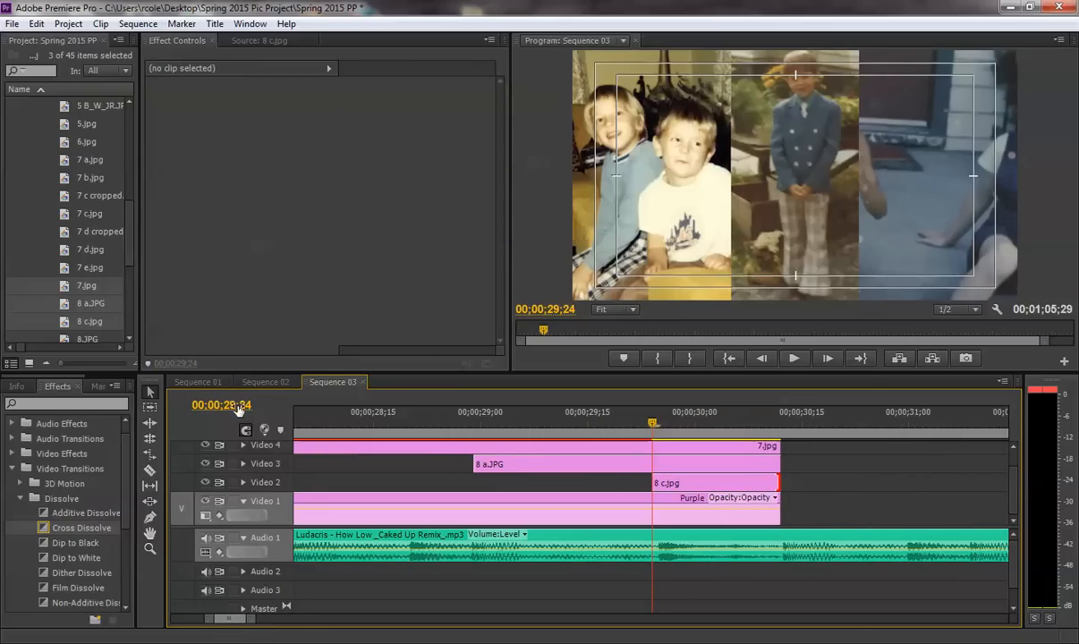
drag(653, 423, 517, 422)
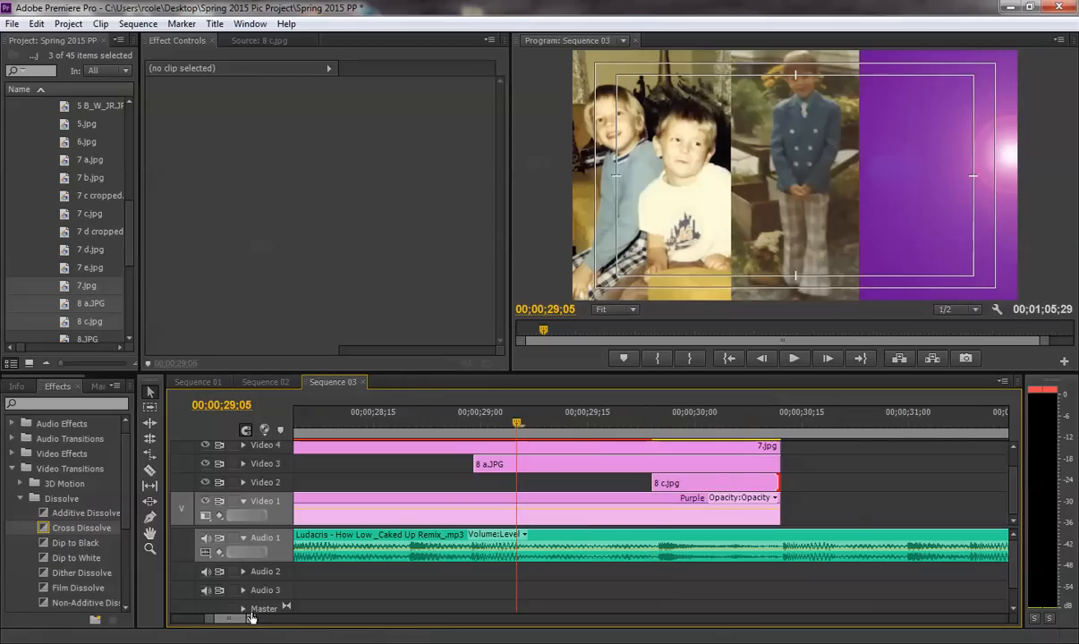
drag(250, 617, 268, 618)
click(506, 422)
key(space)
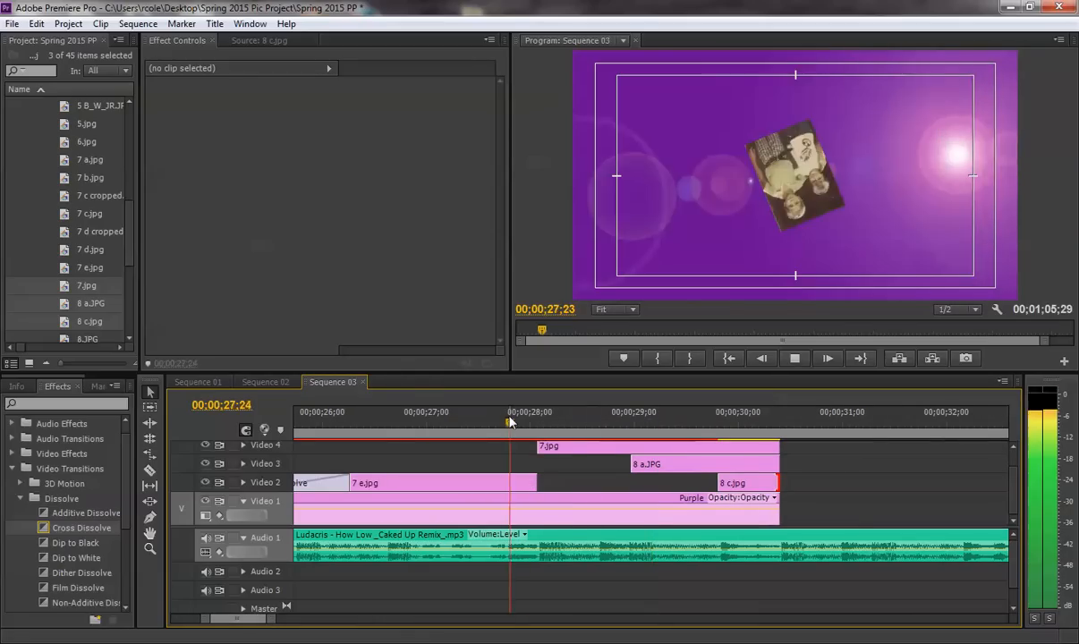
key(space)
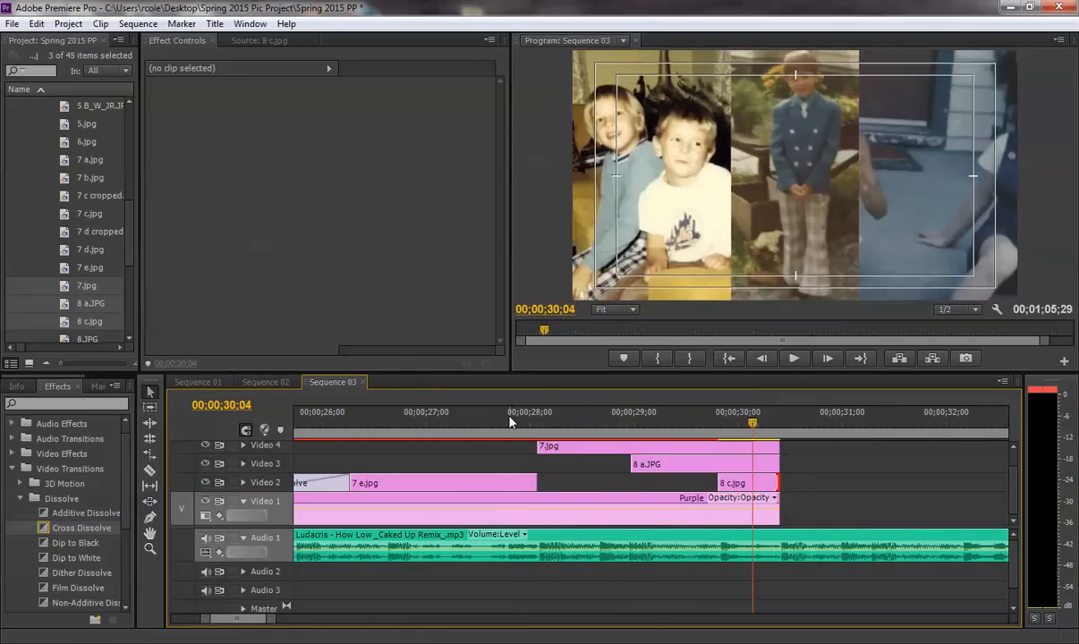
Step: Place 8 c.jpg to the right of 7.jpg by setting its horizontal Position to 1286 and its Scale to 66
click(739, 484)
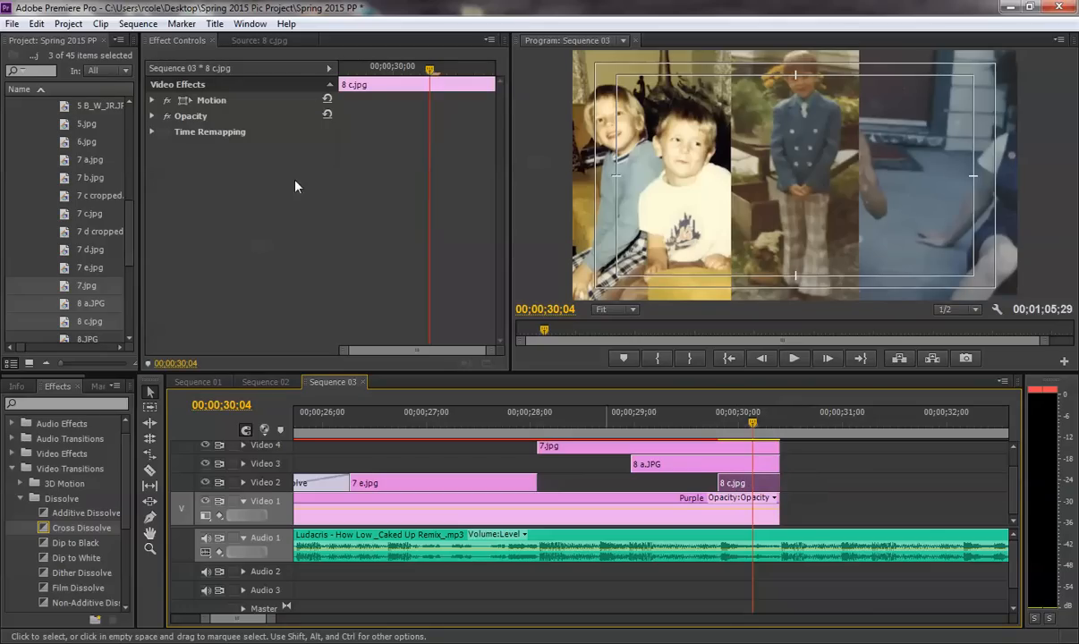
click(152, 100)
drag(248, 119, 157, 125)
drag(248, 132, 206, 132)
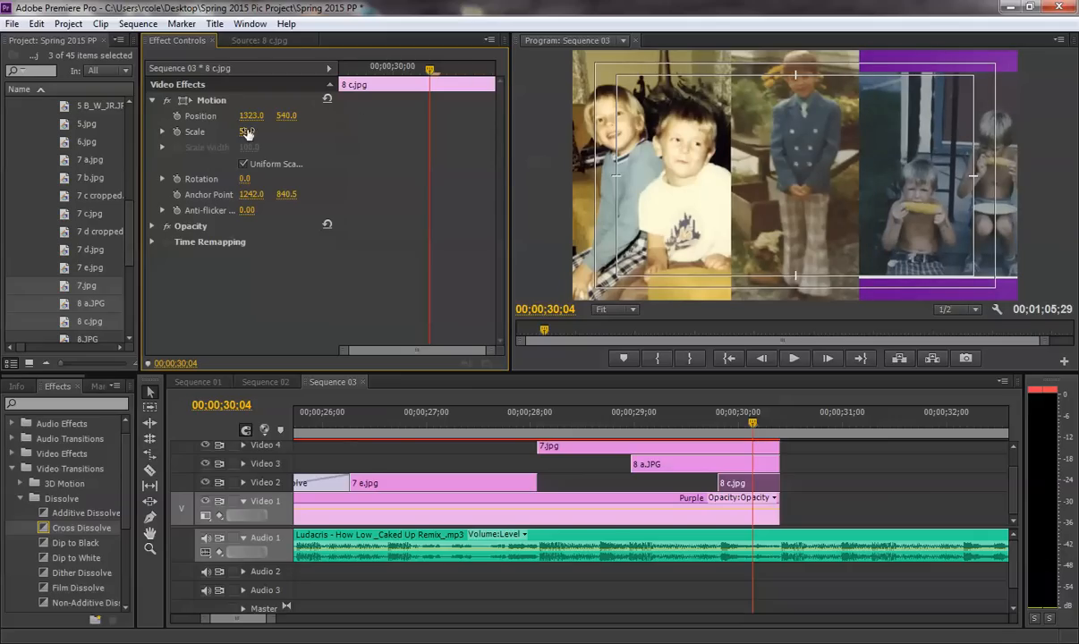
mouse_move(205, 133)
mouse_down()
mouse_move(255, 132)
mouse_move(216, 116)
mouse_up()
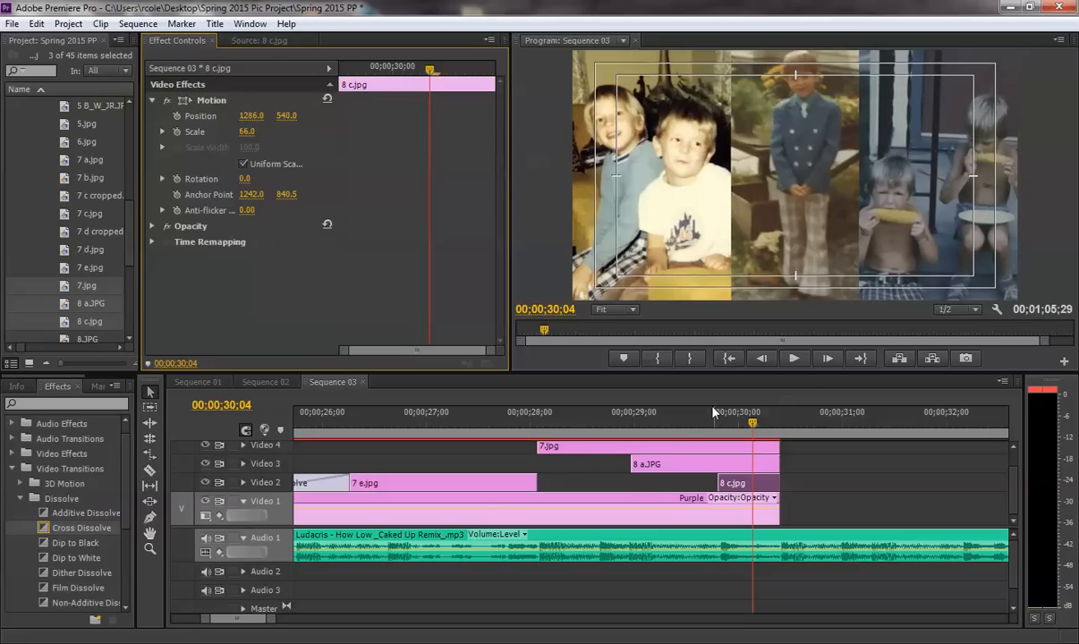
Step: Replay the three-photo ending, and the whole section from the start of the Purple clip, to check the edit
click(414, 413)
drag(313, 618, 293, 619)
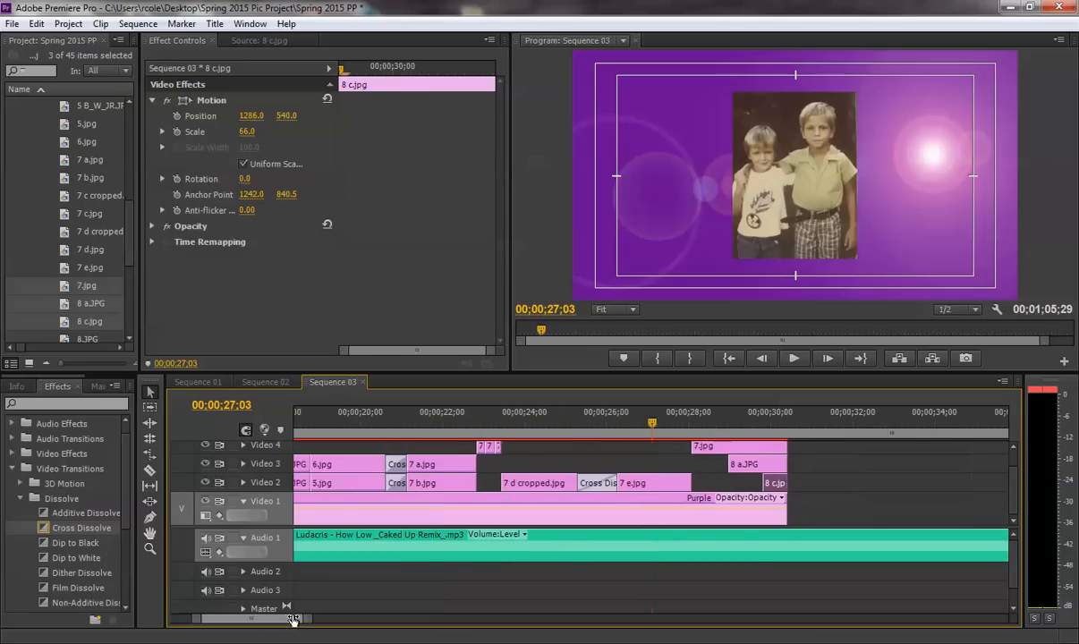
key(space)
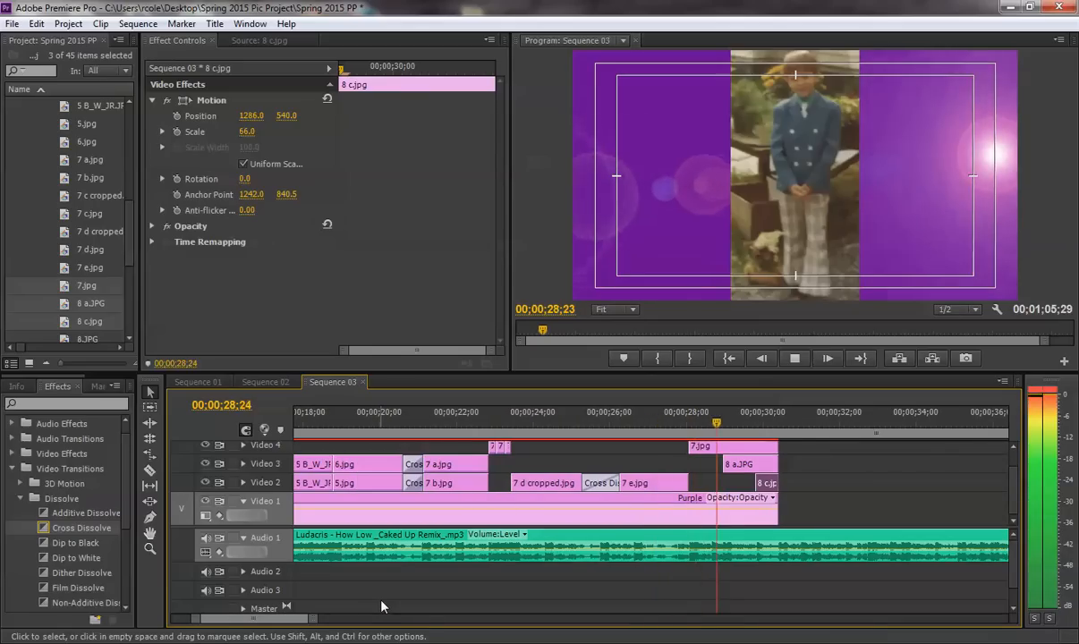
key(space)
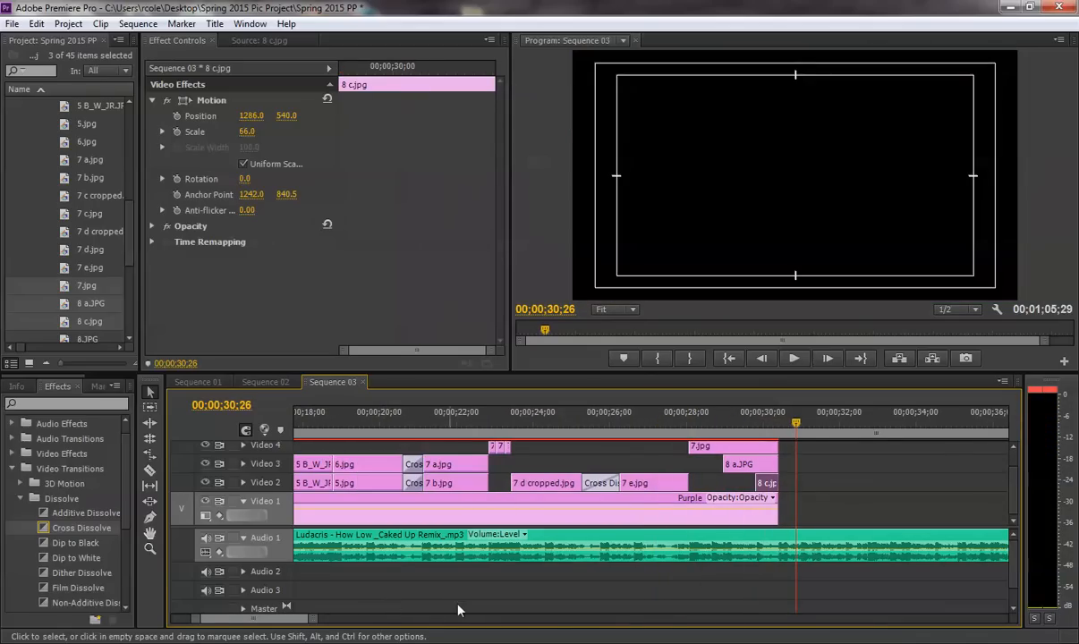
drag(312, 621, 432, 619)
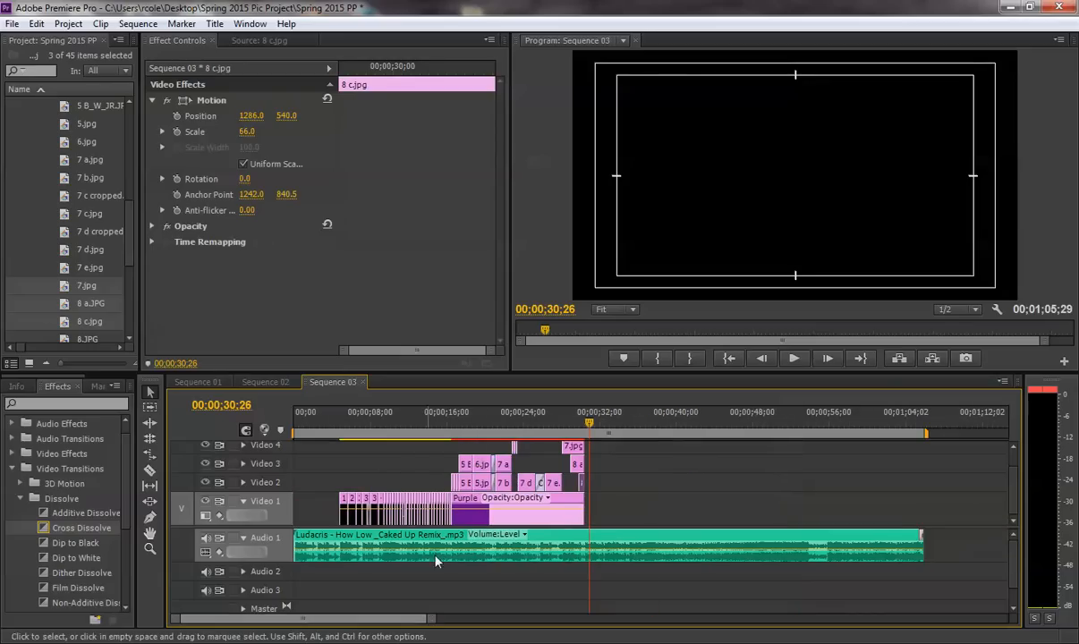
click(446, 421)
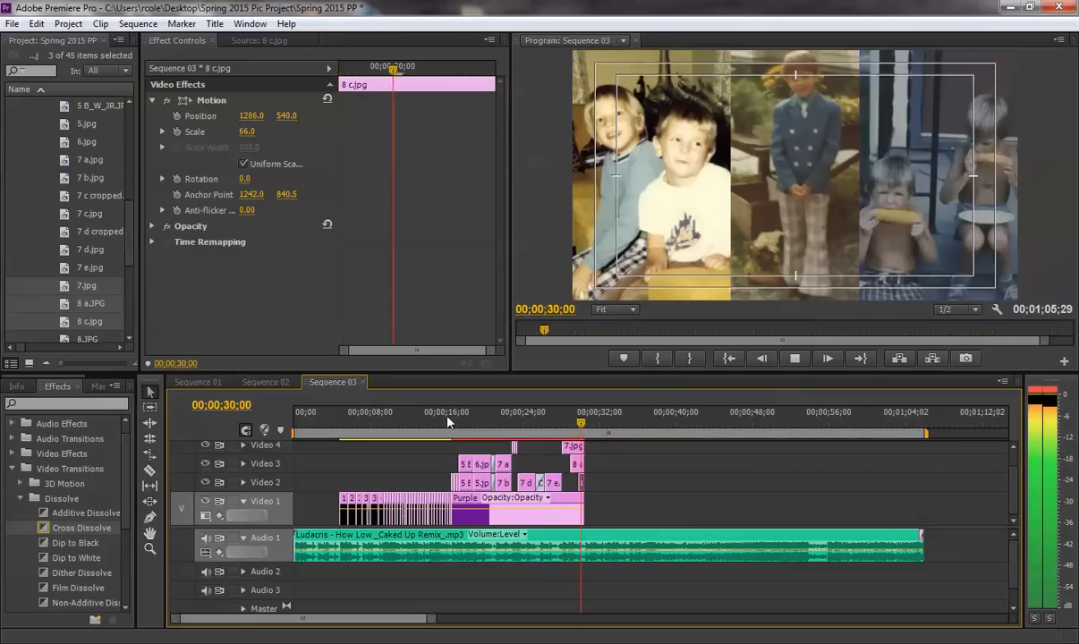
key(space)
drag(432, 624, 593, 619)
click(580, 466)
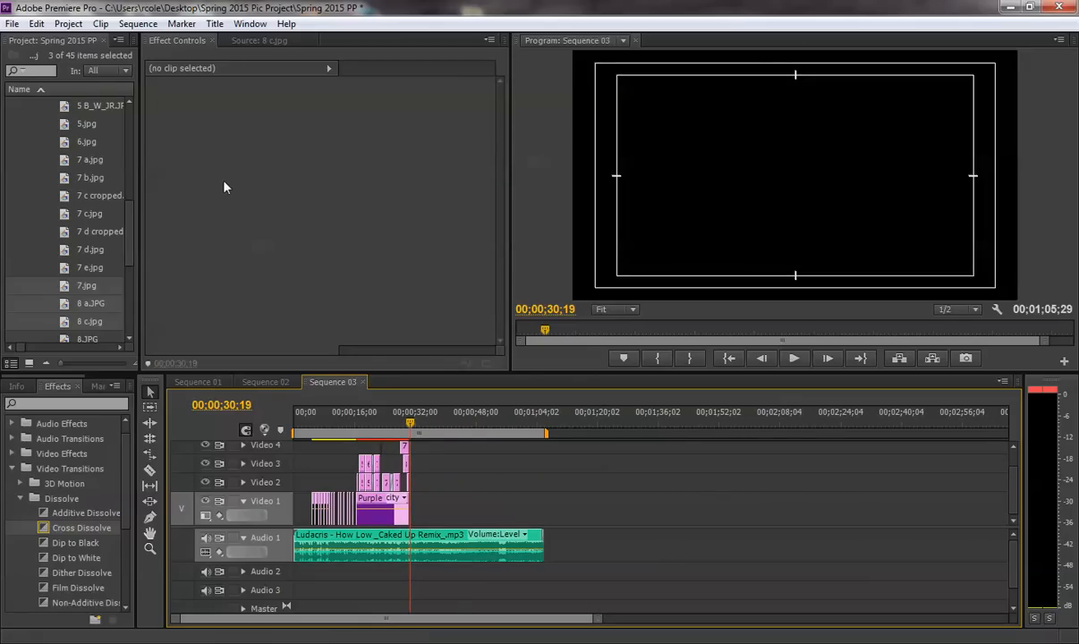